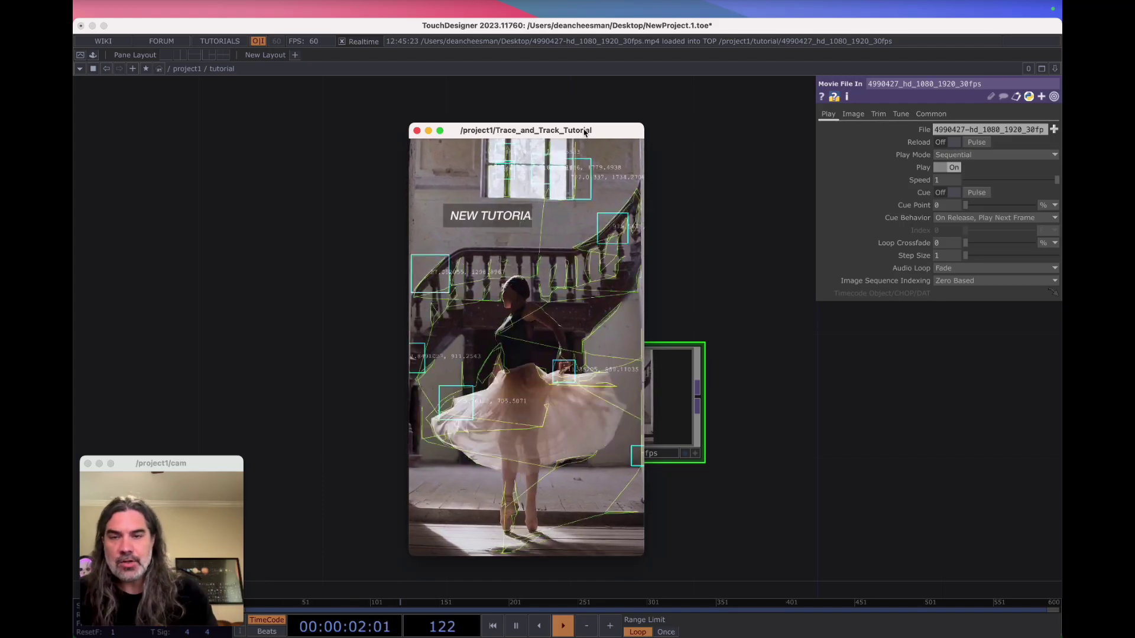
Close the Trace_and_Track_Tutorial preview window so that the tutorial network is fully in view.
{"action": "left_click_drag", "start_coordinate": [584, 133], "coordinate": [549, 84]}
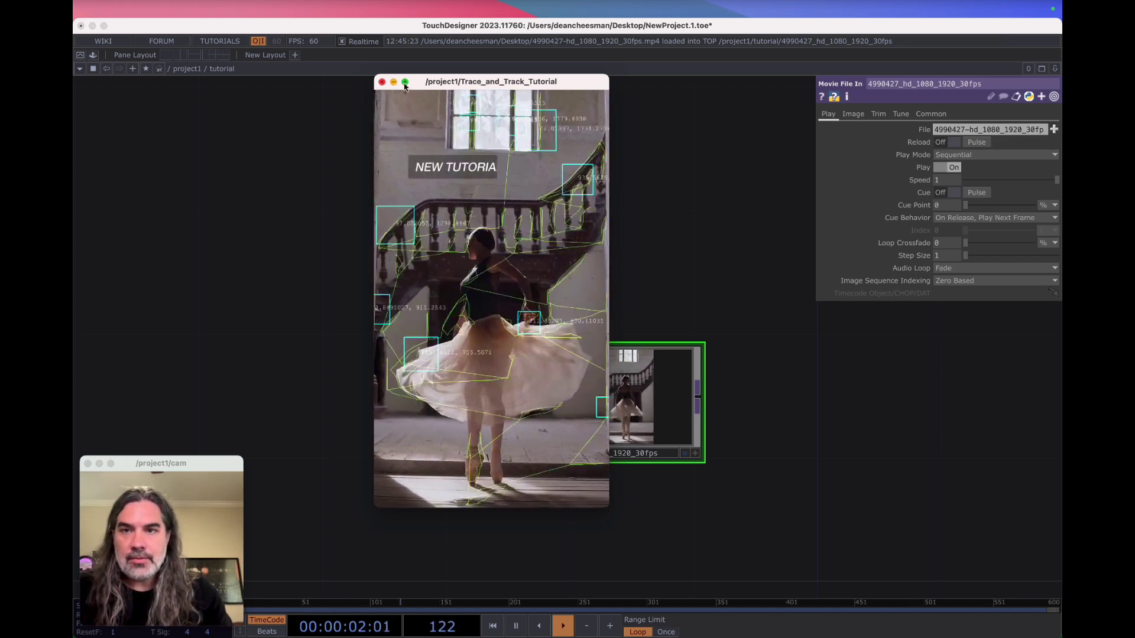
{"action": "left_click", "coordinate": [381, 82]}
{"action": "left_click_drag", "start_coordinate": [627, 308], "coordinate": [470, 289]}
{"action": "left_click_drag", "start_coordinate": [465, 376], "coordinate": [401, 506]}
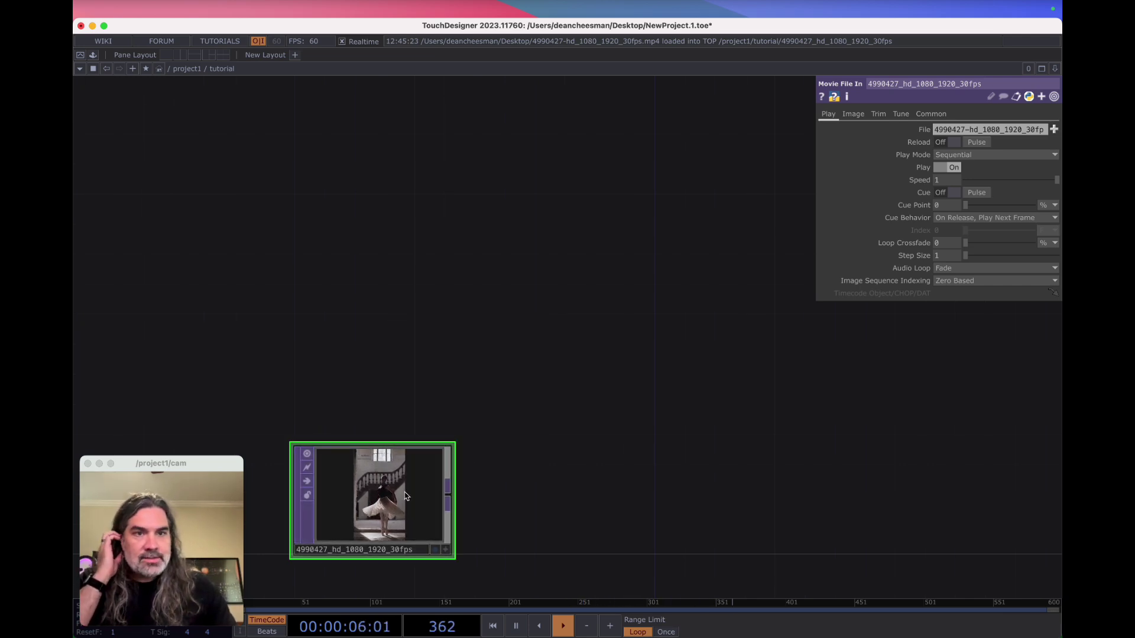
Move the dancer Movie File In node further left in the network to free space for new nodes.
{"action": "left_click_drag", "start_coordinate": [495, 456], "coordinate": [514, 405]}
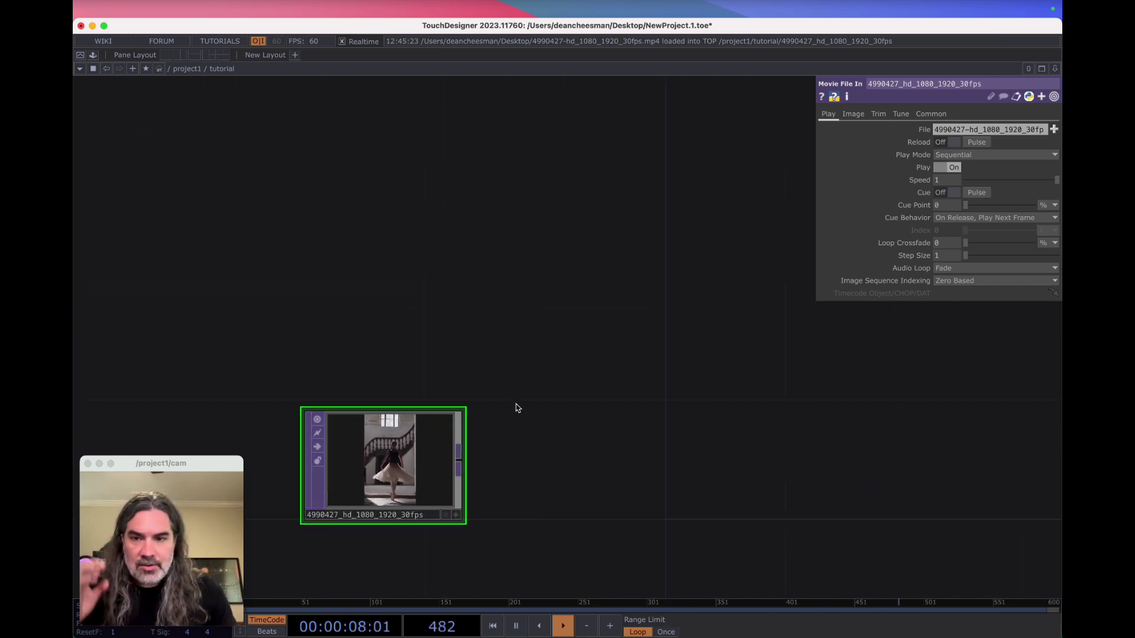
{"action": "scroll", "coordinate": [458, 461], "scroll_direction": "up", "scroll_amount": 5}
{"action": "left_click_drag", "start_coordinate": [578, 434], "coordinate": [653, 423]}
{"action": "scroll", "coordinate": [702, 371], "scroll_direction": "down", "scroll_amount": 1}
{"action": "scroll", "coordinate": [654, 420], "scroll_direction": "down", "scroll_amount": 3}
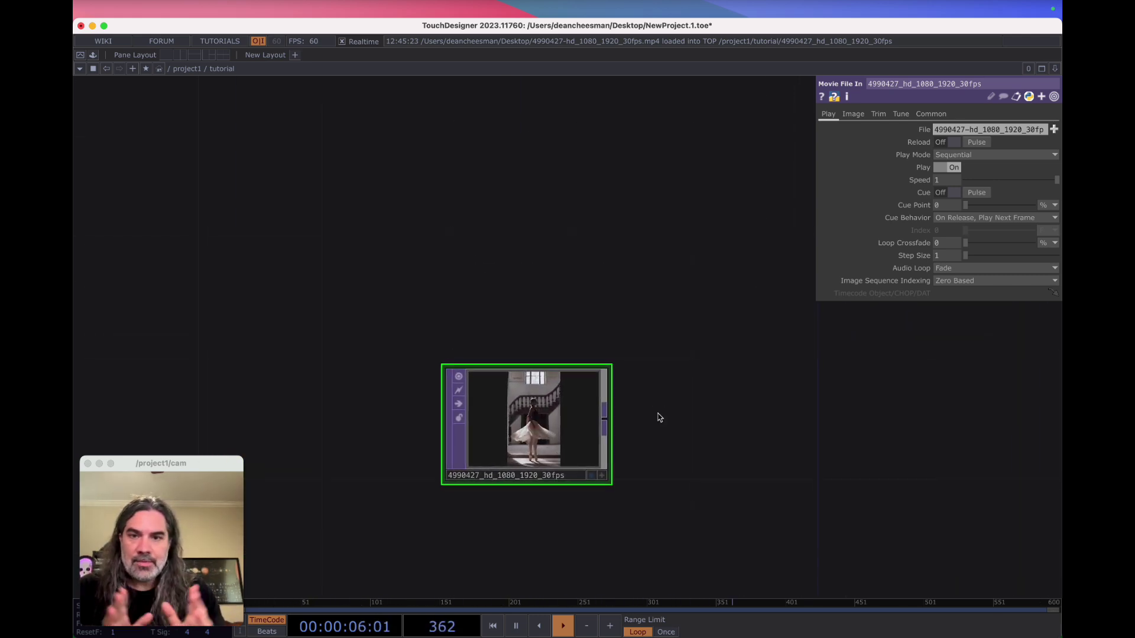
{"action": "left_click_drag", "start_coordinate": [558, 444], "coordinate": [434, 444]}
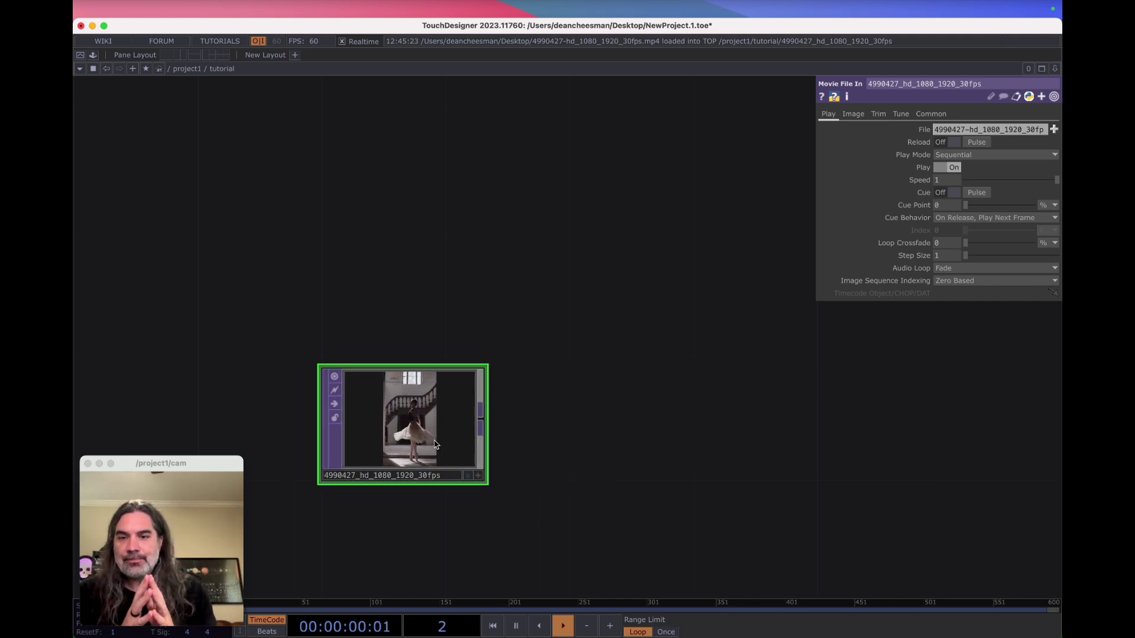
Add an Edge TOP fed by the dancer movie node and place it above and to the right of the movie.
{"action": "left_click_drag", "start_coordinate": [500, 417], "coordinate": [495, 385]}
{"action": "left_click", "coordinate": [566, 306]}
{"action": "type", "text": "ed"}
{"action": "left_click", "coordinate": [381, 408]}
{"action": "left_click", "coordinate": [642, 263]}
{"action": "left_click_drag", "start_coordinate": [641, 263], "coordinate": [612, 293]}
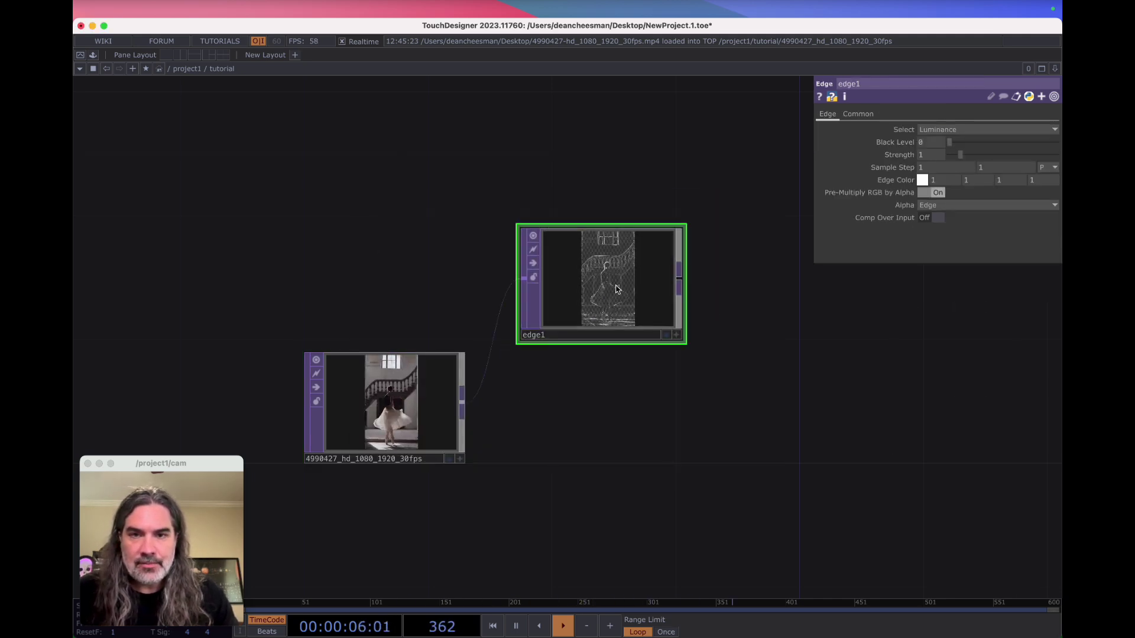
Add a Resolution TOP fed by the Edge node's output and place it to the right of the Edge node.
{"action": "scroll", "coordinate": [615, 286], "scroll_direction": "up", "scroll_amount": 2}
{"action": "left_click_drag", "start_coordinate": [627, 381], "coordinate": [523, 392]}
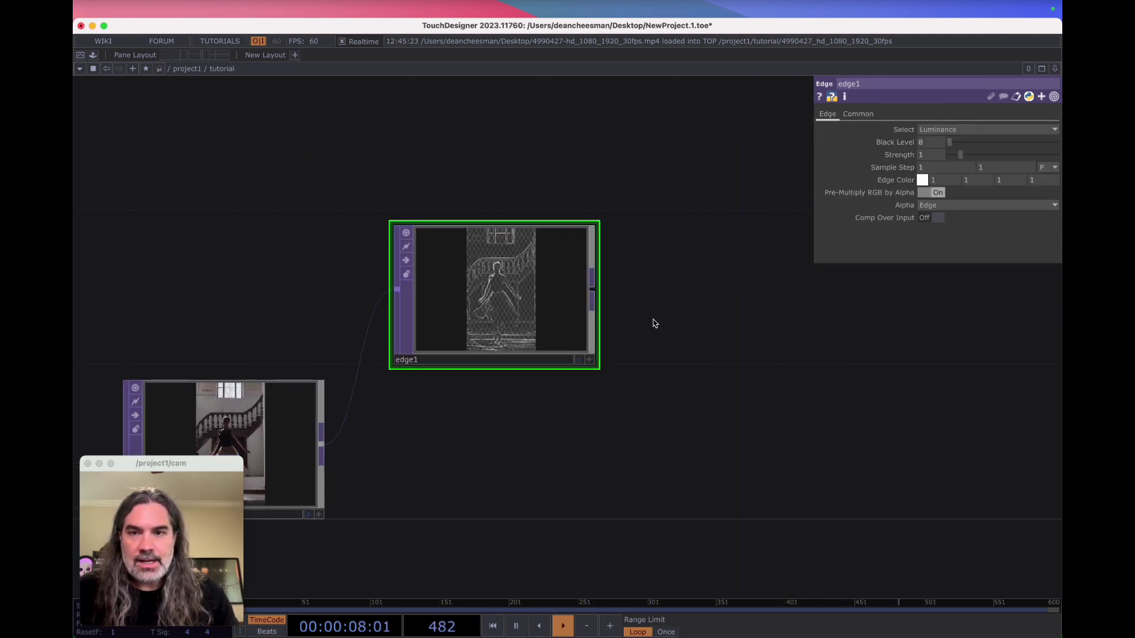
{"action": "scroll", "coordinate": [663, 319], "scroll_direction": "right", "scroll_amount": 1}
{"action": "left_click_drag", "start_coordinate": [581, 283], "coordinate": [676, 262]}
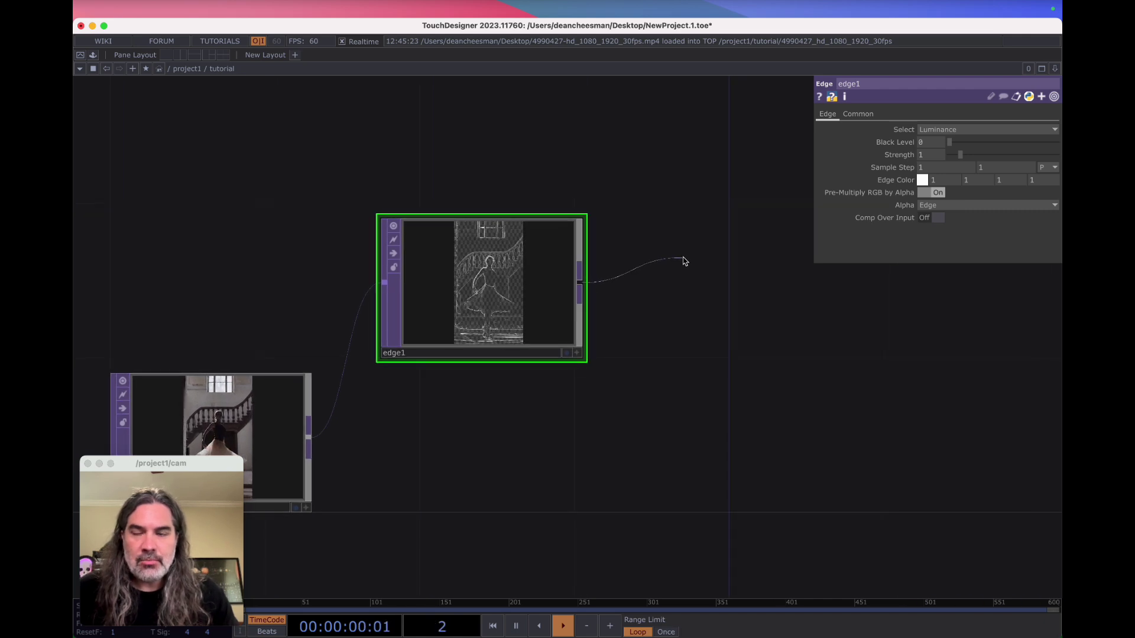
{"action": "left_click", "coordinate": [684, 260]}
{"action": "type", "text": "res"}
{"action": "left_click", "coordinate": [707, 286]}
{"action": "left_click", "coordinate": [714, 211]}
{"action": "left_click_drag", "start_coordinate": [727, 367], "coordinate": [649, 409]}
Set the Resolution node's output resolution to Eighth and inspect the node's information.
{"action": "left_click", "coordinate": [881, 116]}
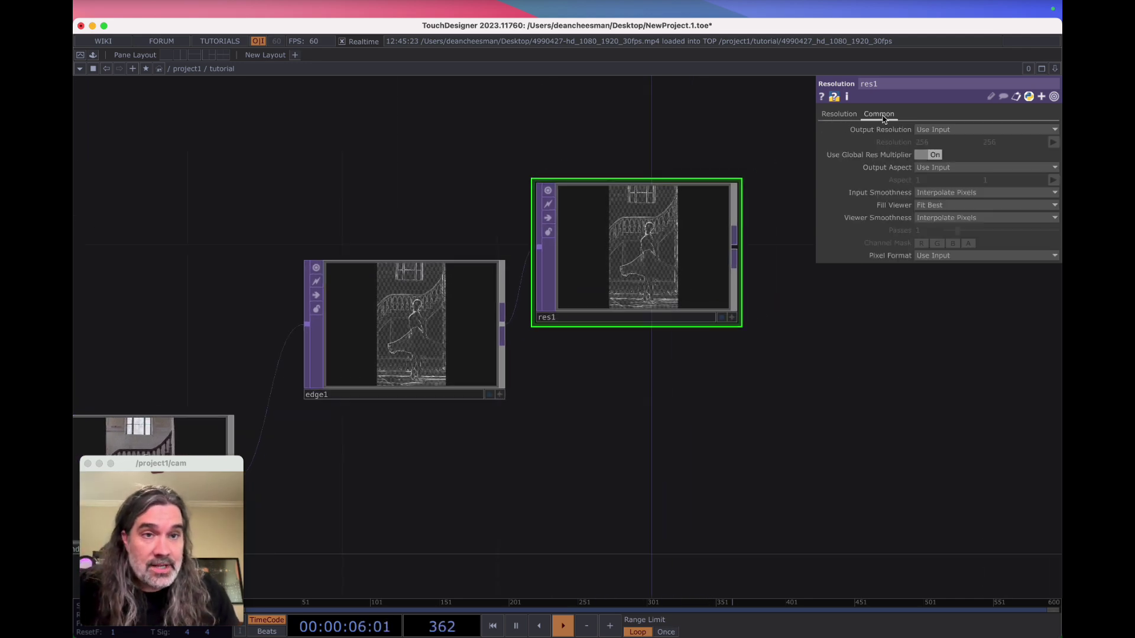
{"action": "left_click", "coordinate": [926, 130]}
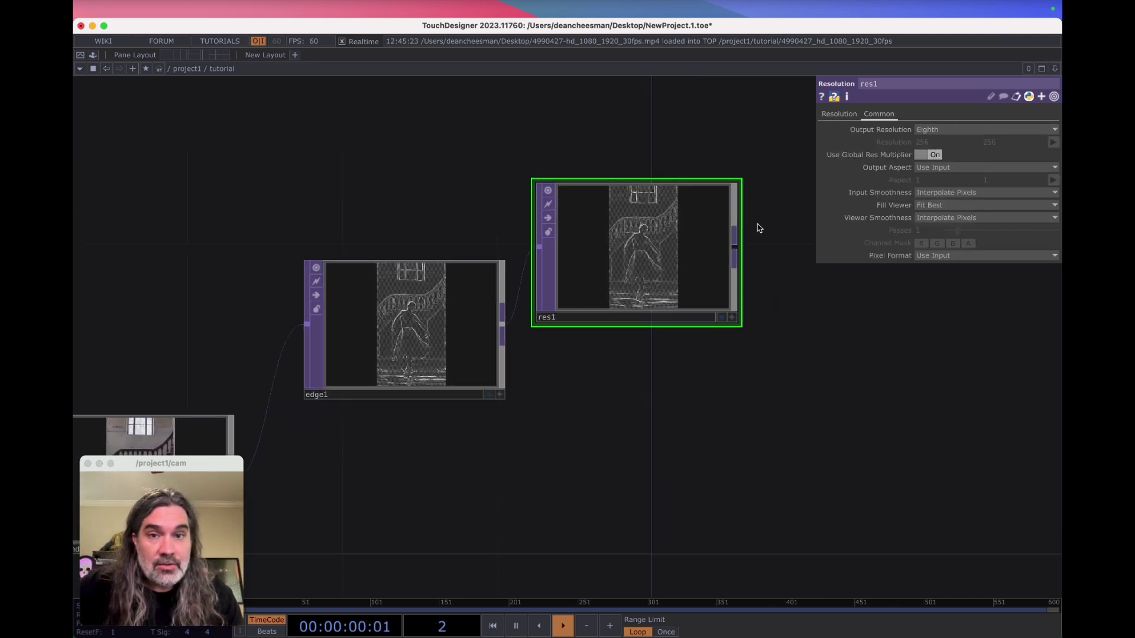
{"action": "scroll", "coordinate": [654, 240], "scroll_direction": "up", "scroll_amount": 5}
{"action": "middle_click", "coordinate": [704, 265]}
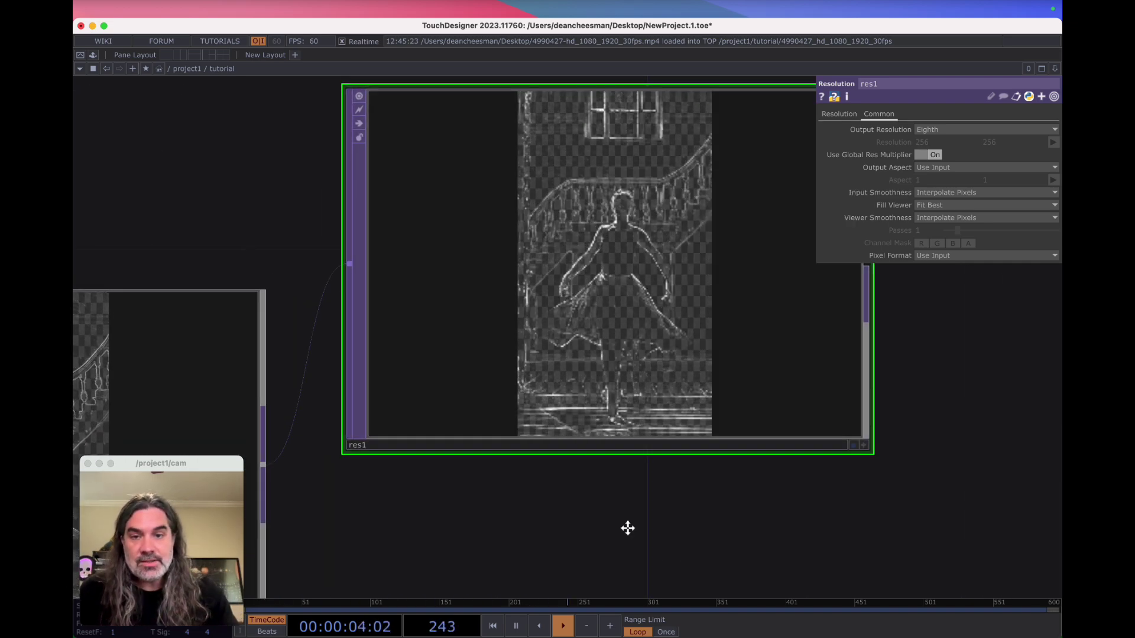
Add a Trace SOP converted from the Resolution node's output and place it to the right of that node.
{"action": "left_click_drag", "start_coordinate": [625, 528], "coordinate": [502, 509]}
{"action": "scroll", "coordinate": [501, 509], "scroll_direction": "down", "scroll_amount": 3}
{"action": "left_click_drag", "start_coordinate": [734, 337], "coordinate": [631, 337]}
{"action": "scroll", "coordinate": [591, 314], "scroll_direction": "down", "scroll_amount": 1}
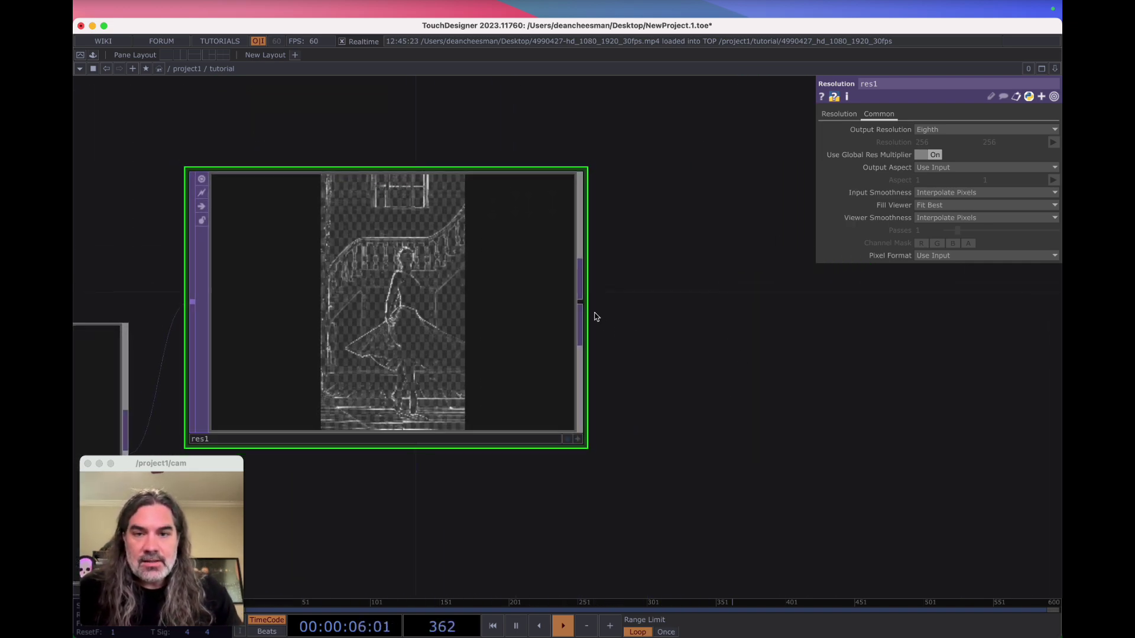
{"action": "left_click", "coordinate": [657, 305]}
{"action": "left_click", "coordinate": [555, 154]}
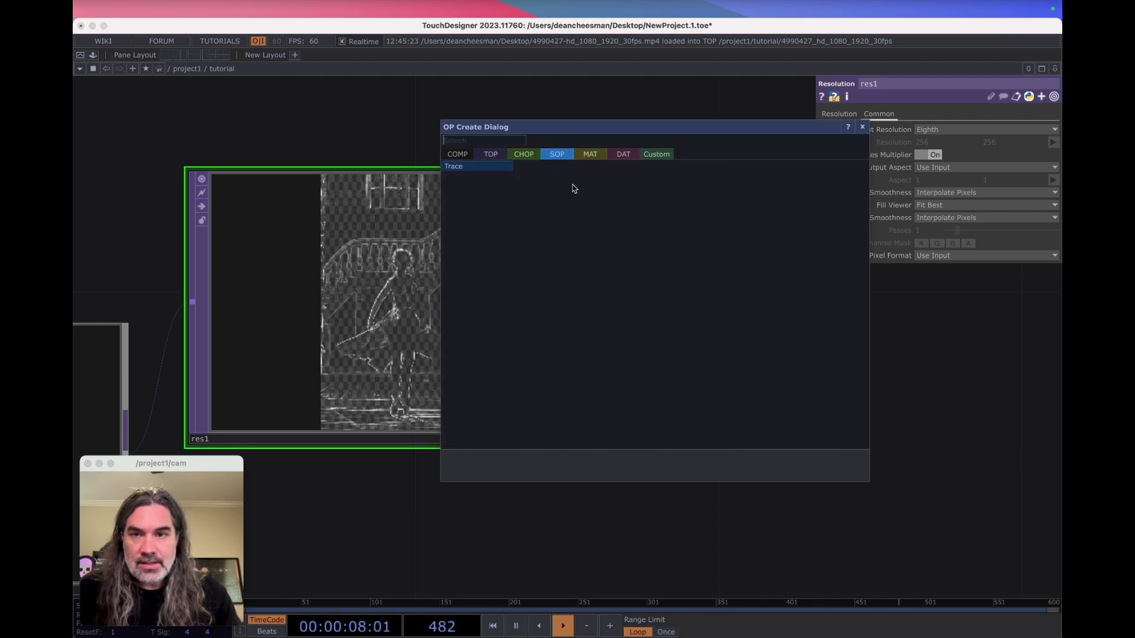
{"action": "left_click", "coordinate": [464, 166]}
{"action": "left_click", "coordinate": [844, 308]}
{"action": "left_click_drag", "start_coordinate": [747, 503], "coordinate": [582, 486]}
{"action": "scroll", "coordinate": [601, 456], "scroll_direction": "down", "scroll_amount": 3}
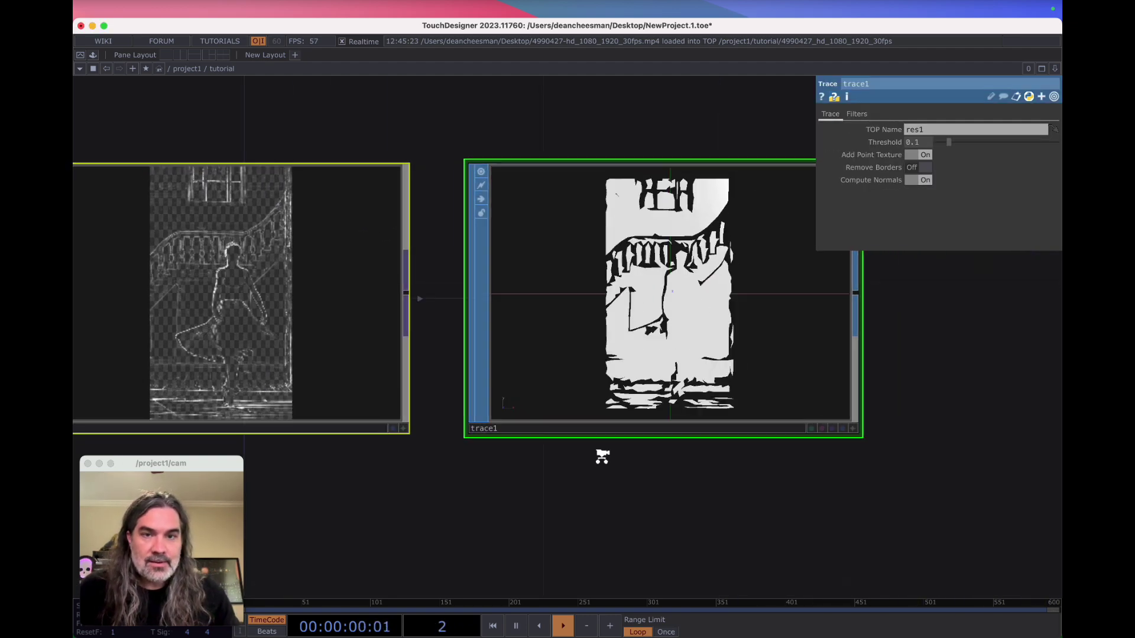
Check the Trace node's information and try an output resolution of Quarter on the Resolution node for comparison.
{"action": "middle_click", "coordinate": [631, 360]}
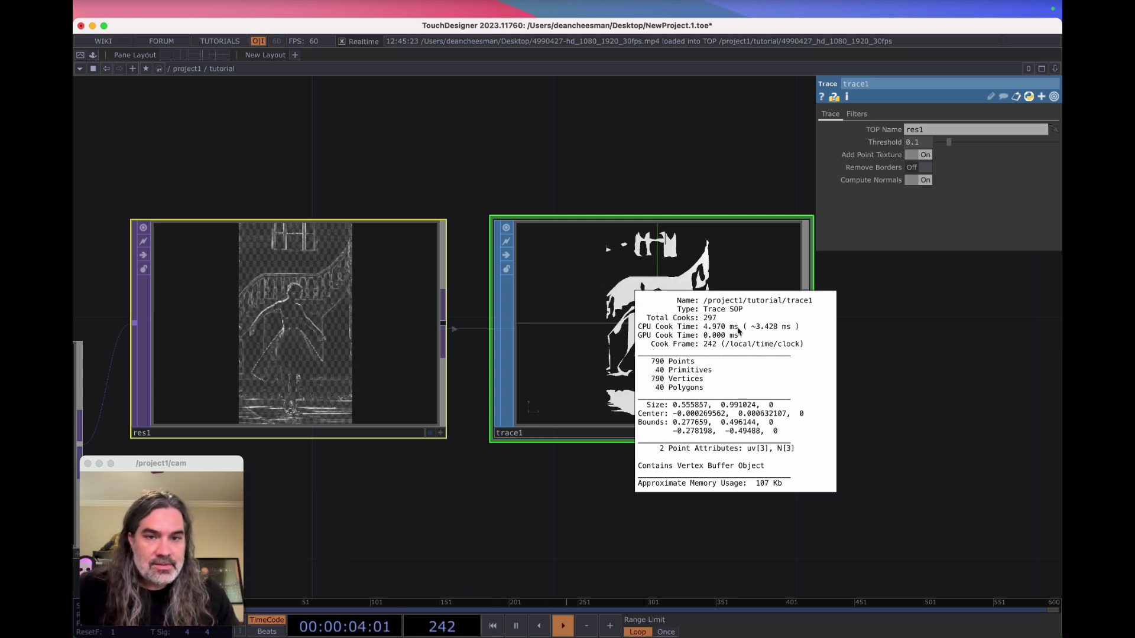
{"action": "left_click_drag", "start_coordinate": [428, 161], "coordinate": [473, 150]}
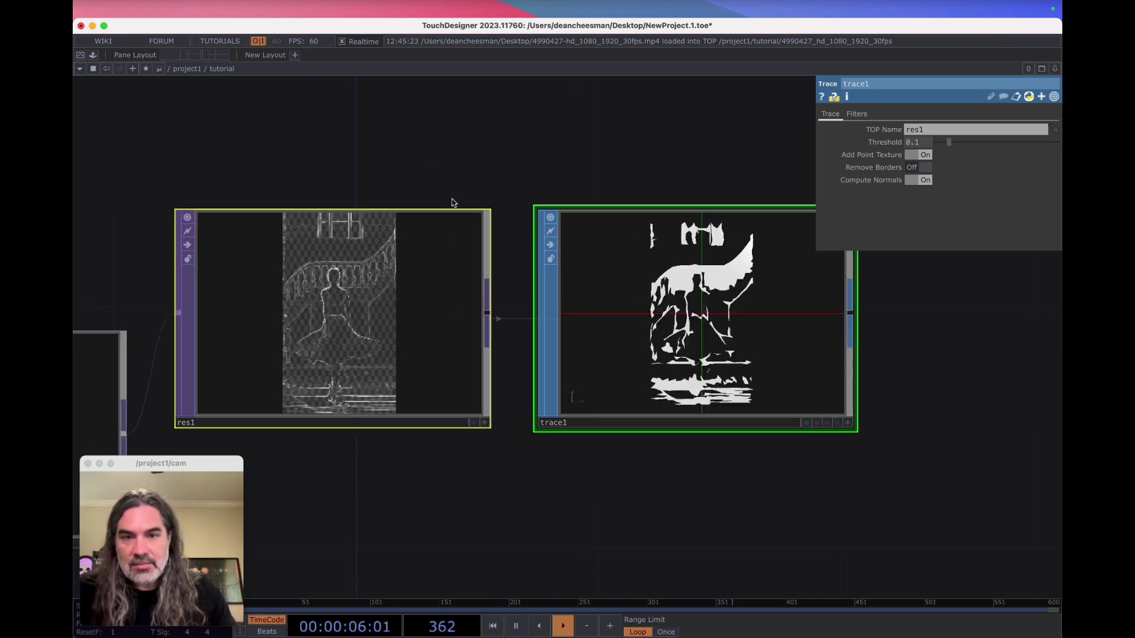
{"action": "left_click", "coordinate": [399, 316]}
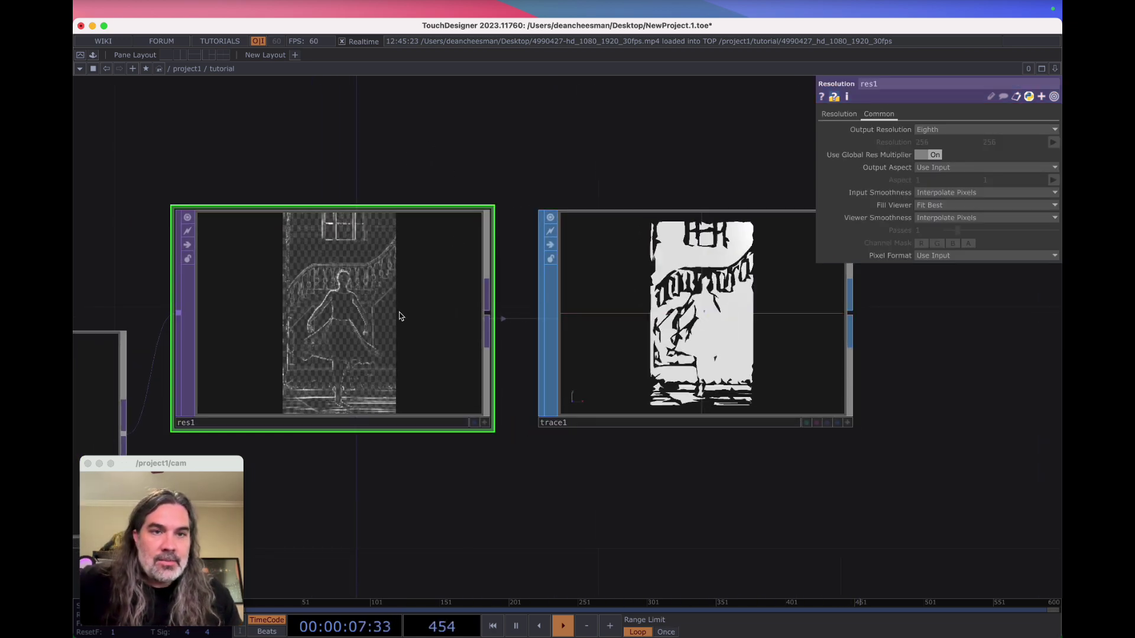
{"action": "left_click", "coordinate": [935, 128]}
{"action": "left_click", "coordinate": [933, 165]}
{"action": "middle_click", "coordinate": [720, 311]}
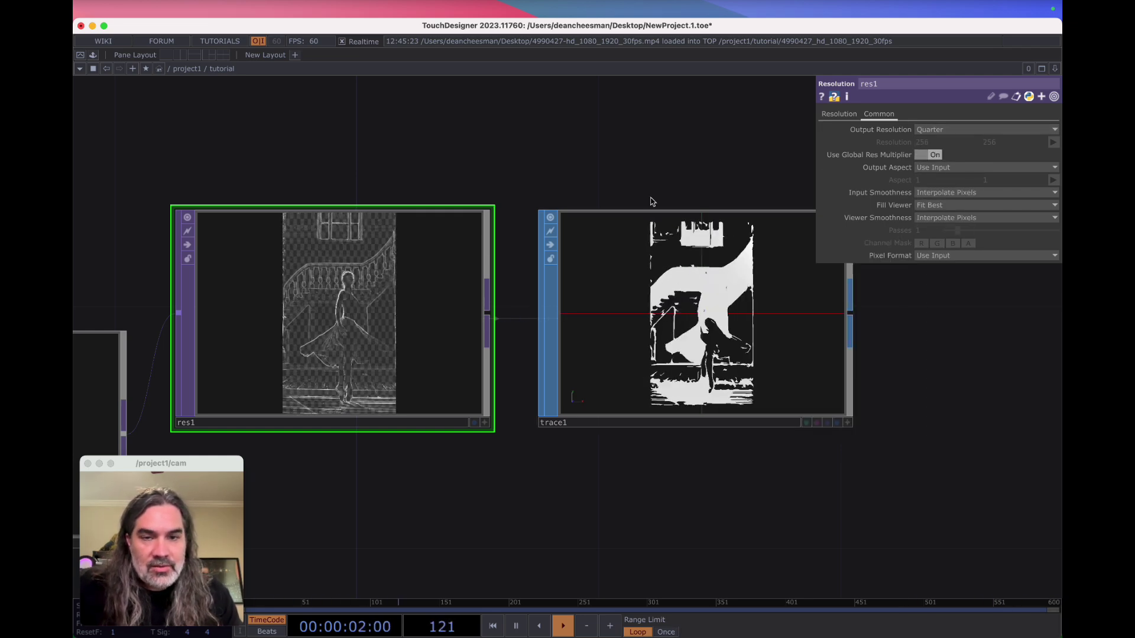
Return the Resolution node's output resolution to Eighth.
{"action": "left_click_drag", "start_coordinate": [623, 171], "coordinate": [580, 196]}
{"action": "left_click", "coordinate": [582, 263]}
{"action": "left_click", "coordinate": [404, 317]}
{"action": "left_click", "coordinate": [936, 156]}
Examine the traced dancer geometry up close in the Trace node's interactive viewer.
{"action": "scroll", "coordinate": [664, 342], "scroll_direction": "right", "scroll_amount": 5}
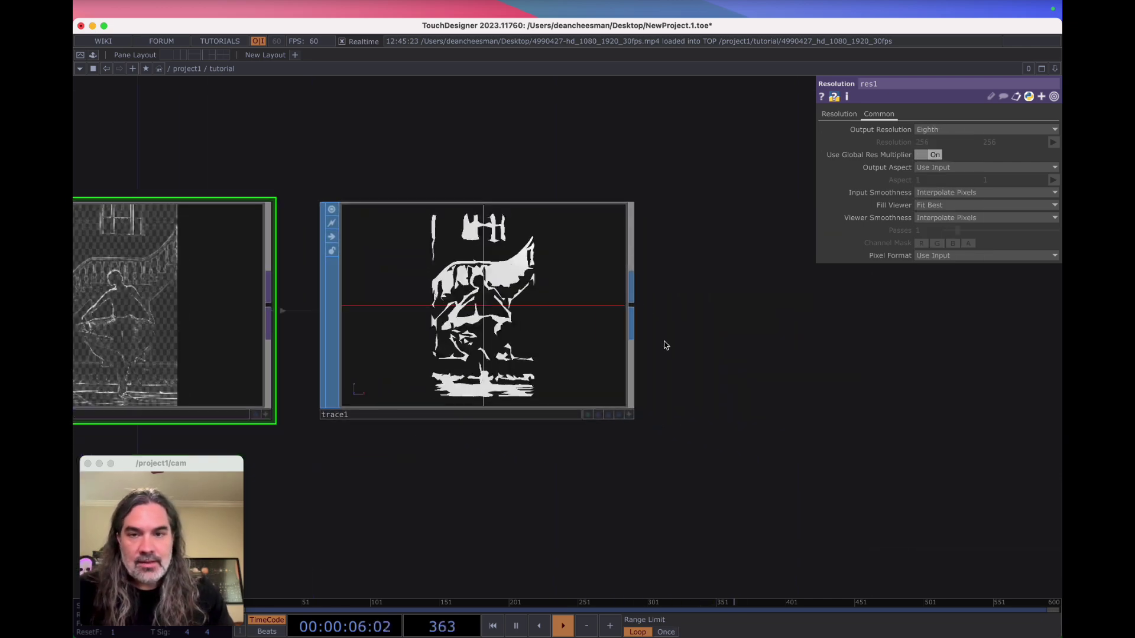
{"action": "scroll", "coordinate": [538, 332], "scroll_direction": "up", "scroll_amount": 1}
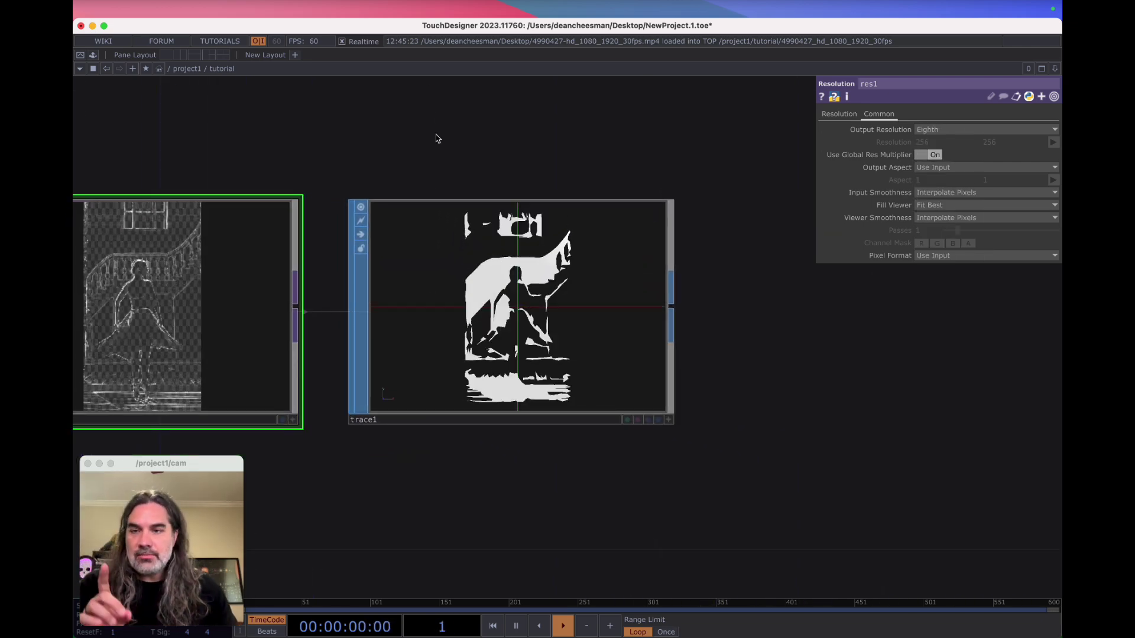
{"action": "left_click_drag", "start_coordinate": [346, 194], "coordinate": [451, 184]}
{"action": "scroll", "coordinate": [655, 287], "scroll_direction": "up", "scroll_amount": 1}
{"action": "scroll", "coordinate": [650, 289], "scroll_direction": "up", "scroll_amount": 2}
{"action": "left_click", "coordinate": [647, 291]}
{"action": "key", "text": "a"}
{"action": "mouse_move", "coordinate": [648, 291]}
{"action": "left_mouse_down"}
{"action": "mouse_move", "coordinate": [591, 299]}
{"action": "mouse_move", "coordinate": [648, 290]}
{"action": "left_mouse_up"}
{"action": "left_click", "coordinate": [803, 439]}
{"action": "left_click_drag", "start_coordinate": [827, 414], "coordinate": [724, 418]}
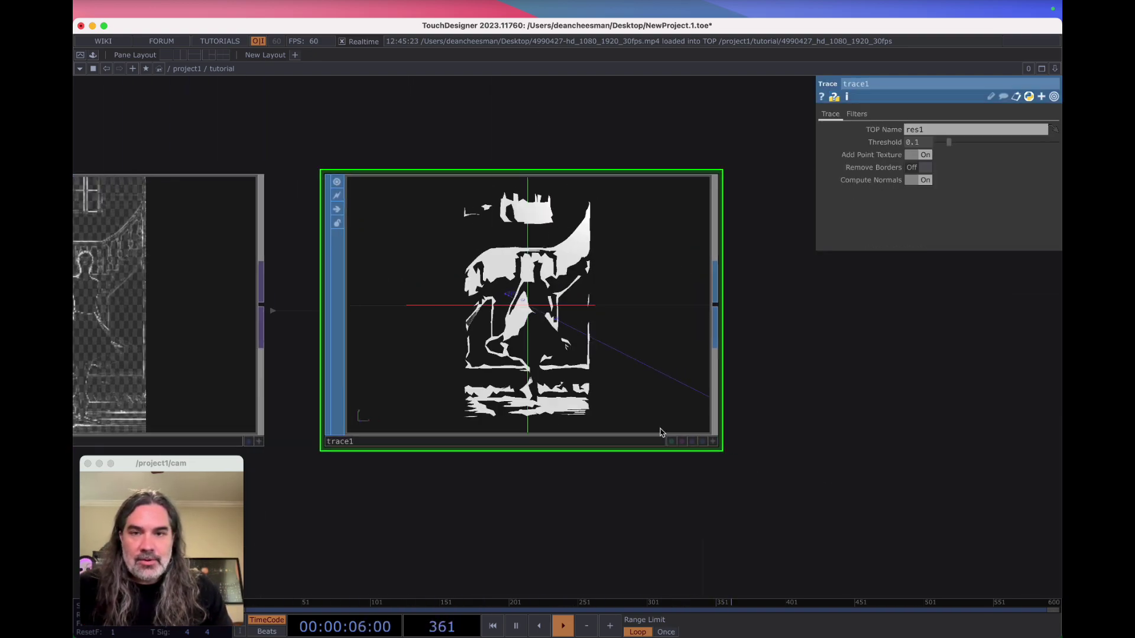
{"action": "scroll", "coordinate": [454, 259], "scroll_direction": "down", "scroll_amount": 3}
{"action": "scroll", "coordinate": [446, 246], "scroll_direction": "up", "scroll_amount": 2}
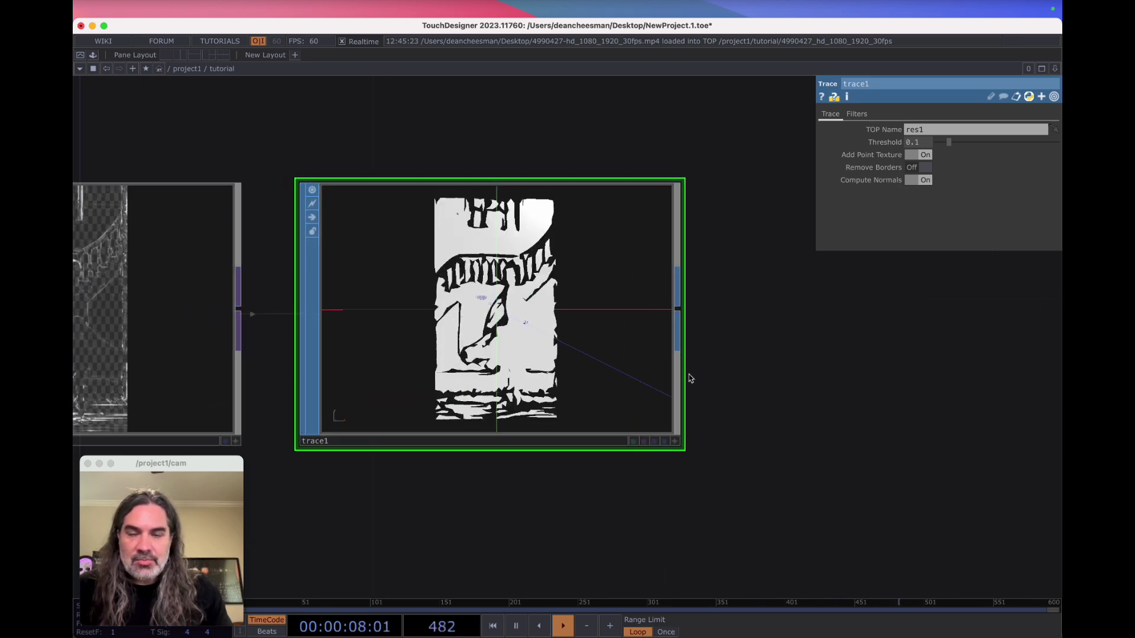
Turn off Add Point Texture and Compute Normals on the Trace node and check its information.
{"action": "scroll", "coordinate": [697, 337], "scroll_direction": "right", "scroll_amount": 2}
{"action": "scroll", "coordinate": [646, 350], "scroll_direction": "down", "scroll_amount": 2}
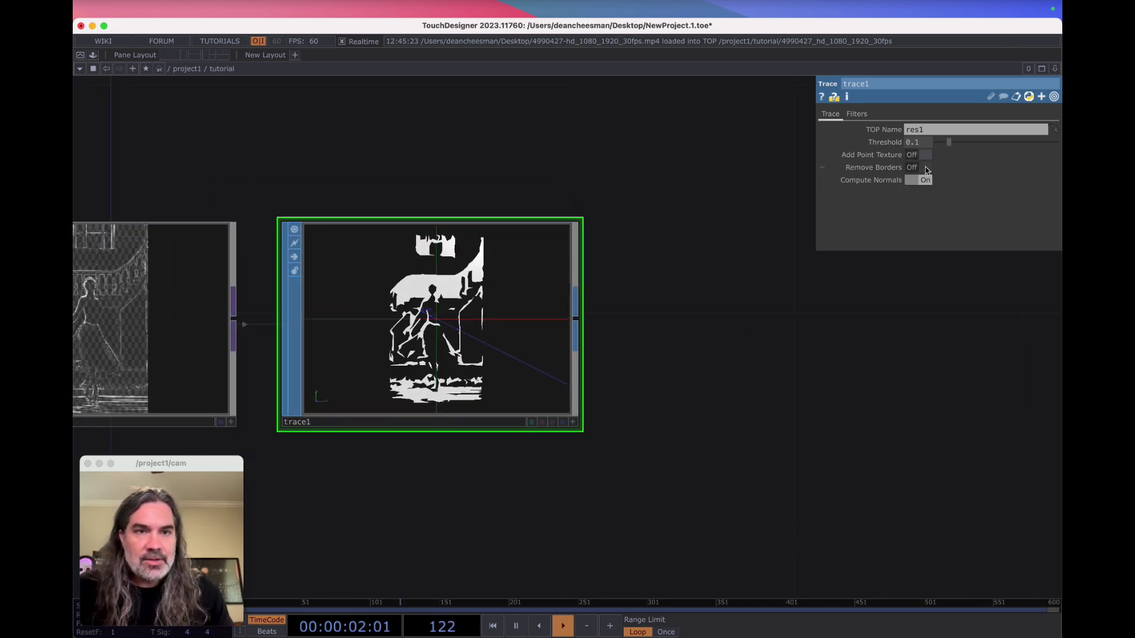
{"action": "scroll", "coordinate": [591, 337], "scroll_direction": "right", "scroll_amount": 2}
{"action": "middle_click", "coordinate": [364, 321]}
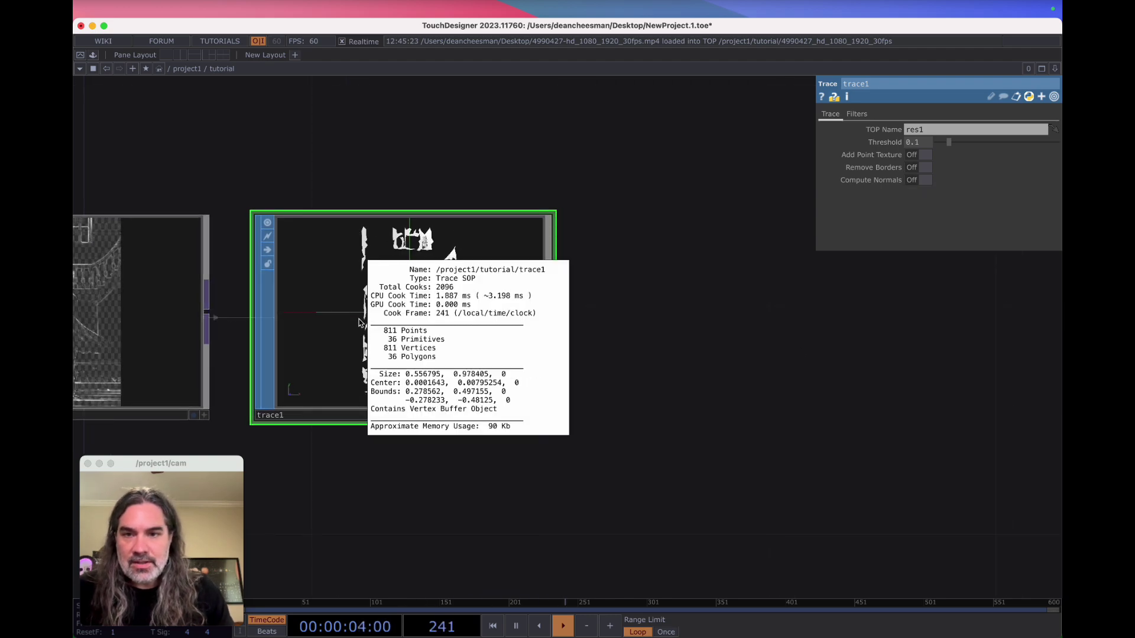
Append a Join SOP to the Trace node's output and bring its line drawing into close view.
{"action": "left_click_drag", "start_coordinate": [626, 307], "coordinate": [622, 309]}
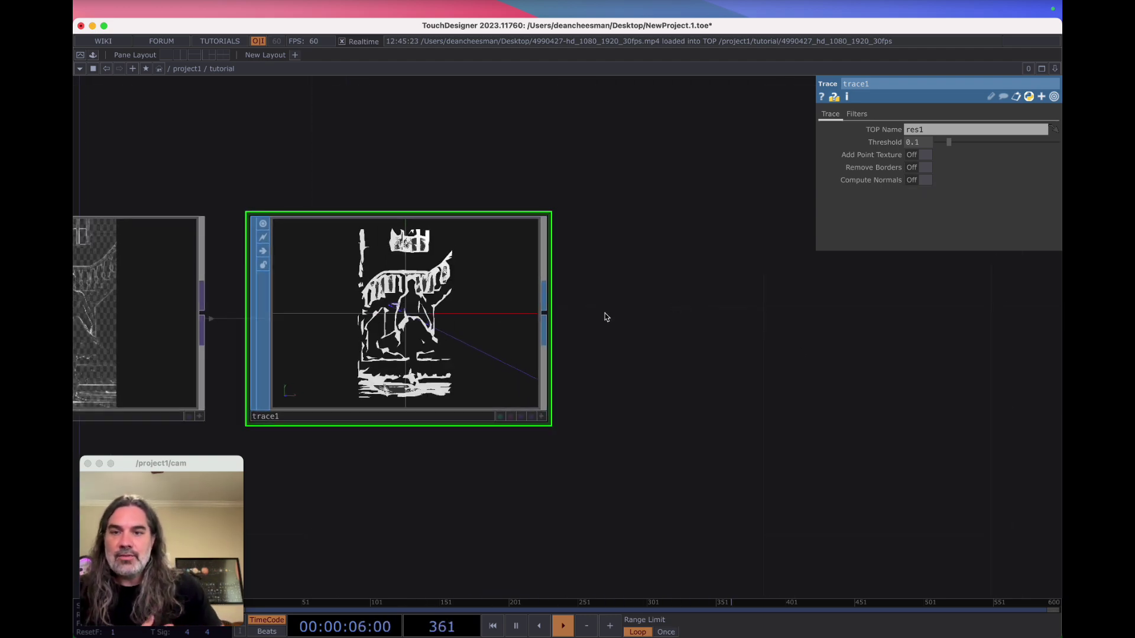
{"action": "key", "text": "Tab"}
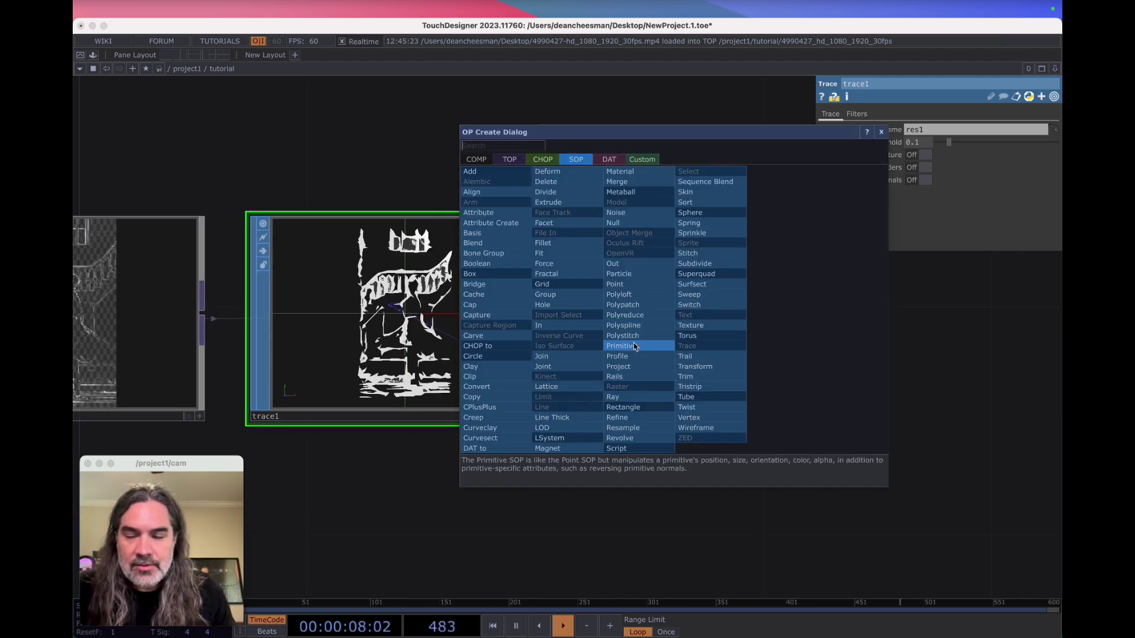
{"action": "left_click", "coordinate": [572, 358]}
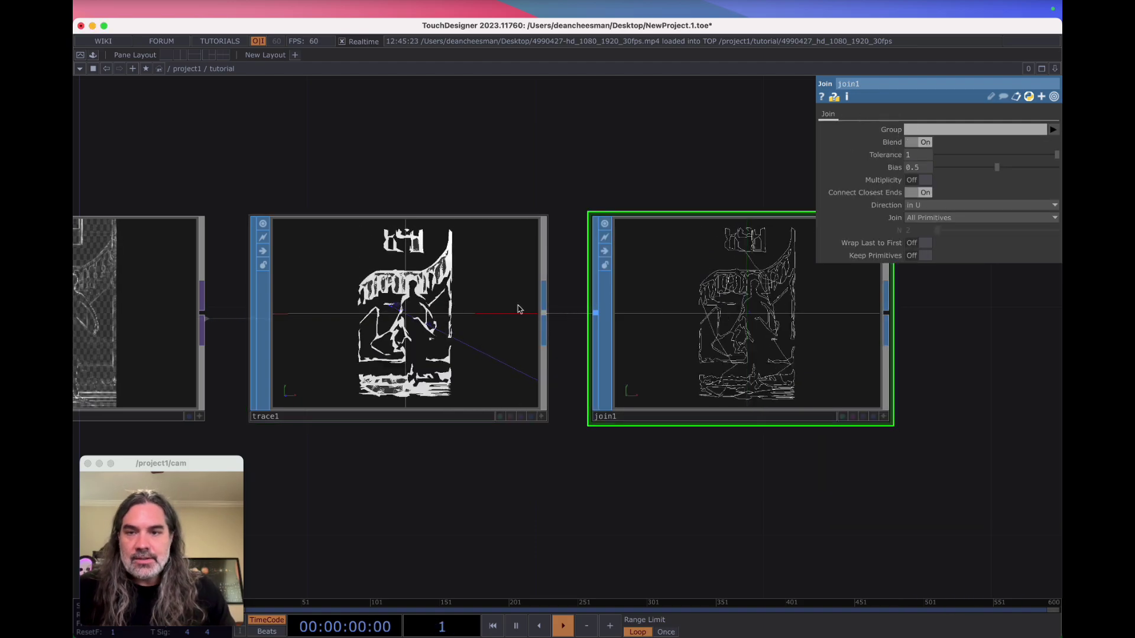
{"action": "left_click_drag", "start_coordinate": [749, 287], "coordinate": [613, 279]}
{"action": "middle_click_drag", "start_coordinate": [613, 278], "coordinate": [675, 300]}
{"action": "scroll", "coordinate": [676, 300], "scroll_direction": "up", "scroll_amount": 1}
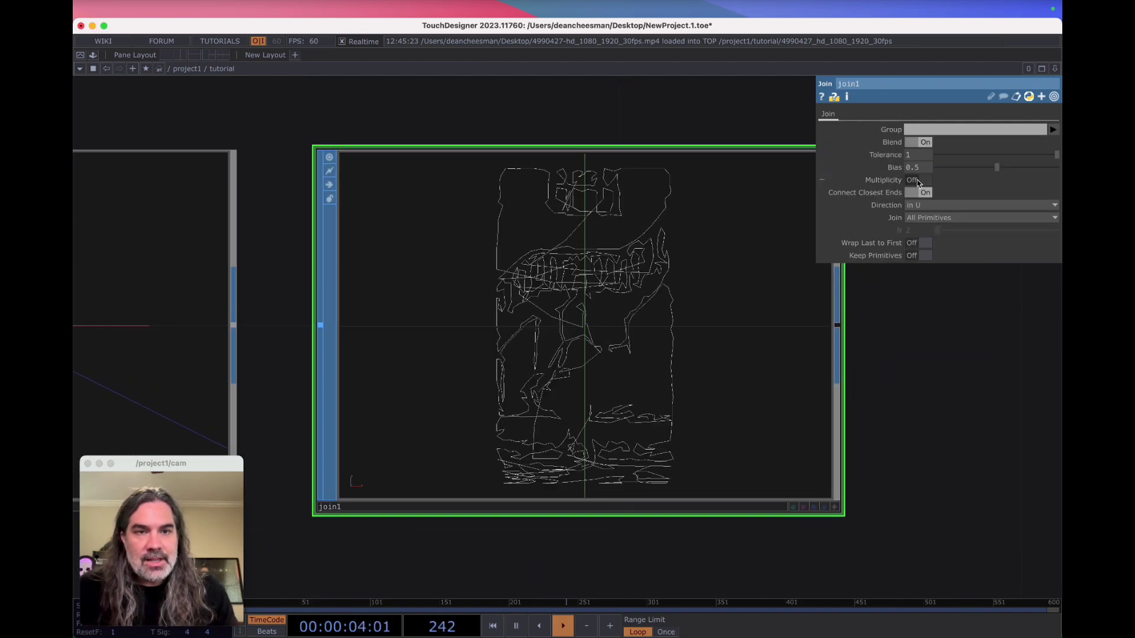
Set the Join node's tolerance to 0.752, bias to 0.31, and its join mode to Skip Every Nth Primitive with N at 4.
{"action": "mouse_move", "coordinate": [986, 157]}
{"action": "left_mouse_down"}
{"action": "mouse_move", "coordinate": [940, 154]}
{"action": "mouse_move", "coordinate": [1030, 156]}
{"action": "mouse_move", "coordinate": [961, 169]}
{"action": "mouse_move", "coordinate": [1030, 169]}
{"action": "mouse_move", "coordinate": [974, 170]}
{"action": "left_mouse_up"}
{"action": "left_click", "coordinate": [924, 244]}
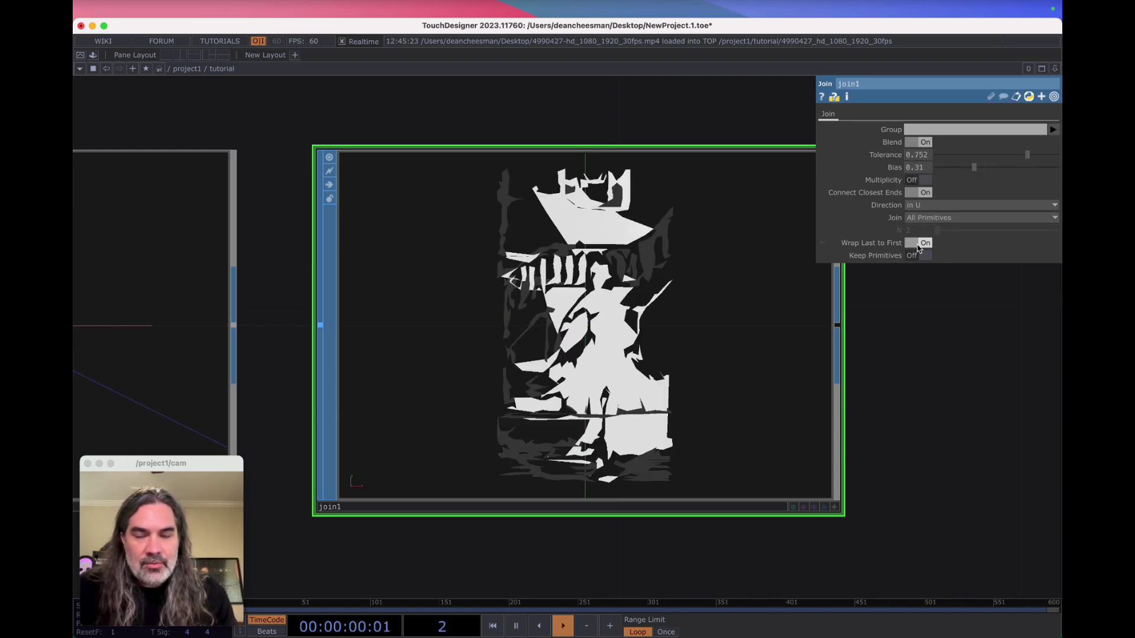
{"action": "left_click", "coordinate": [925, 245]}
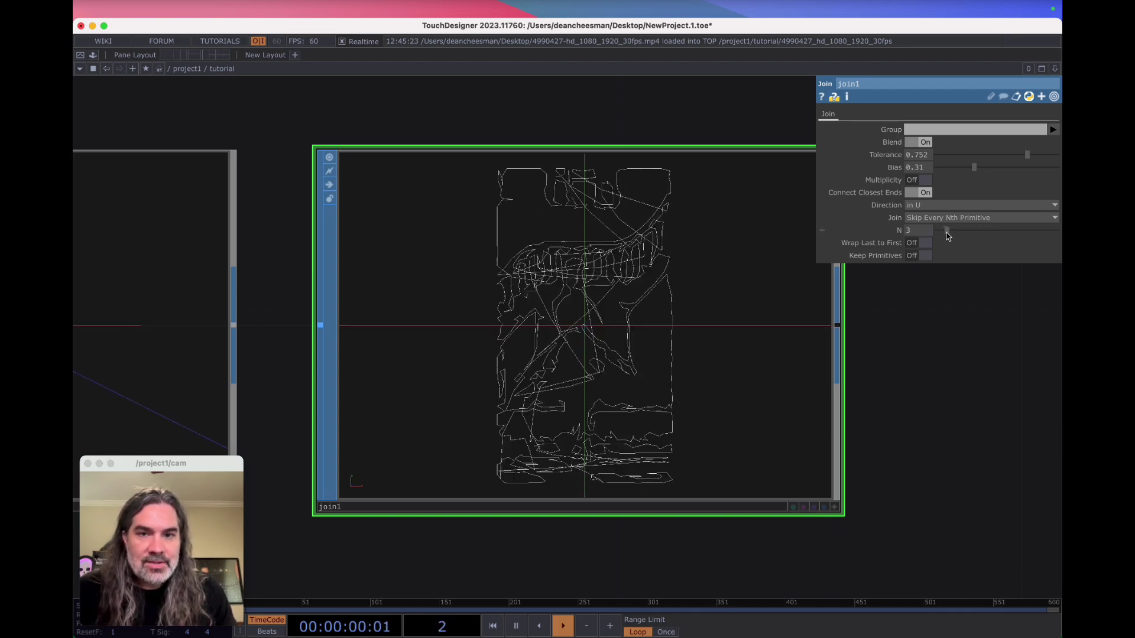
{"action": "scroll", "coordinate": [837, 351], "scroll_direction": "down", "scroll_amount": 5}
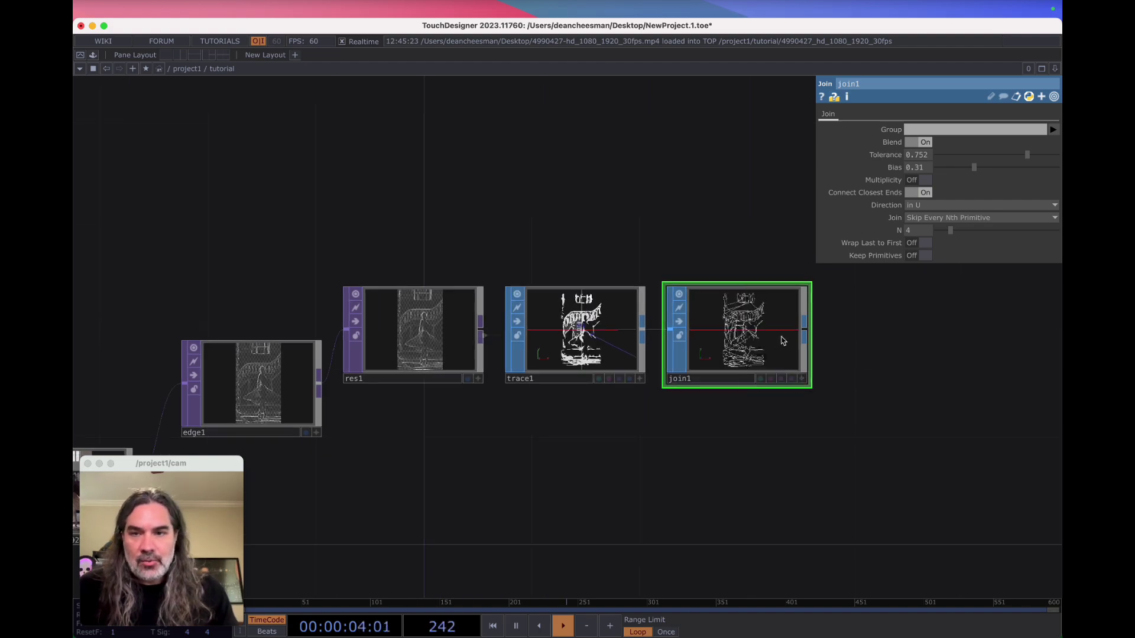
{"action": "scroll", "coordinate": [769, 337], "scroll_direction": "up", "scroll_amount": 5}
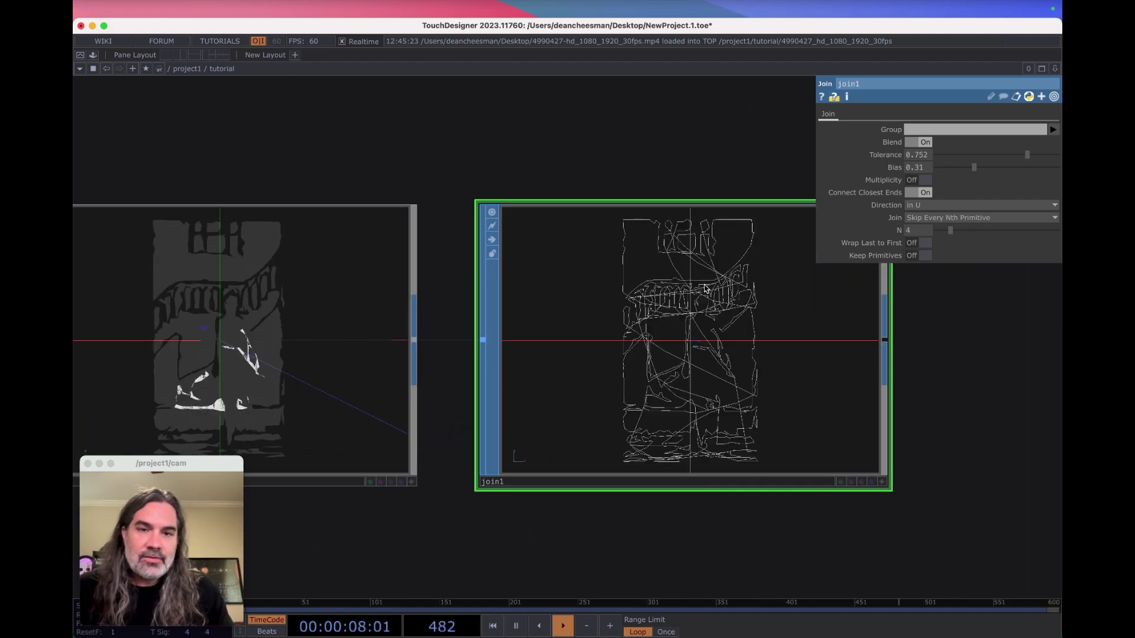
{"action": "scroll", "coordinate": [578, 484], "scroll_direction": "down", "scroll_amount": 5}
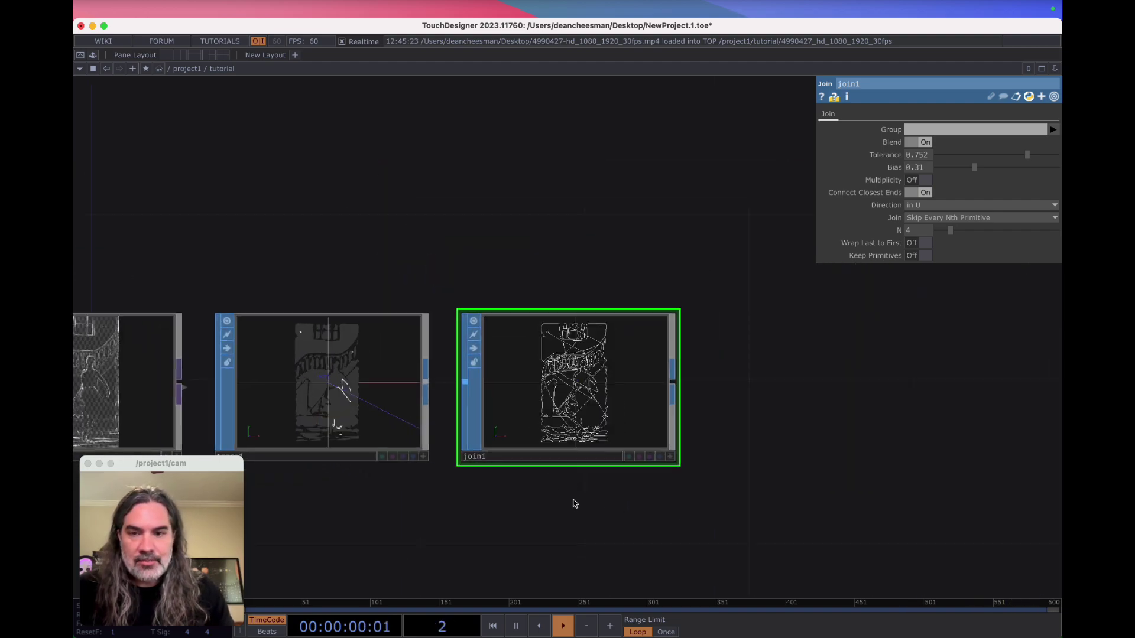
{"action": "scroll", "coordinate": [592, 401], "scroll_direction": "down", "scroll_amount": 2}
{"action": "scroll", "coordinate": [632, 335], "scroll_direction": "up", "scroll_amount": 5}
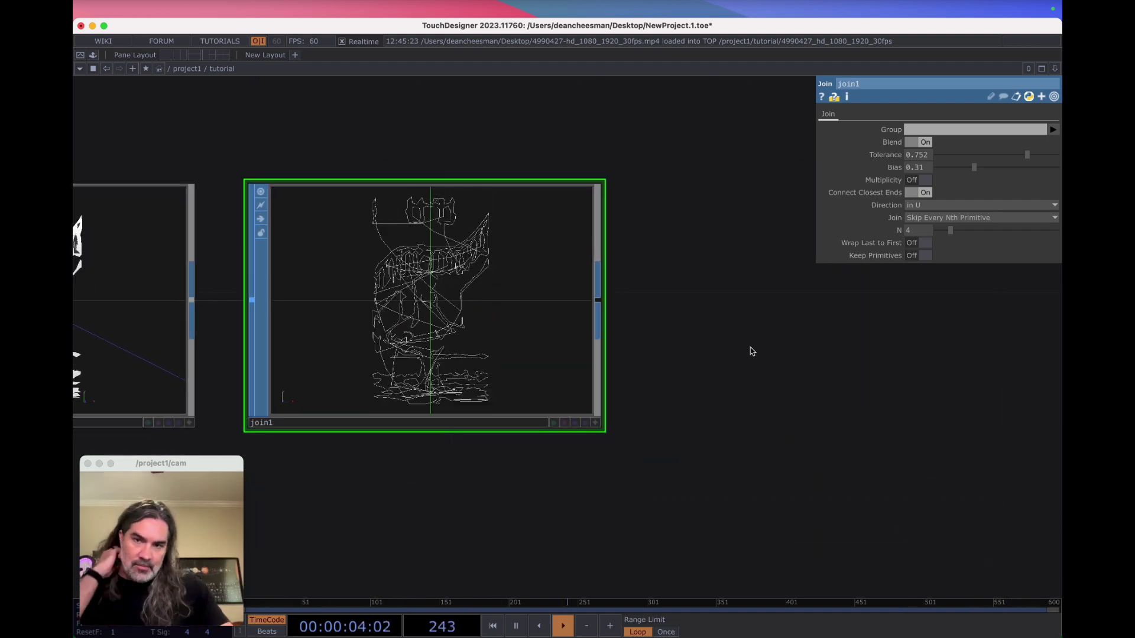
{"action": "scroll", "coordinate": [649, 358], "scroll_direction": "down", "scroll_amount": 2}
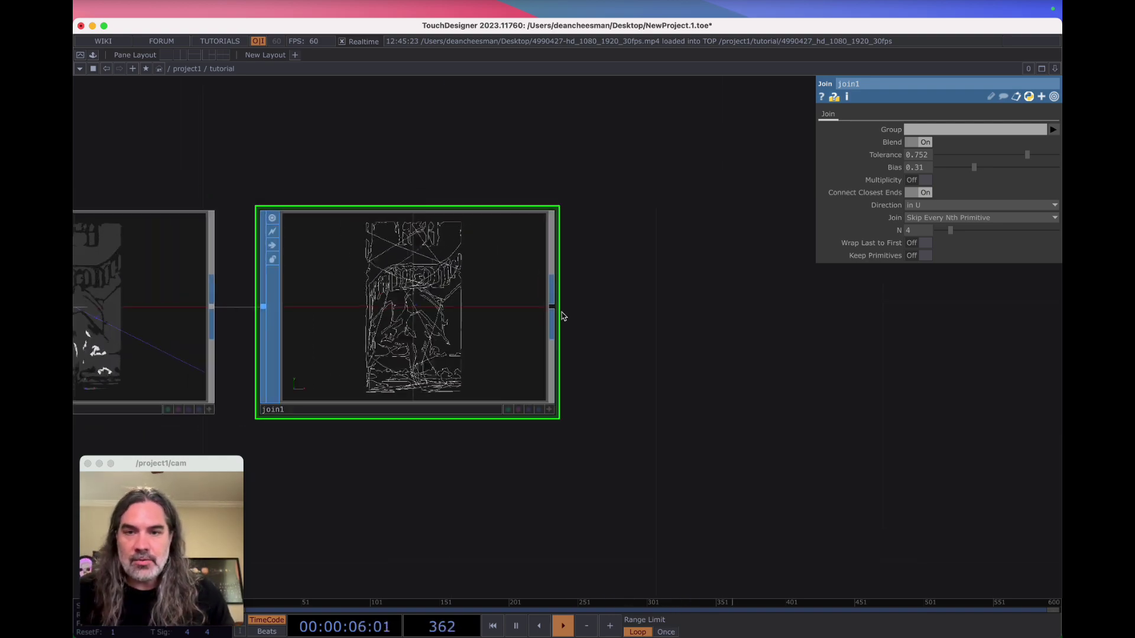
Append a Null SOP to the Join node's output and move it farther along the chain.
{"action": "key", "text": "Tab"}
{"action": "left_click", "coordinate": [668, 229]}
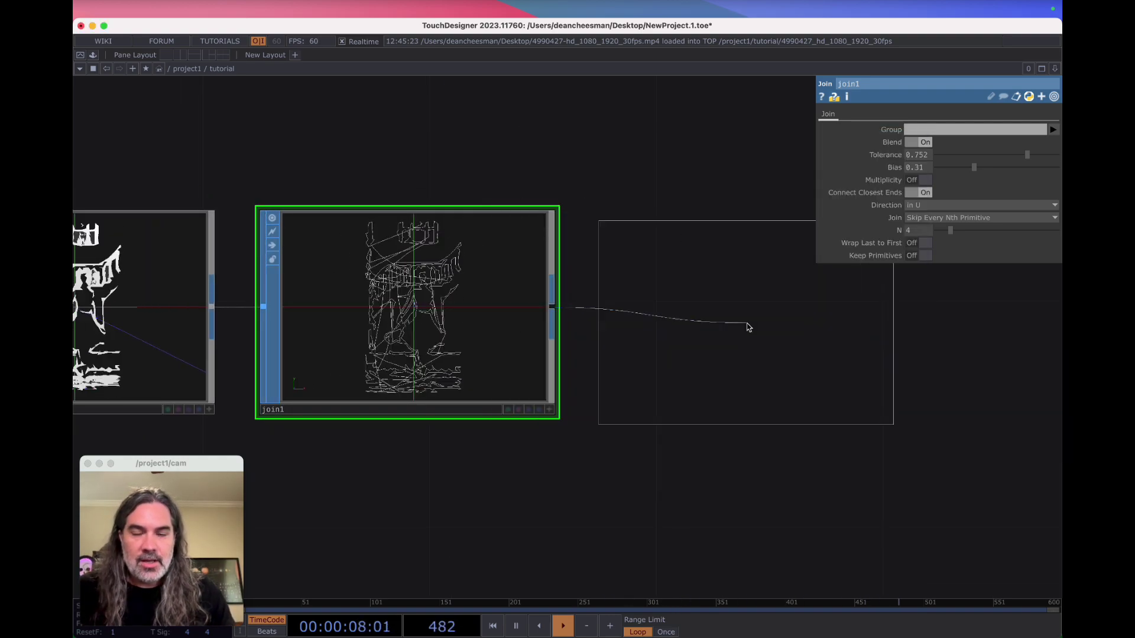
{"action": "left_click", "coordinate": [749, 319]}
{"action": "scroll", "coordinate": [737, 489], "scroll_direction": "right", "scroll_amount": 5}
{"action": "scroll", "coordinate": [516, 433], "scroll_direction": "down", "scroll_amount": 3}
{"action": "left_click_drag", "start_coordinate": [518, 387], "coordinate": [587, 388]}
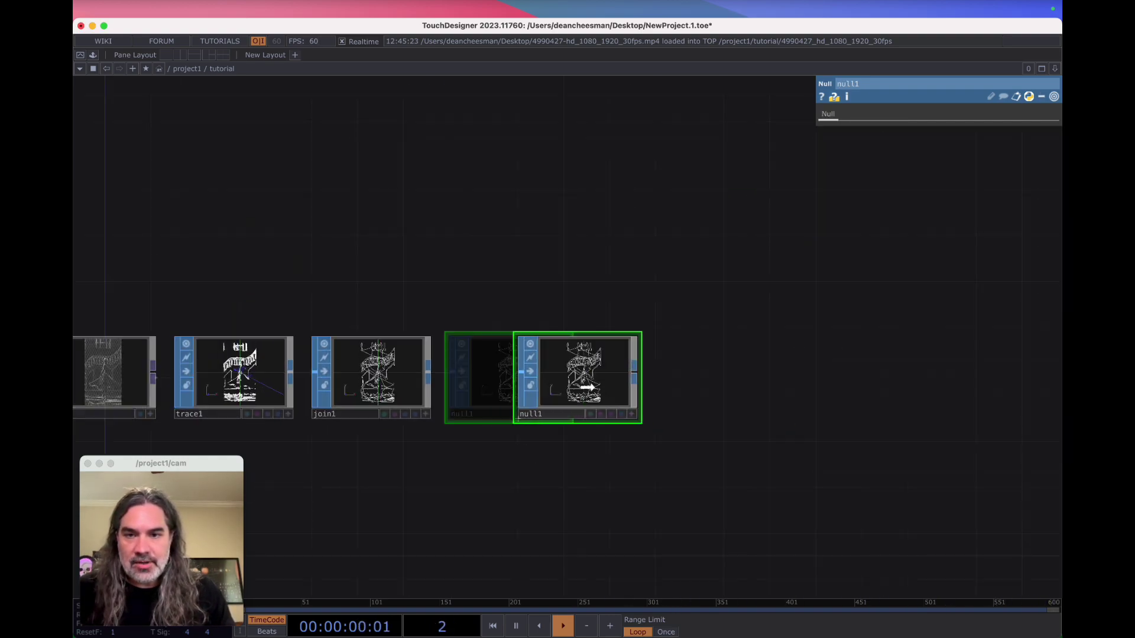
{"action": "scroll", "coordinate": [826, 370], "scroll_direction": "left", "scroll_amount": 5}
{"action": "scroll", "coordinate": [826, 370], "scroll_direction": "down", "scroll_amount": 2}
{"action": "left_click_drag", "start_coordinate": [653, 425], "coordinate": [806, 370]}
{"action": "left_click_drag", "start_coordinate": [698, 387], "coordinate": [597, 426]}
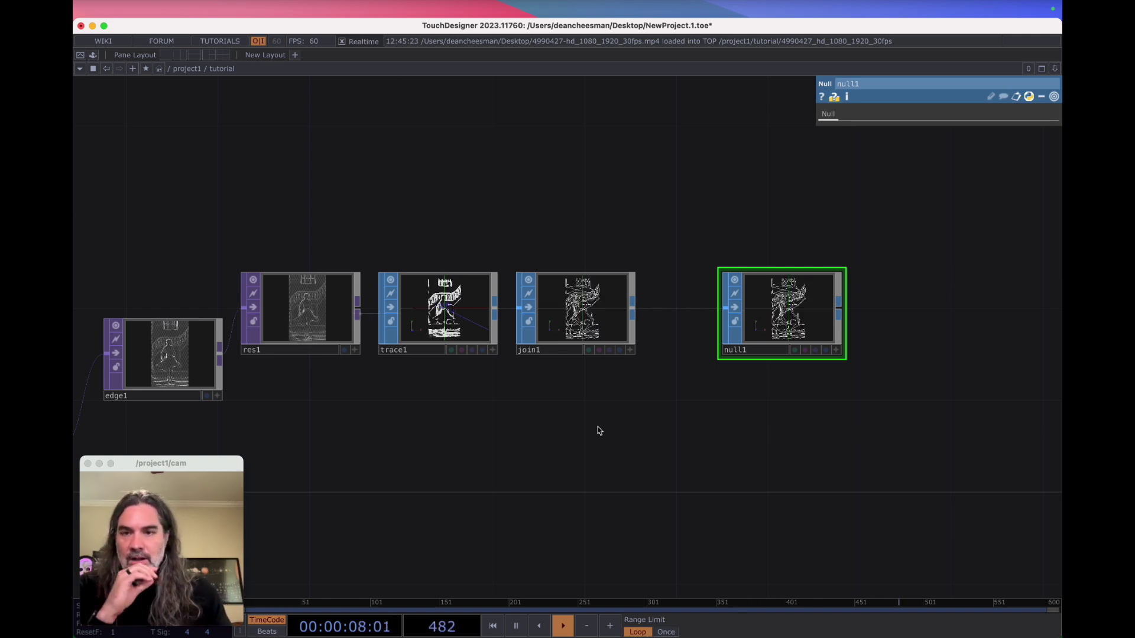
Append a Geometry COMP to the Null node's output.
{"action": "scroll", "coordinate": [606, 430], "scroll_direction": "right", "scroll_amount": 6}
{"action": "scroll", "coordinate": [606, 430], "scroll_direction": "up", "scroll_amount": 1}
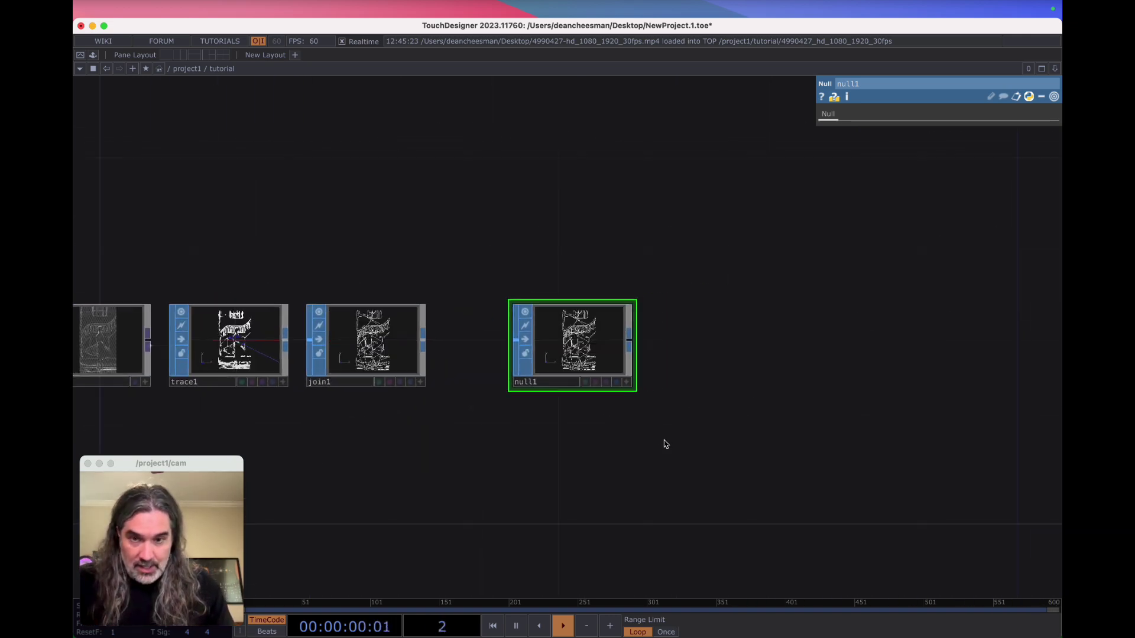
{"action": "left_click", "coordinate": [672, 344]}
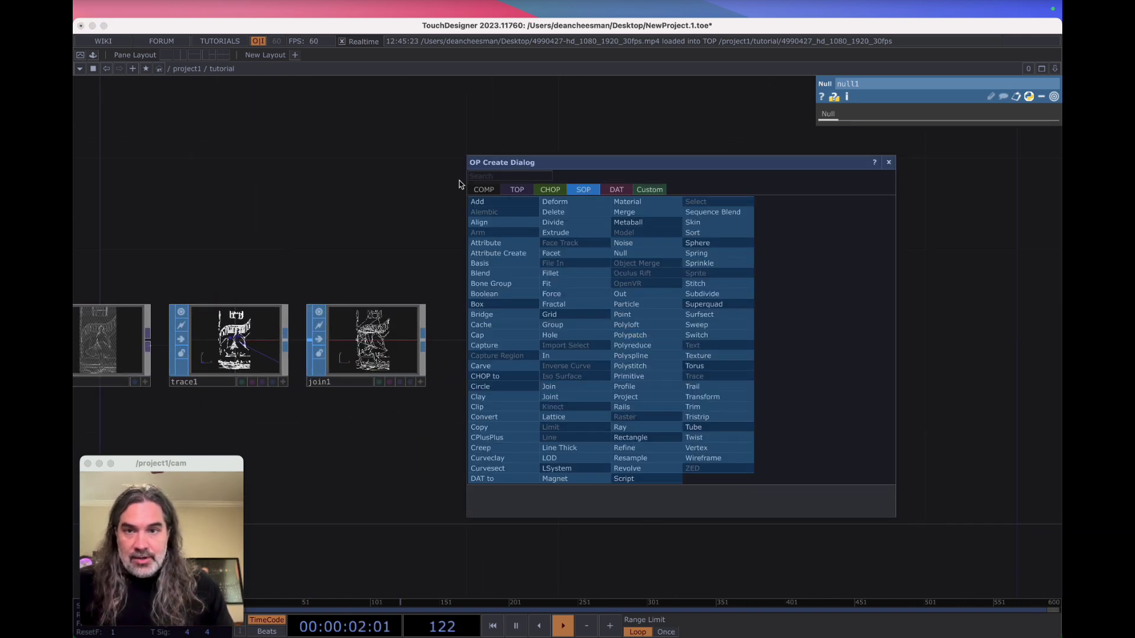
{"action": "left_click", "coordinate": [483, 189]}
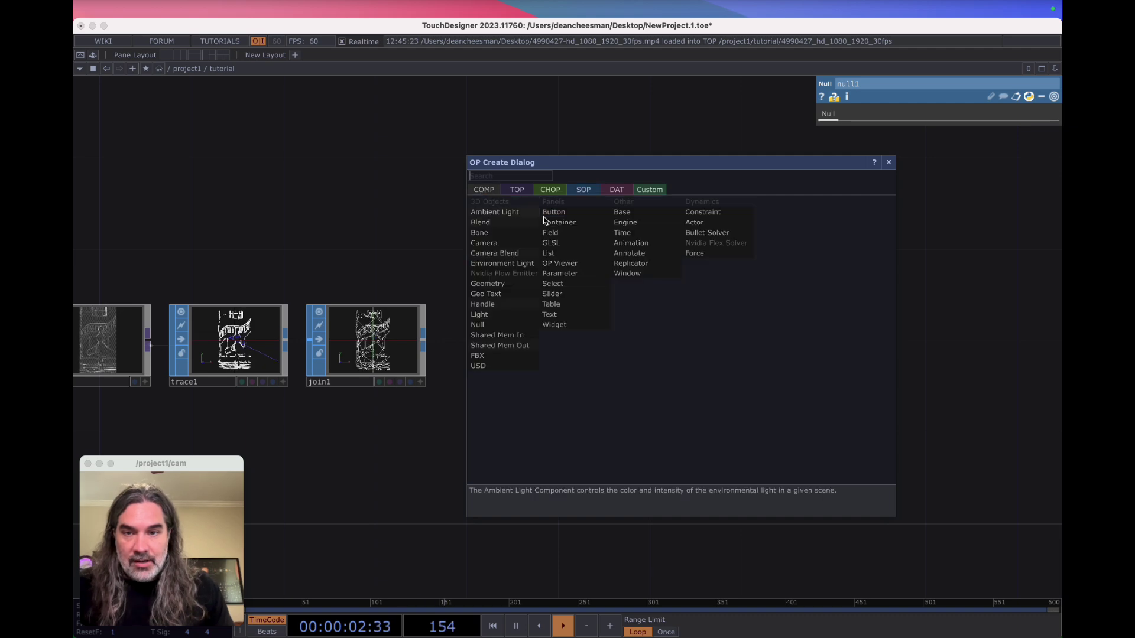
{"action": "left_click", "coordinate": [498, 294]}
{"action": "left_click", "coordinate": [740, 329]}
{"action": "scroll", "coordinate": [591, 366], "scroll_direction": "up", "scroll_amount": 5}
{"action": "scroll", "coordinate": [614, 343], "scroll_direction": "down", "scroll_amount": 2}
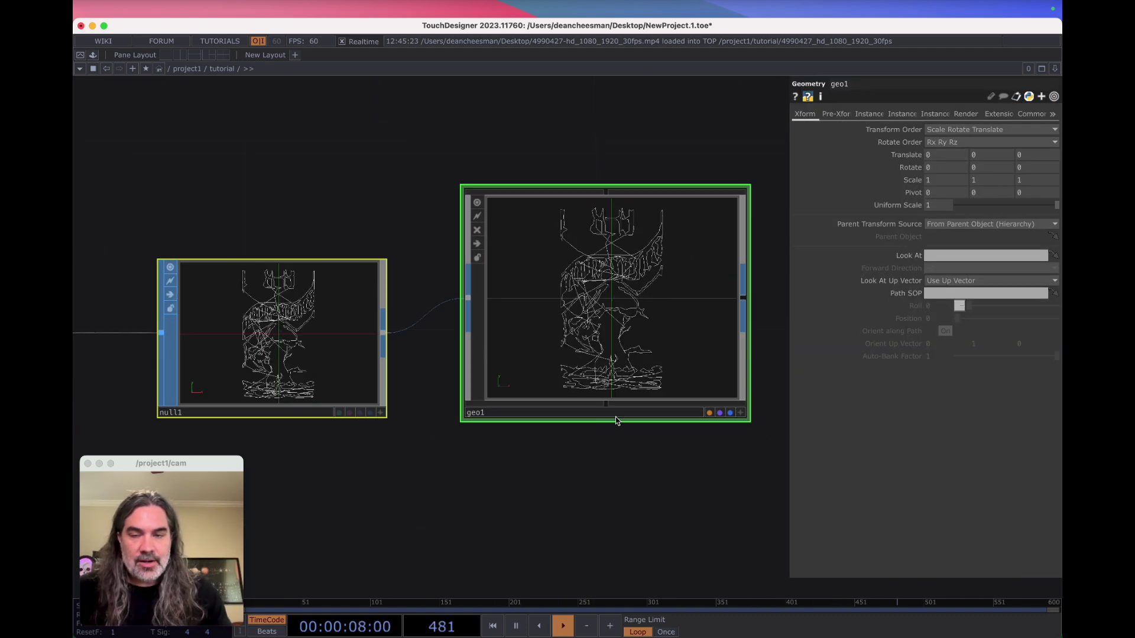
Create a Line MAT above the Geometry node and assign it as the geometry's material.
{"action": "left_click_drag", "start_coordinate": [606, 436], "coordinate": [587, 447]}
{"action": "scroll", "coordinate": [587, 447], "scroll_direction": "down", "scroll_amount": 4}
{"action": "key", "text": "Tab"}
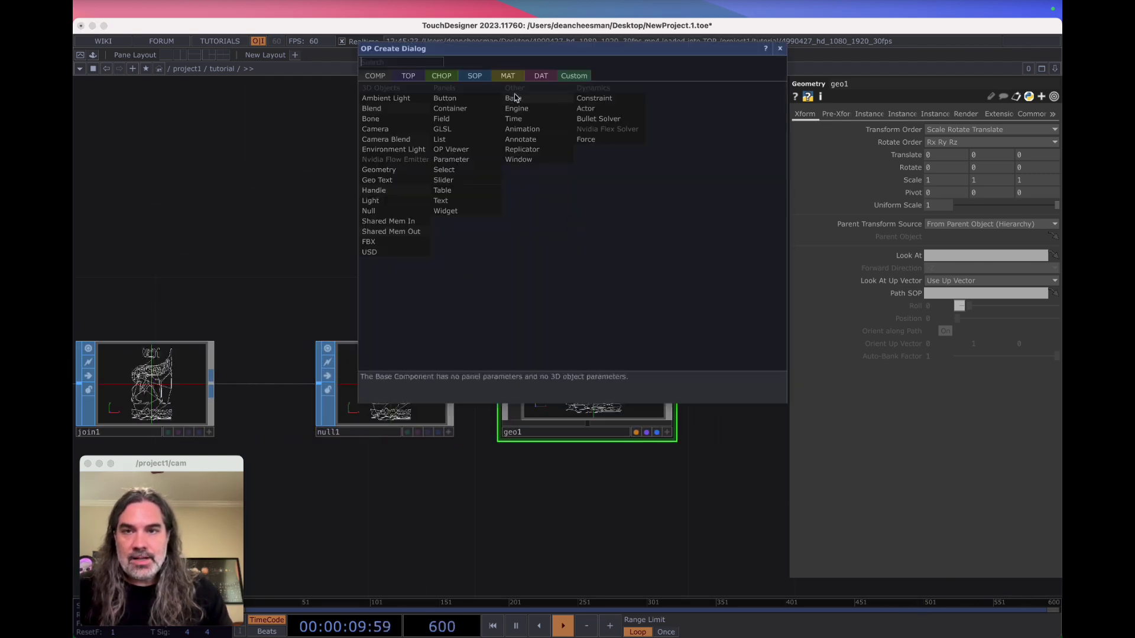
{"action": "left_click", "coordinate": [507, 76]}
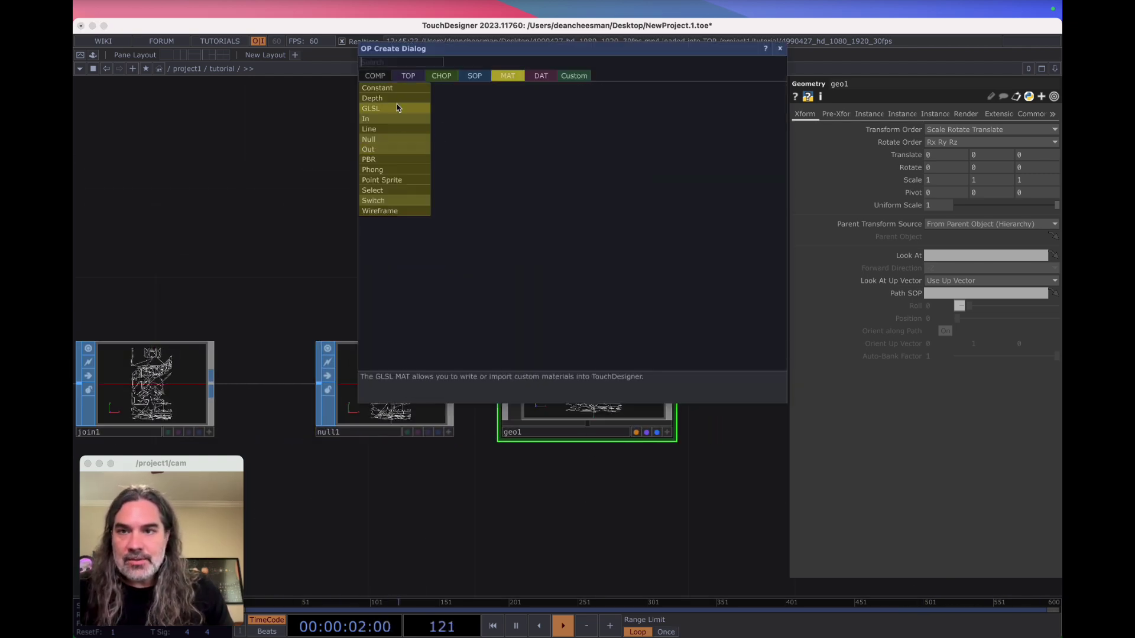
{"action": "left_click", "coordinate": [397, 129]}
{"action": "left_click", "coordinate": [587, 216]}
{"action": "left_click_drag", "start_coordinate": [586, 217], "coordinate": [599, 337]}
{"action": "left_click", "coordinate": [598, 320]}
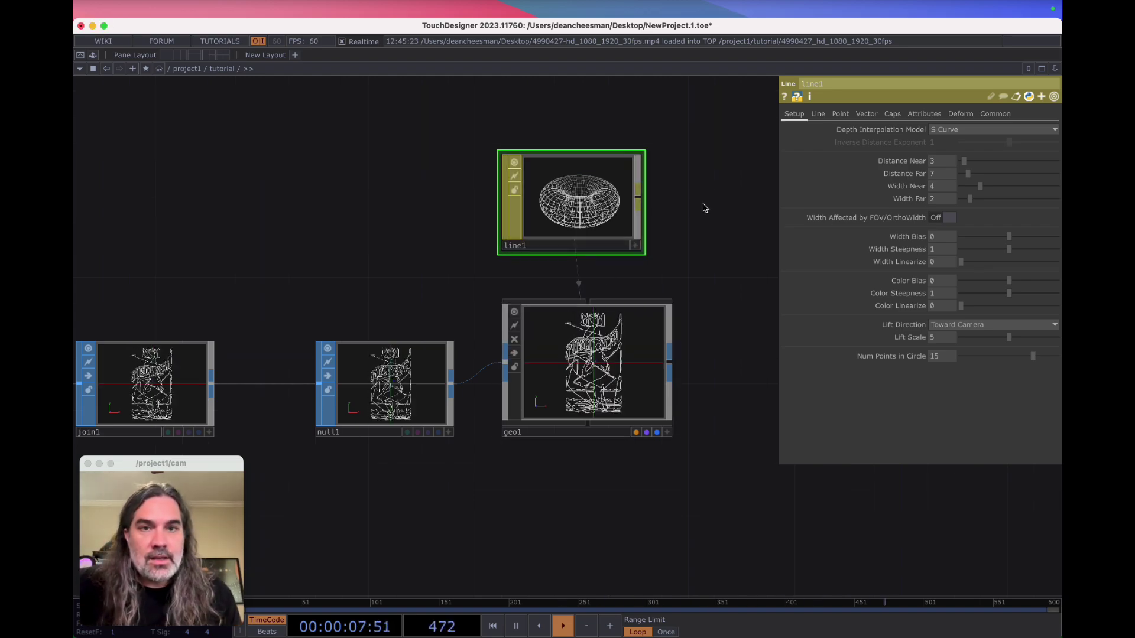
Set the Line material's Width Near and Width Far to 1.8.
{"action": "scroll", "coordinate": [620, 386], "scroll_direction": "up", "scroll_amount": 1}
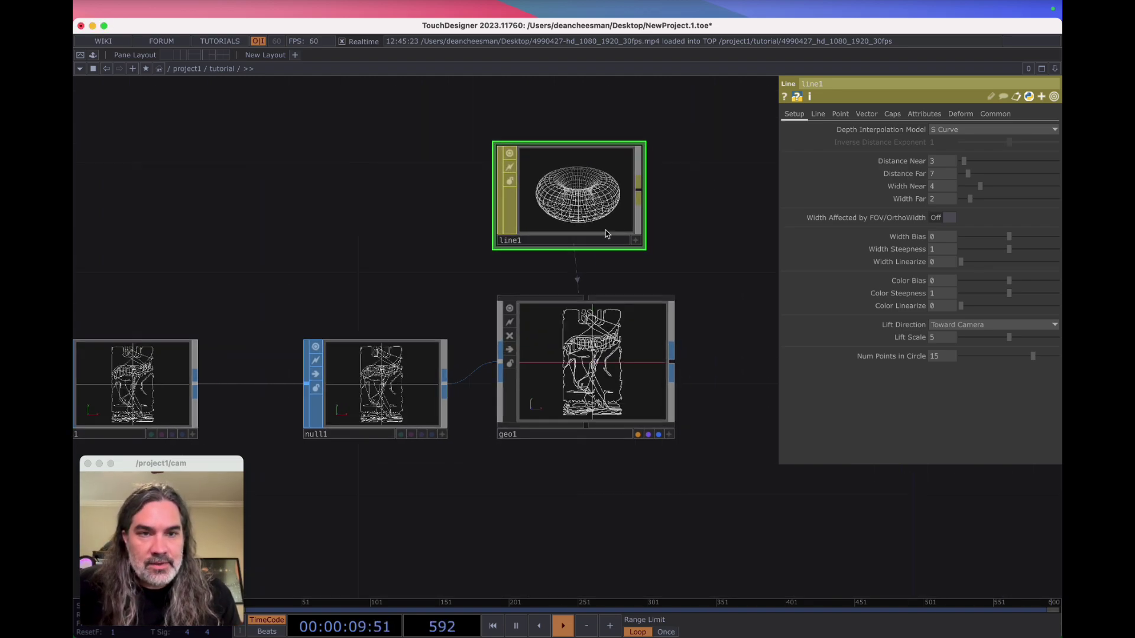
{"action": "scroll", "coordinate": [620, 357], "scroll_direction": "up", "scroll_amount": 2}
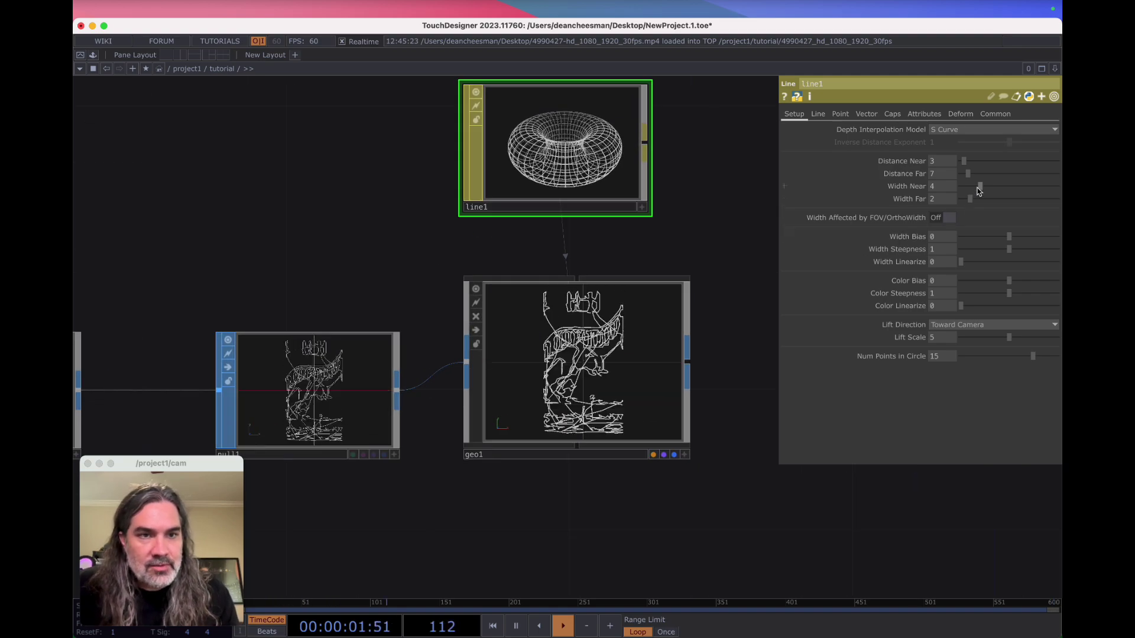
{"action": "left_click_drag", "start_coordinate": [978, 190], "coordinate": [975, 190]}
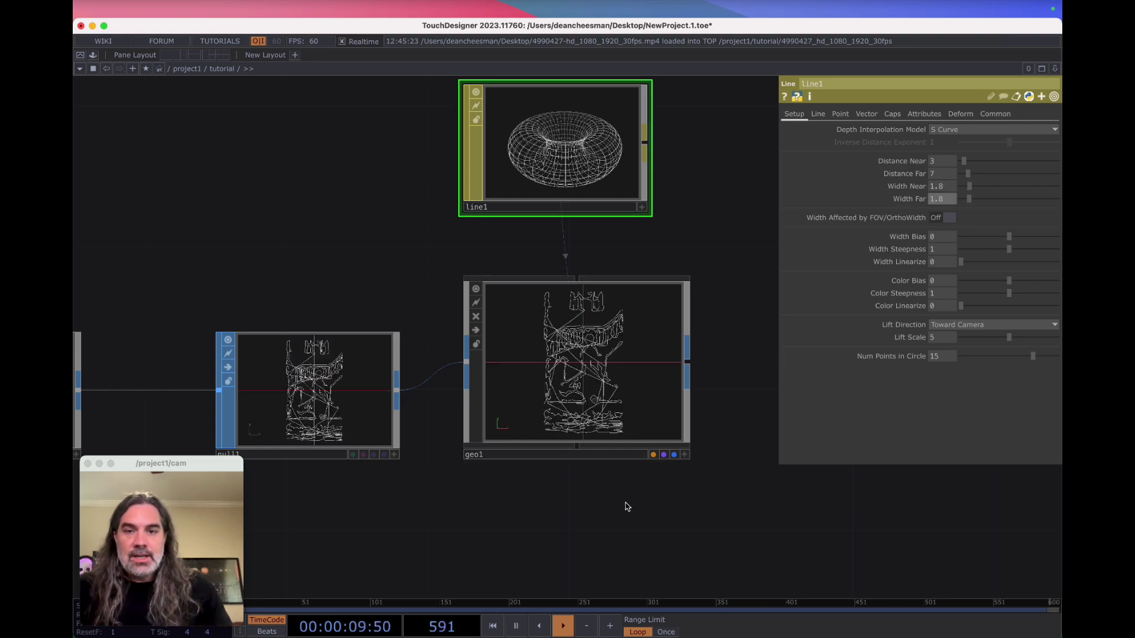
{"action": "left_click_drag", "start_coordinate": [603, 481], "coordinate": [512, 381]}
{"action": "left_click_drag", "start_coordinate": [626, 155], "coordinate": [627, 215]}
{"action": "left_click_drag", "start_coordinate": [474, 127], "coordinate": [473, 306]}
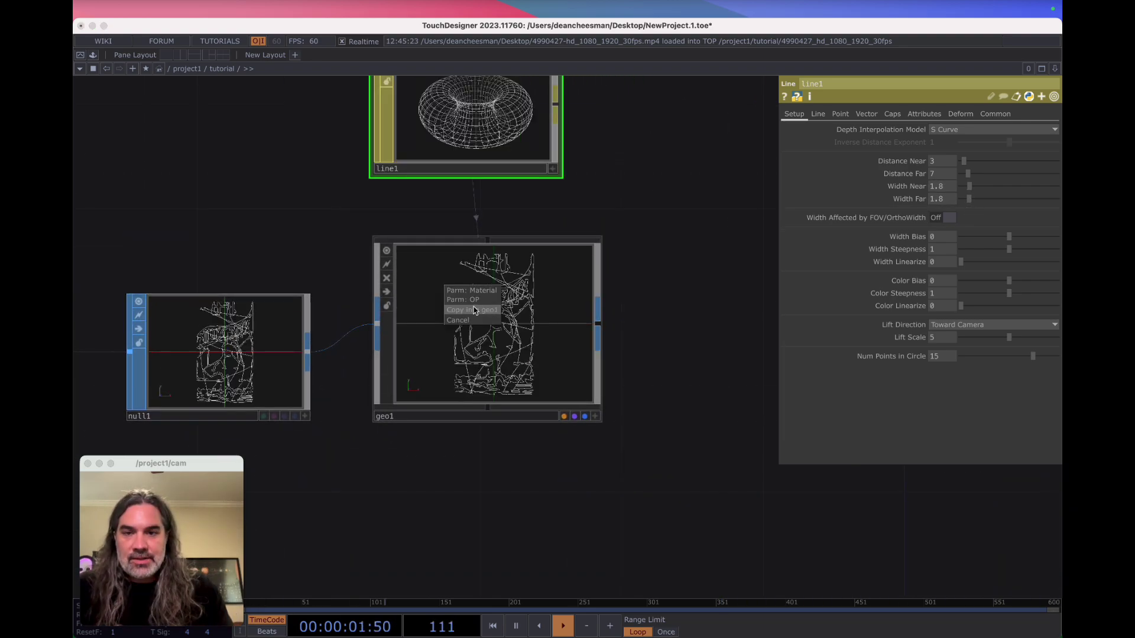
{"action": "left_click", "coordinate": [654, 176]}
Add a Camera COMP beside the Geometry node.
{"action": "left_click_drag", "start_coordinate": [613, 297], "coordinate": [545, 239]}
{"action": "scroll", "coordinate": [586, 309], "scroll_direction": "down", "scroll_amount": 5}
{"action": "scroll", "coordinate": [596, 312], "scroll_direction": "up", "scroll_amount": 3}
{"action": "key", "text": "Tab"}
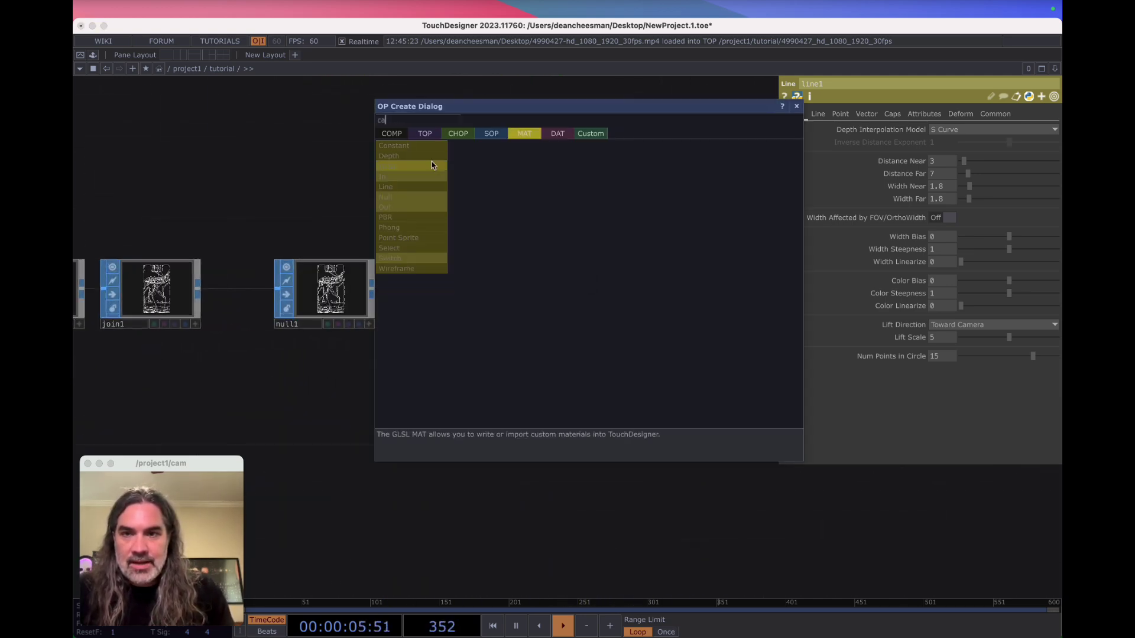
{"action": "left_click", "coordinate": [399, 135]}
{"action": "type", "text": "ca"}
{"action": "left_click", "coordinate": [392, 187]}
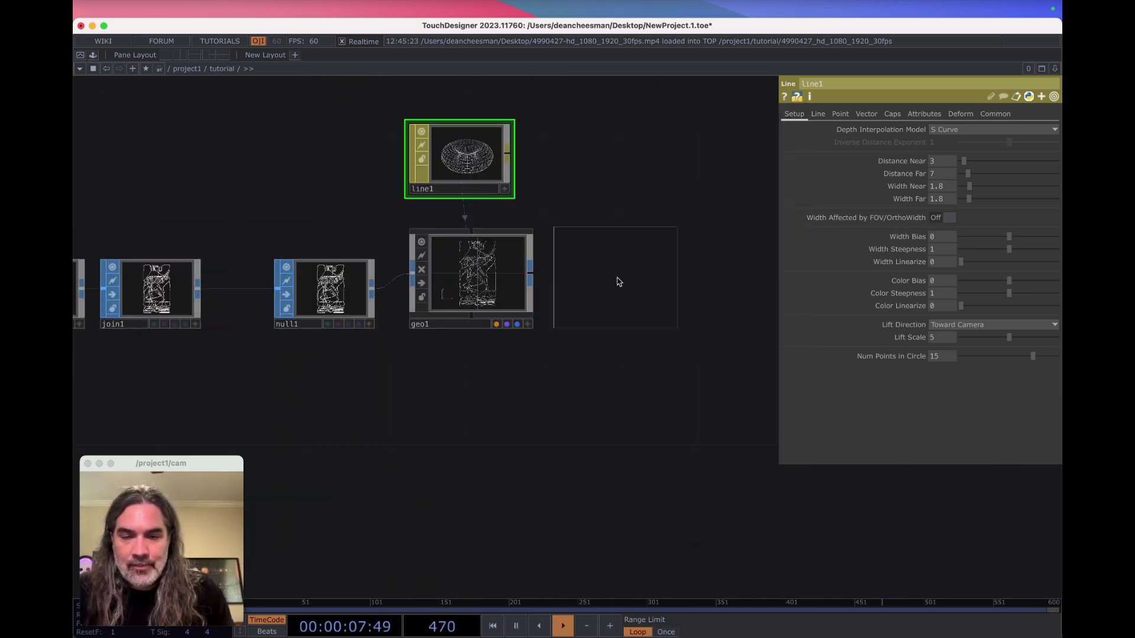
{"action": "left_click", "coordinate": [615, 280]}
Switch the camera's projection to Orthographic.
{"action": "scroll", "coordinate": [600, 317], "scroll_direction": "up", "scroll_amount": 5}
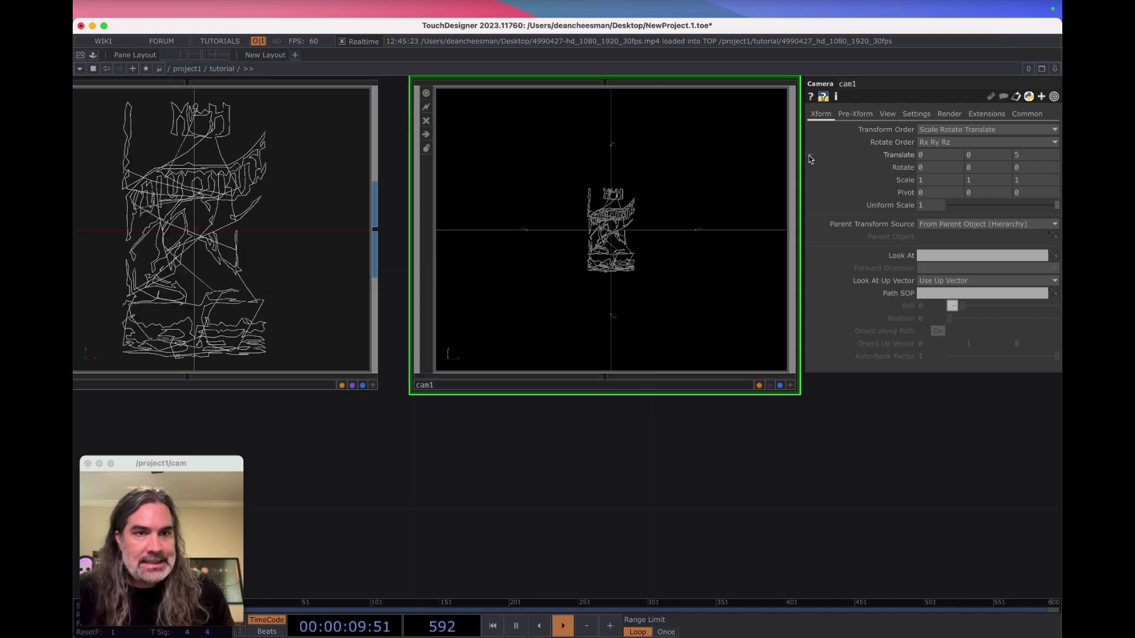
{"action": "left_click", "coordinate": [888, 114]}
{"action": "left_click", "coordinate": [933, 130]}
{"action": "left_click", "coordinate": [932, 155]}
Add a Render TOP below the Geometry and Camera nodes.
{"action": "left_click_drag", "start_coordinate": [607, 497], "coordinate": [643, 390]}
{"action": "scroll", "coordinate": [644, 390], "scroll_direction": "down", "scroll_amount": 3}
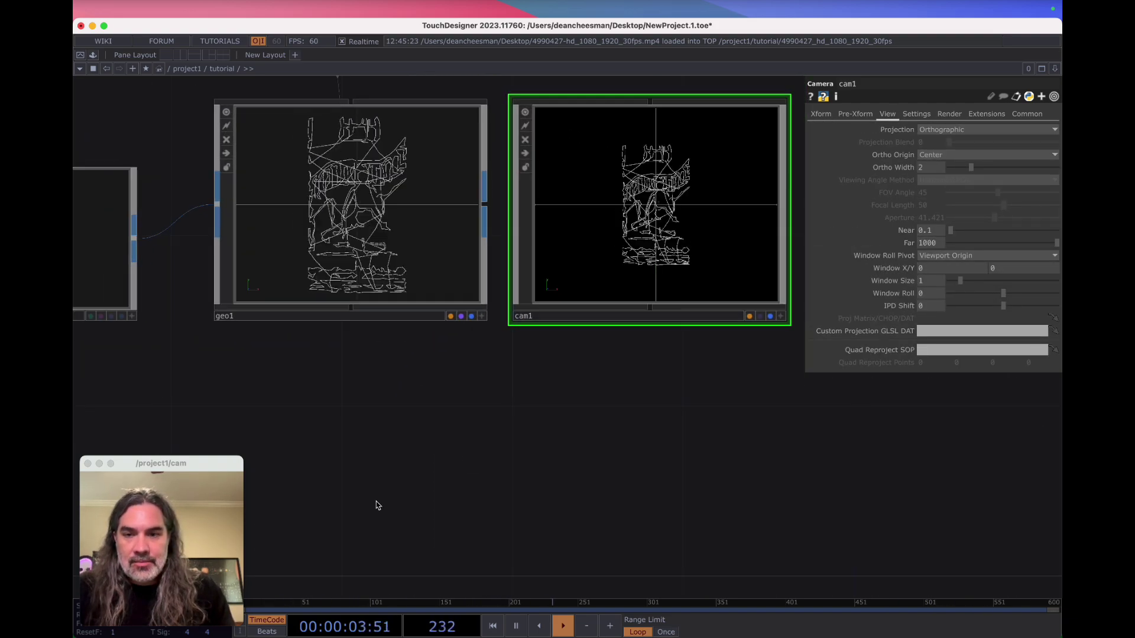
{"action": "key", "text": "Tab"}
{"action": "left_click", "coordinate": [211, 311]}
{"action": "type", "text": "re"}
{"action": "left_click", "coordinate": [391, 425]}
{"action": "left_click", "coordinate": [451, 454]}
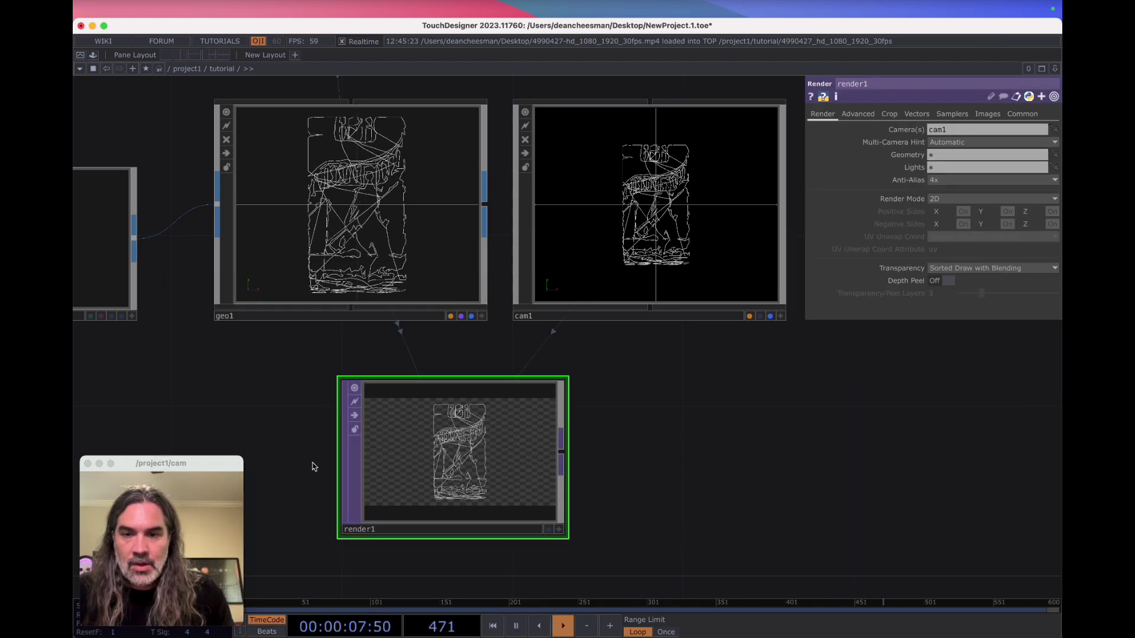
Check the source video's size and set the Render node's resolution to match it at 1080 by 1920.
{"action": "left_click_drag", "start_coordinate": [310, 451], "coordinate": [628, 422]}
{"action": "scroll", "coordinate": [630, 423], "scroll_direction": "down", "scroll_amount": 2}
{"action": "left_click_drag", "start_coordinate": [630, 424], "coordinate": [560, 459]}
{"action": "scroll", "coordinate": [484, 449], "scroll_direction": "down", "scroll_amount": 3}
{"action": "left_click_drag", "start_coordinate": [484, 449], "coordinate": [833, 370]}
{"action": "scroll", "coordinate": [623, 399], "scroll_direction": "down", "scroll_amount": 3}
{"action": "left_click_drag", "start_coordinate": [580, 400], "coordinate": [843, 394]}
{"action": "middle_click", "coordinate": [259, 374]}
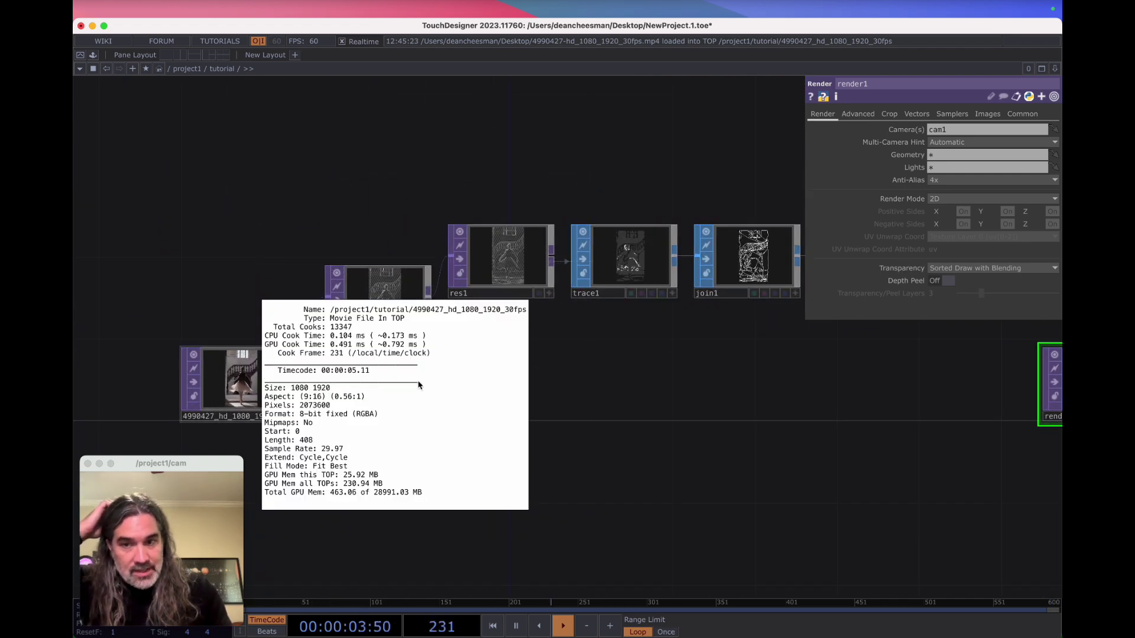
{"action": "scroll", "coordinate": [560, 417], "scroll_direction": "right", "scroll_amount": 10}
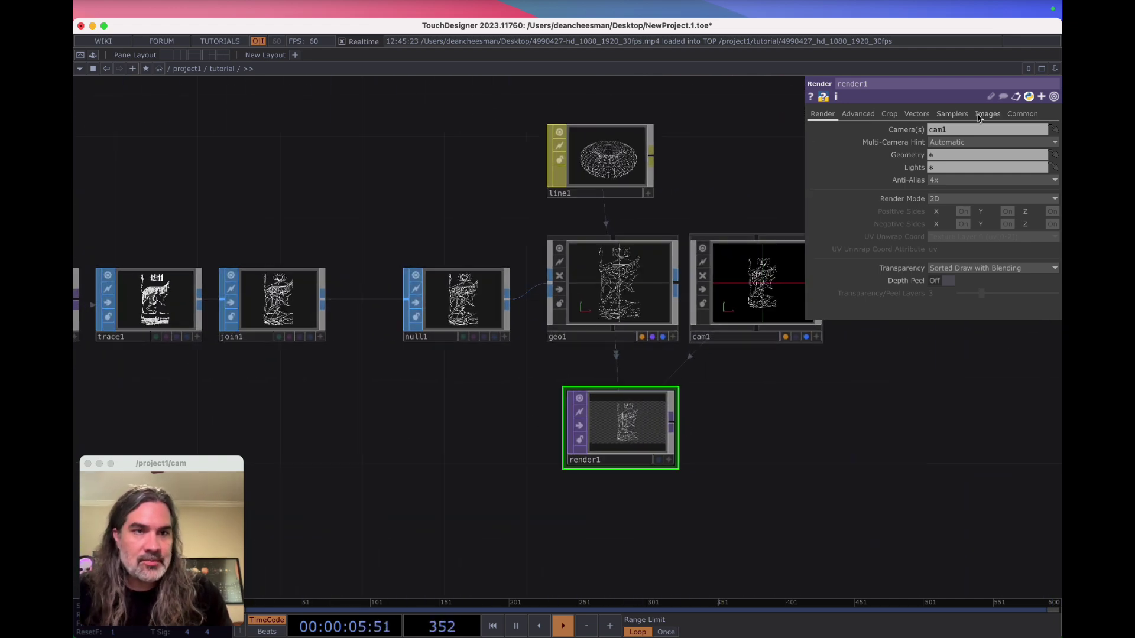
{"action": "left_click", "coordinate": [1022, 113]}
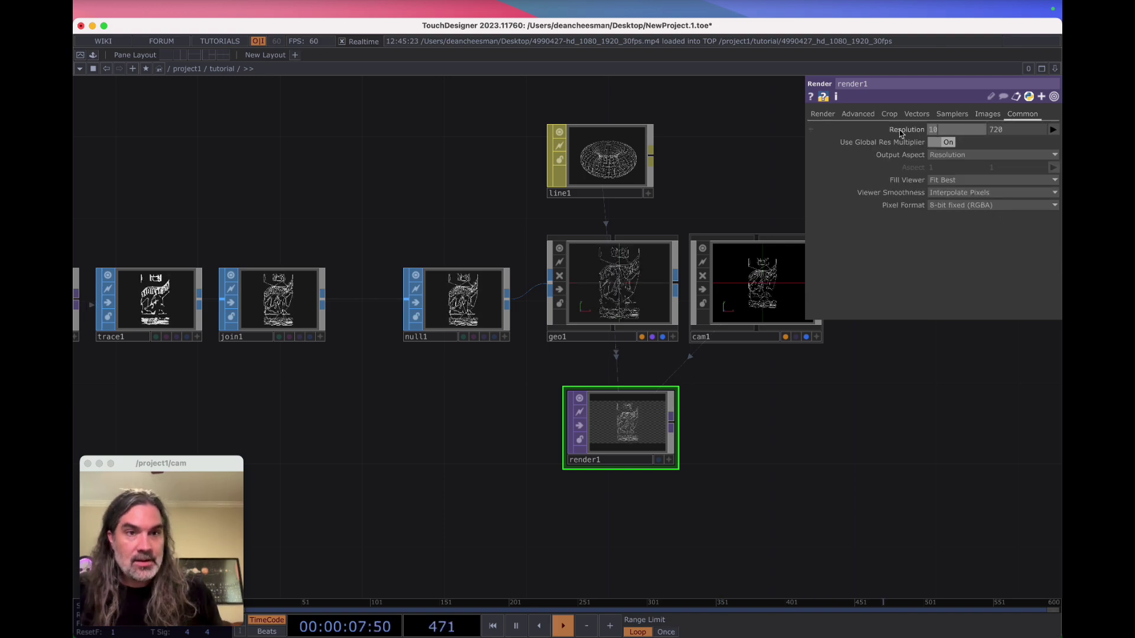
Set the camera's Ortho Width to the expression 9/16 so the traced lines fill the portrait render.
{"action": "scroll", "coordinate": [709, 400], "scroll_direction": "up", "scroll_amount": 5}
{"action": "scroll", "coordinate": [750, 372], "scroll_direction": "down", "scroll_amount": 6}
{"action": "scroll", "coordinate": [748, 378], "scroll_direction": "up", "scroll_amount": 4}
{"action": "left_click", "coordinate": [768, 260]}
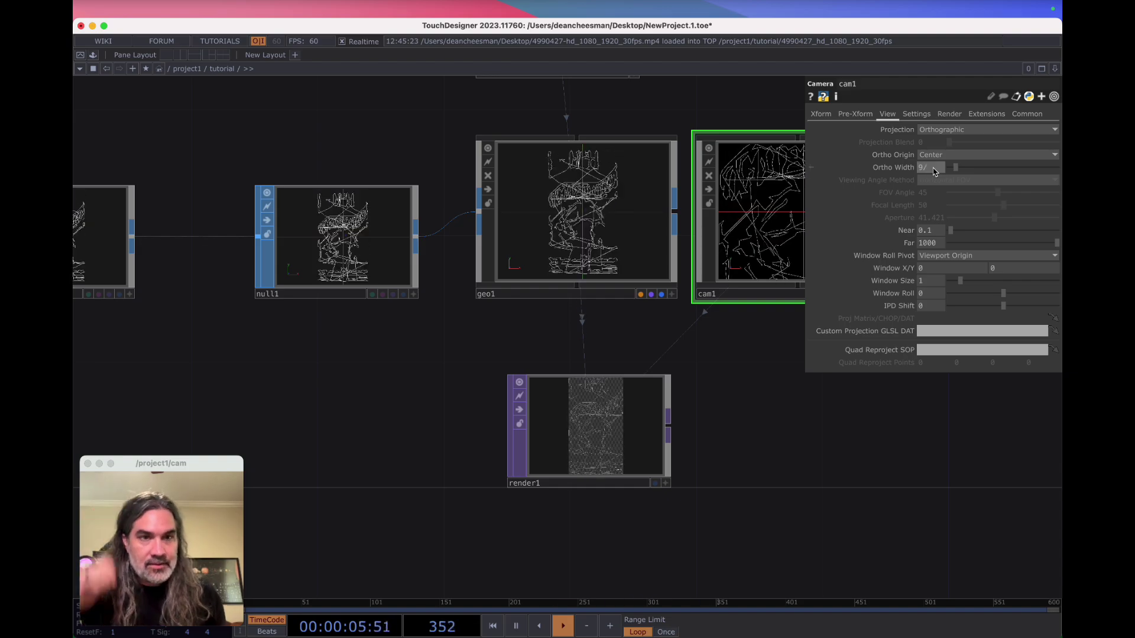
{"action": "type", "text": "16"}
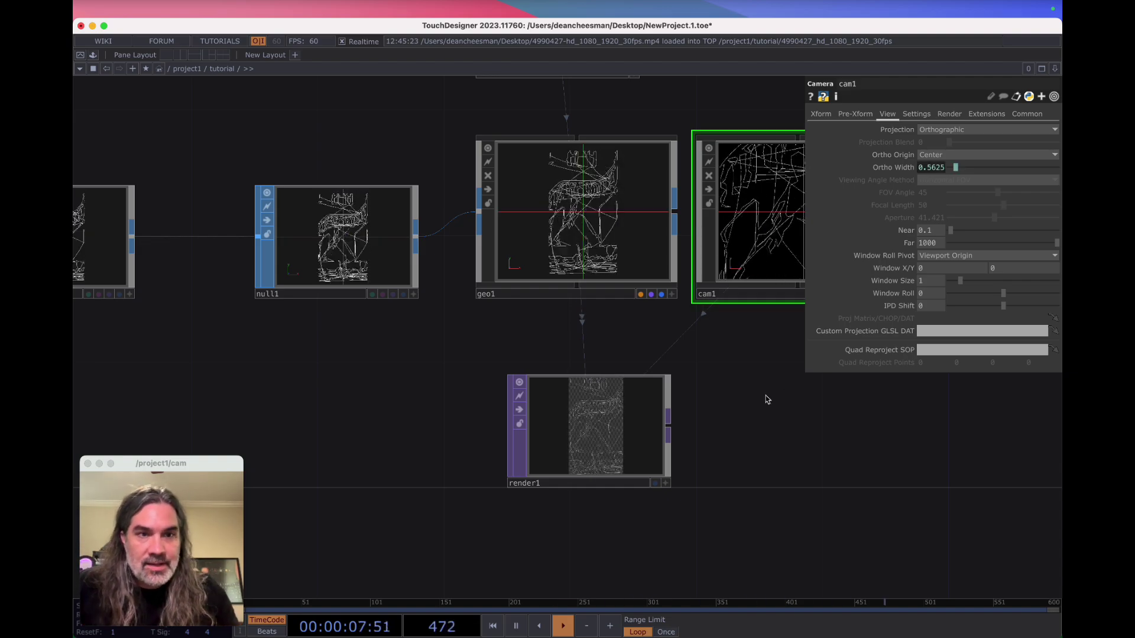
{"action": "left_click", "coordinate": [892, 167]}
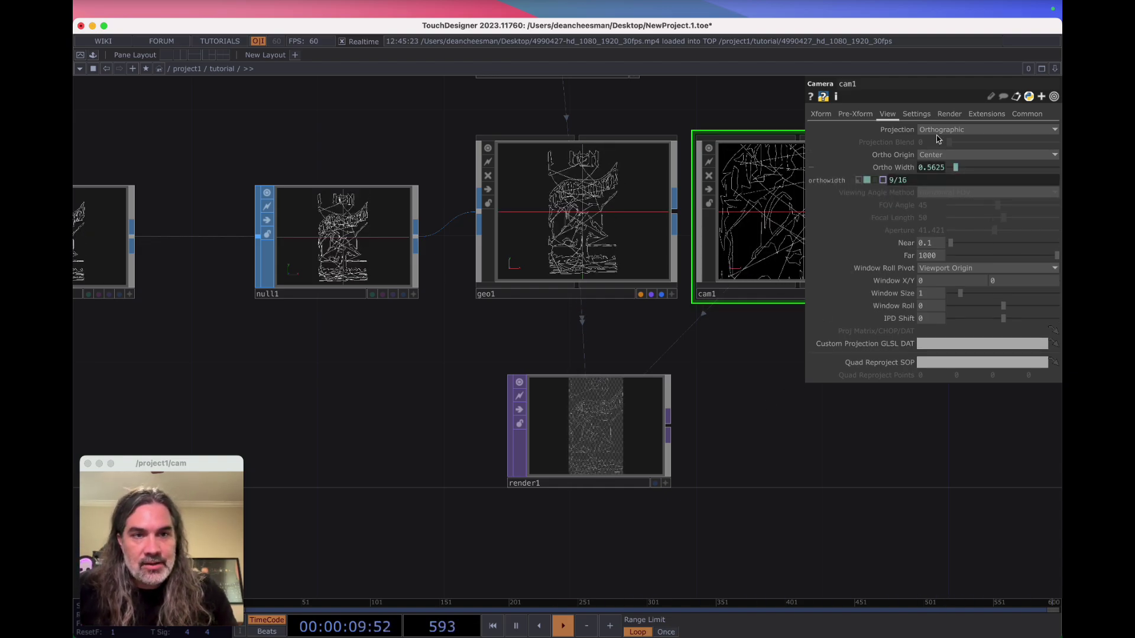
{"action": "scroll", "coordinate": [609, 397], "scroll_direction": "up", "scroll_amount": 5}
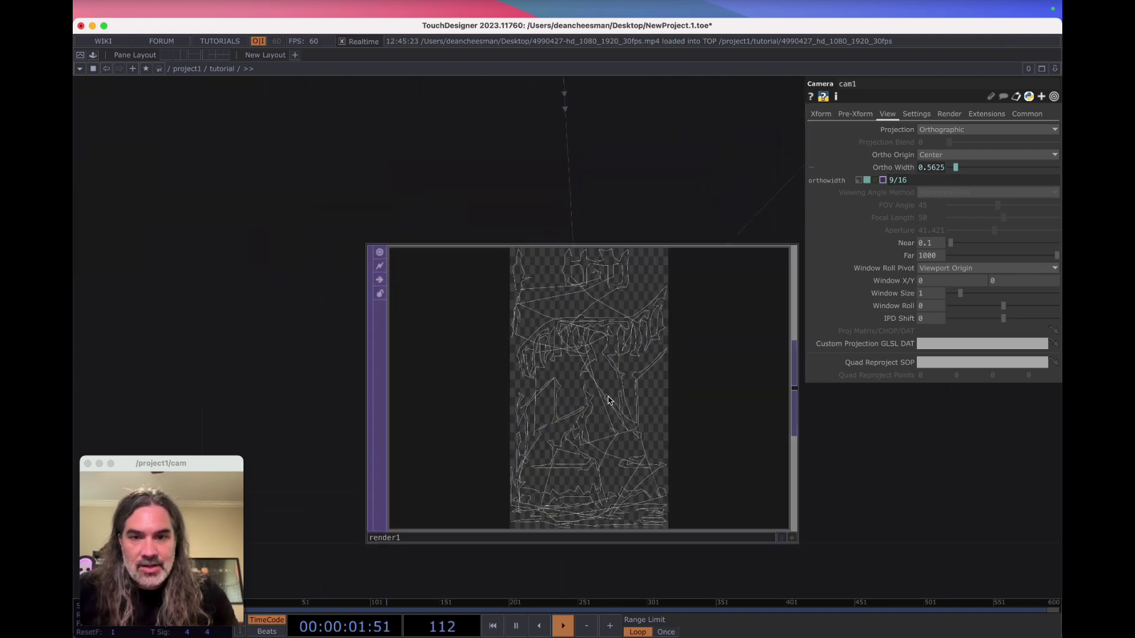
Change the Line material's near color to bright green (0, 1, 0.17647).
{"action": "scroll", "coordinate": [609, 397], "scroll_direction": "down", "scroll_amount": 10}
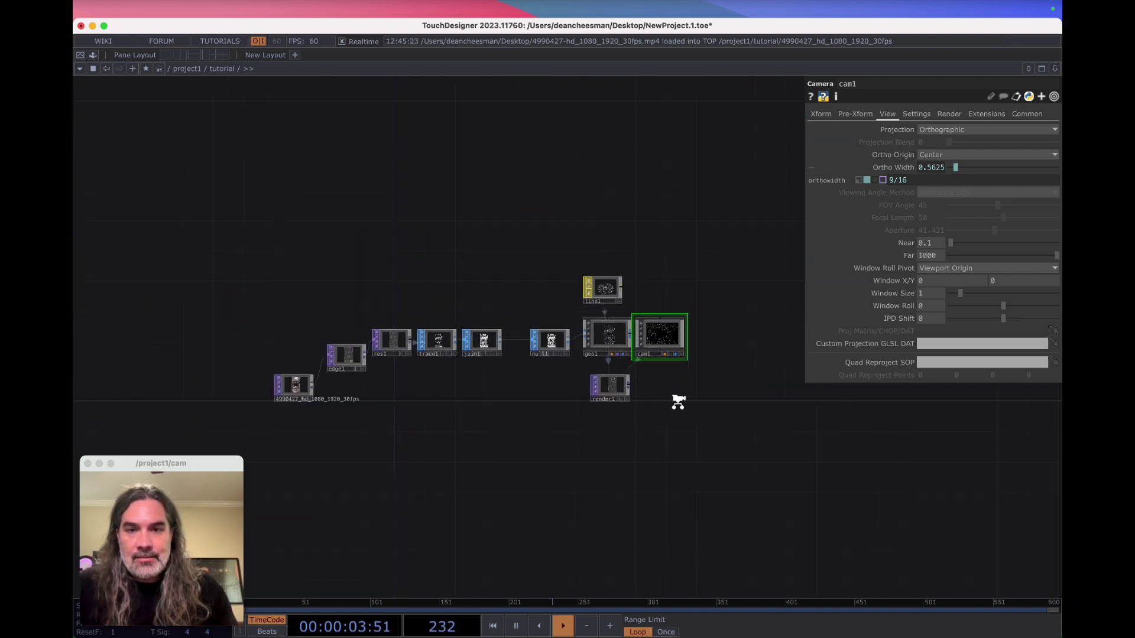
{"action": "left_click", "coordinate": [602, 287]}
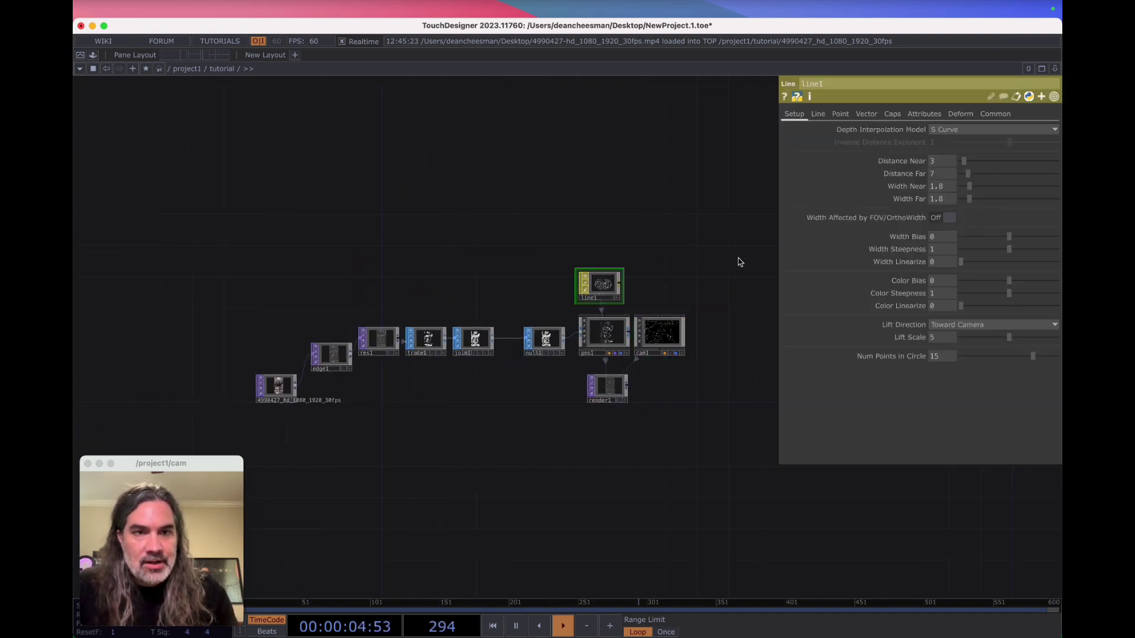
{"action": "left_click", "coordinate": [818, 115]}
{"action": "left_click", "coordinate": [942, 212]}
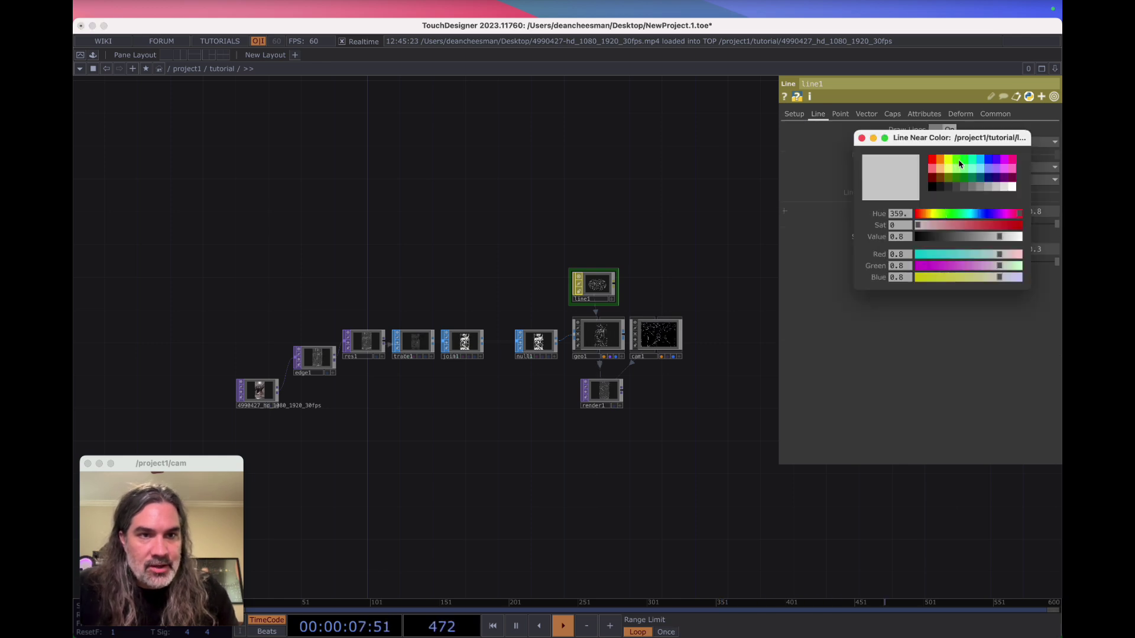
{"action": "left_click", "coordinate": [965, 162]}
{"action": "left_click", "coordinate": [861, 139]}
Append a Composite TOP to the Render node and connect the dancer video as its second input.
{"action": "scroll", "coordinate": [548, 368], "scroll_direction": "up", "scroll_amount": 3}
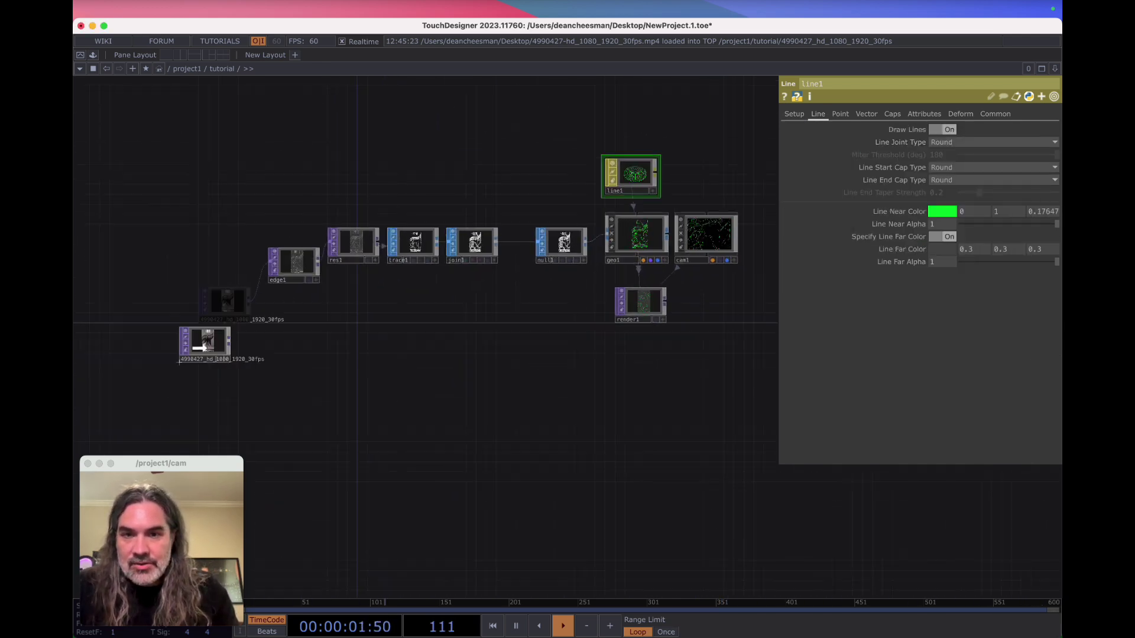
{"action": "scroll", "coordinate": [672, 337], "scroll_direction": "up", "scroll_amount": 3}
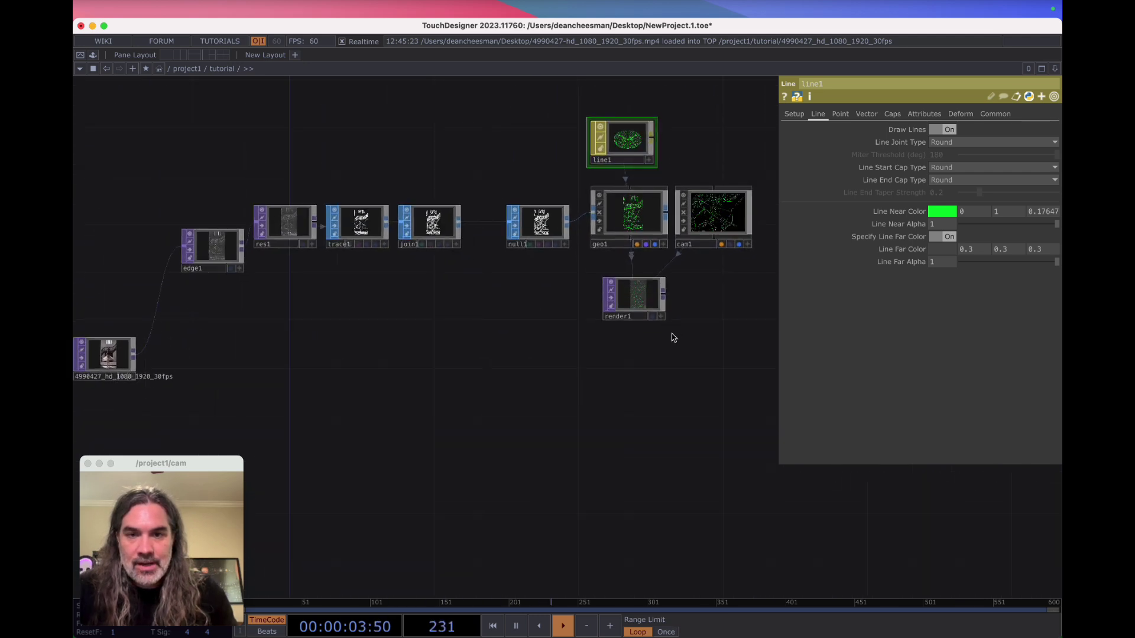
{"action": "left_click", "coordinate": [706, 357]}
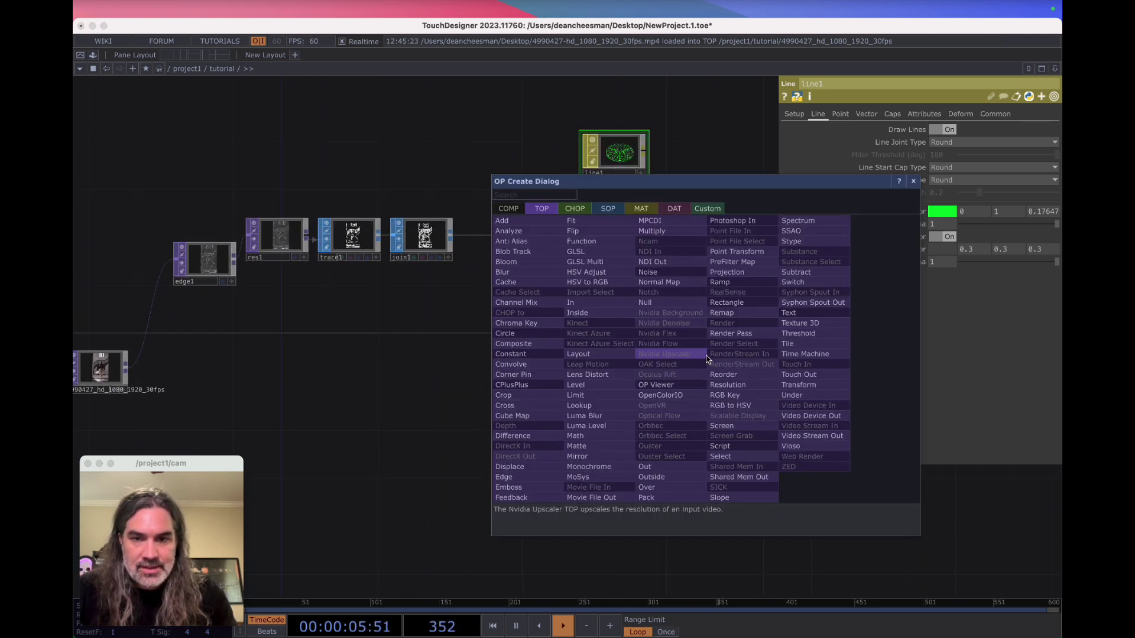
{"action": "left_click", "coordinate": [536, 349]}
{"action": "left_click", "coordinate": [717, 372]}
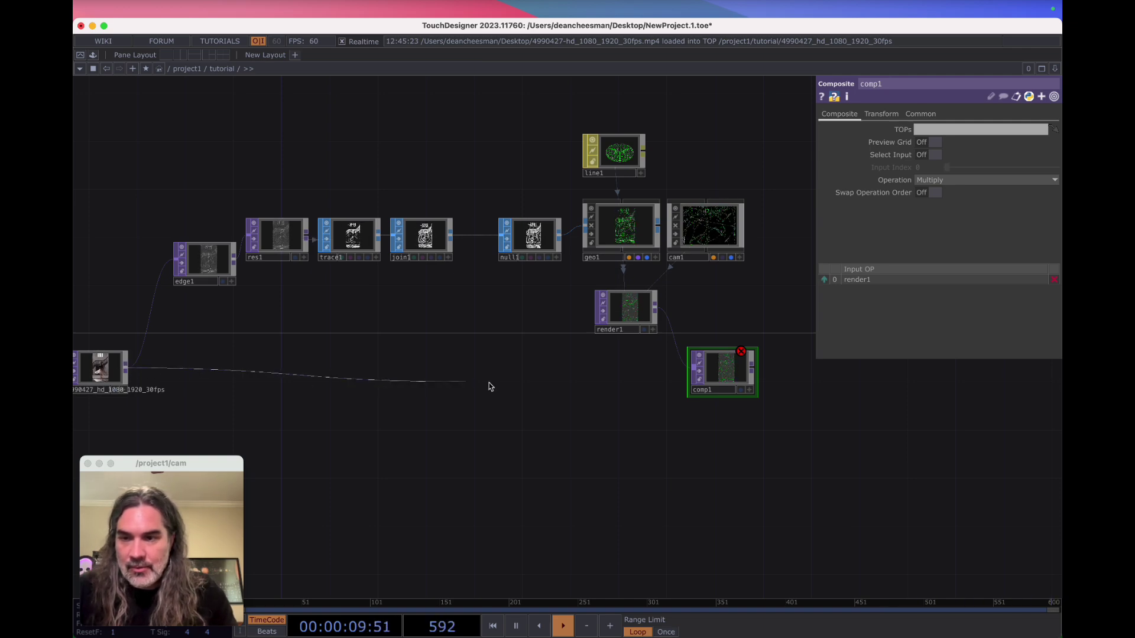
{"action": "left_click", "coordinate": [683, 381]}
Set the Composite node's operation to Add.
{"action": "scroll", "coordinate": [684, 380], "scroll_direction": "up", "scroll_amount": 5}
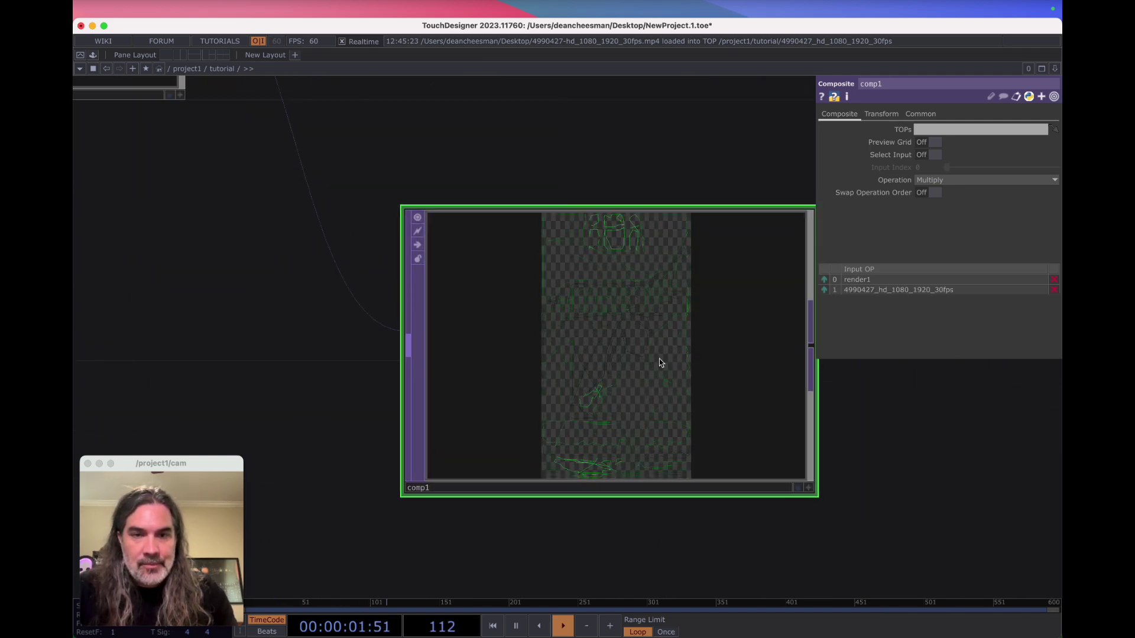
{"action": "left_click", "coordinate": [962, 182]}
{"action": "left_click", "coordinate": [944, 193]}
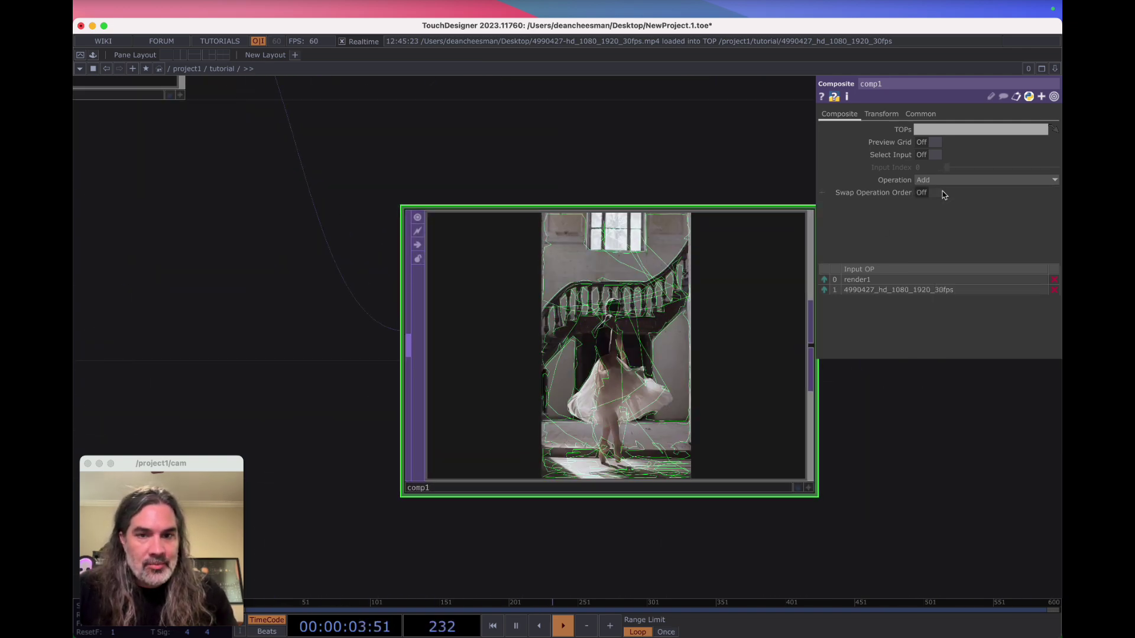
Examine the composited dancer video with its green traced lines, including the Composite node's info read-out.
{"action": "scroll", "coordinate": [685, 361], "scroll_direction": "up", "scroll_amount": 4}
{"action": "scroll", "coordinate": [651, 343], "scroll_direction": "down", "scroll_amount": 2}
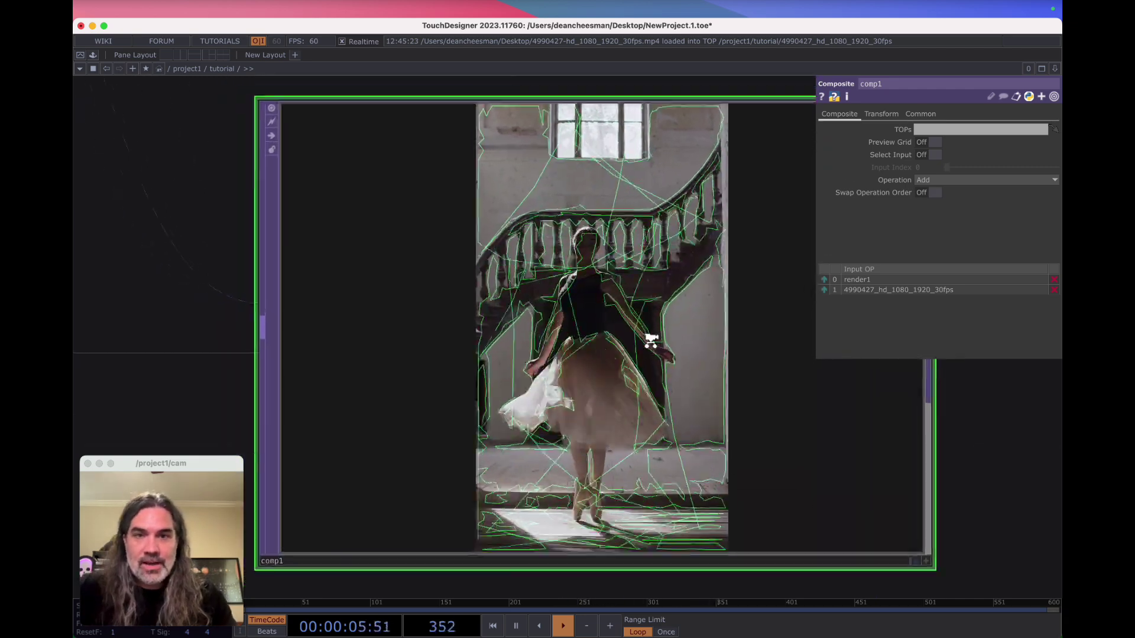
{"action": "middle_click", "coordinate": [620, 340]}
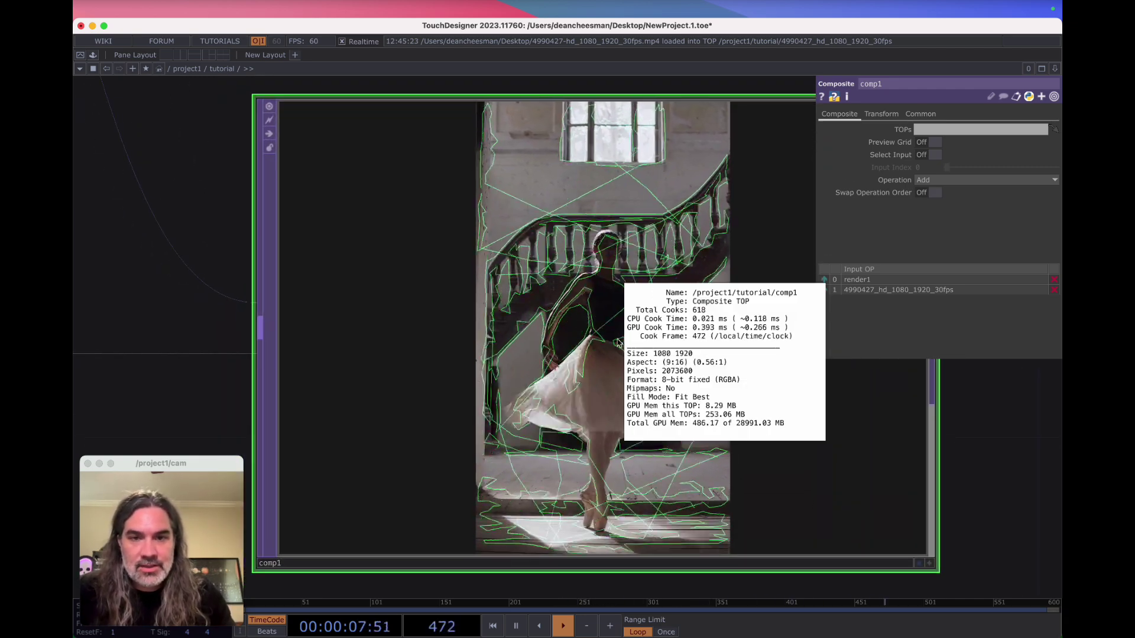
{"action": "left_click_drag", "start_coordinate": [951, 446], "coordinate": [786, 446]}
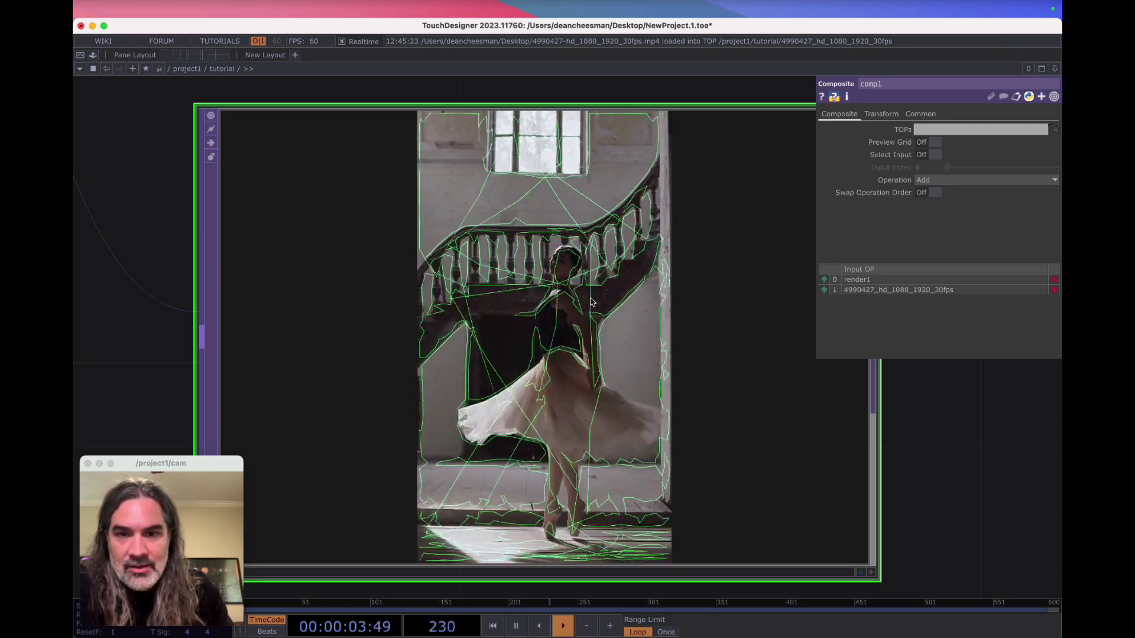
{"action": "scroll", "coordinate": [585, 308], "scroll_direction": "down", "scroll_amount": 3}
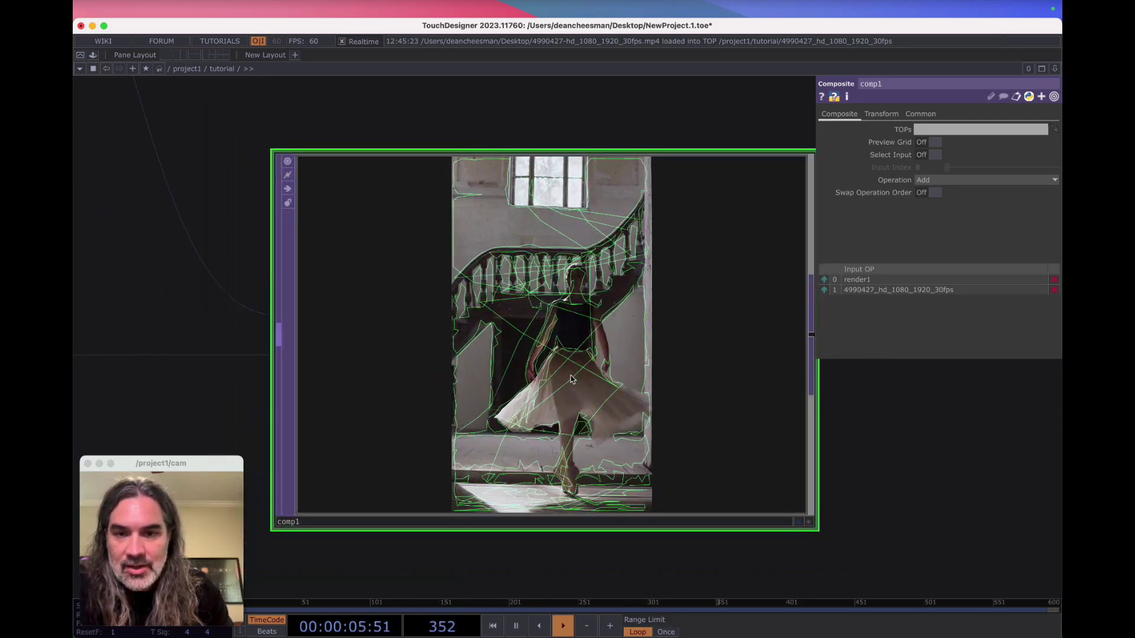
{"action": "left_click_drag", "start_coordinate": [281, 269], "coordinate": [680, 370]}
{"action": "scroll", "coordinate": [491, 366], "scroll_direction": "down", "scroll_amount": 3}
{"action": "scroll", "coordinate": [671, 374], "scroll_direction": "down", "scroll_amount": 5}
{"action": "scroll", "coordinate": [284, 314], "scroll_direction": "up", "scroll_amount": 1}
Move the movie and Edge nodes together away from the Resolution node to open space in the chain.
{"action": "left_click_drag", "start_coordinate": [283, 314], "coordinate": [465, 325]}
{"action": "right_click_drag", "start_coordinate": [221, 260], "coordinate": [351, 405]}
{"action": "left_click_drag", "start_coordinate": [378, 290], "coordinate": [264, 290]}
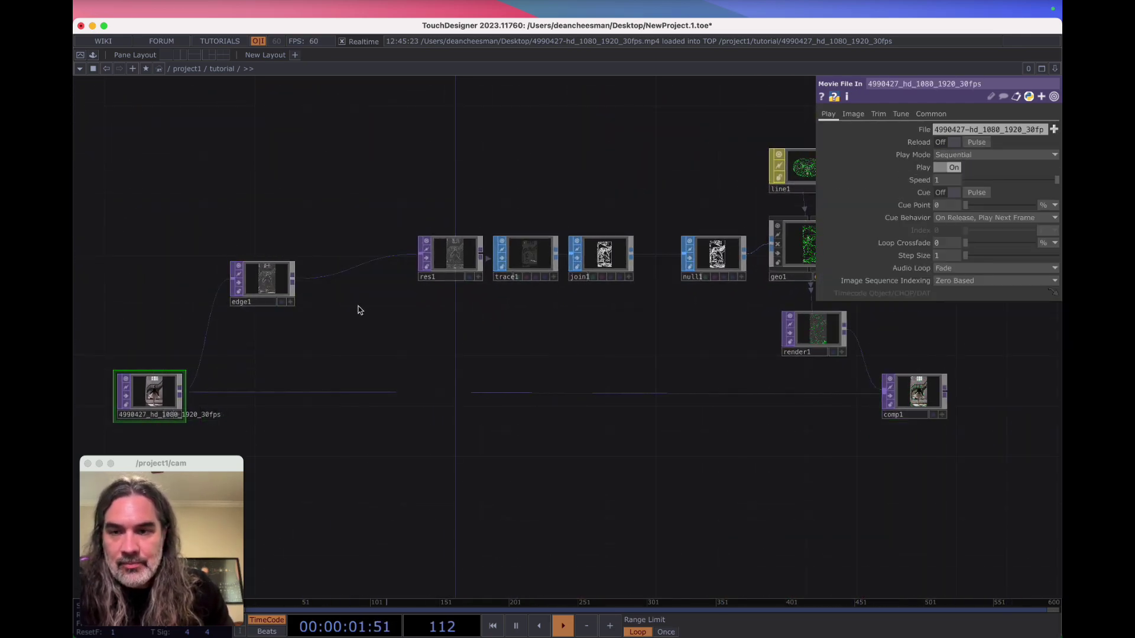
Branch a Cache TOP off the Edge node's output and place it just below the existing connection.
{"action": "scroll", "coordinate": [293, 297], "scroll_direction": "up", "scroll_amount": 6}
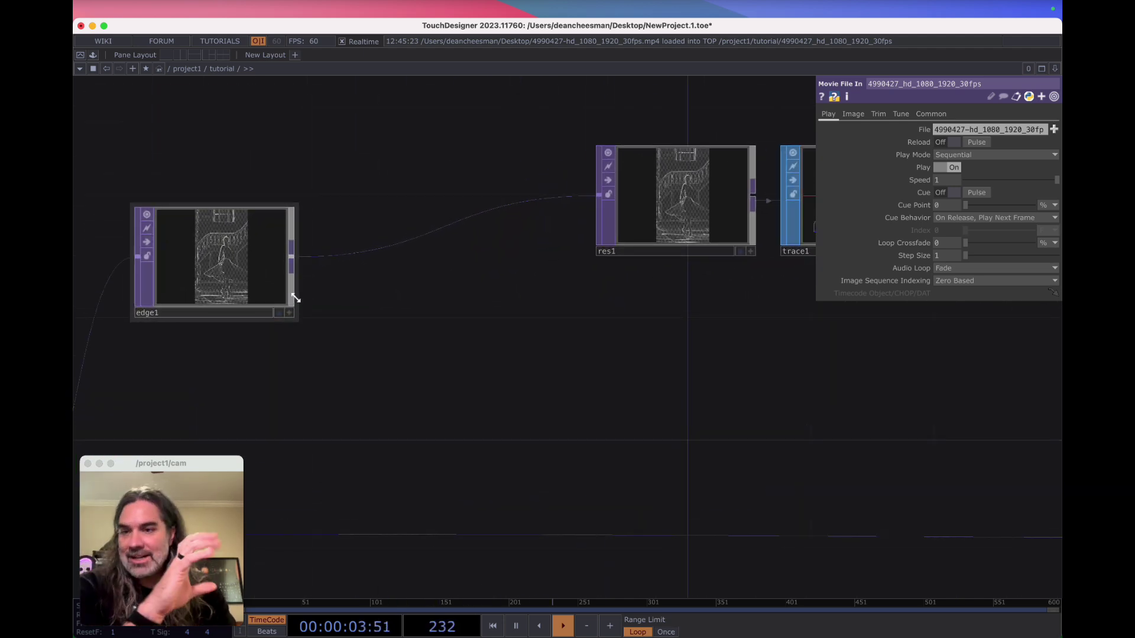
{"action": "left_click_drag", "start_coordinate": [233, 292], "coordinate": [204, 384]}
{"action": "scroll", "coordinate": [293, 362], "scroll_direction": "up", "scroll_amount": 3}
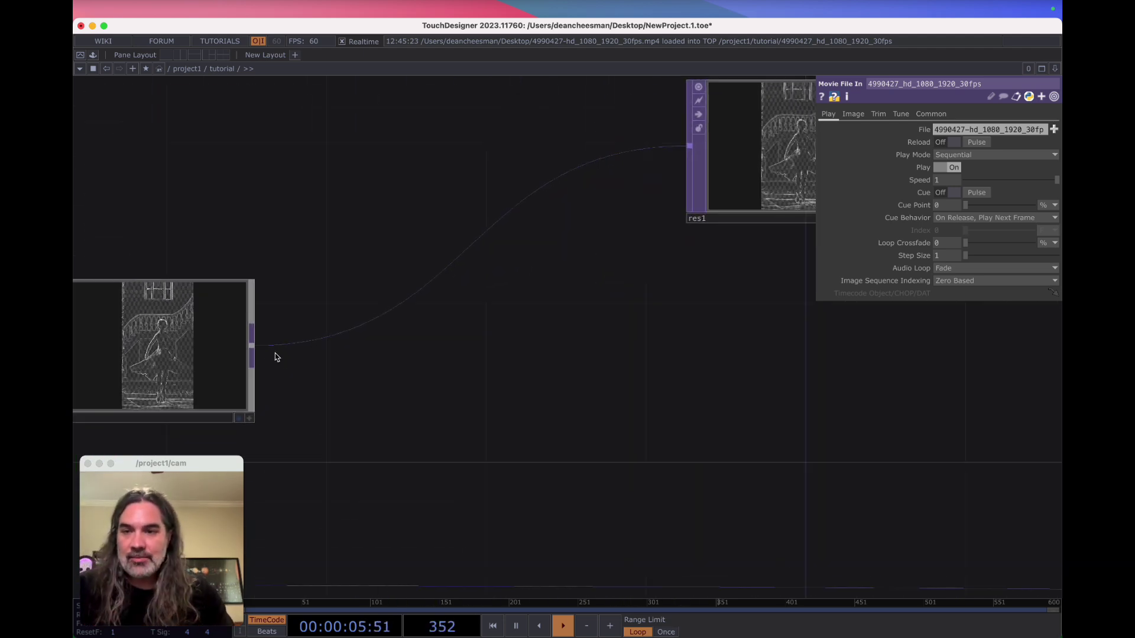
{"action": "left_click_drag", "start_coordinate": [309, 361], "coordinate": [459, 319]}
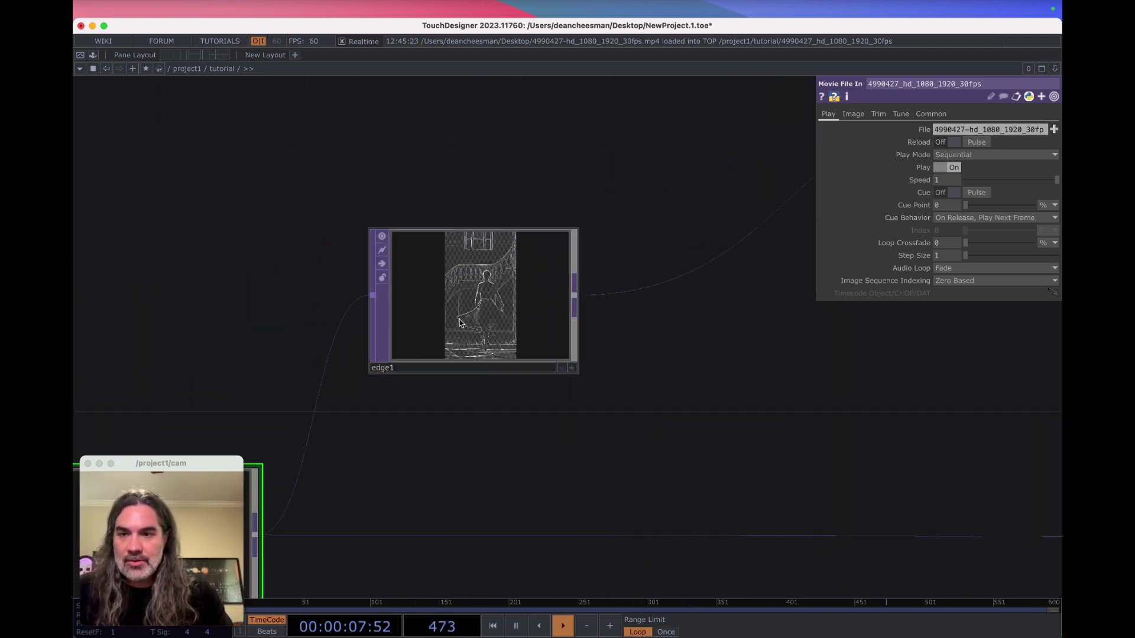
{"action": "left_click", "coordinate": [703, 320]}
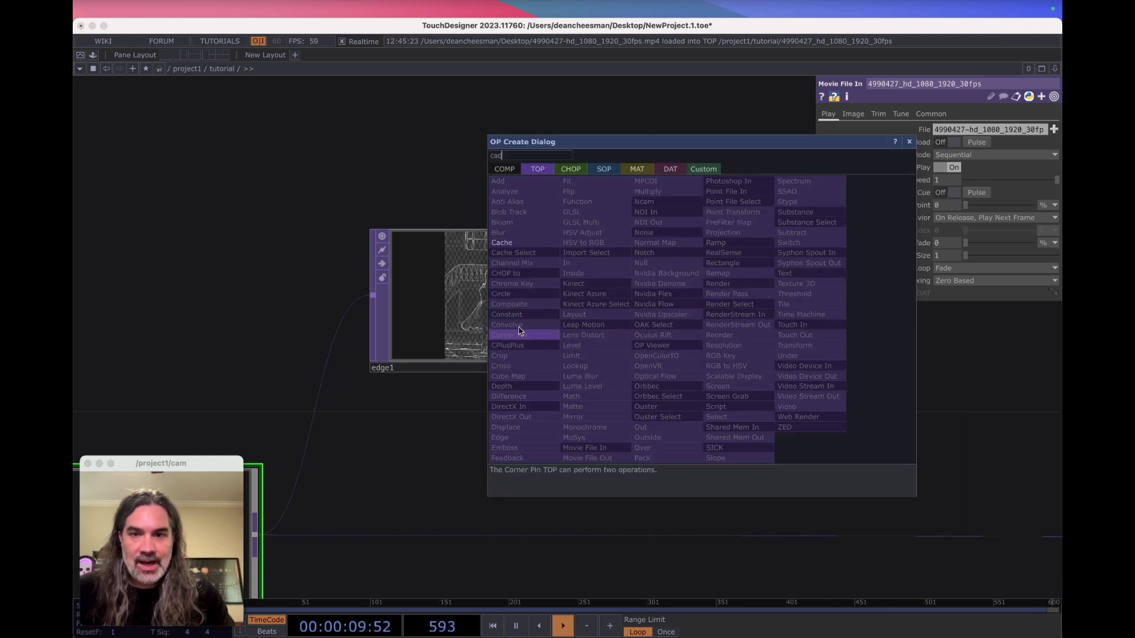
{"action": "left_click", "coordinate": [514, 247]}
{"action": "left_click", "coordinate": [753, 381]}
Set the Cache node's Output Index to -2.
{"action": "left_click_drag", "start_coordinate": [771, 458], "coordinate": [669, 463]}
{"action": "scroll", "coordinate": [659, 402], "scroll_direction": "up", "scroll_amount": 1}
{"action": "scroll", "coordinate": [659, 402], "scroll_direction": "up", "scroll_amount": 3}
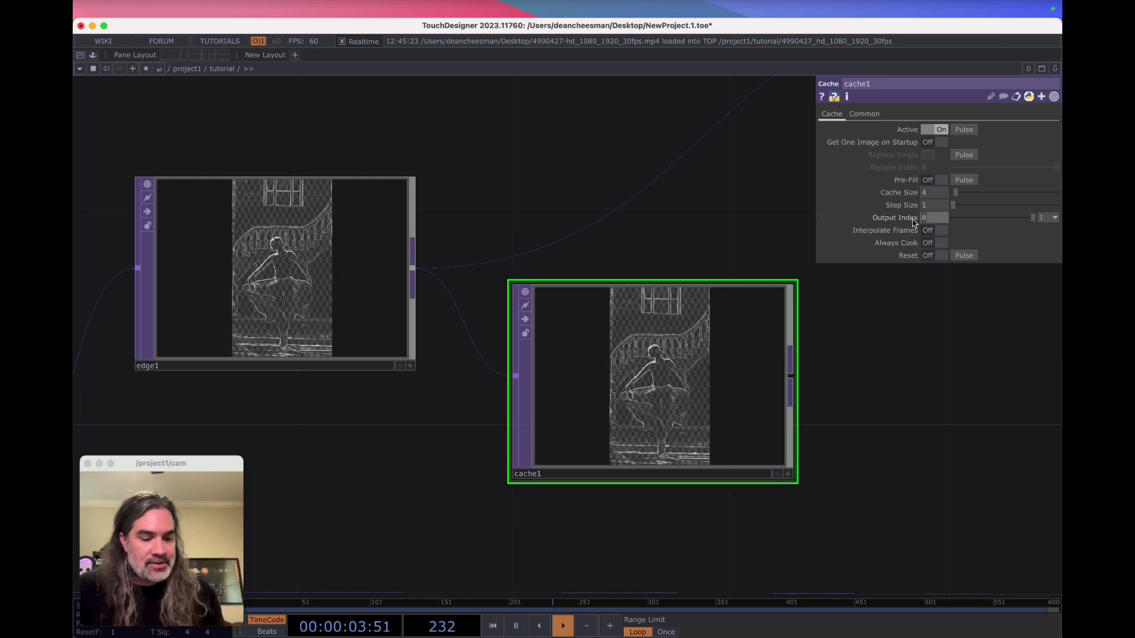
{"action": "type", "text": "-2"}
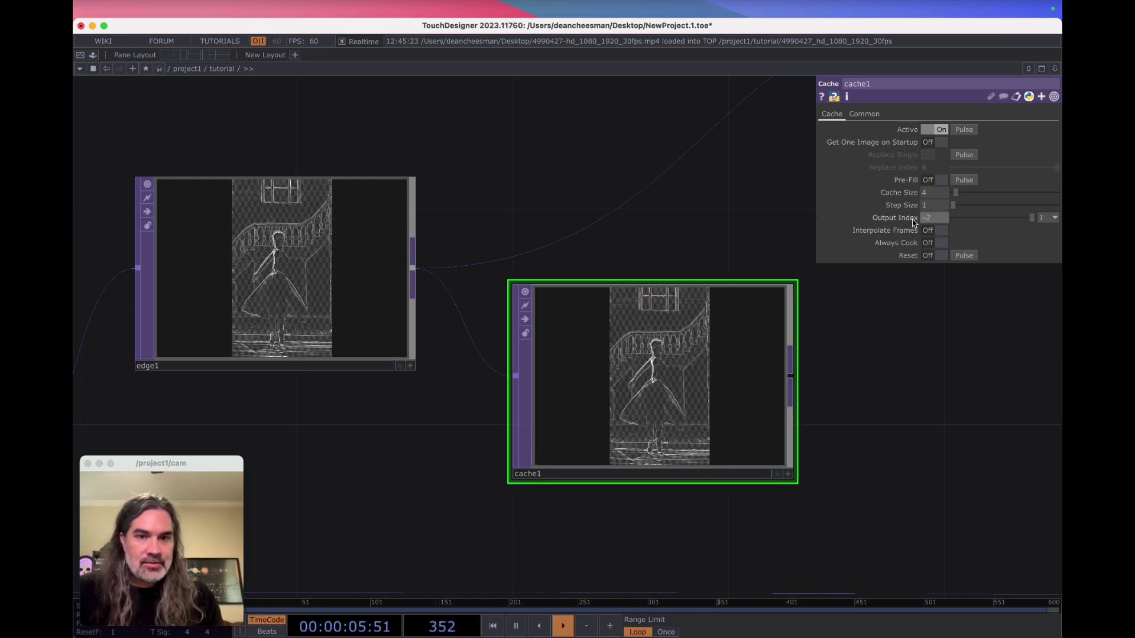
Add a Difference TOP fed by the Edge node and place it beyond the Cache node.
{"action": "left_click_drag", "start_coordinate": [753, 388], "coordinate": [752, 440]}
{"action": "left_click_drag", "start_coordinate": [884, 410], "coordinate": [732, 384]}
{"action": "scroll", "coordinate": [789, 391], "scroll_direction": "down", "scroll_amount": 3}
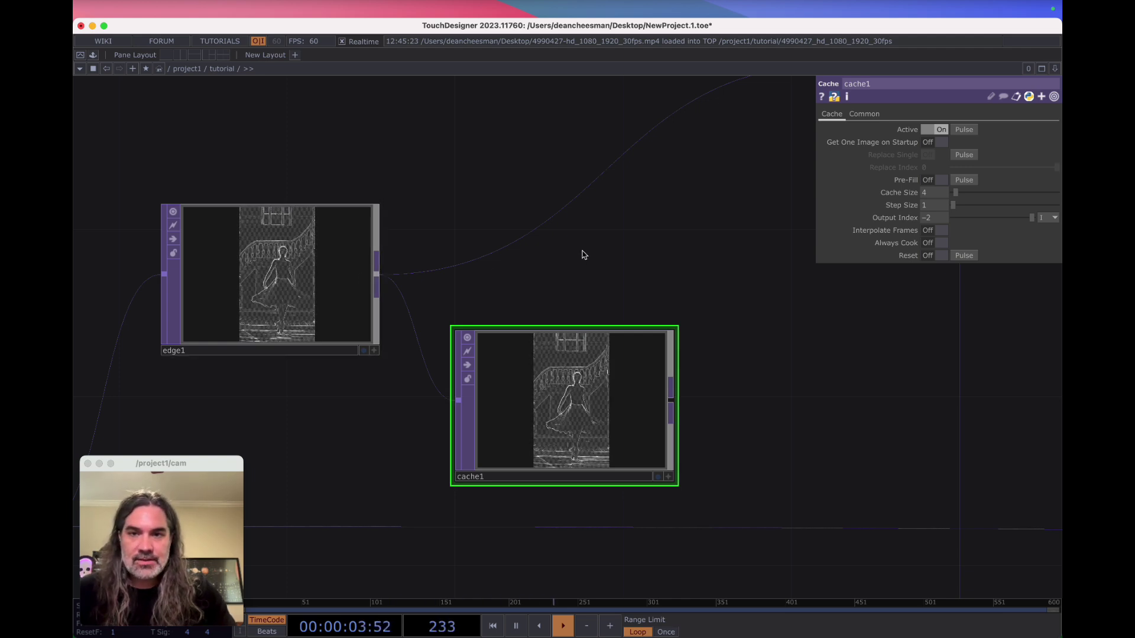
{"action": "left_click", "coordinate": [713, 234]}
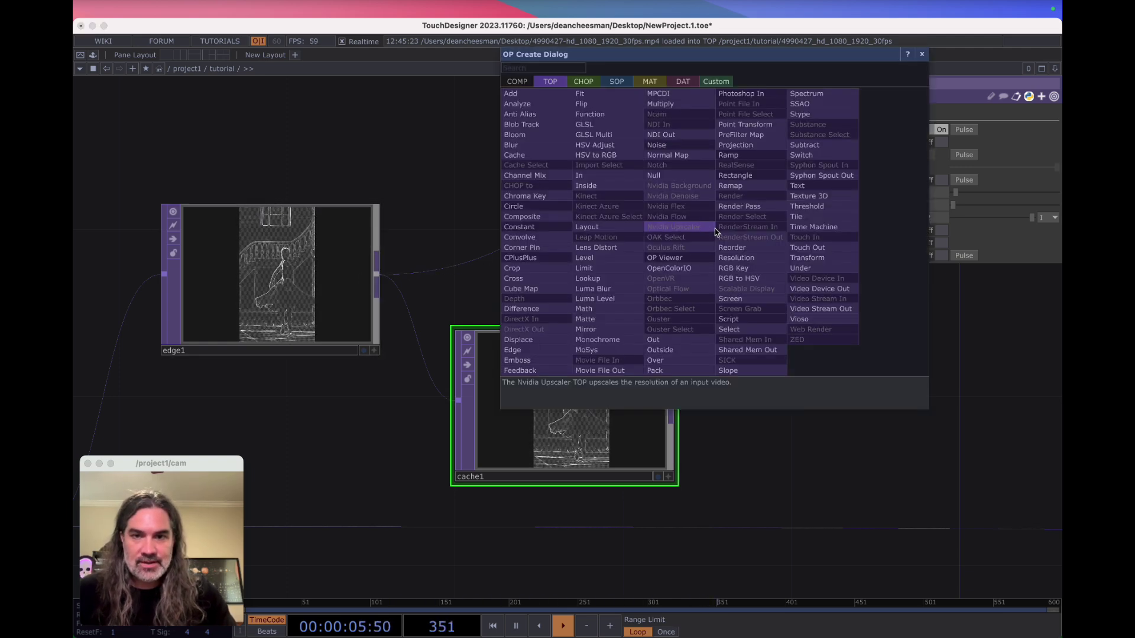
{"action": "left_click", "coordinate": [532, 310]}
{"action": "left_click", "coordinate": [699, 310]}
Connect the Cache node's output to the Difference node's second input and check the resulting image up close.
{"action": "left_click_drag", "start_coordinate": [670, 382], "coordinate": [626, 256]}
{"action": "left_click_drag", "start_coordinate": [779, 381], "coordinate": [725, 405]}
{"action": "left_click_drag", "start_coordinate": [563, 447], "coordinate": [522, 447]}
{"action": "scroll", "coordinate": [698, 236], "scroll_direction": "up", "scroll_amount": 5}
{"action": "left_click_drag", "start_coordinate": [466, 261], "coordinate": [706, 173]}
{"action": "left_click_drag", "start_coordinate": [867, 502], "coordinate": [772, 543]}
{"action": "scroll", "coordinate": [714, 367], "scroll_direction": "down", "scroll_amount": 3}
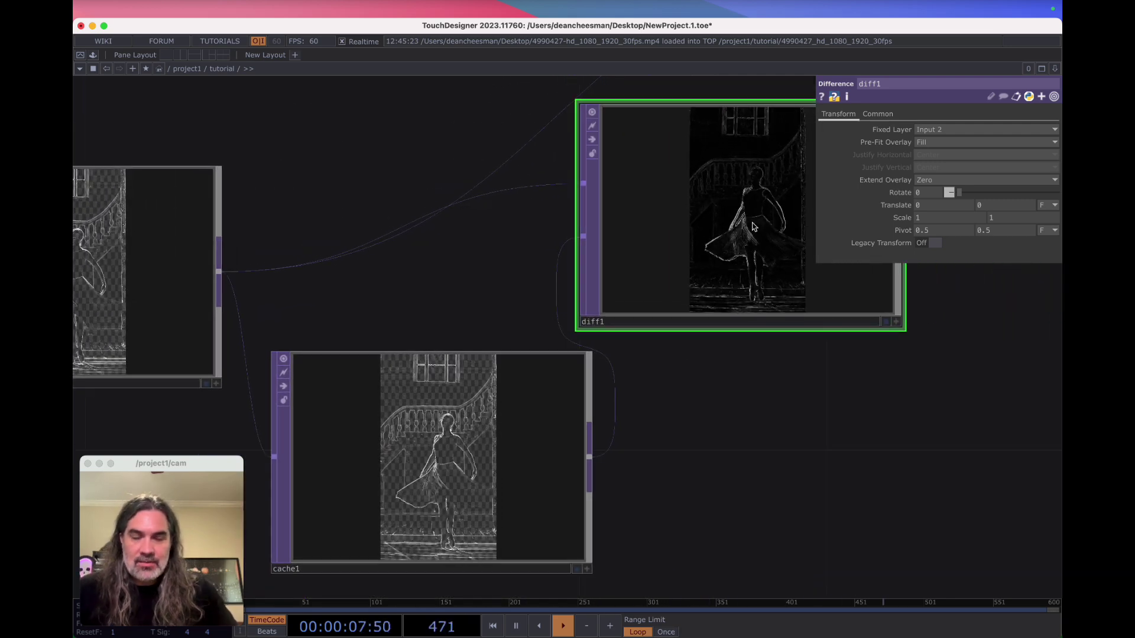
Set the Cache node's Output Index to 0 to test its effect on the Difference image.
{"action": "left_click", "coordinate": [530, 413]}
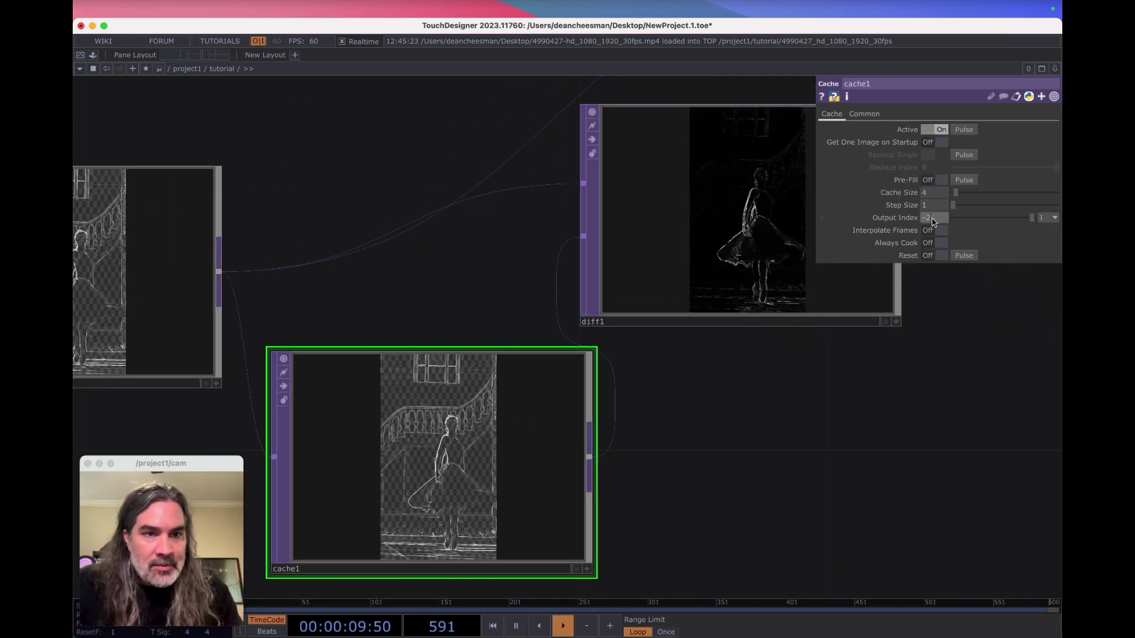
{"action": "type", "text": "0"}
{"action": "key", "text": "Return"}
{"action": "left_click_drag", "start_coordinate": [936, 286], "coordinate": [899, 309]}
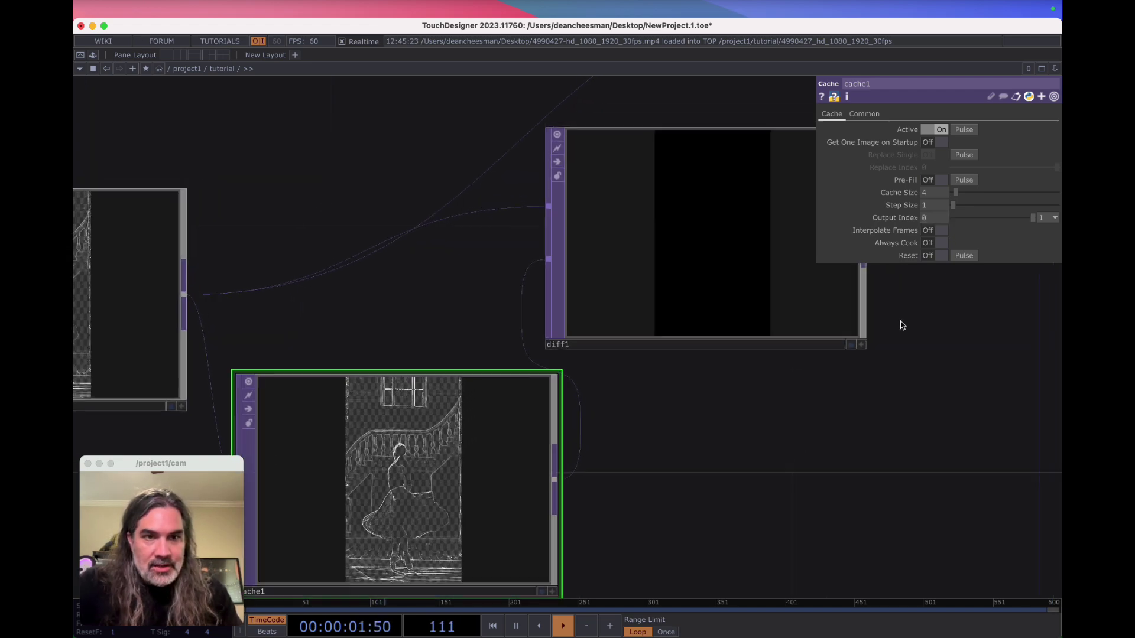
Set the Cache node's Output Index to -1 and compare the Edge, Cache and Difference images.
{"action": "scroll", "coordinate": [725, 278], "scroll_direction": "up", "scroll_amount": 2}
{"action": "scroll", "coordinate": [723, 287], "scroll_direction": "down", "scroll_amount": 2}
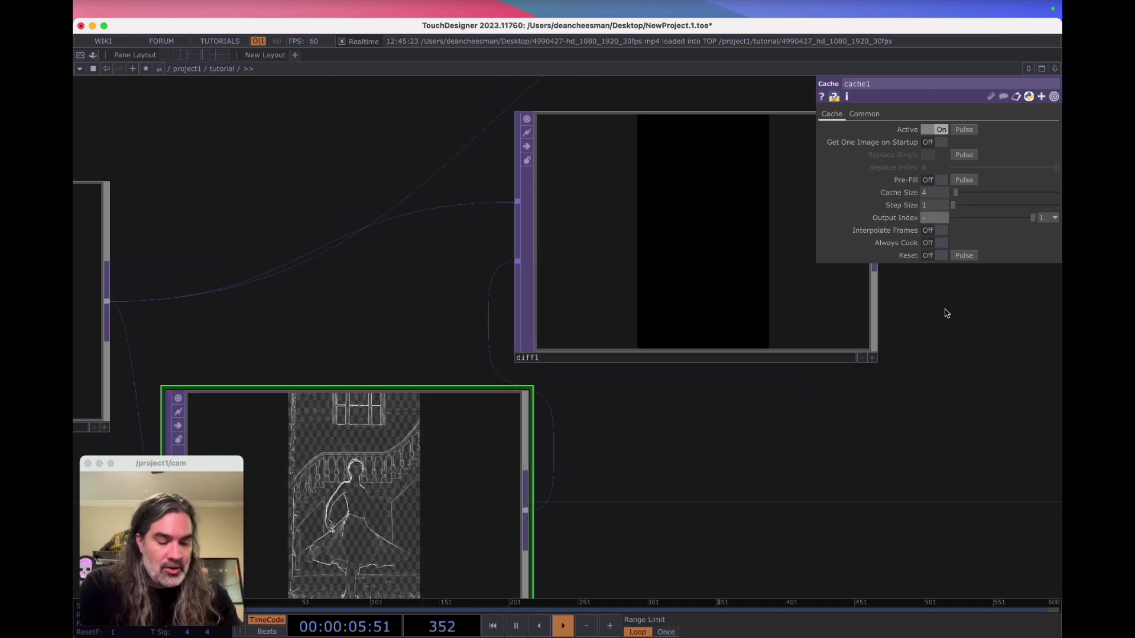
{"action": "left_click_drag", "start_coordinate": [948, 316], "coordinate": [892, 339]}
{"action": "scroll", "coordinate": [734, 272], "scroll_direction": "down", "scroll_amount": 2}
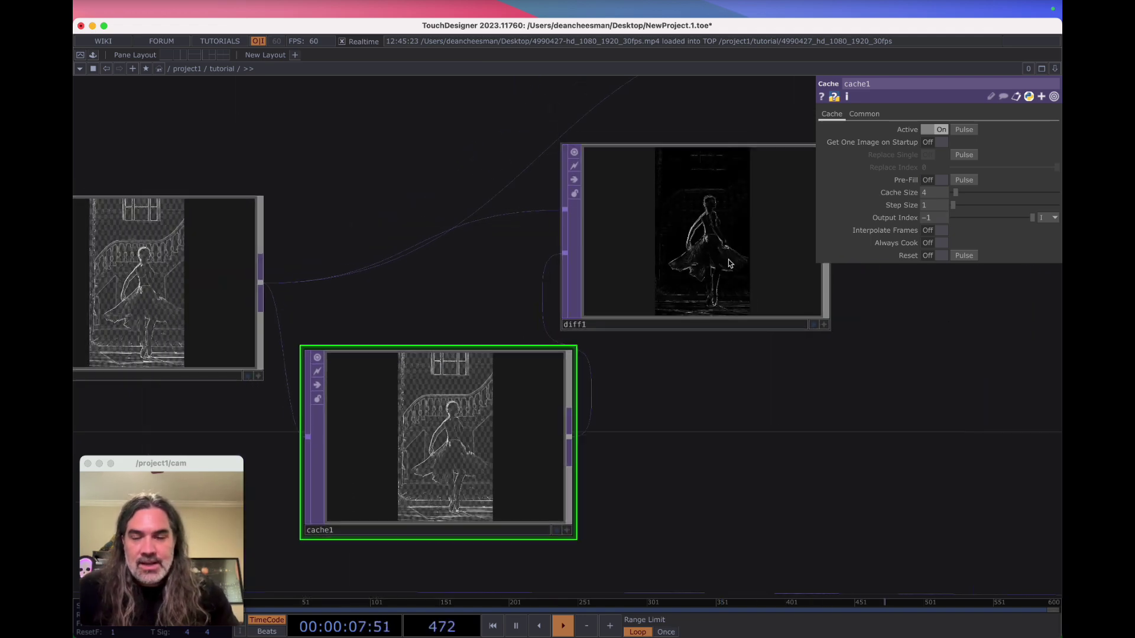
{"action": "left_click_drag", "start_coordinate": [785, 381], "coordinate": [904, 361]}
{"action": "scroll", "coordinate": [869, 368], "scroll_direction": "down", "scroll_amount": 3}
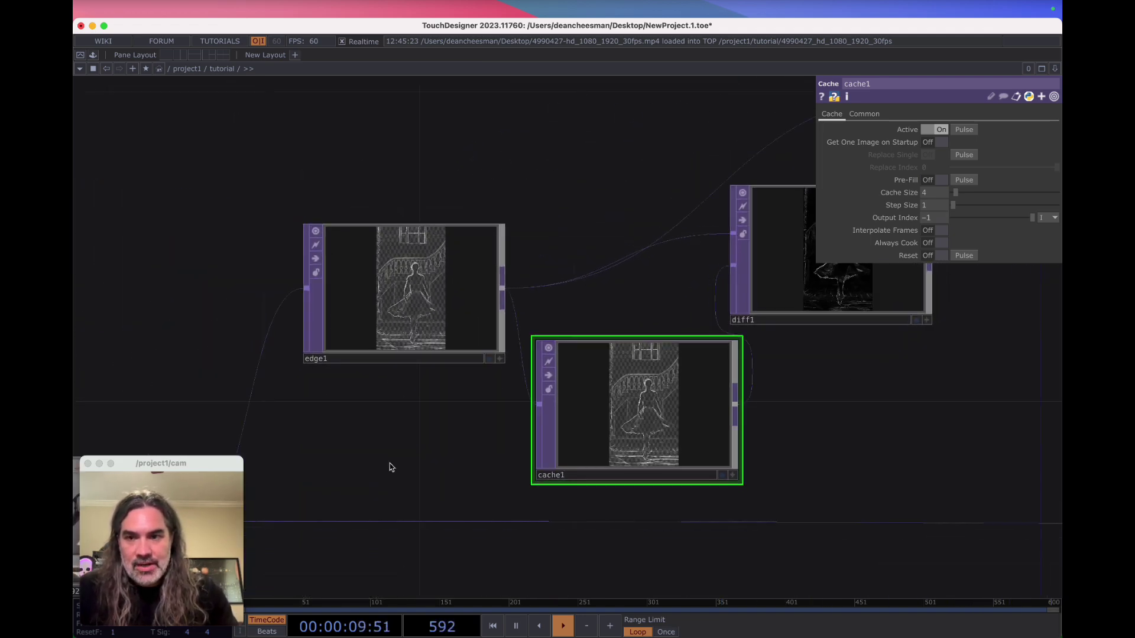
Examine the source video node and the Difference node's output up close.
{"action": "left_click_drag", "start_coordinate": [394, 458], "coordinate": [615, 346]}
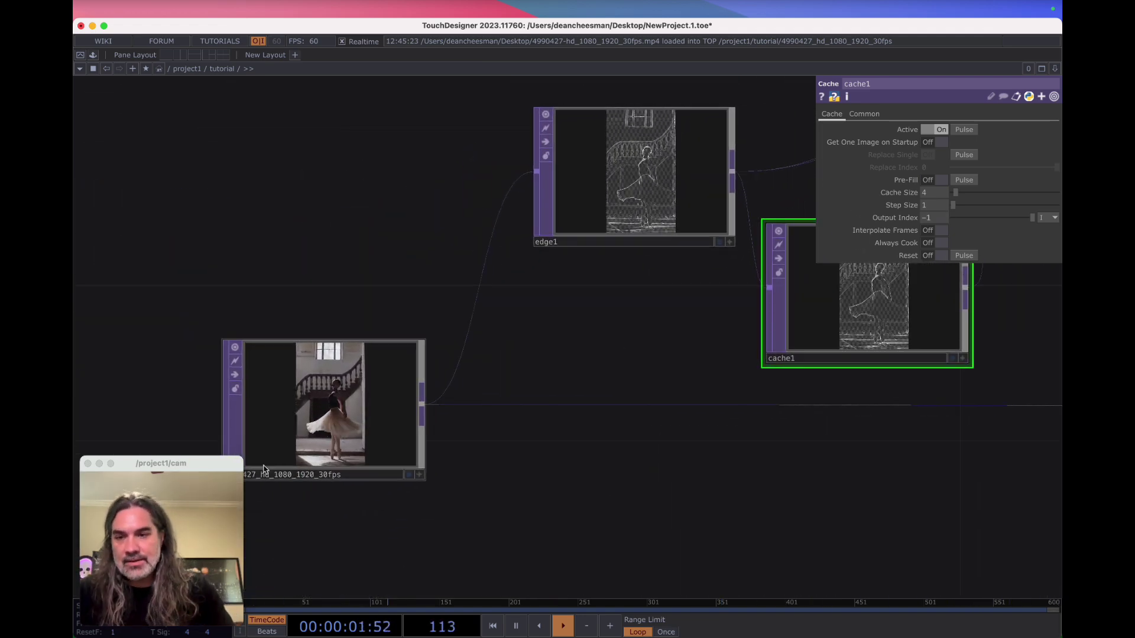
{"action": "mouse_move", "coordinate": [213, 464]}
{"action": "left_mouse_down"}
{"action": "mouse_move", "coordinate": [213, 431]}
{"action": "mouse_move", "coordinate": [217, 443]}
{"action": "left_mouse_up"}
{"action": "left_click_drag", "start_coordinate": [554, 505], "coordinate": [483, 550]}
{"action": "left_click_drag", "start_coordinate": [705, 447], "coordinate": [488, 503]}
{"action": "left_click_drag", "start_coordinate": [859, 335], "coordinate": [791, 376]}
{"action": "scroll", "coordinate": [709, 246], "scroll_direction": "up", "scroll_amount": 6}
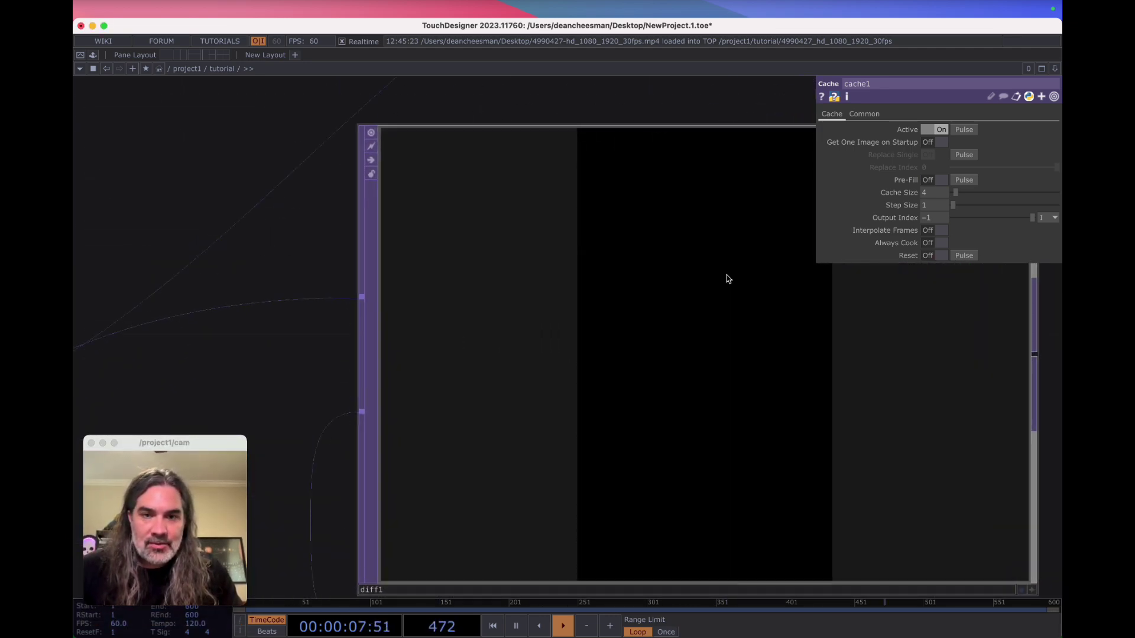
{"action": "scroll", "coordinate": [726, 275], "scroll_direction": "down", "scroll_amount": 5}
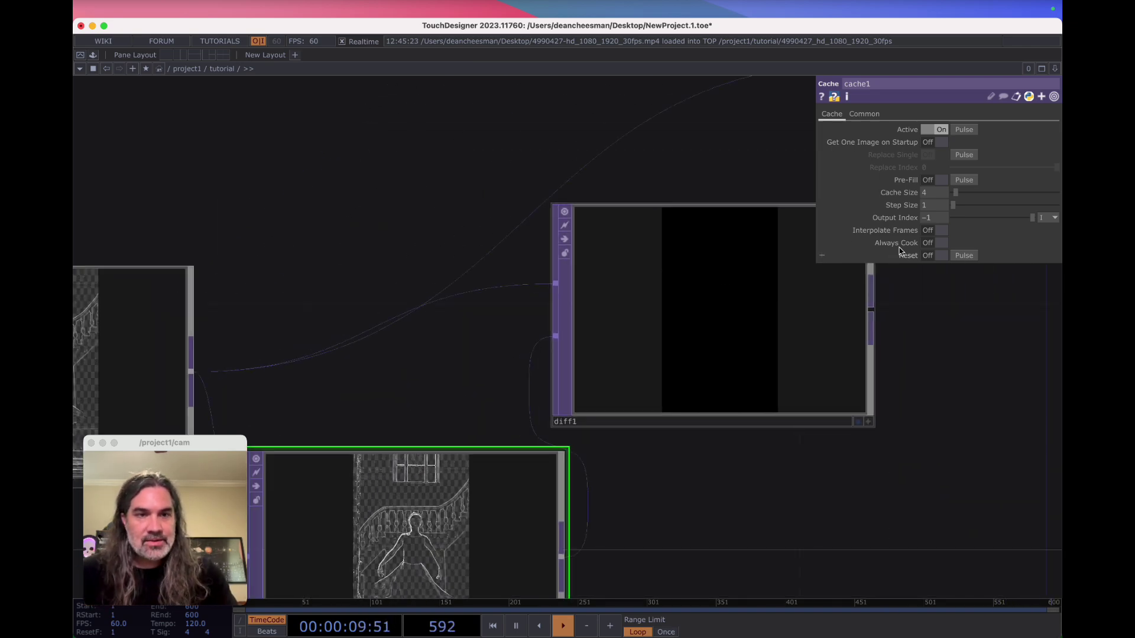
Set the Cache node's Output Index back to -2 and check the Difference image.
{"action": "left_click", "coordinate": [930, 218]}
{"action": "key", "text": "BackSpace"}
{"action": "type", "text": "2"}
{"action": "key", "text": "Return"}
{"action": "scroll", "coordinate": [800, 307], "scroll_direction": "up", "scroll_amount": 5}
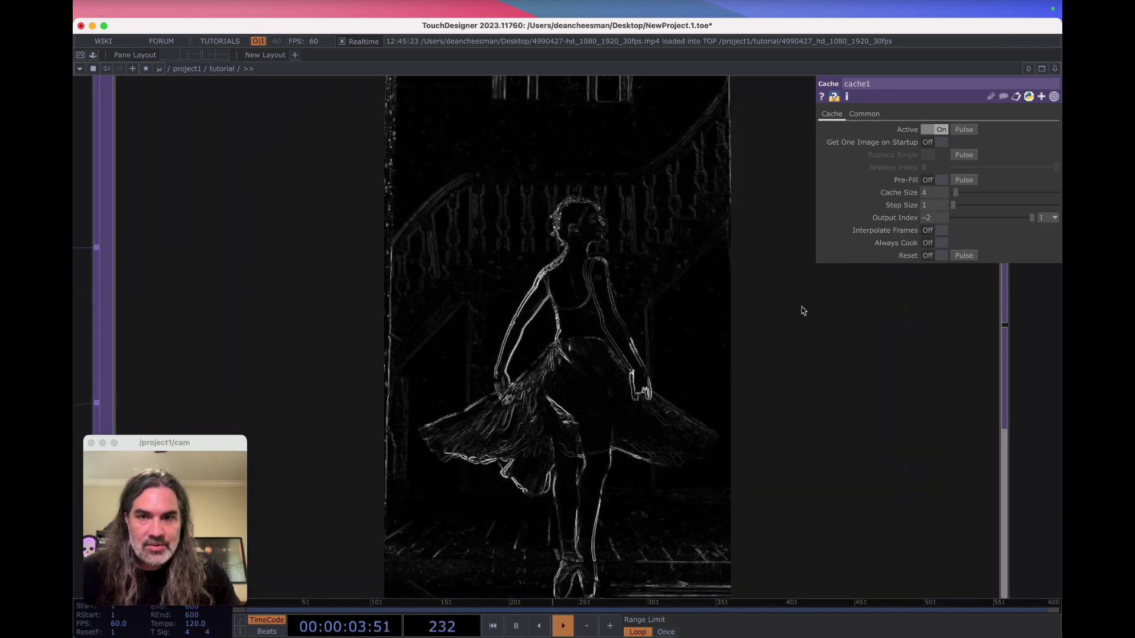
{"action": "scroll", "coordinate": [802, 307], "scroll_direction": "down", "scroll_amount": 5}
{"action": "scroll", "coordinate": [678, 377], "scroll_direction": "down", "scroll_amount": 5}
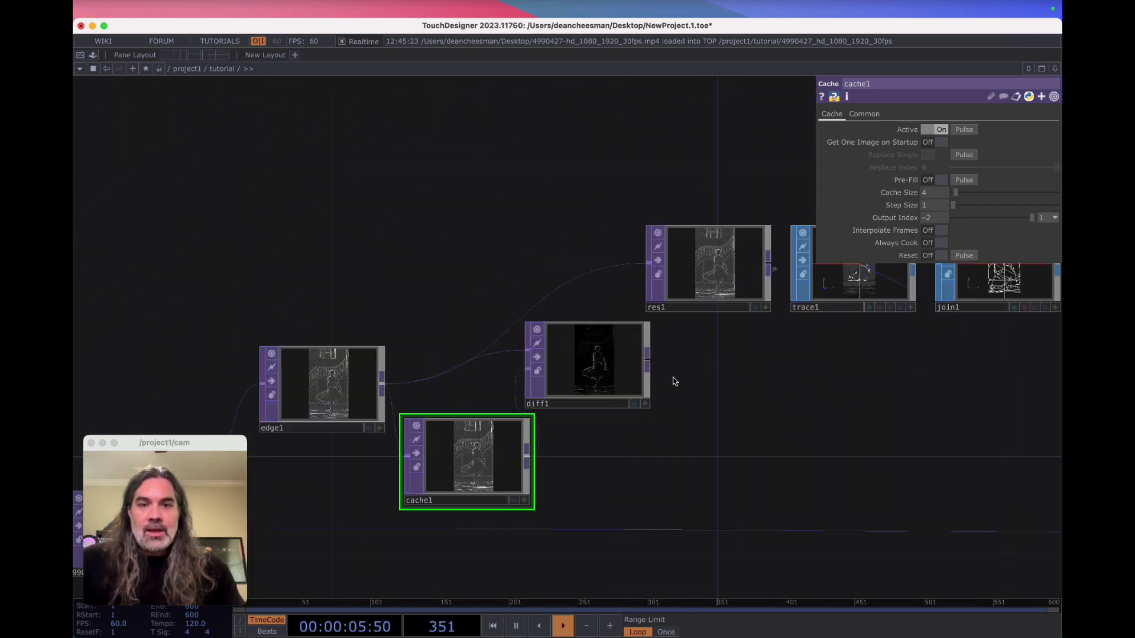
Open the Composite node's output in a separate viewer window, shrink it and park it beside the network.
{"action": "left_click_drag", "start_coordinate": [702, 350], "coordinate": [479, 339]}
{"action": "scroll", "coordinate": [493, 339], "scroll_direction": "down", "scroll_amount": 5}
{"action": "scroll", "coordinate": [783, 412], "scroll_direction": "up", "scroll_amount": 2}
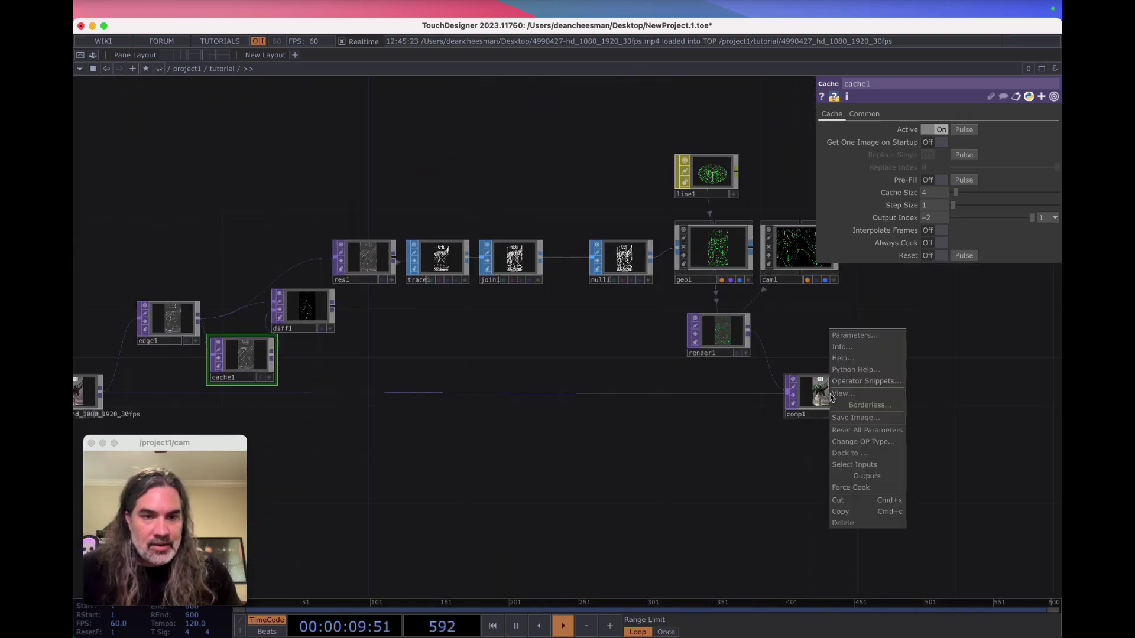
{"action": "left_click", "coordinate": [834, 395]}
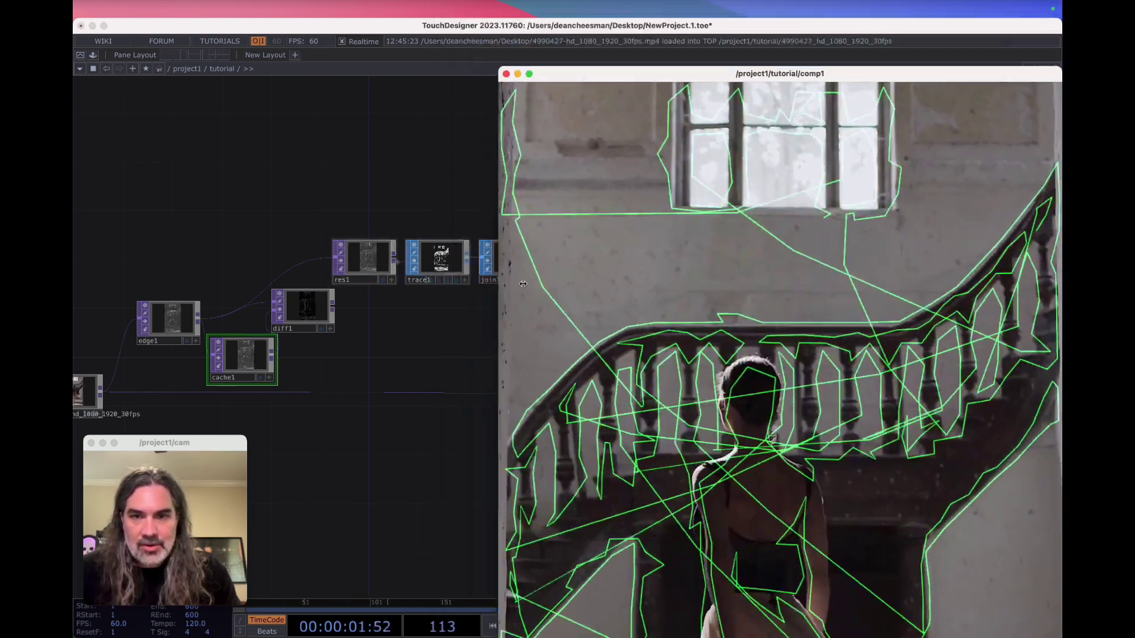
{"action": "left_click_drag", "start_coordinate": [523, 283], "coordinate": [900, 337]}
{"action": "left_click_drag", "start_coordinate": [966, 420], "coordinate": [953, 306]}
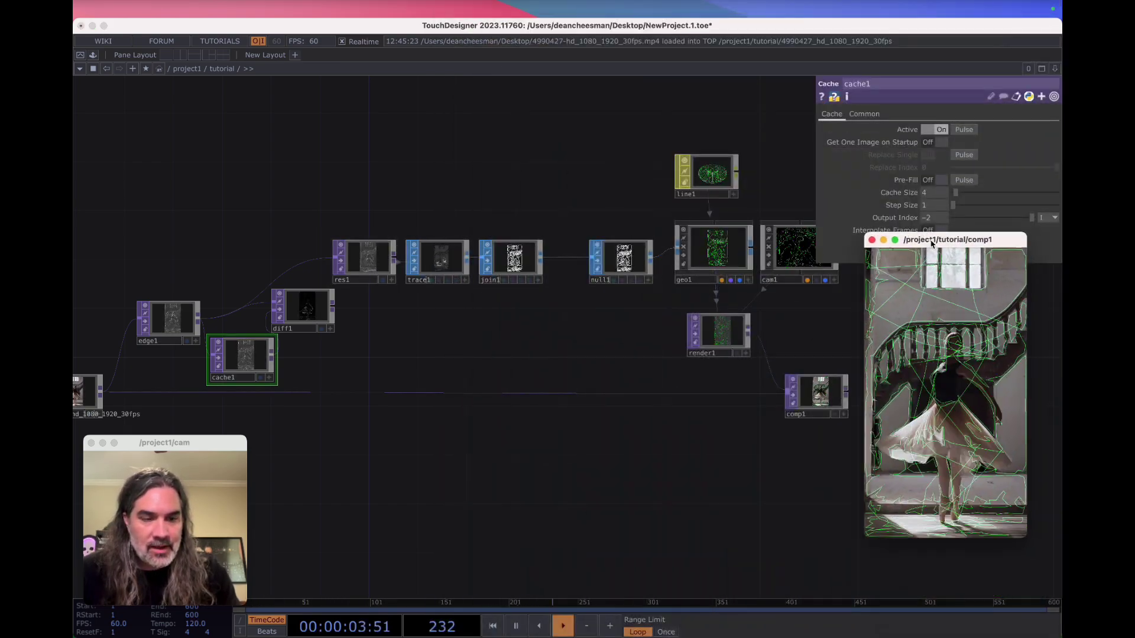
Connect the Difference node's output to the Resolution node in place of the direct Edge connection.
{"action": "scroll", "coordinate": [502, 350], "scroll_direction": "up", "scroll_amount": 5}
{"action": "left_click_drag", "start_coordinate": [502, 349], "coordinate": [833, 312]}
{"action": "left_click_drag", "start_coordinate": [373, 322], "coordinate": [347, 321]}
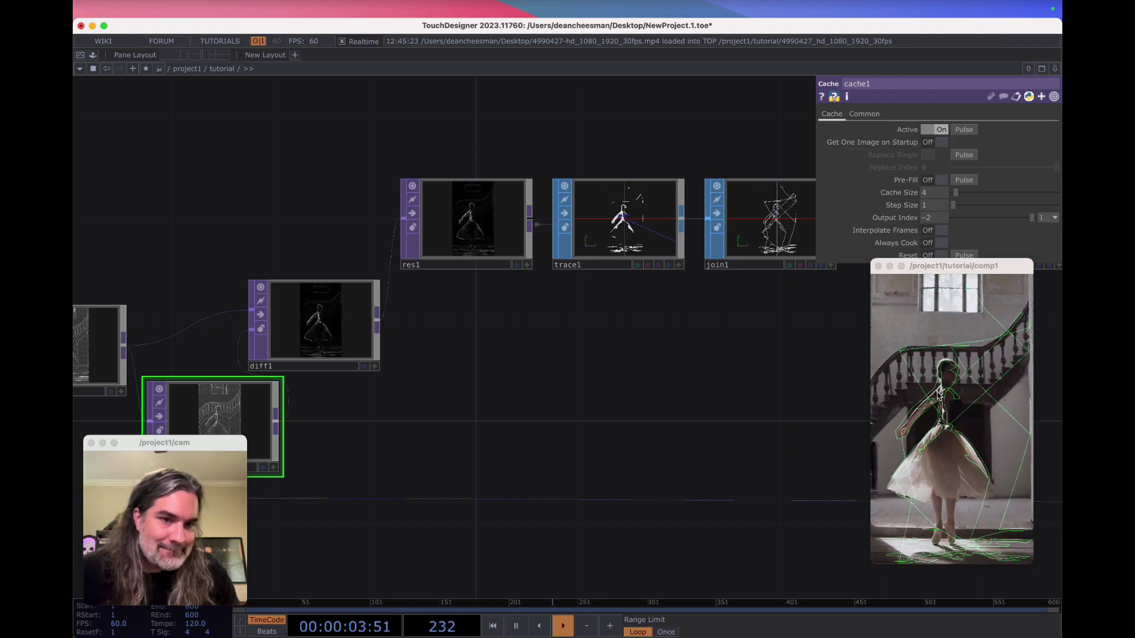
Align the Difference node with the Resolution node and spread the two apart to leave room between them.
{"action": "left_click_drag", "start_coordinate": [570, 354], "coordinate": [651, 322]}
{"action": "left_click_drag", "start_coordinate": [370, 266], "coordinate": [370, 193]}
{"action": "scroll", "coordinate": [701, 341], "scroll_direction": "down", "scroll_amount": 5}
{"action": "left_click_drag", "start_coordinate": [443, 392], "coordinate": [500, 358]}
{"action": "scroll", "coordinate": [701, 342], "scroll_direction": "down", "scroll_amount": 3}
{"action": "left_click_drag", "start_coordinate": [757, 327], "coordinate": [522, 366]}
Examine the Resolution and Difference images up close against the floating composite preview.
{"action": "scroll", "coordinate": [564, 294], "scroll_direction": "up", "scroll_amount": 12}
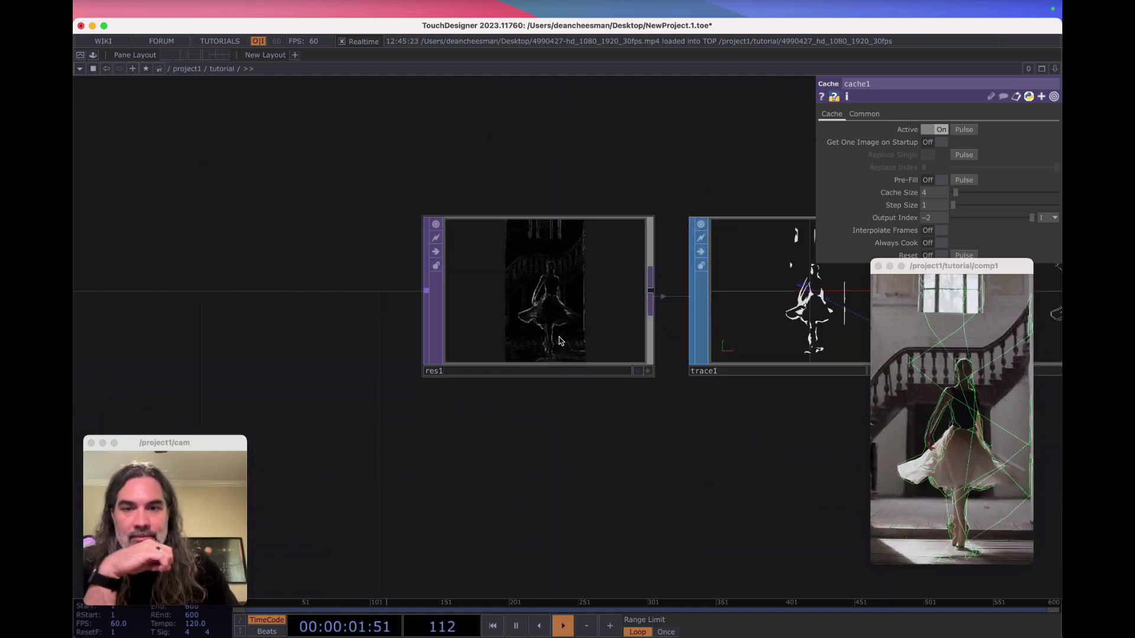
{"action": "left_click_drag", "start_coordinate": [686, 509], "coordinate": [590, 451]}
{"action": "scroll", "coordinate": [517, 348], "scroll_direction": "down", "scroll_amount": 8}
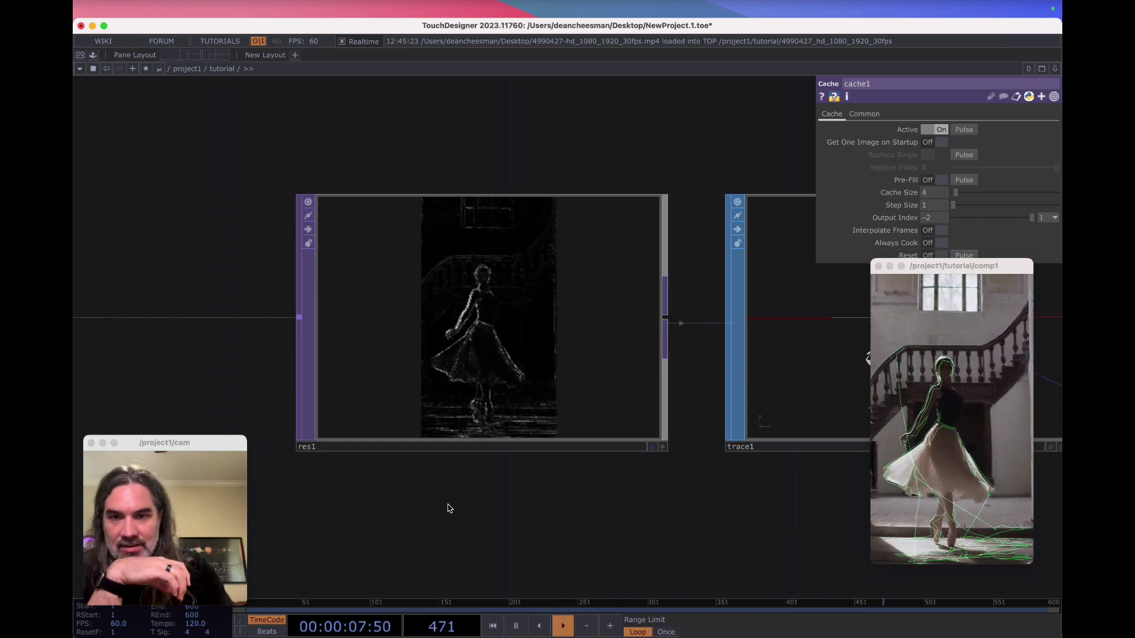
{"action": "left_click_drag", "start_coordinate": [293, 516], "coordinate": [625, 499]}
{"action": "scroll", "coordinate": [649, 502], "scroll_direction": "down", "scroll_amount": 6}
{"action": "left_click_drag", "start_coordinate": [443, 499], "coordinate": [654, 464]}
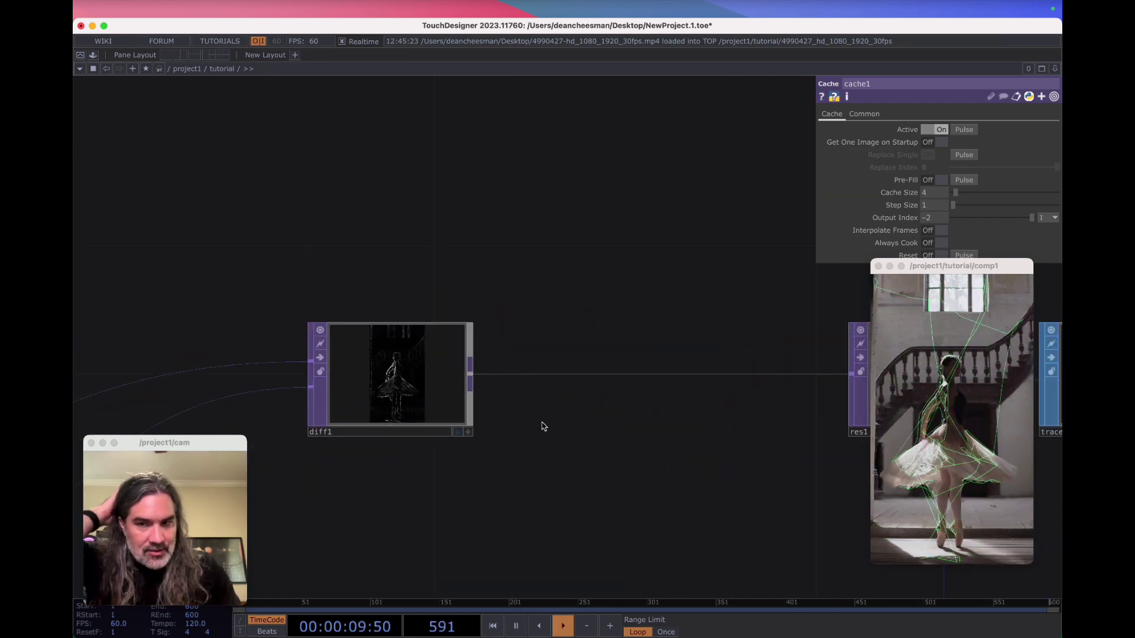
{"action": "left_click_drag", "start_coordinate": [421, 406], "coordinate": [325, 406]}
{"action": "scroll", "coordinate": [309, 374], "scroll_direction": "up", "scroll_amount": 5}
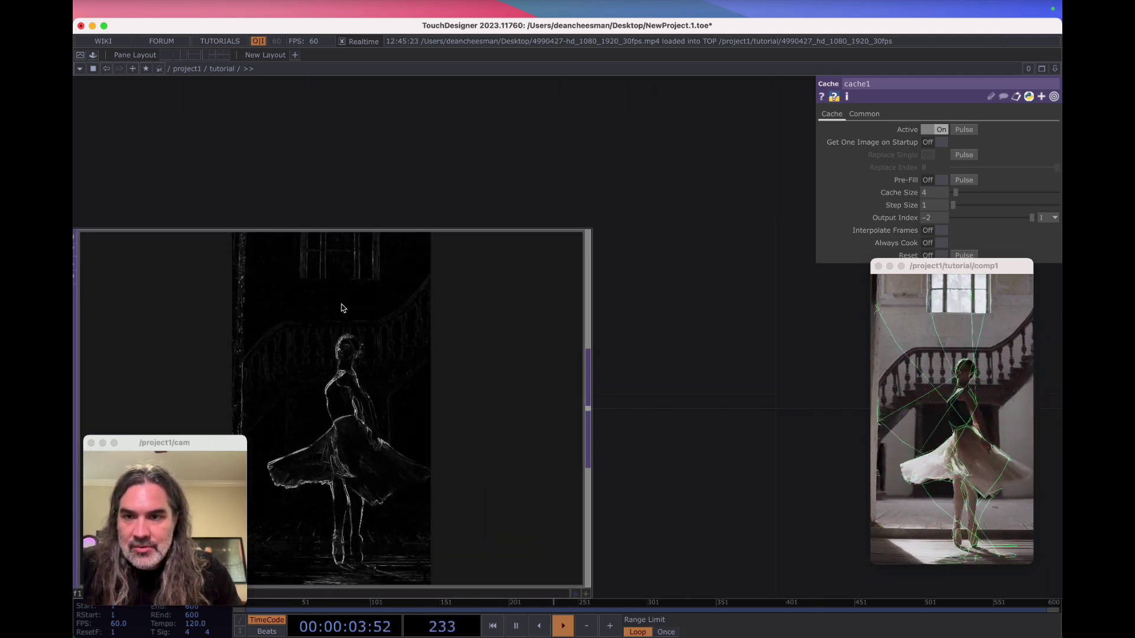
Insert a Blur TOP between the Difference and Resolution nodes and set its filter size to 9.
{"action": "left_click_drag", "start_coordinate": [665, 478], "coordinate": [516, 440]}
{"action": "scroll", "coordinate": [516, 440], "scroll_direction": "down", "scroll_amount": 6}
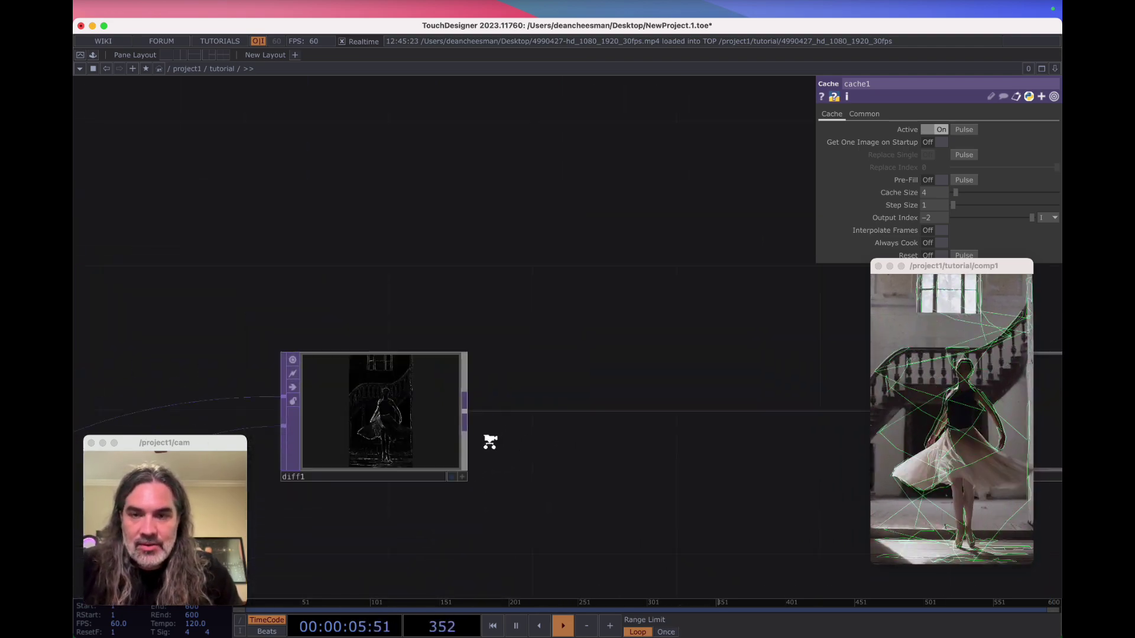
{"action": "left_click", "coordinate": [465, 409]}
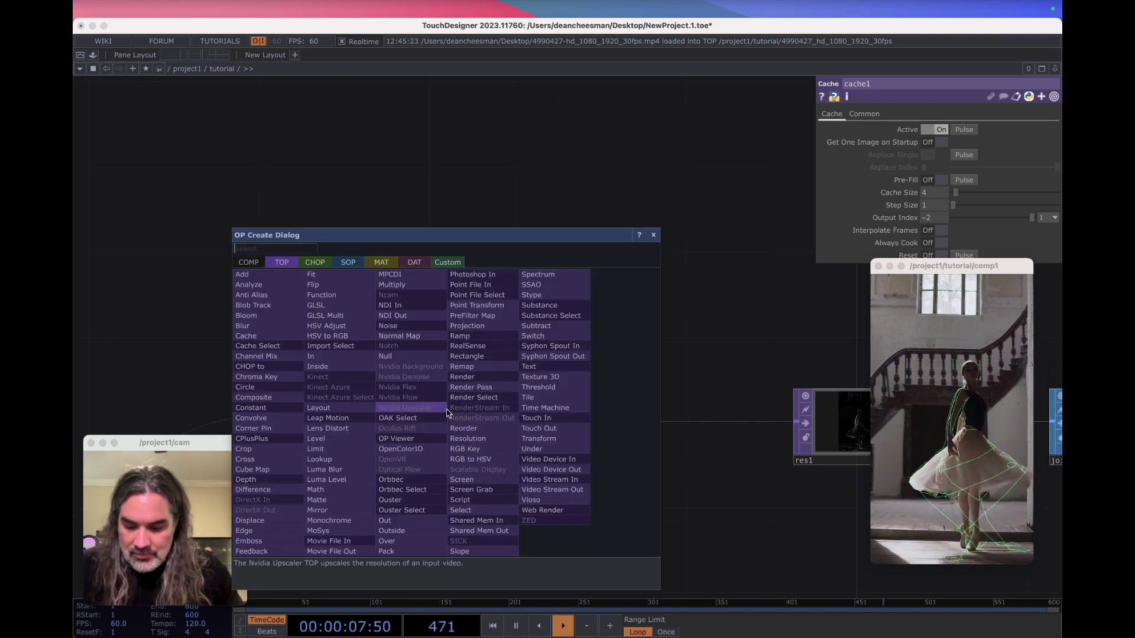
{"action": "type", "text": "b"}
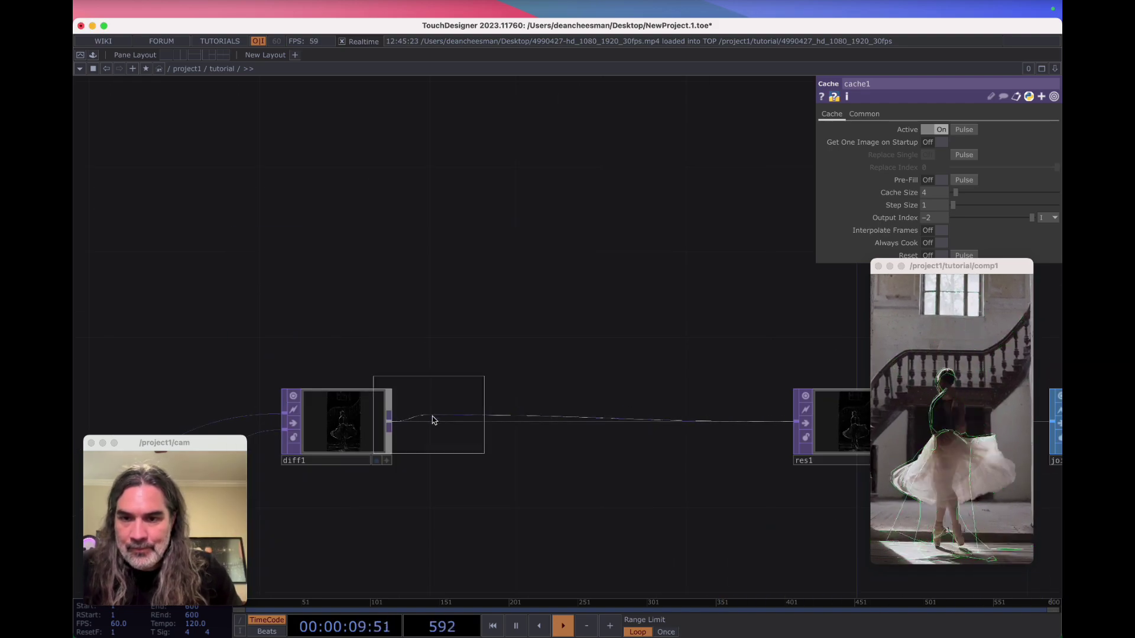
{"action": "left_click", "coordinate": [465, 427]}
{"action": "scroll", "coordinate": [467, 430], "scroll_direction": "up", "scroll_amount": 10}
{"action": "scroll", "coordinate": [467, 429], "scroll_direction": "down", "scroll_amount": 8}
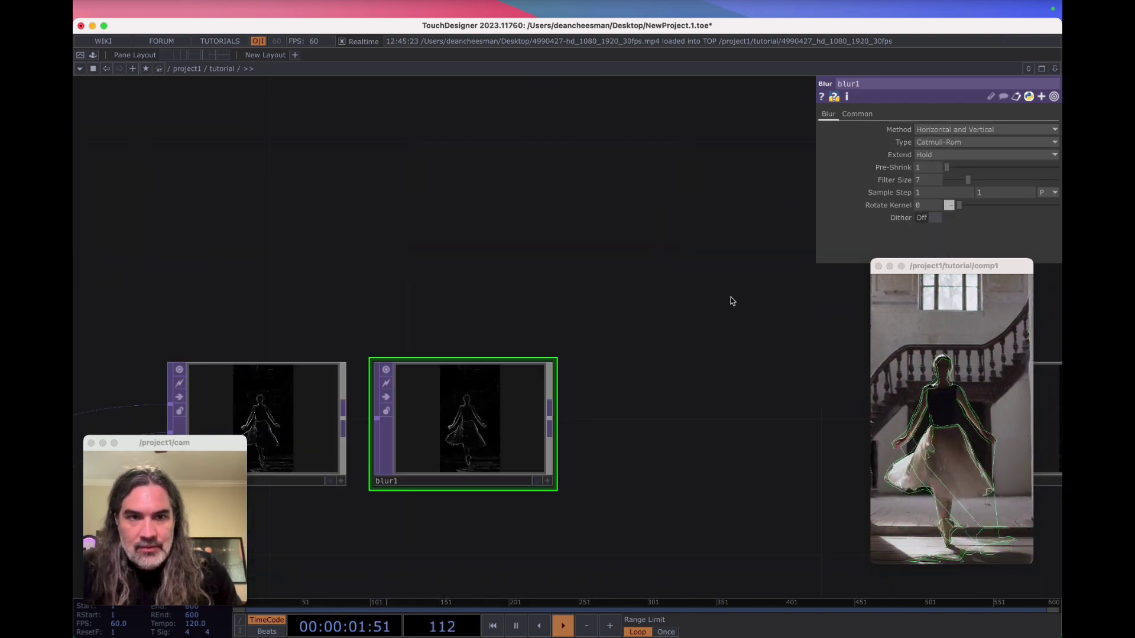
{"action": "scroll", "coordinate": [520, 362], "scroll_direction": "up", "scroll_amount": 5}
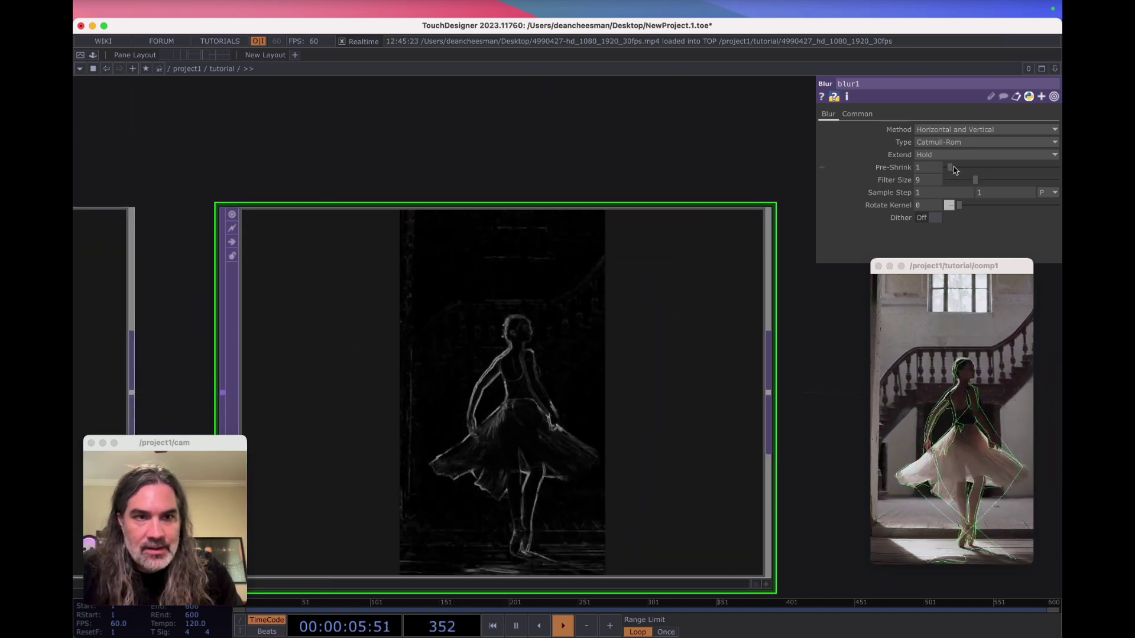
Insert a Threshold TOP between the Blur and Resolution nodes.
{"action": "left_click_drag", "start_coordinate": [802, 376], "coordinate": [575, 385]}
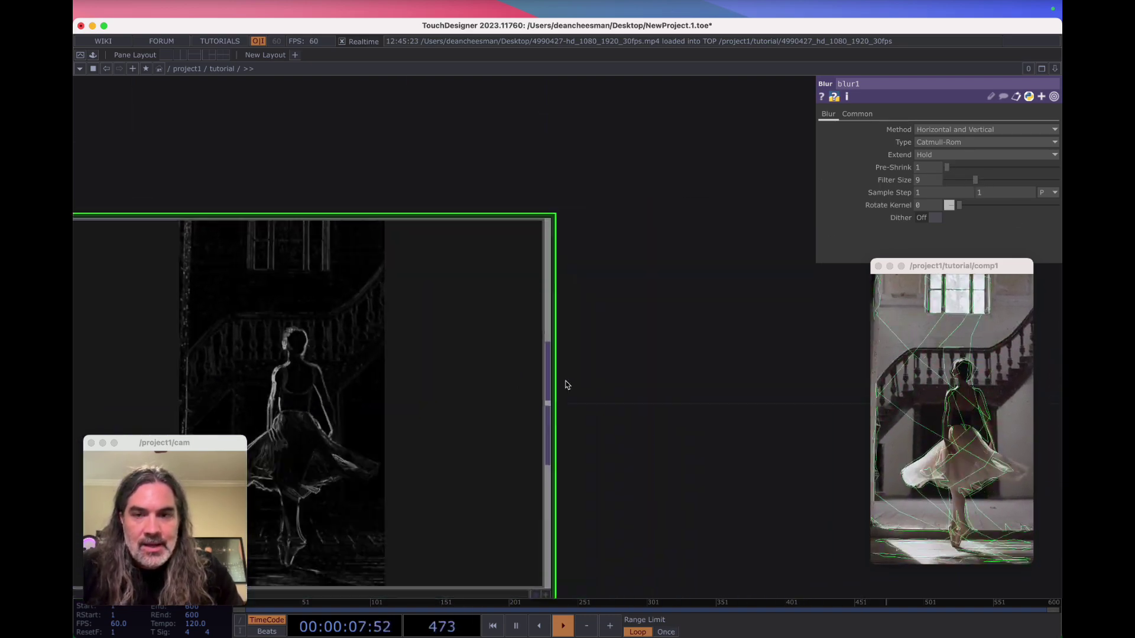
{"action": "scroll", "coordinate": [570, 397], "scroll_direction": "down", "scroll_amount": 5}
{"action": "left_click", "coordinate": [667, 392]}
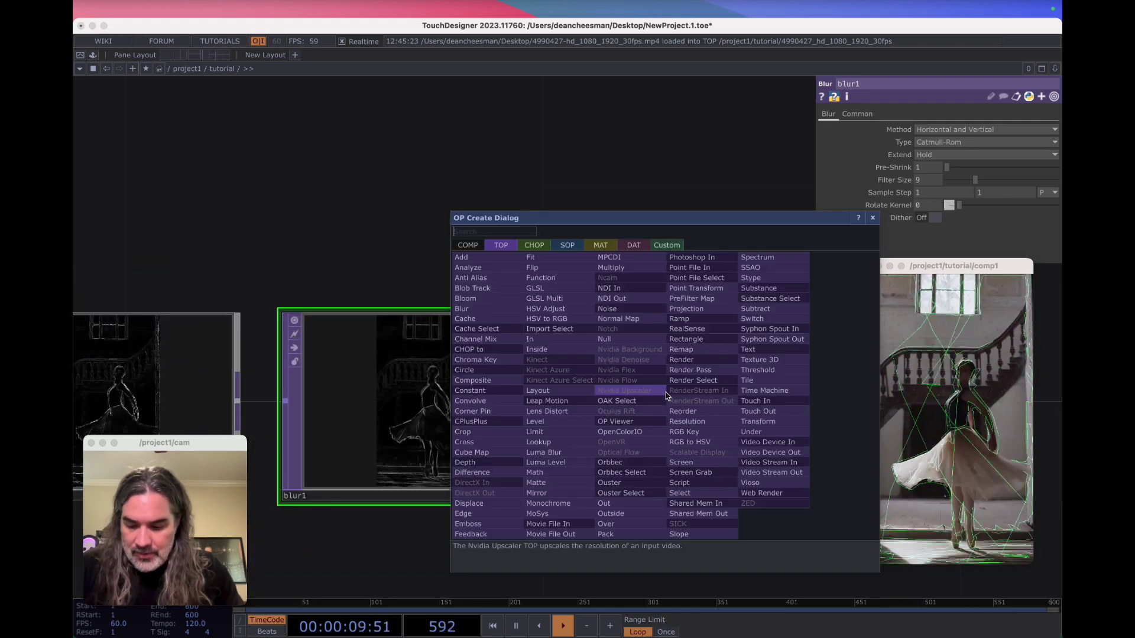
{"action": "type", "text": "thr"}
{"action": "left_click", "coordinate": [770, 371]}
{"action": "left_click", "coordinate": [700, 402]}
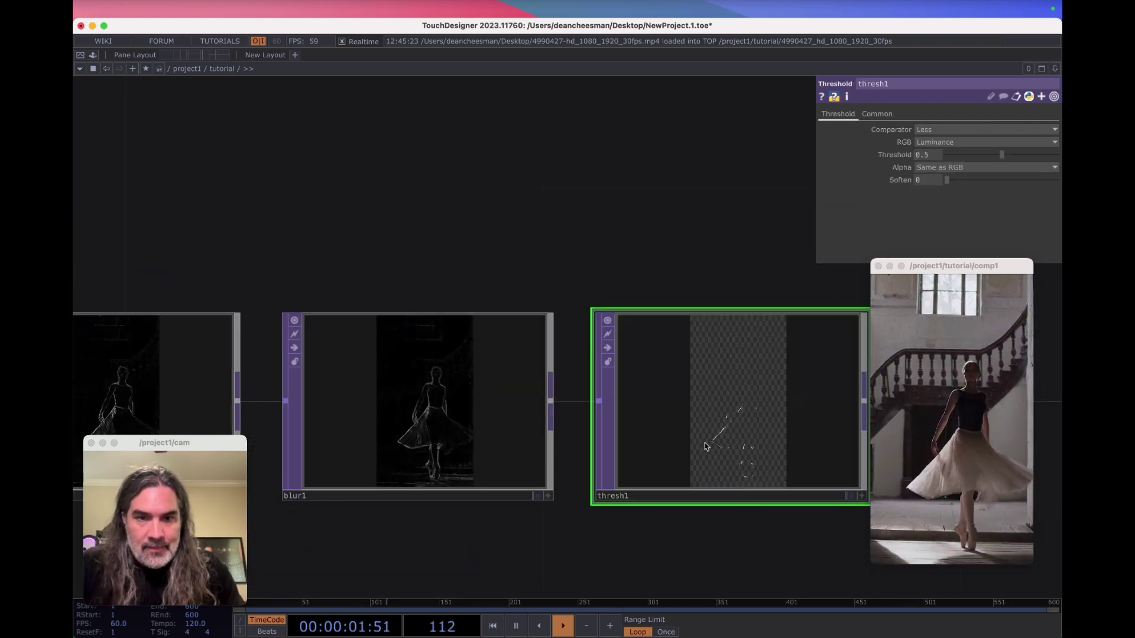
Lower the Threshold node's threshold value to 0.381.
{"action": "left_click_drag", "start_coordinate": [585, 506], "coordinate": [410, 486]}
{"action": "scroll", "coordinate": [576, 427], "scroll_direction": "up", "scroll_amount": 3}
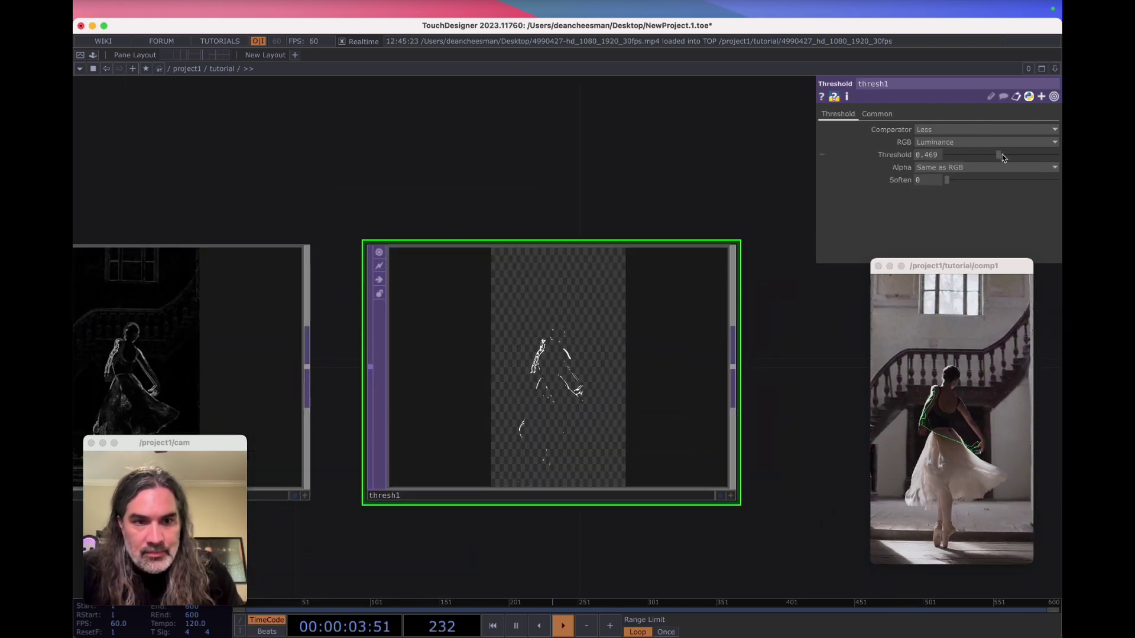
{"action": "left_click_drag", "start_coordinate": [1001, 154], "coordinate": [982, 156]}
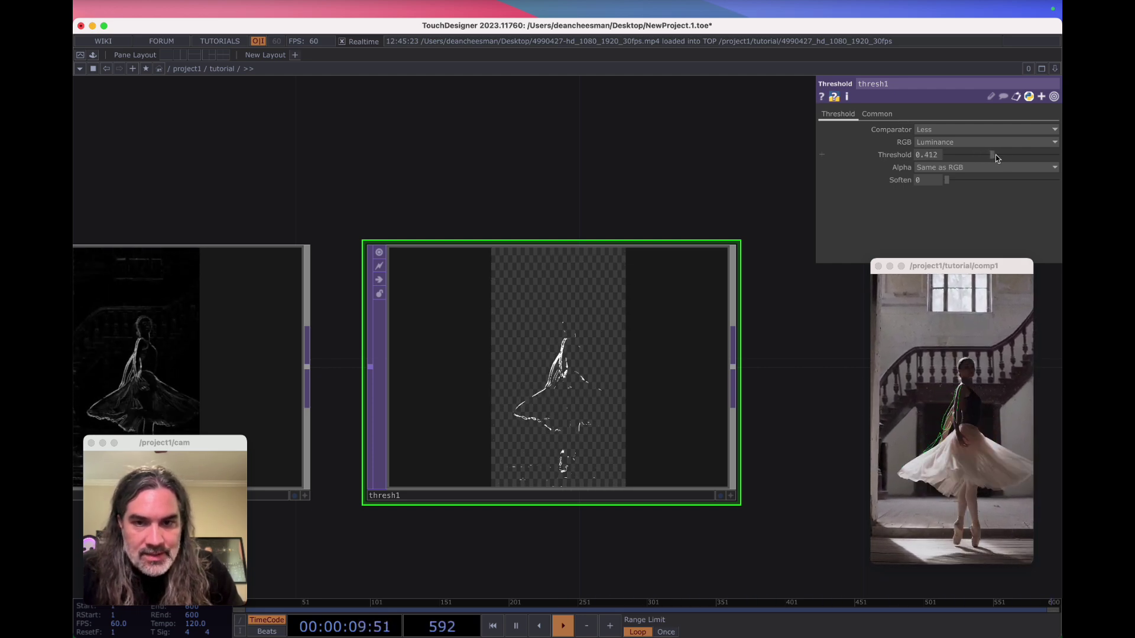
{"action": "scroll", "coordinate": [631, 497], "scroll_direction": "down", "scroll_amount": 5}
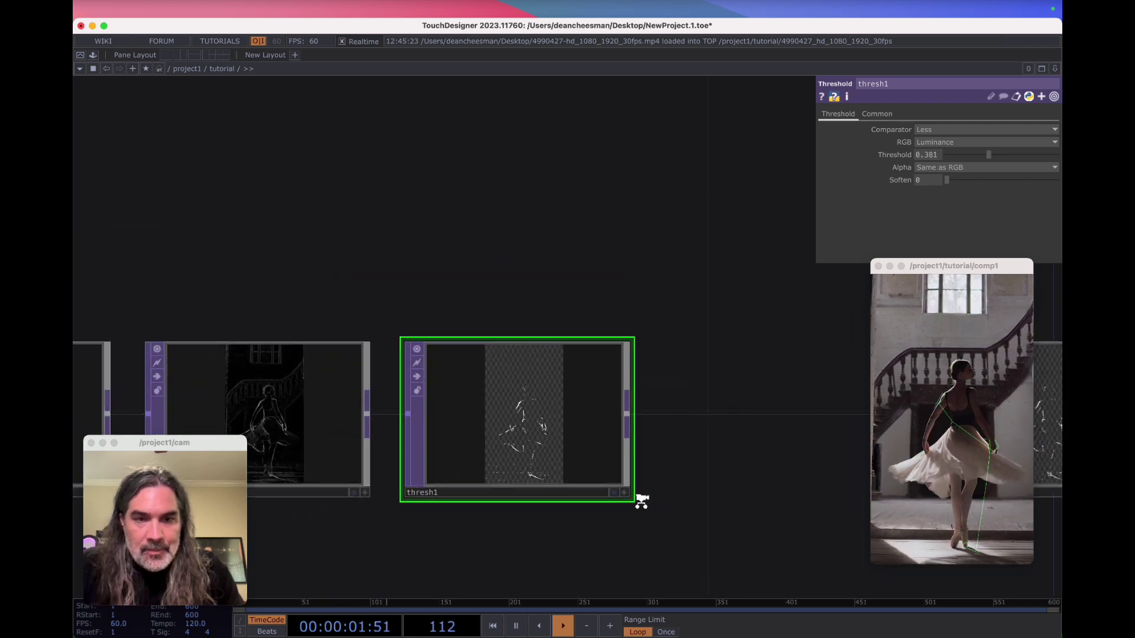
Enlarge the floating composite preview window and reposition it over the network.
{"action": "left_click_drag", "start_coordinate": [462, 402], "coordinate": [381, 383]}
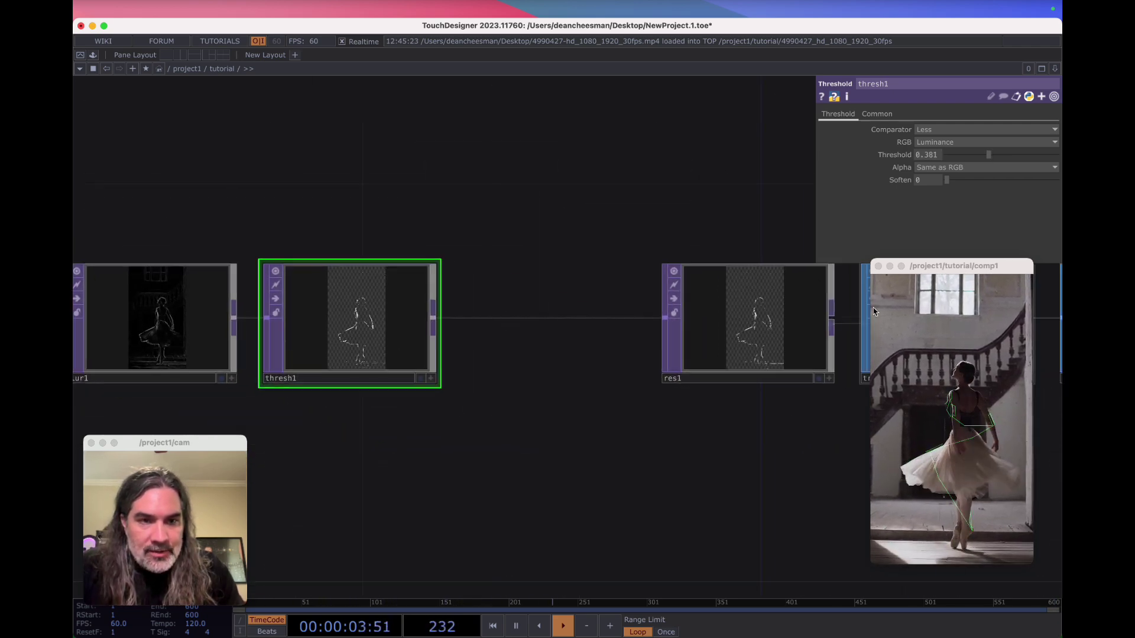
{"action": "left_click_drag", "start_coordinate": [872, 308], "coordinate": [668, 315]}
{"action": "left_click_drag", "start_coordinate": [884, 192], "coordinate": [851, 147]}
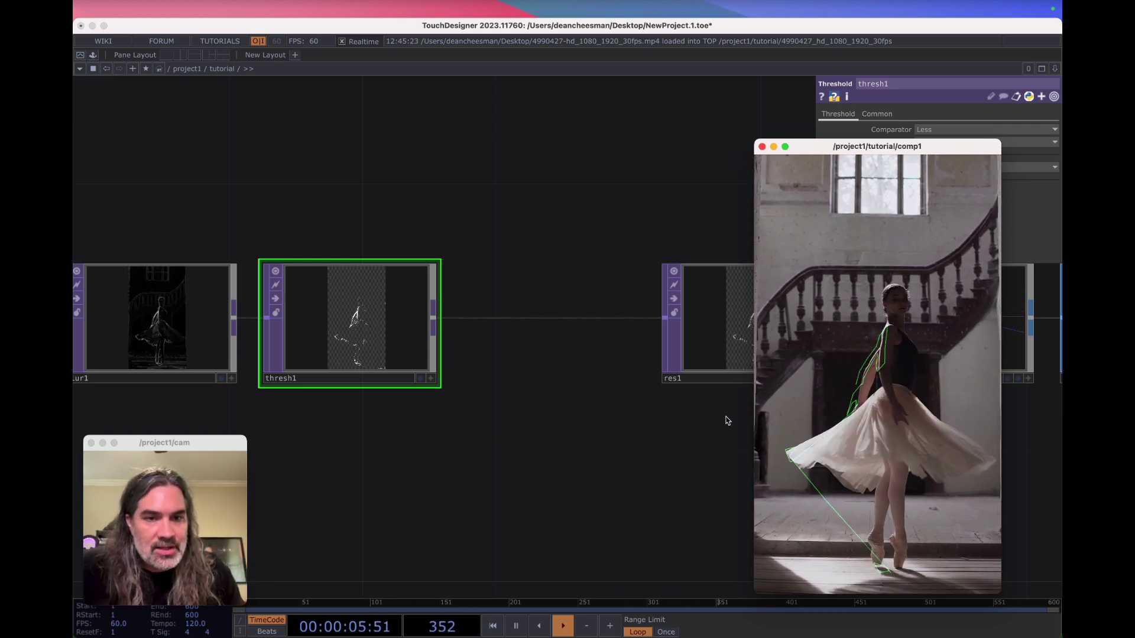
Set the Blur node's filter size to 10 and move the composite preview clear of the parameters.
{"action": "left_click_drag", "start_coordinate": [623, 456], "coordinate": [694, 458]}
{"action": "left_click_drag", "start_coordinate": [467, 473], "coordinate": [649, 469]}
{"action": "left_click_drag", "start_coordinate": [570, 469], "coordinate": [604, 467]}
{"action": "scroll", "coordinate": [564, 455], "scroll_direction": "down", "scroll_amount": 3}
{"action": "scroll", "coordinate": [347, 412], "scroll_direction": "up", "scroll_amount": 3}
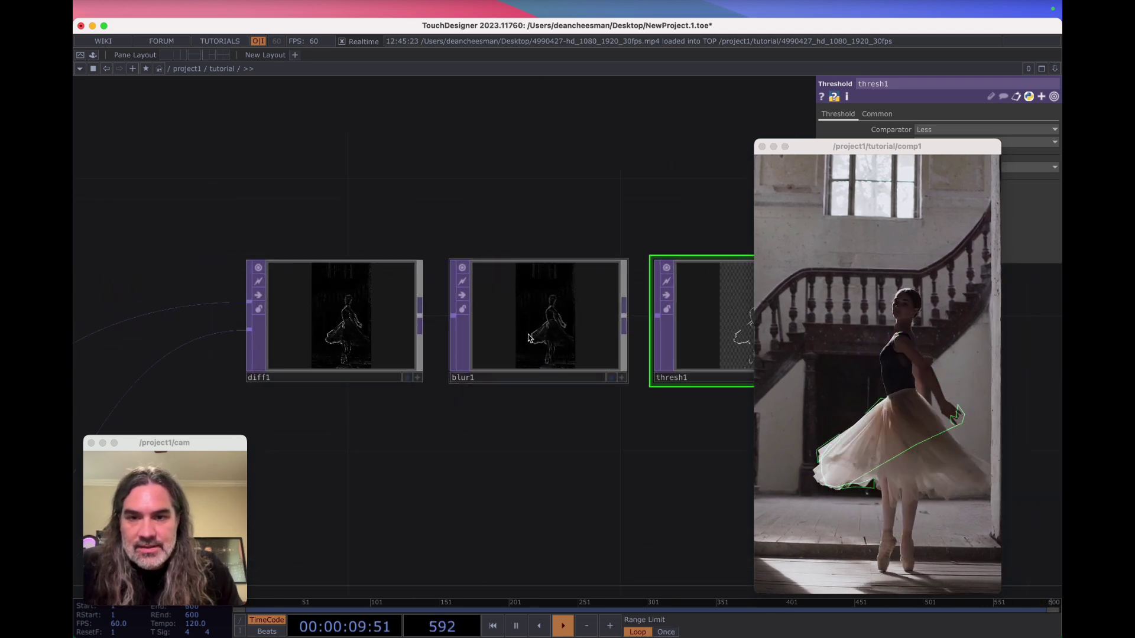
{"action": "left_click", "coordinate": [535, 331]}
{"action": "left_click_drag", "start_coordinate": [886, 146], "coordinate": [731, 128]}
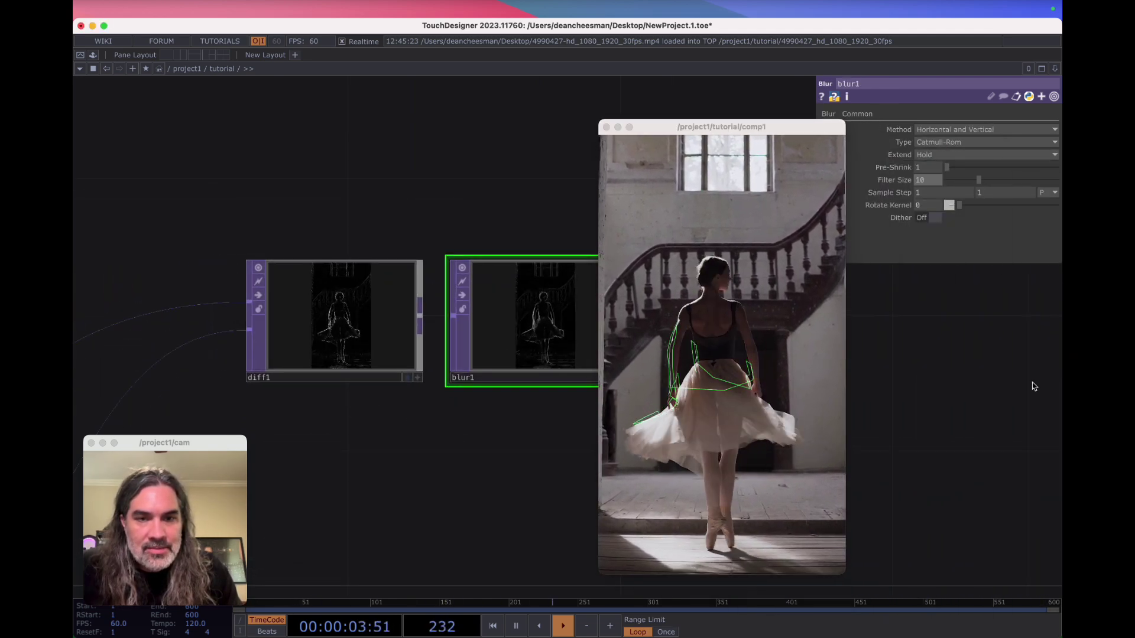
Lower the Threshold node's threshold value to 0.303 while checking the composite preview.
{"action": "left_click_drag", "start_coordinate": [1032, 382], "coordinate": [728, 389]}
{"action": "left_click", "coordinate": [436, 378]}
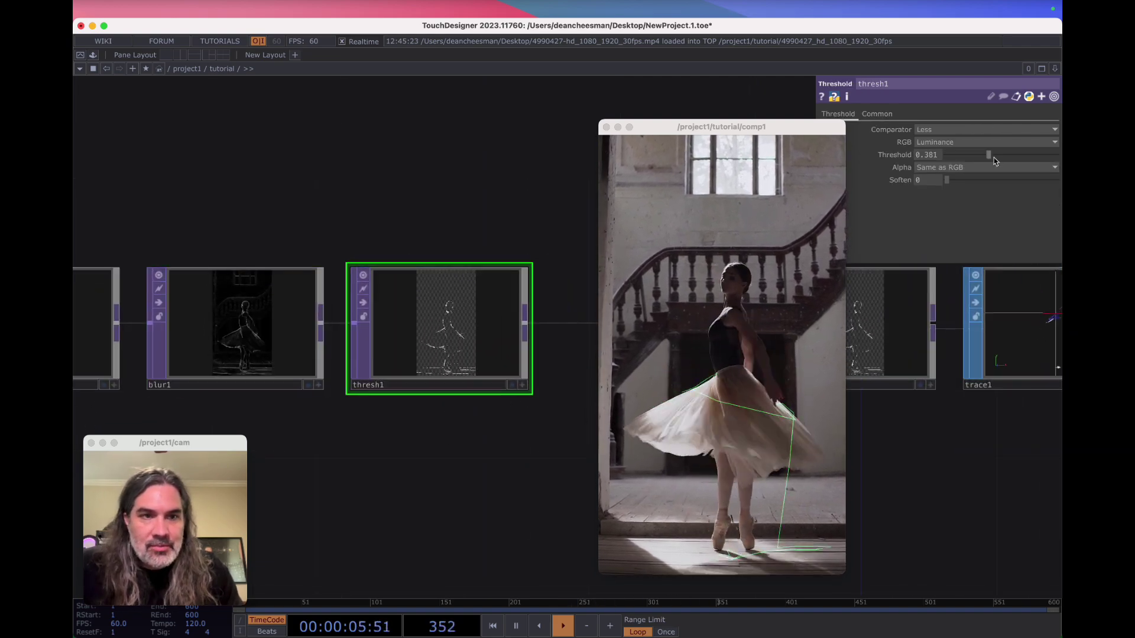
{"action": "scroll", "coordinate": [979, 475], "scroll_direction": "right", "scroll_amount": 3}
{"action": "scroll", "coordinate": [902, 493], "scroll_direction": "right", "scroll_amount": 4}
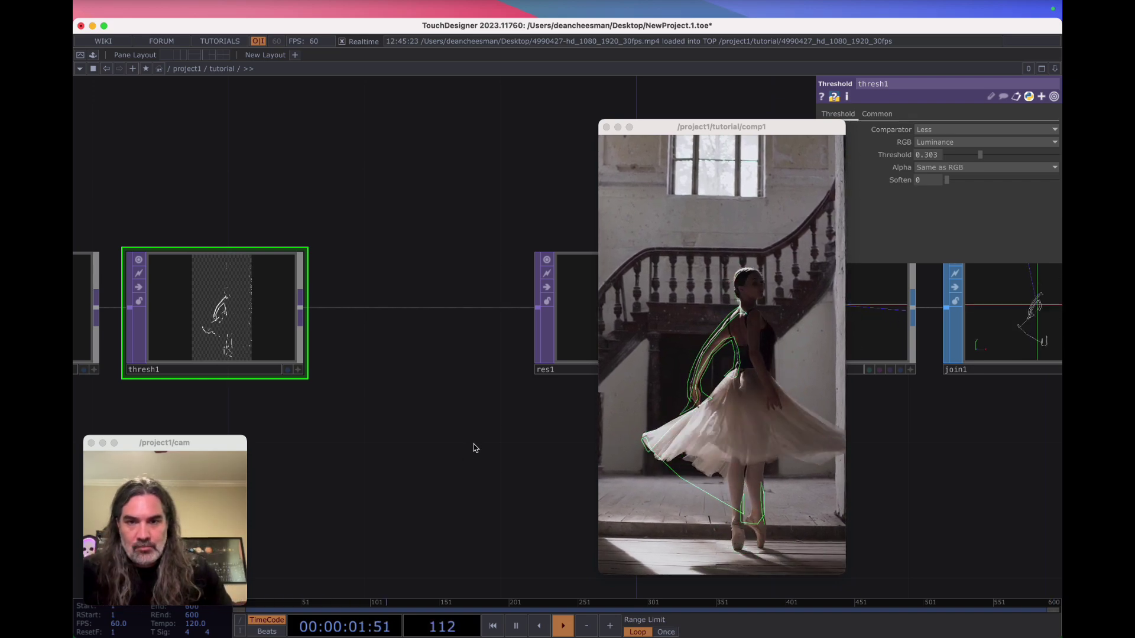
Move the Resolution node closer to Threshold, and the Edge and Cache nodes closer to Difference.
{"action": "scroll", "coordinate": [467, 445], "scroll_direction": "down", "scroll_amount": 6}
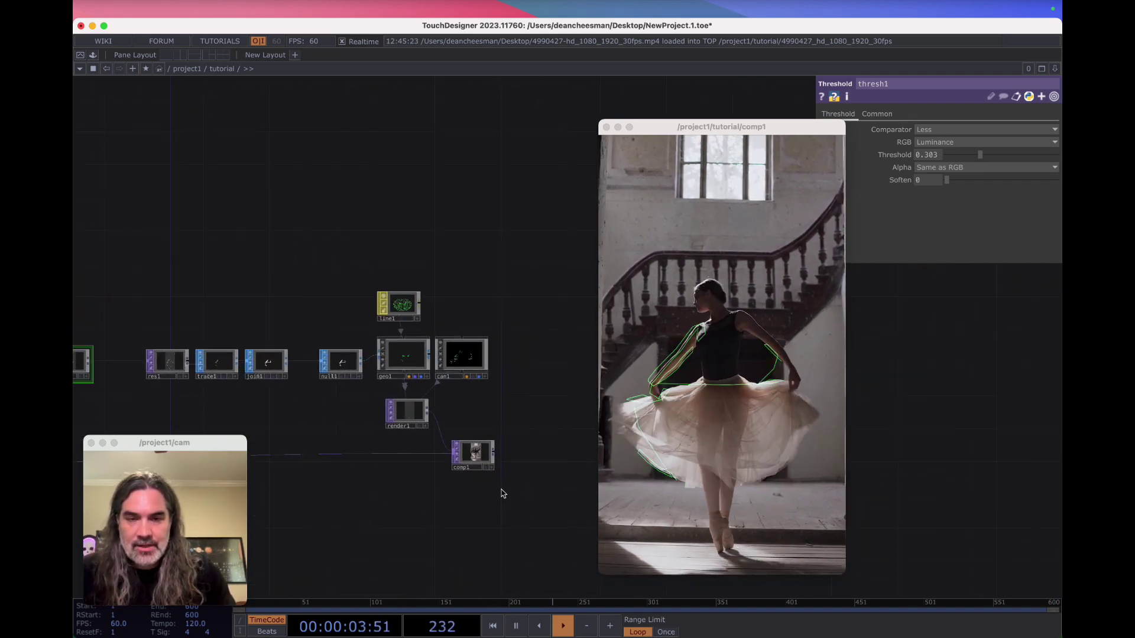
{"action": "scroll", "coordinate": [502, 490], "scroll_direction": "up", "scroll_amount": 5}
{"action": "scroll", "coordinate": [463, 487], "scroll_direction": "down", "scroll_amount": 4}
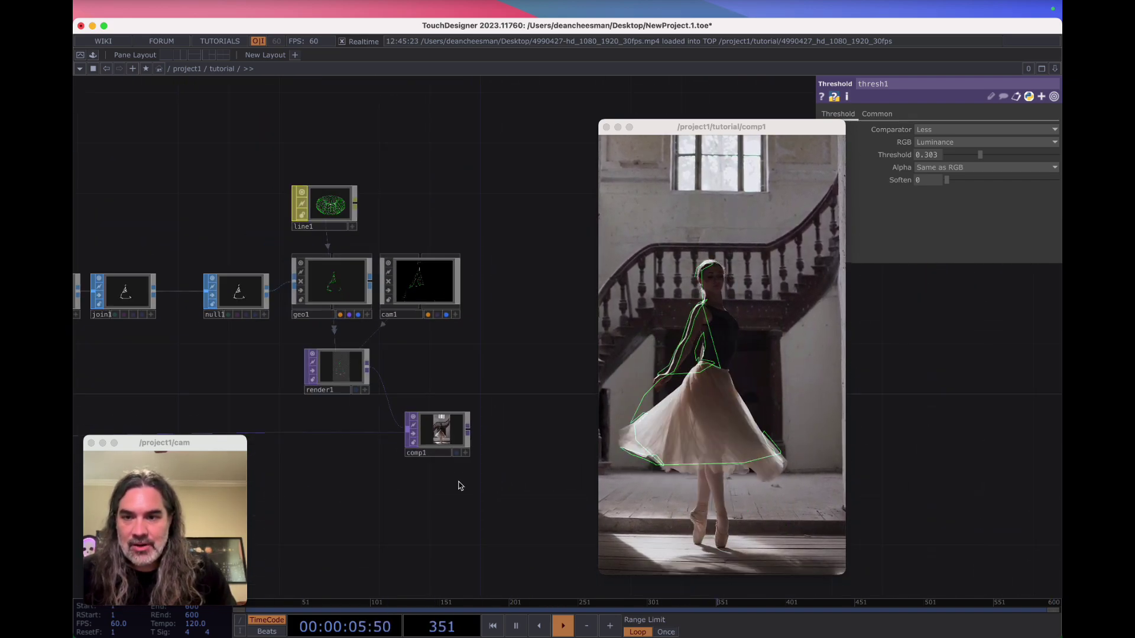
{"action": "scroll", "coordinate": [466, 380], "scroll_direction": "down", "scroll_amount": 6}
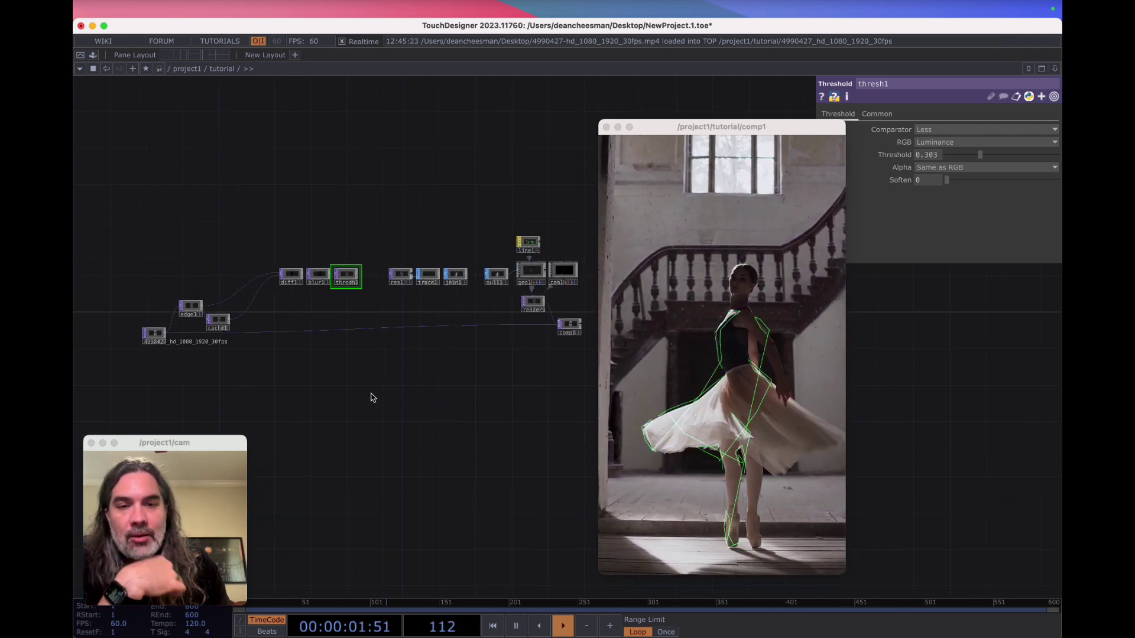
{"action": "scroll", "coordinate": [304, 294], "scroll_direction": "up", "scroll_amount": 4}
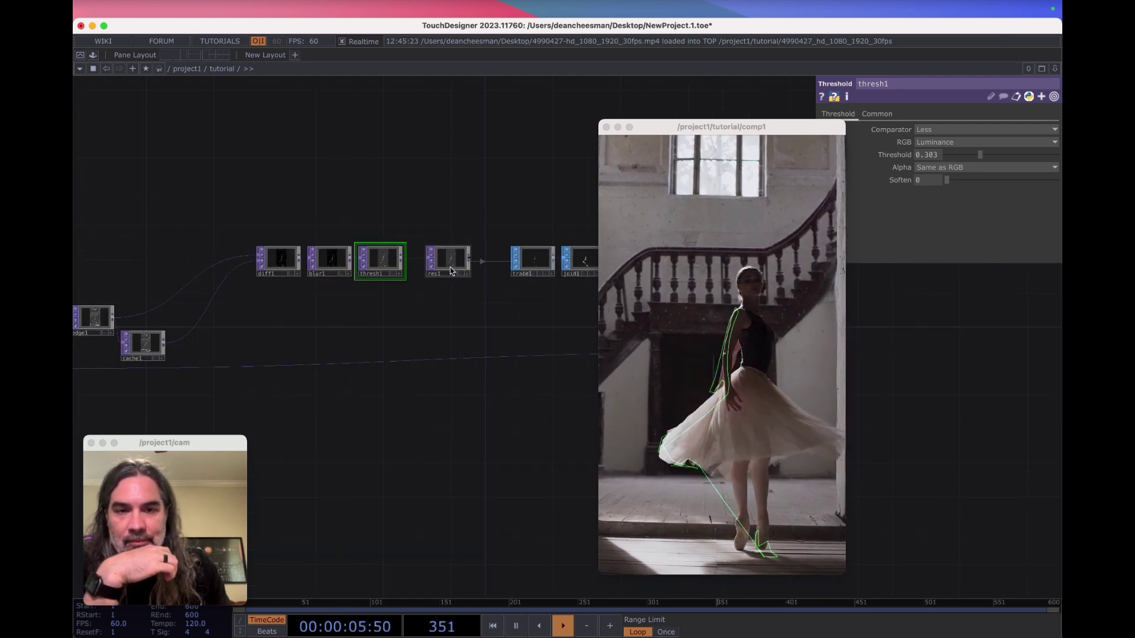
{"action": "left_click_drag", "start_coordinate": [370, 329], "coordinate": [394, 328]}
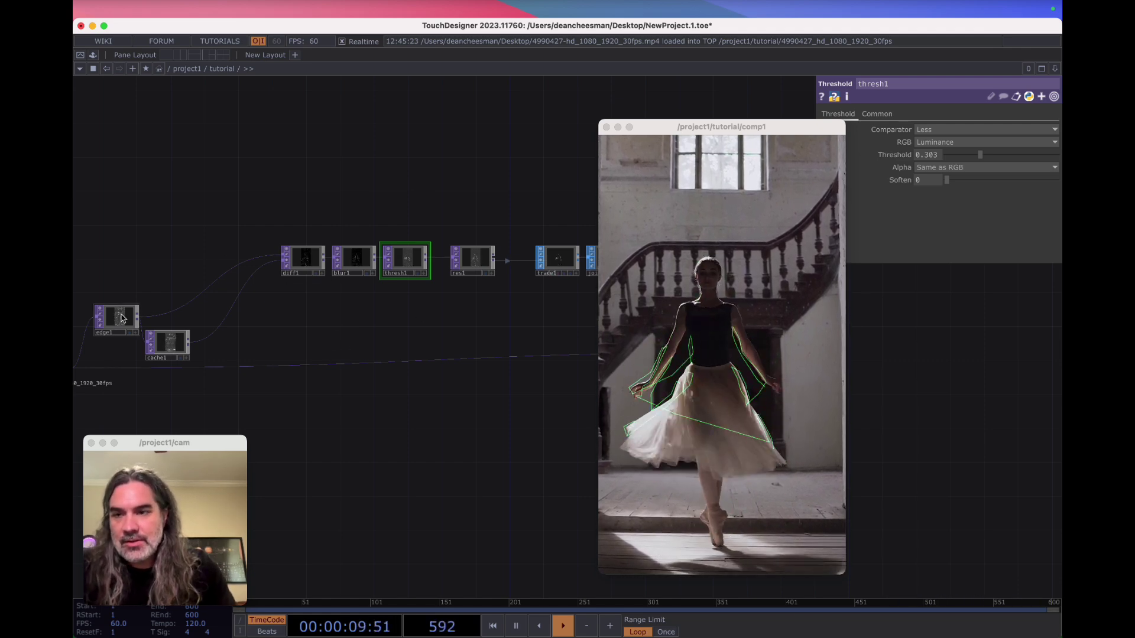
{"action": "scroll", "coordinate": [296, 319], "scroll_direction": "right", "scroll_amount": 2}
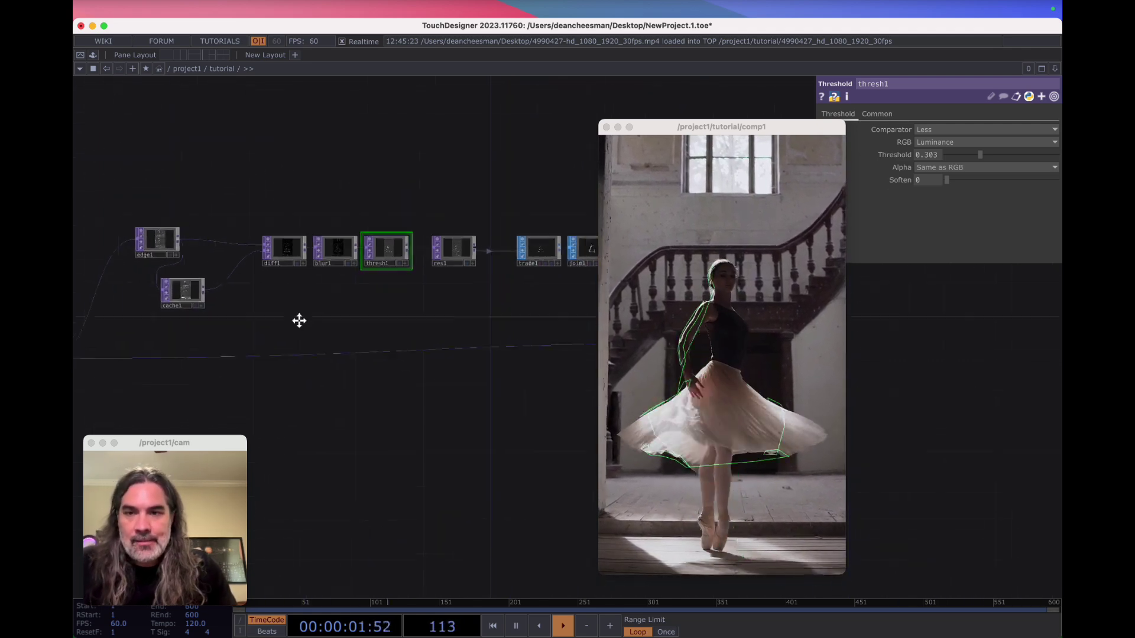
Inspect the Resolution node's image and its node information.
{"action": "scroll", "coordinate": [448, 251], "scroll_direction": "up", "scroll_amount": 5}
{"action": "scroll", "coordinate": [442, 331], "scroll_direction": "down", "scroll_amount": 3}
{"action": "scroll", "coordinate": [424, 275], "scroll_direction": "up", "scroll_amount": 4}
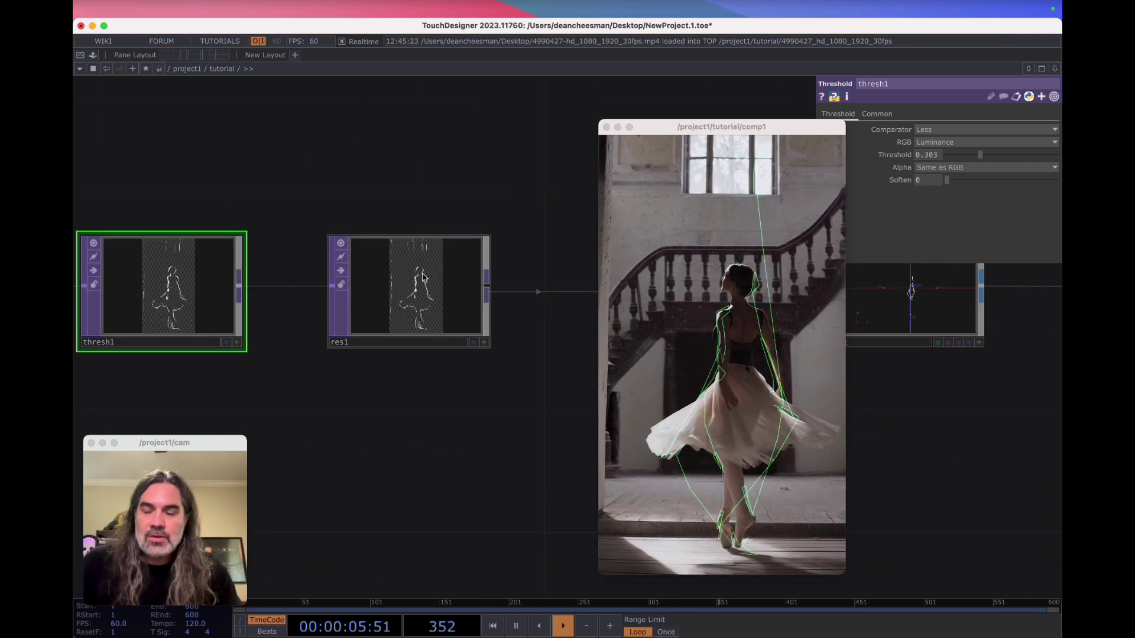
{"action": "scroll", "coordinate": [422, 278], "scroll_direction": "up", "scroll_amount": 2}
{"action": "middle_click", "coordinate": [423, 279]}
Add a Select TOP below the main chain with thresh1 as its source.
{"action": "scroll", "coordinate": [423, 360], "scroll_direction": "down", "scroll_amount": 6}
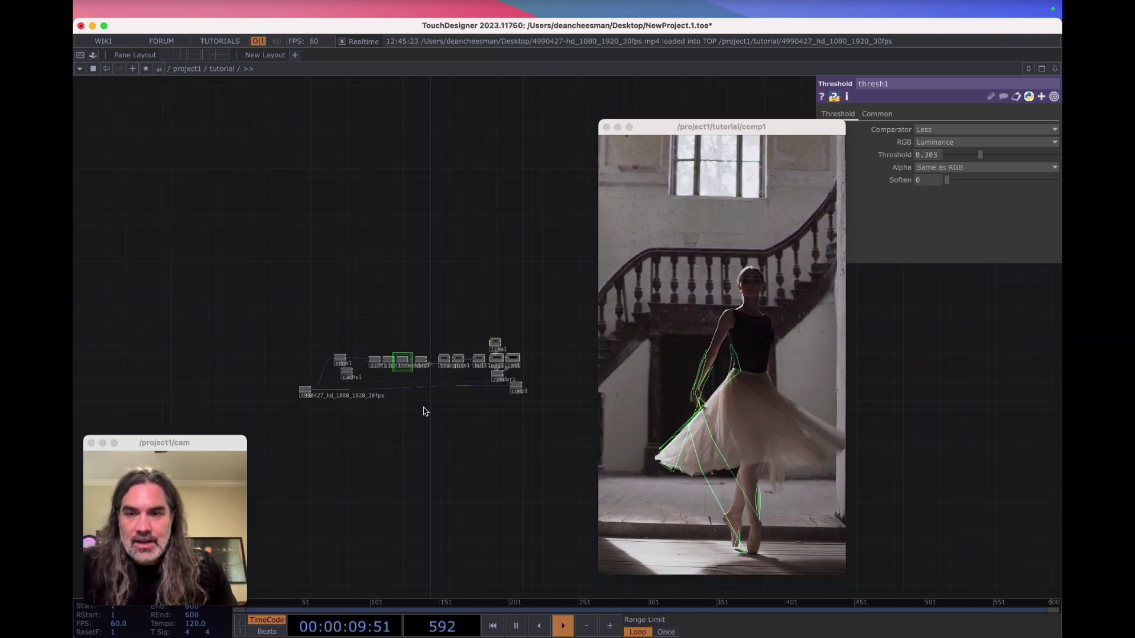
{"action": "key", "text": "Tab"}
{"action": "type", "text": "se"}
{"action": "left_click", "coordinate": [407, 506]}
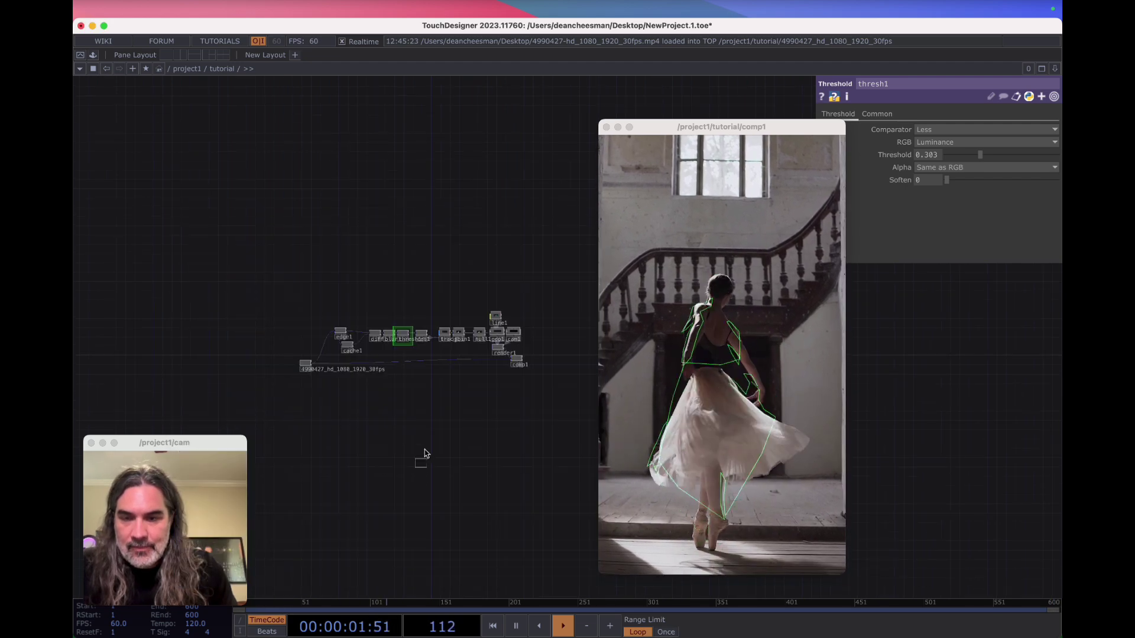
{"action": "left_click", "coordinate": [417, 399]}
{"action": "scroll", "coordinate": [408, 371], "scroll_direction": "up", "scroll_amount": 3}
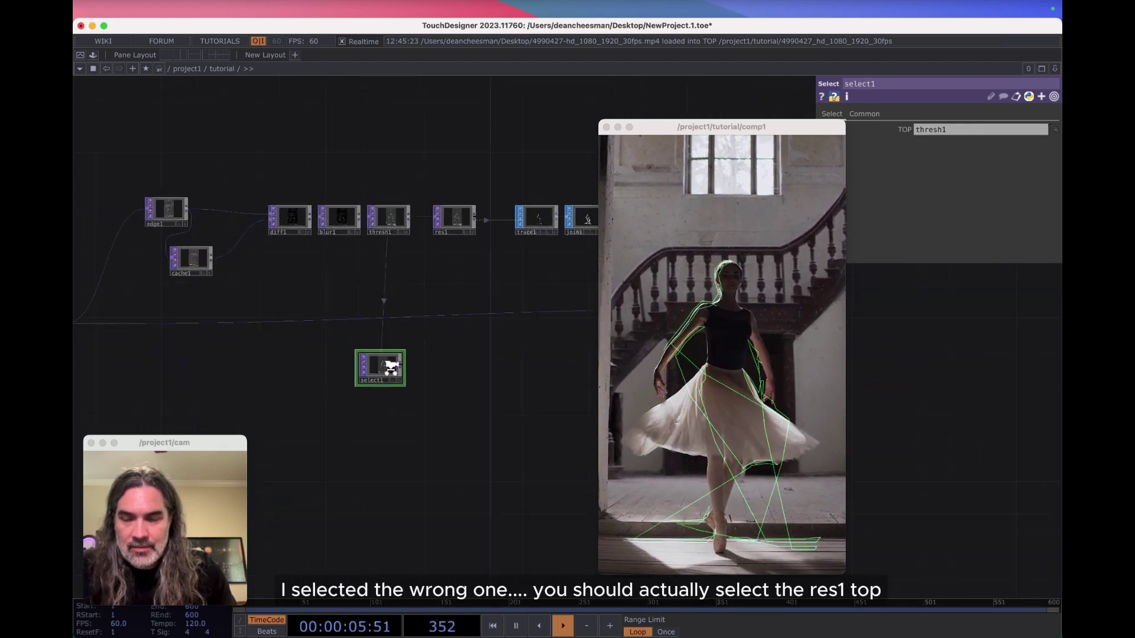
Add a Blob Track TOP connected to the Select node's output.
{"action": "scroll", "coordinate": [393, 367], "scroll_direction": "up", "scroll_amount": 3}
{"action": "left_click", "coordinate": [461, 363]}
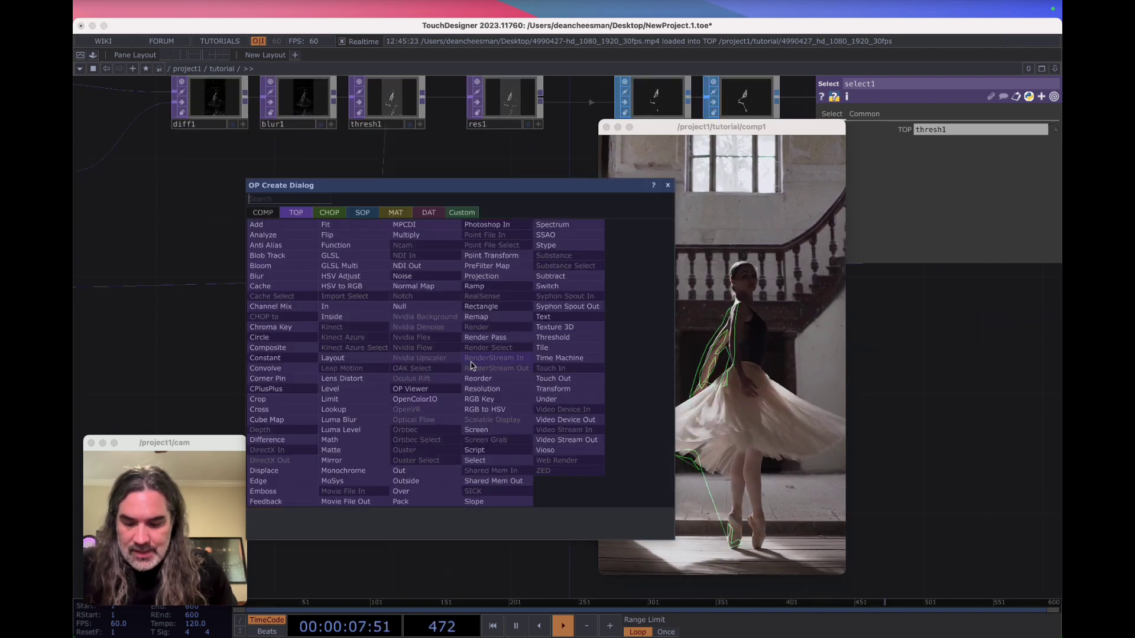
{"action": "type", "text": "b"}
{"action": "left_click", "coordinate": [285, 265]}
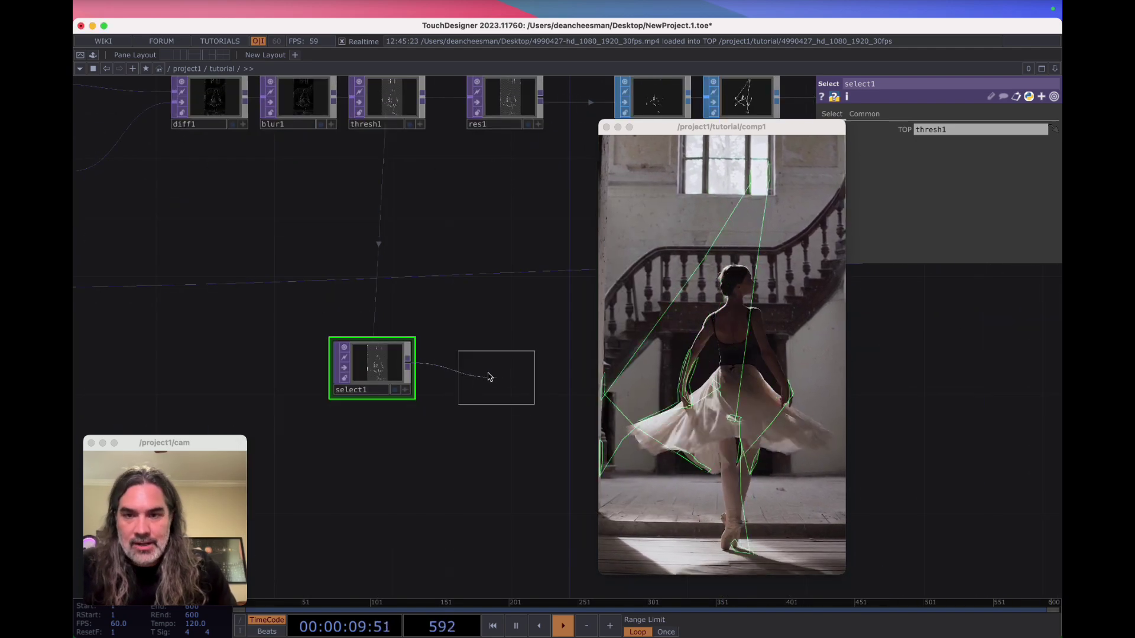
{"action": "left_click", "coordinate": [482, 373]}
{"action": "scroll", "coordinate": [505, 388], "scroll_direction": "up", "scroll_amount": 10}
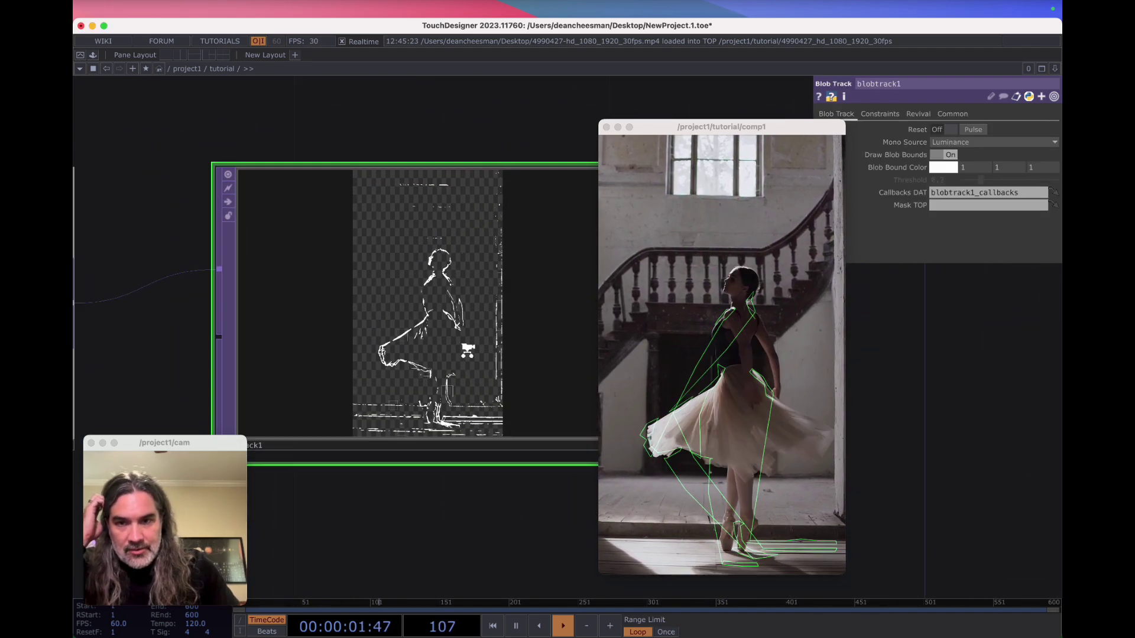
Examine the blob boxes in the Blob Track output, toggling Draw Blob Bounds off and back on for comparison.
{"action": "scroll", "coordinate": [467, 352], "scroll_direction": "up", "scroll_amount": 2}
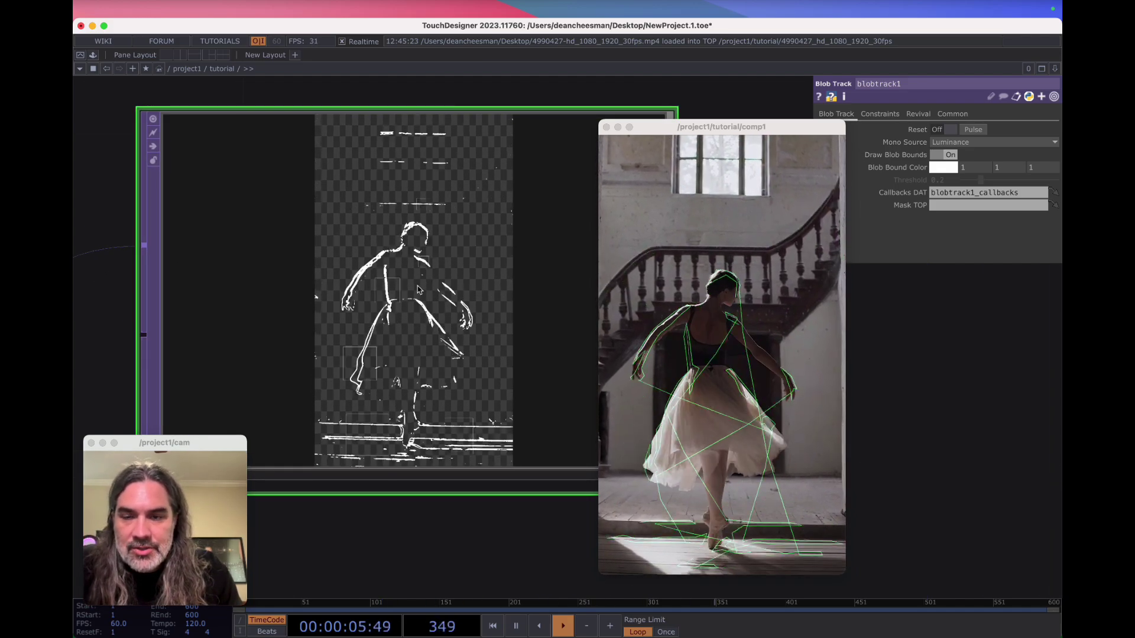
{"action": "scroll", "coordinate": [418, 289], "scroll_direction": "down", "scroll_amount": 3}
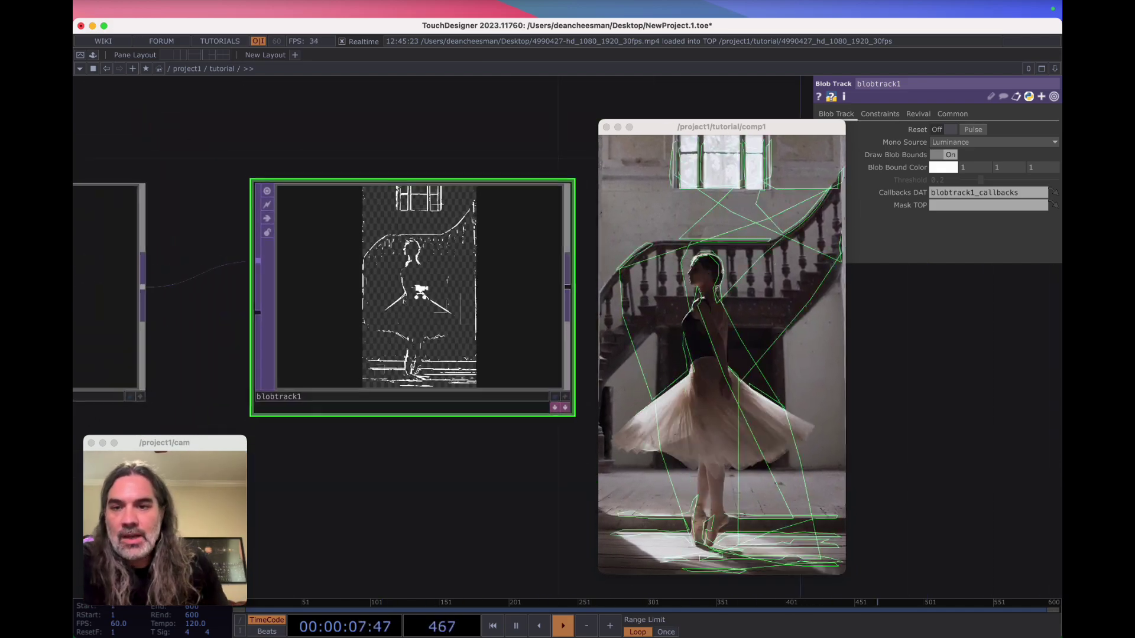
{"action": "scroll", "coordinate": [393, 225], "scroll_direction": "up", "scroll_amount": 5}
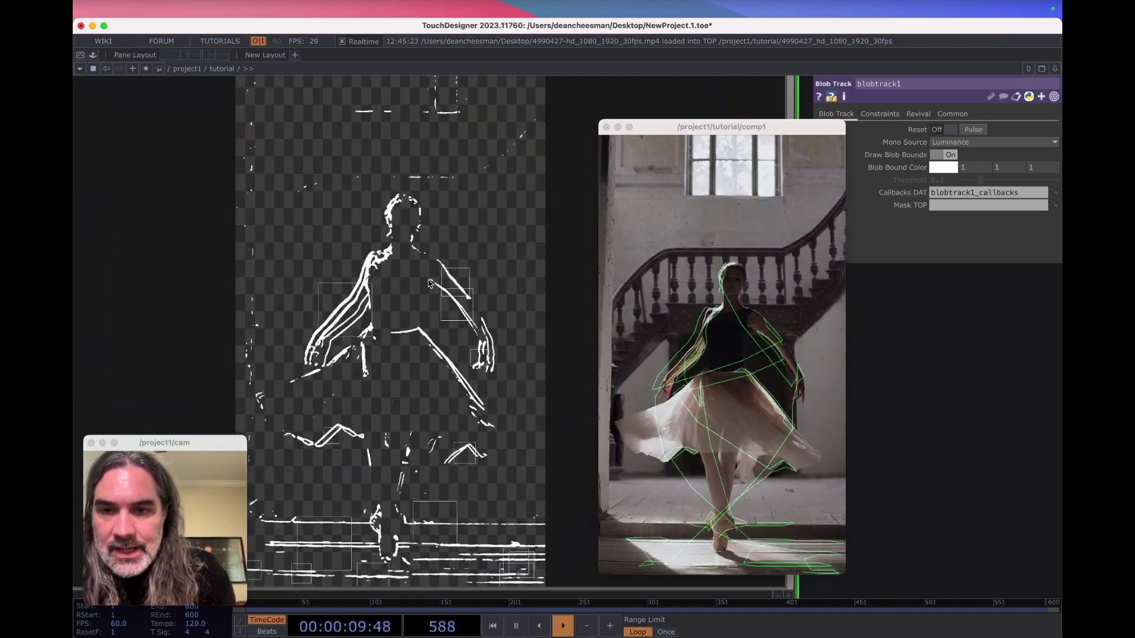
{"action": "left_click", "coordinate": [945, 155]}
{"action": "left_click", "coordinate": [945, 155]}
{"action": "scroll", "coordinate": [957, 361], "scroll_direction": "down", "scroll_amount": 3}
{"action": "left_click_drag", "start_coordinate": [862, 352], "coordinate": [774, 321]}
{"action": "scroll", "coordinate": [425, 384], "scroll_direction": "down", "scroll_amount": 5}
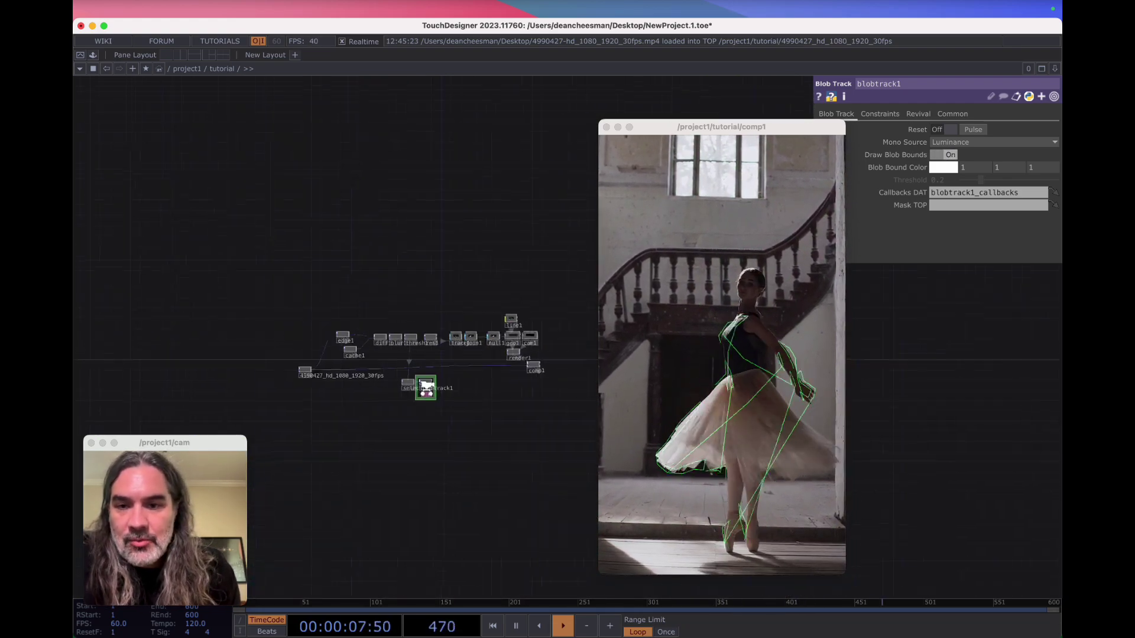
{"action": "scroll", "coordinate": [413, 378], "scroll_direction": "up", "scroll_amount": 5}
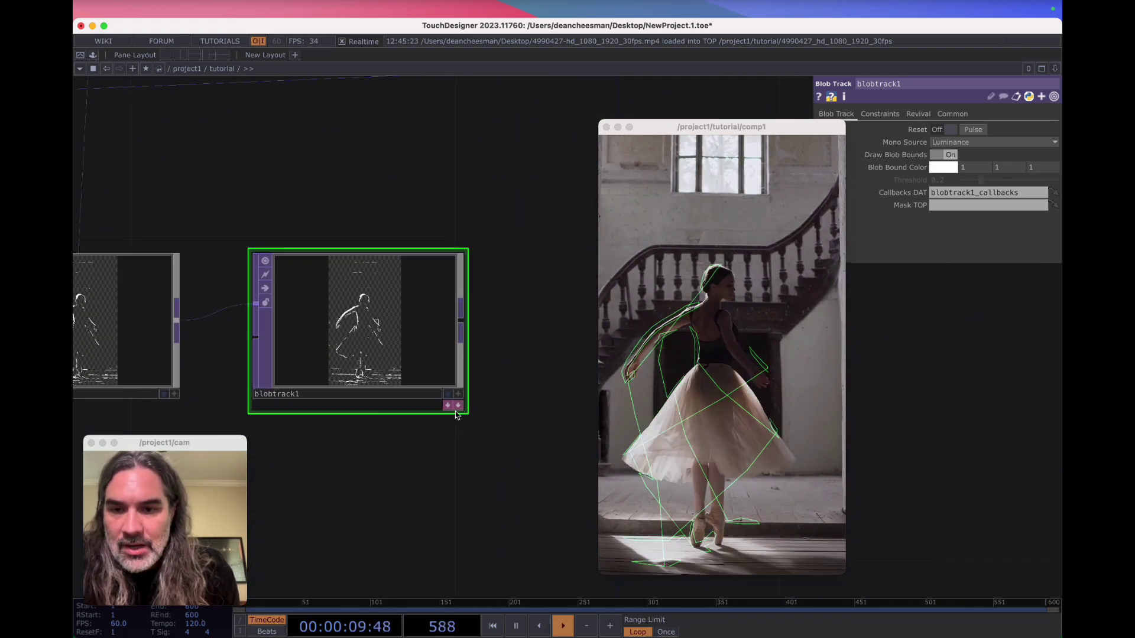
Show only the docked blobs table of the Blob Track node, with its callbacks DAT hidden, and place the table directly beneath blobtrack1.
{"action": "left_click", "coordinate": [458, 405]}
{"action": "left_click", "coordinate": [447, 406]}
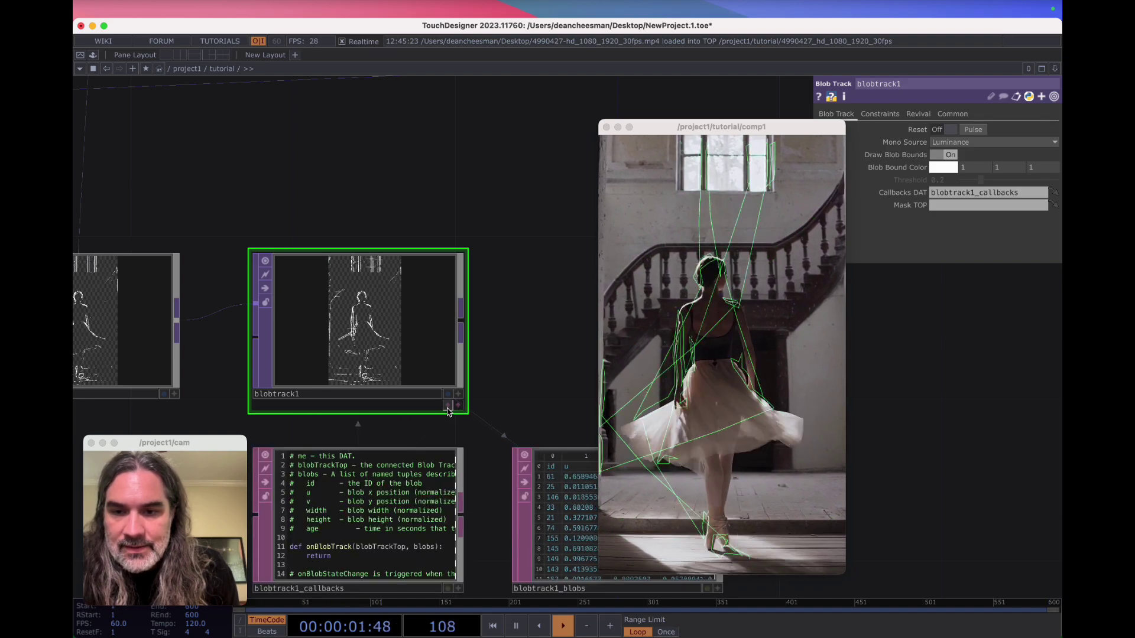
{"action": "left_click", "coordinate": [447, 406]}
{"action": "left_click_drag", "start_coordinate": [497, 354], "coordinate": [347, 255]}
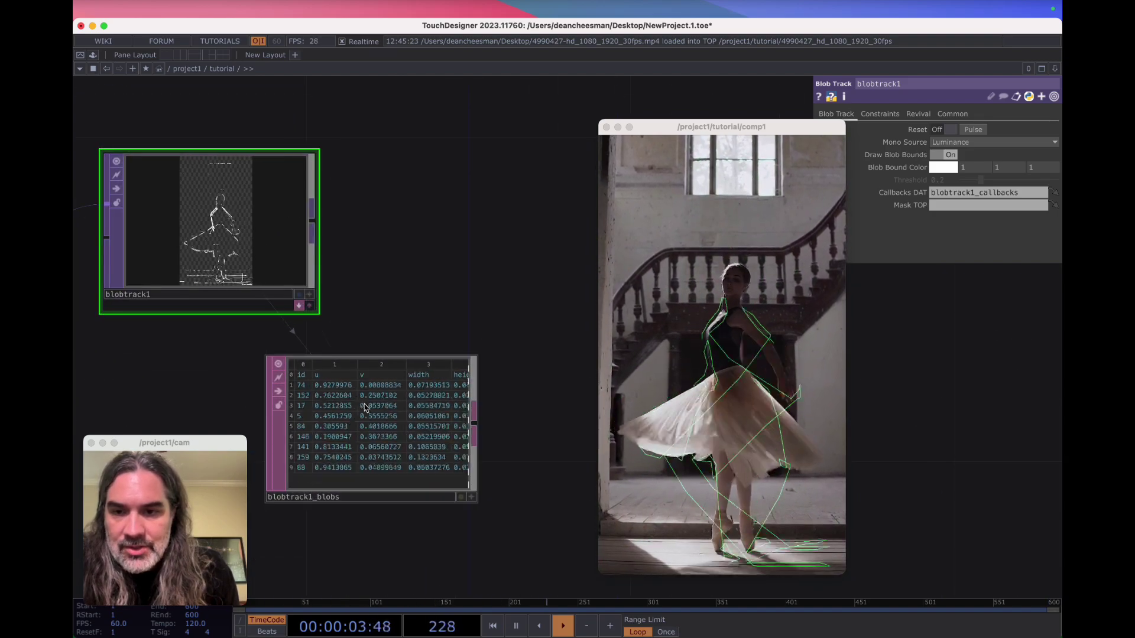
{"action": "scroll", "coordinate": [364, 404], "scroll_direction": "up", "scroll_amount": 3}
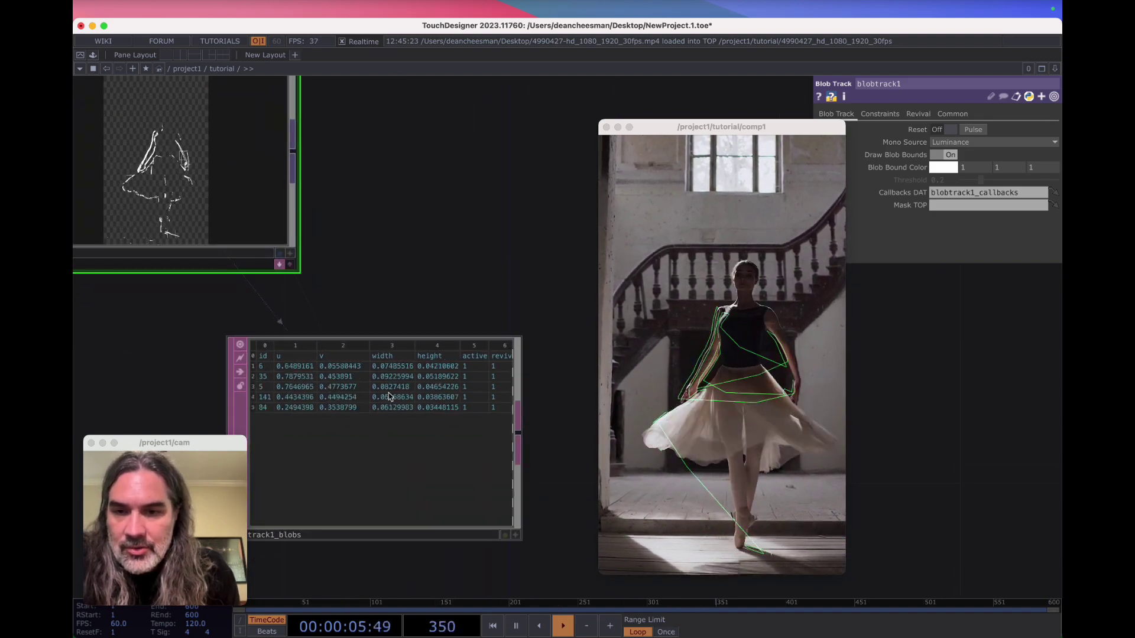
{"action": "scroll", "coordinate": [419, 303], "scroll_direction": "down", "scroll_amount": 5}
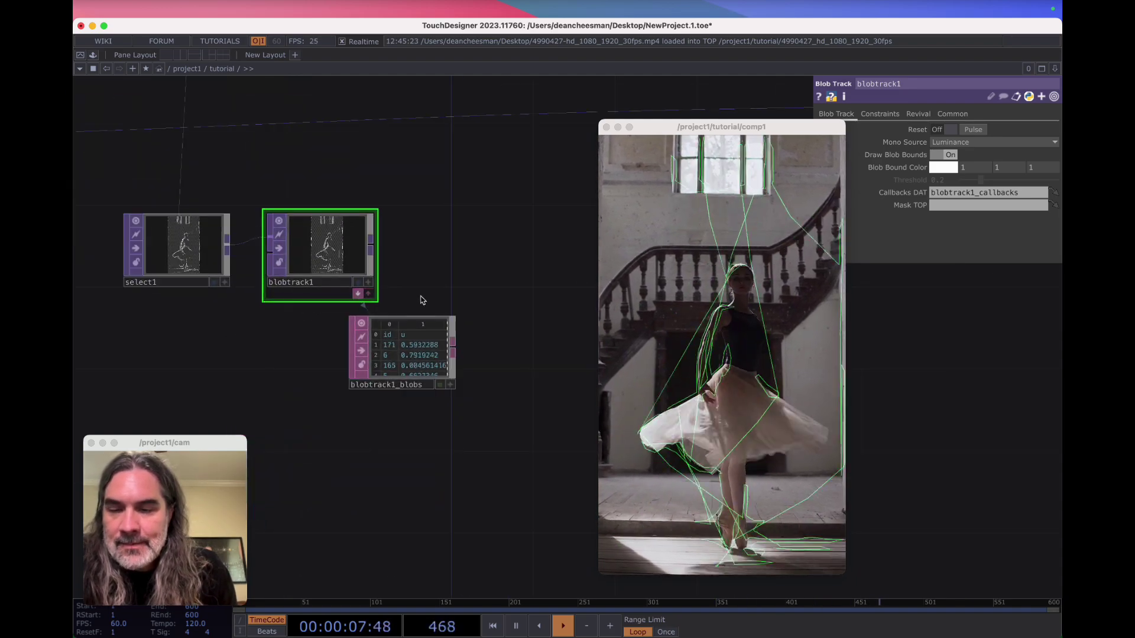
{"action": "left_click_drag", "start_coordinate": [407, 338], "coordinate": [357, 355]}
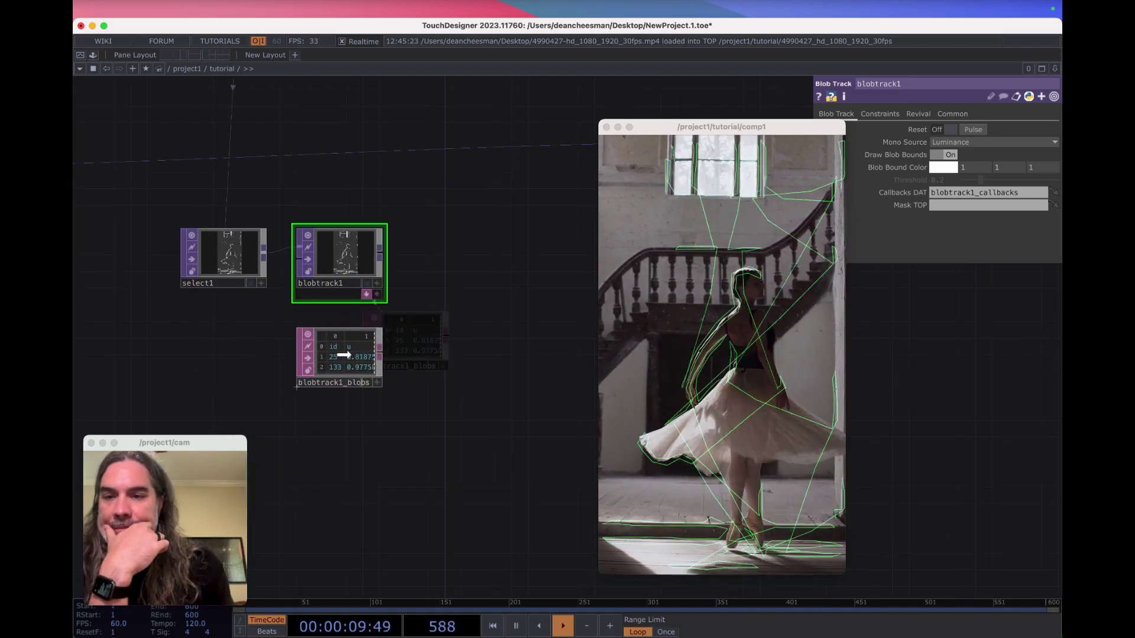
{"action": "scroll", "coordinate": [348, 358], "scroll_direction": "up", "scroll_amount": 4}
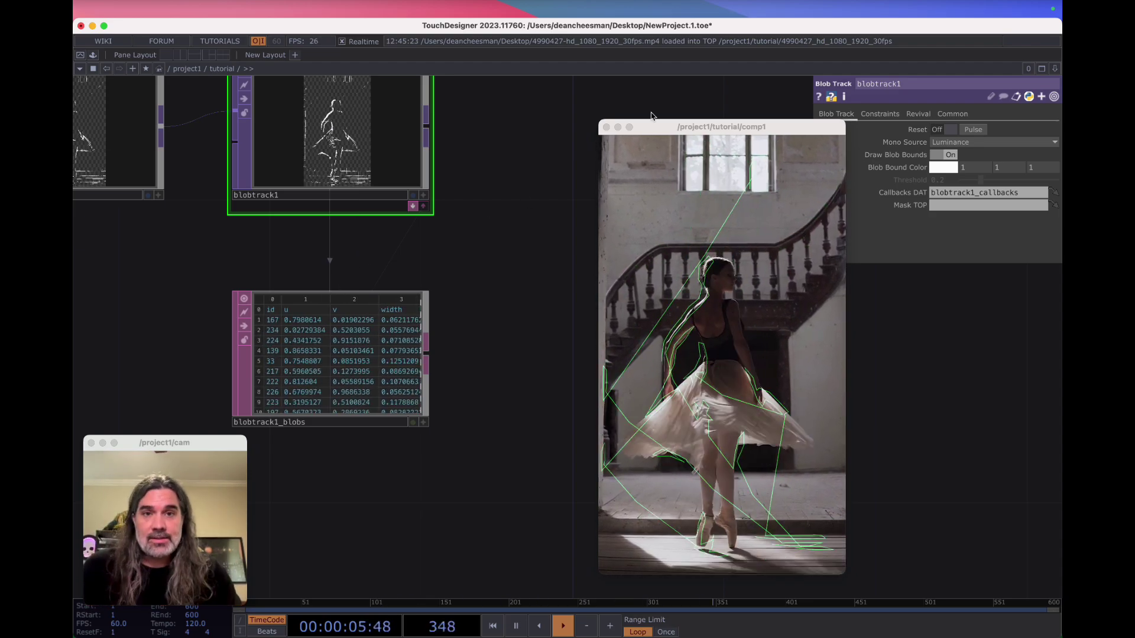
Move the floating comp1 viewer clear of the network nodes.
{"action": "left_click_drag", "start_coordinate": [671, 120], "coordinate": [926, 269]}
{"action": "scroll", "coordinate": [674, 413], "scroll_direction": "down", "scroll_amount": 5}
{"action": "scroll", "coordinate": [672, 402], "scroll_direction": "down", "scroll_amount": 2}
{"action": "scroll", "coordinate": [671, 400], "scroll_direction": "up", "scroll_amount": 6}
{"action": "left_click_drag", "start_coordinate": [541, 362], "coordinate": [464, 357]}
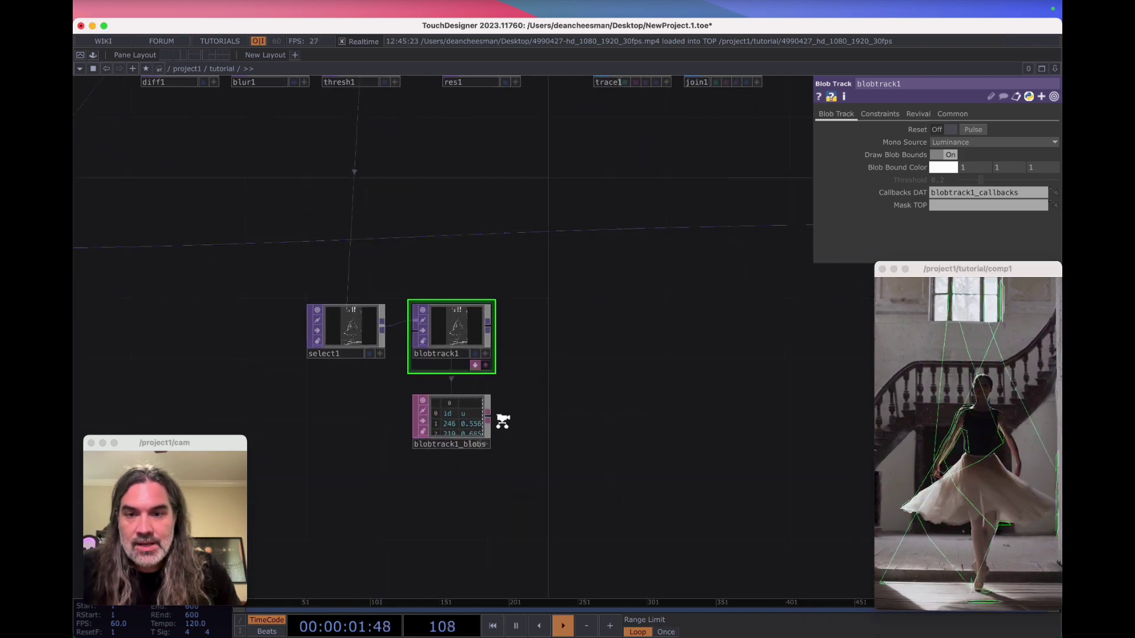
Add a DAT to CHOP fed by the blobtrack1_blobs table and place it beside the table.
{"action": "scroll", "coordinate": [502, 421], "scroll_direction": "up", "scroll_amount": 4}
{"action": "left_click", "coordinate": [486, 419]}
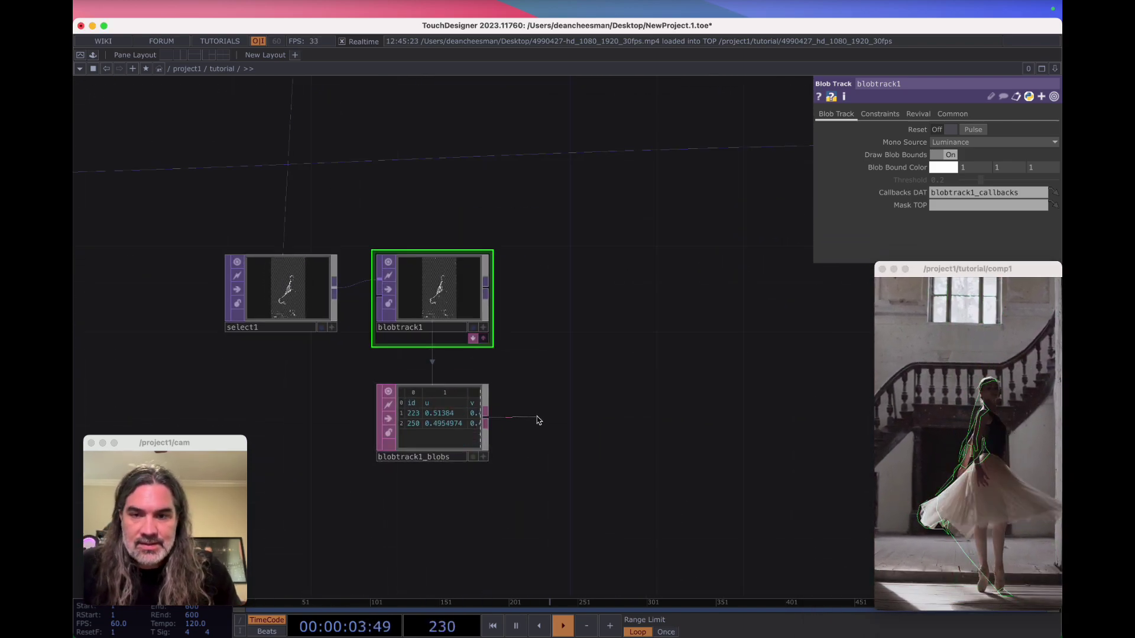
{"action": "key", "text": "Tab"}
{"action": "left_click", "coordinate": [403, 271]}
{"action": "left_click", "coordinate": [367, 282]}
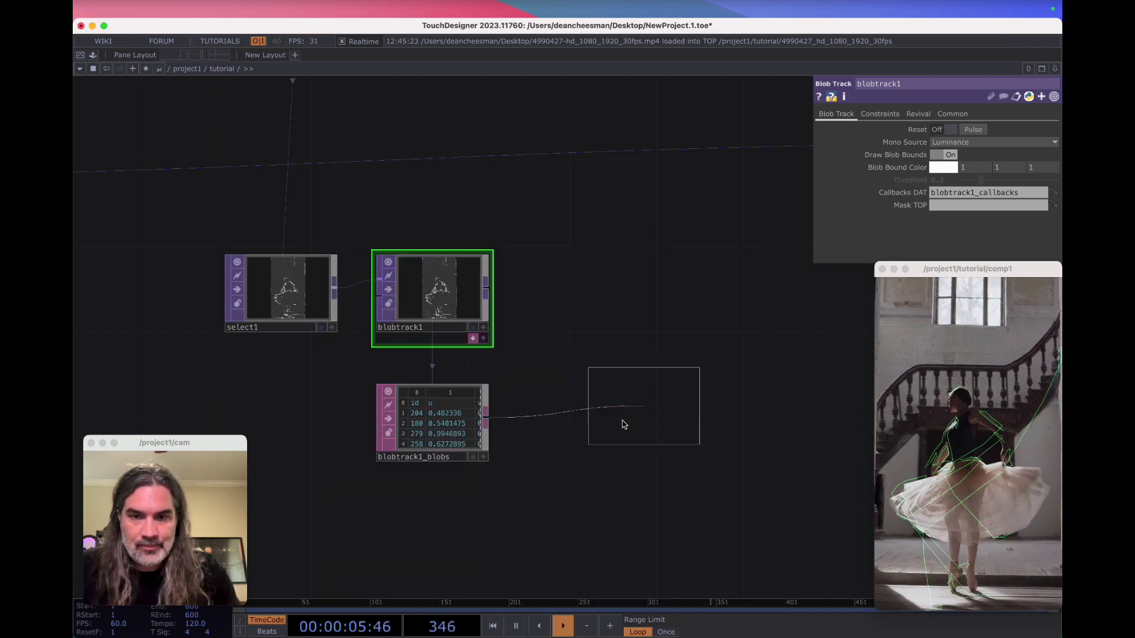
{"action": "left_click", "coordinate": [608, 422]}
Close the floating comp1 viewer window.
{"action": "scroll", "coordinate": [607, 421], "scroll_direction": "up", "scroll_amount": 3}
{"action": "left_click_drag", "start_coordinate": [974, 273], "coordinate": [973, 427]}
{"action": "left_click", "coordinate": [882, 423]}
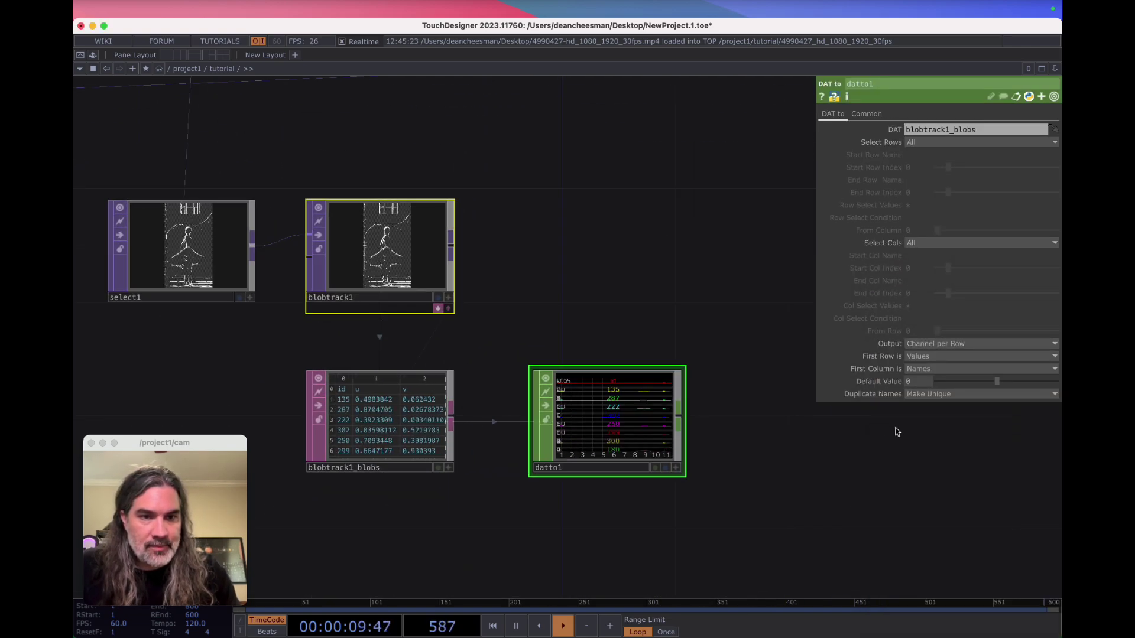
Configure datto1 with Output as Channel per Column, First Row as Names and First Column as Values.
{"action": "scroll", "coordinate": [615, 417], "scroll_direction": "up", "scroll_amount": 4}
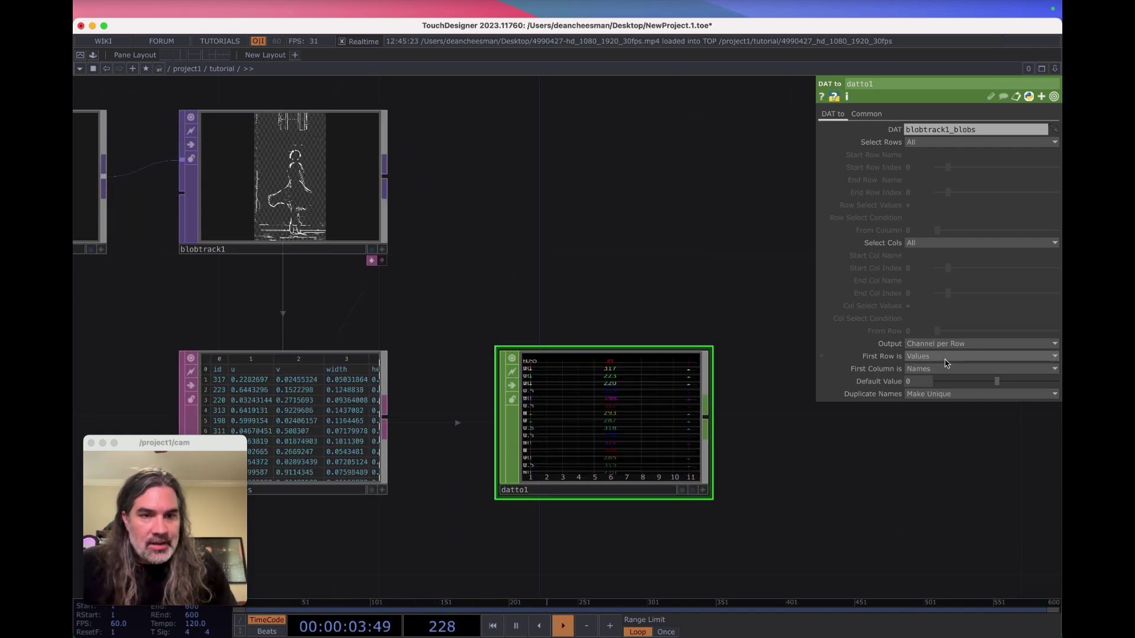
{"action": "left_click", "coordinate": [930, 345]}
{"action": "left_click", "coordinate": [930, 356]}
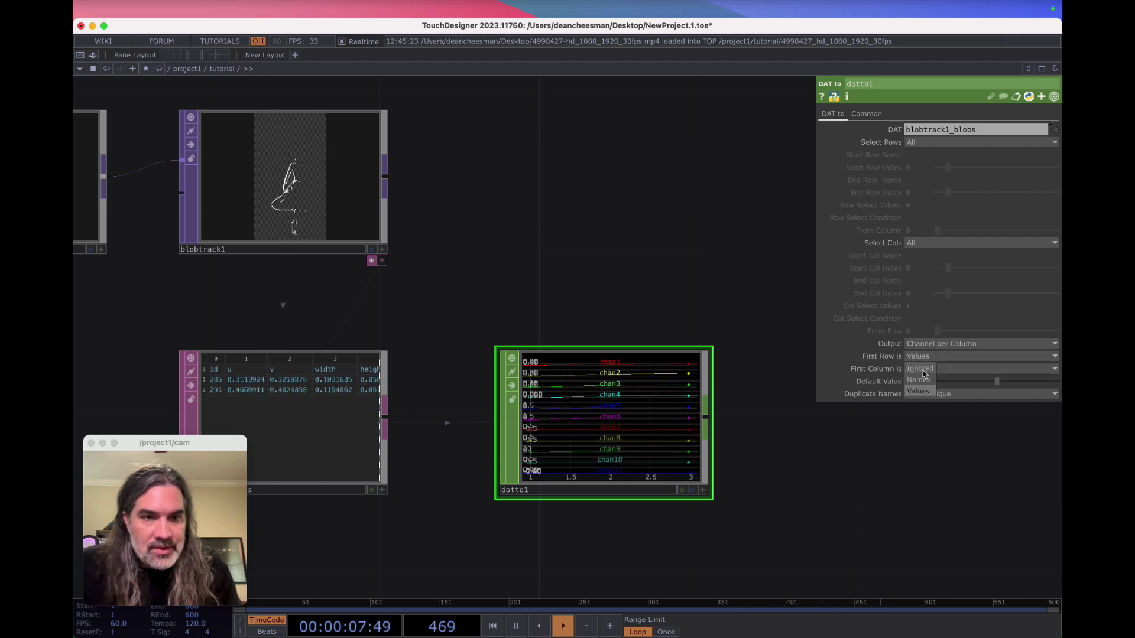
{"action": "left_click", "coordinate": [928, 370]}
{"action": "left_click", "coordinate": [918, 405]}
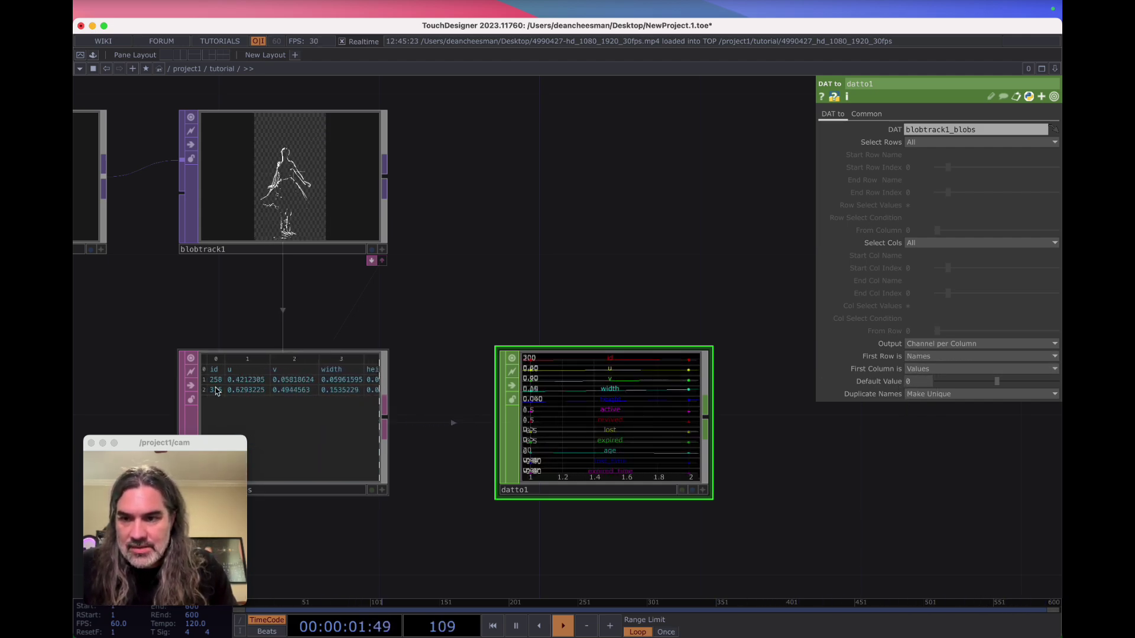
{"action": "scroll", "coordinate": [623, 421], "scroll_direction": "up", "scroll_amount": 4}
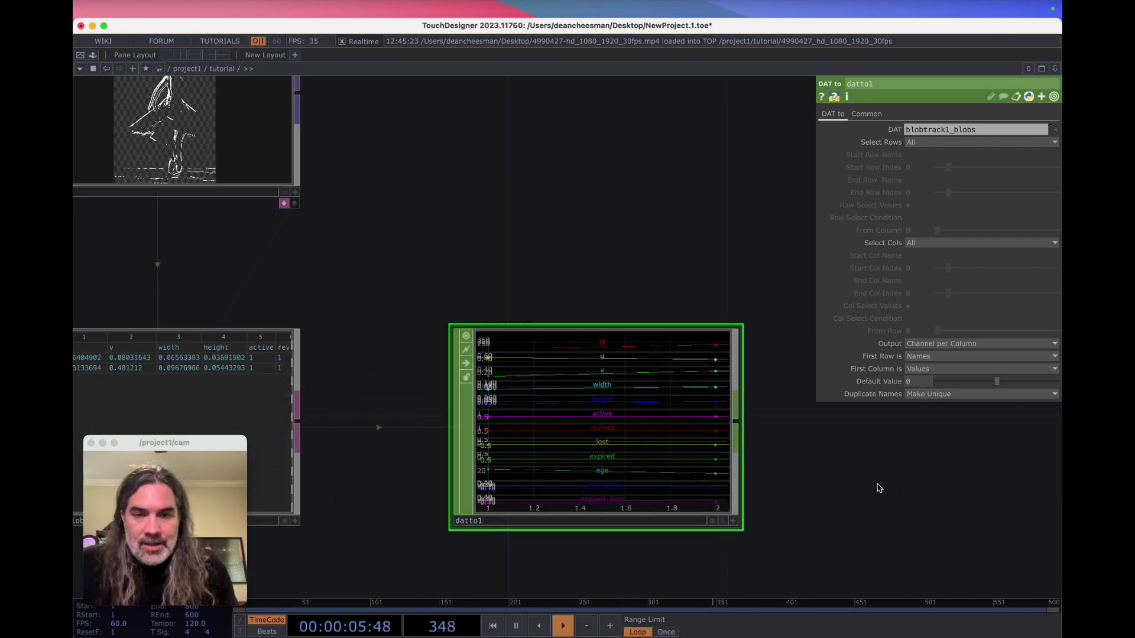
Add a Null CHOP after datto1 and connect datto1's output to it.
{"action": "left_click_drag", "start_coordinate": [861, 476], "coordinate": [599, 371]}
{"action": "scroll", "coordinate": [583, 368], "scroll_direction": "down", "scroll_amount": 2}
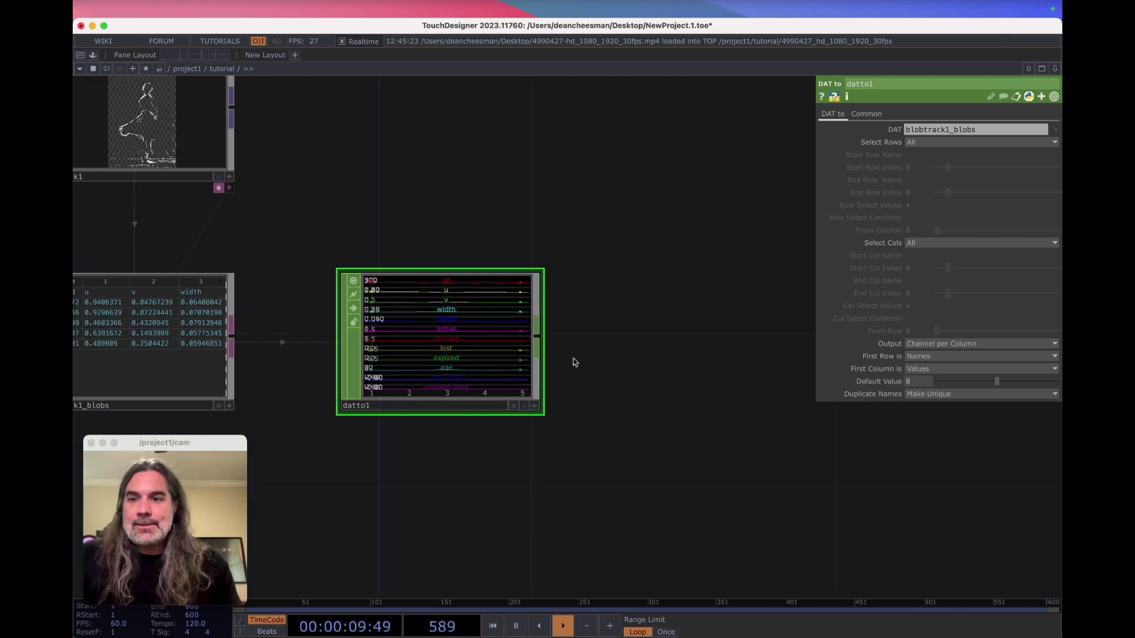
{"action": "scroll", "coordinate": [573, 360], "scroll_direction": "down", "scroll_amount": 5}
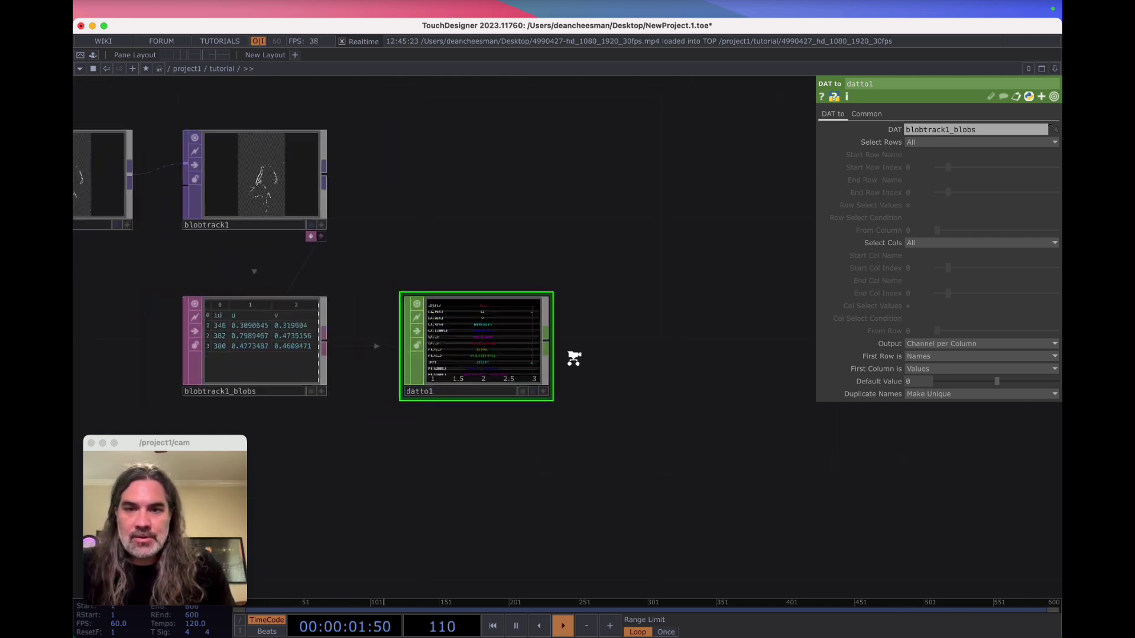
{"action": "scroll", "coordinate": [576, 357], "scroll_direction": "up", "scroll_amount": 3}
{"action": "key", "text": "Tab"}
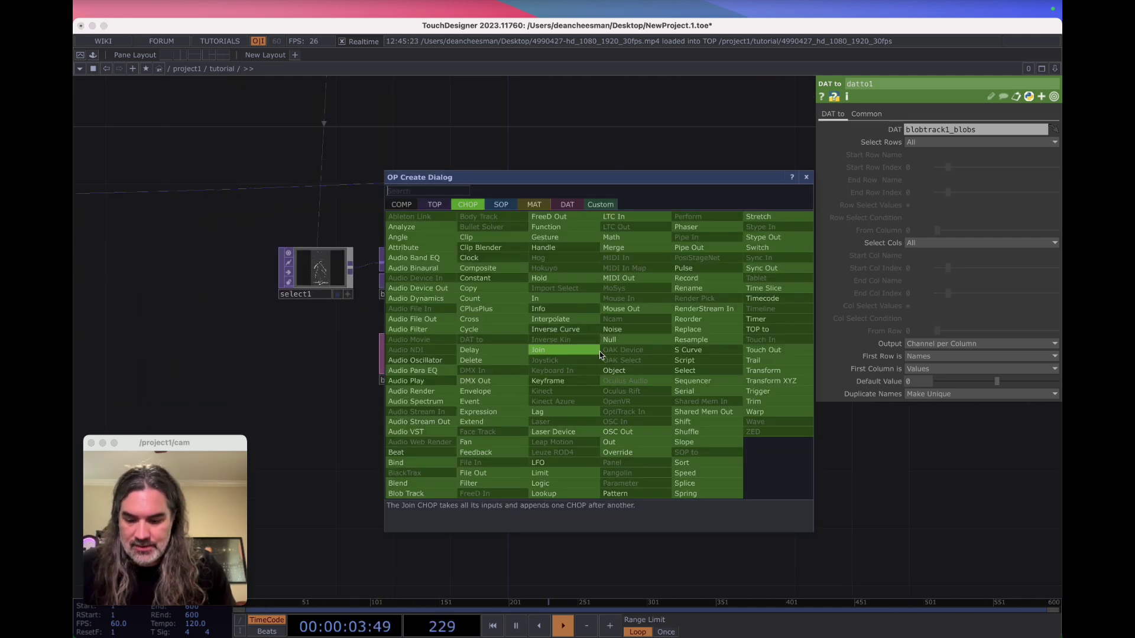
{"action": "left_click", "coordinate": [615, 348]}
{"action": "left_click", "coordinate": [691, 387]}
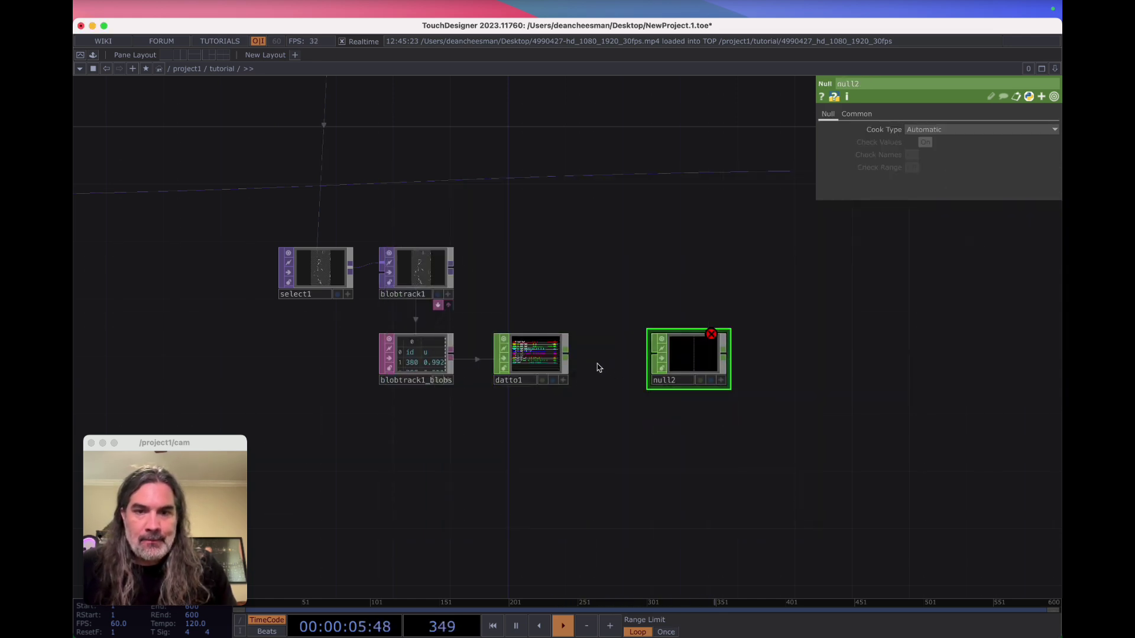
{"action": "left_click_drag", "start_coordinate": [644, 413], "coordinate": [488, 426]}
{"action": "left_click_drag", "start_coordinate": [760, 382], "coordinate": [654, 398]}
{"action": "scroll", "coordinate": [635, 396], "scroll_direction": "up", "scroll_amount": 1}
{"action": "left_click_drag", "start_coordinate": [586, 407], "coordinate": [692, 372]}
{"action": "scroll", "coordinate": [692, 373], "scroll_direction": "down", "scroll_amount": 3}
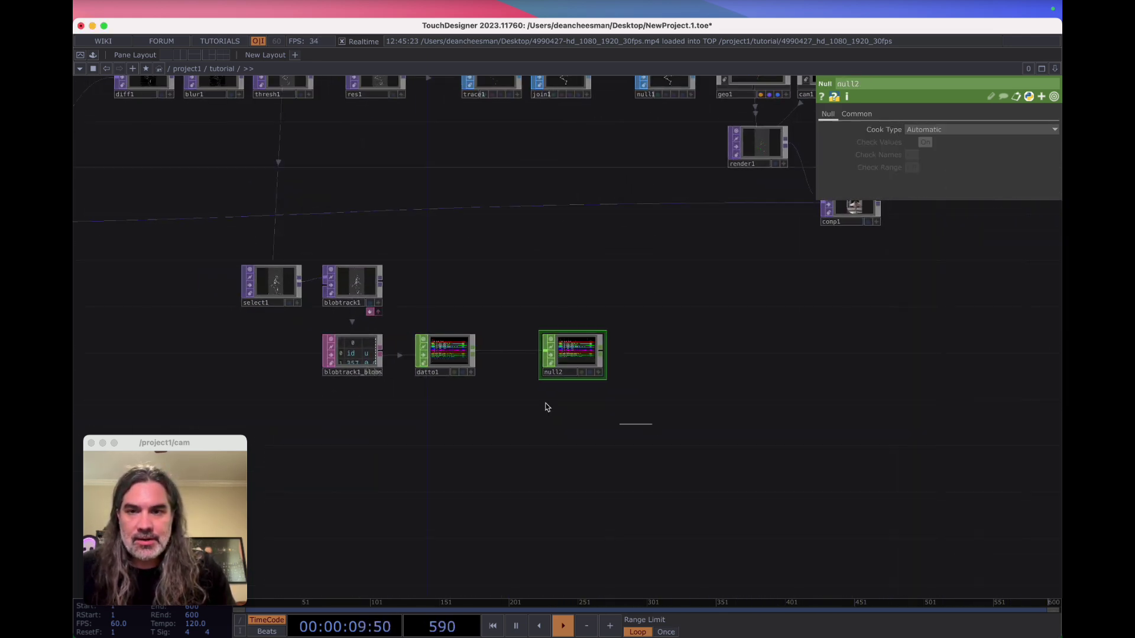
Add a Box SOP above and beyond null2 and feed it into a new Geometry COMP.
{"action": "left_click_drag", "start_coordinate": [262, 281], "coordinate": [270, 420]}
{"action": "left_click_drag", "start_coordinate": [420, 338], "coordinate": [413, 176]}
{"action": "left_click_drag", "start_coordinate": [271, 266], "coordinate": [253, 302]}
{"action": "scroll", "coordinate": [608, 297], "scroll_direction": "right", "scroll_amount": 3}
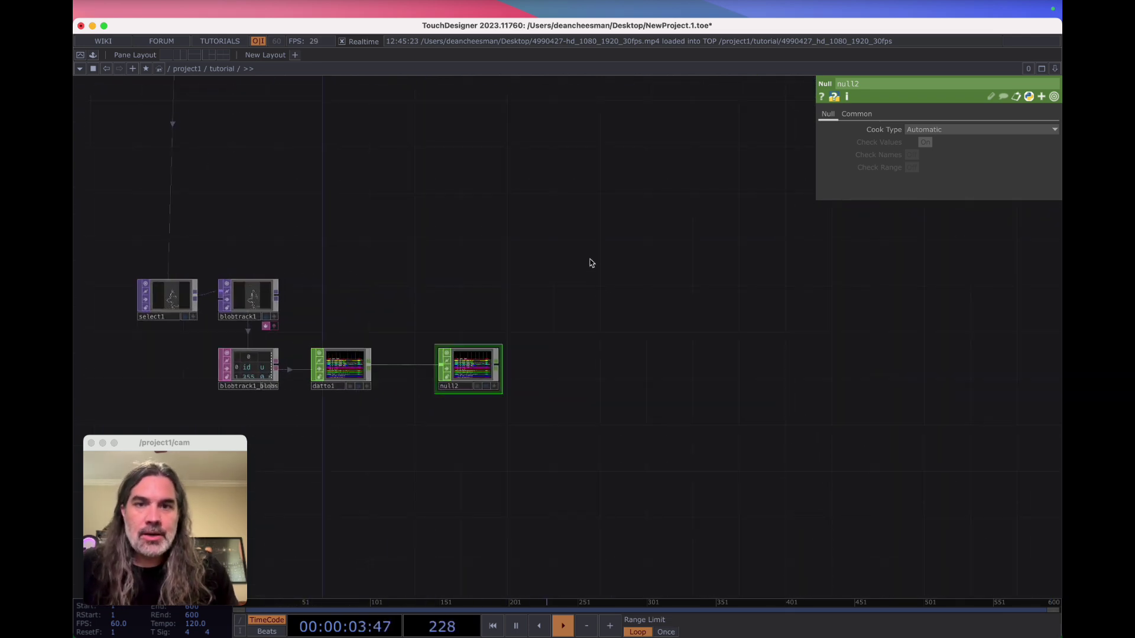
{"action": "key", "text": "Tab"}
{"action": "left_click", "coordinate": [490, 112]}
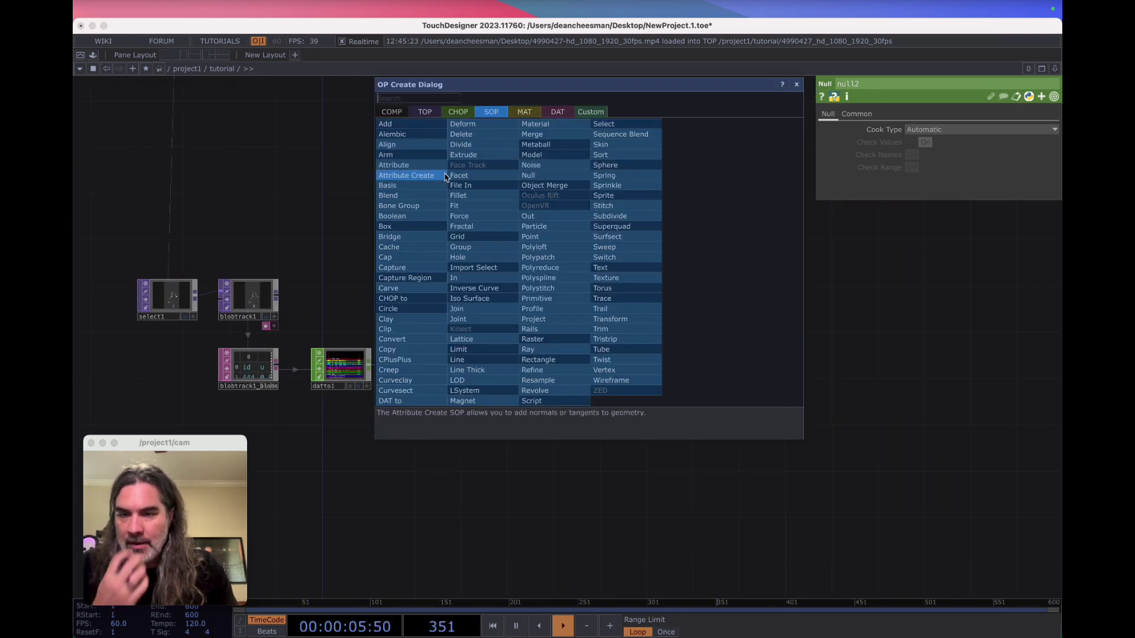
{"action": "left_click", "coordinate": [407, 227]}
{"action": "left_click", "coordinate": [571, 286]}
{"action": "scroll", "coordinate": [591, 295], "scroll_direction": "right", "scroll_amount": 3}
{"action": "left_click", "coordinate": [546, 289]}
{"action": "left_click", "coordinate": [347, 138]}
{"action": "left_click", "coordinate": [360, 241]}
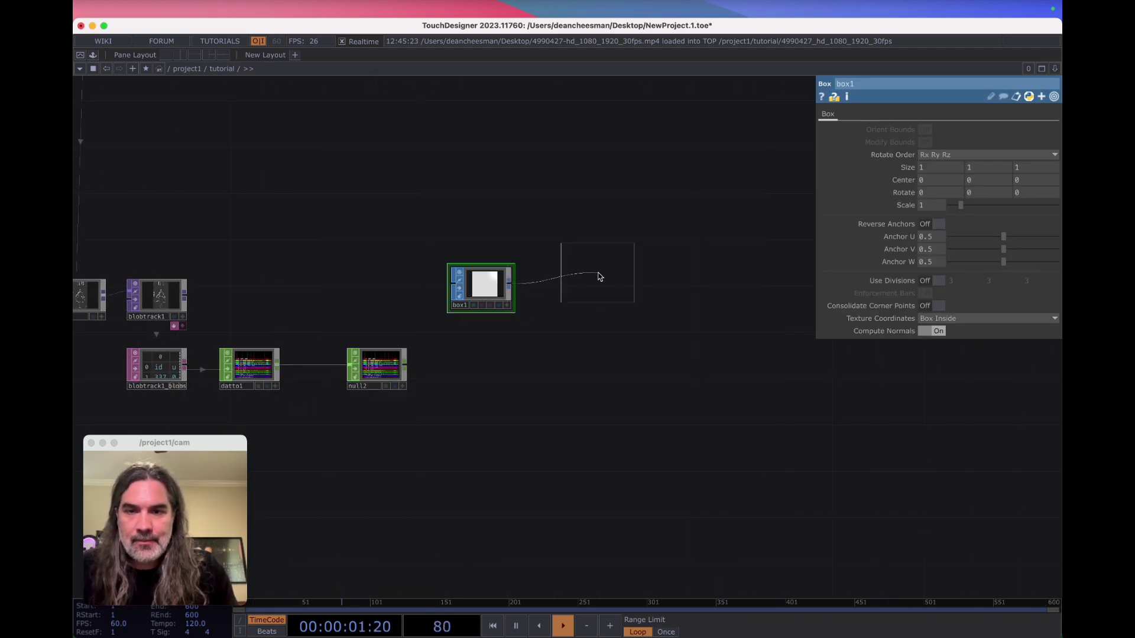
{"action": "left_click", "coordinate": [567, 284]}
Add a Line MAT, assign it to geo2 as its material, and place it above the Geometry node.
{"action": "double_click", "coordinate": [562, 219]}
{"action": "left_click", "coordinate": [494, 71]}
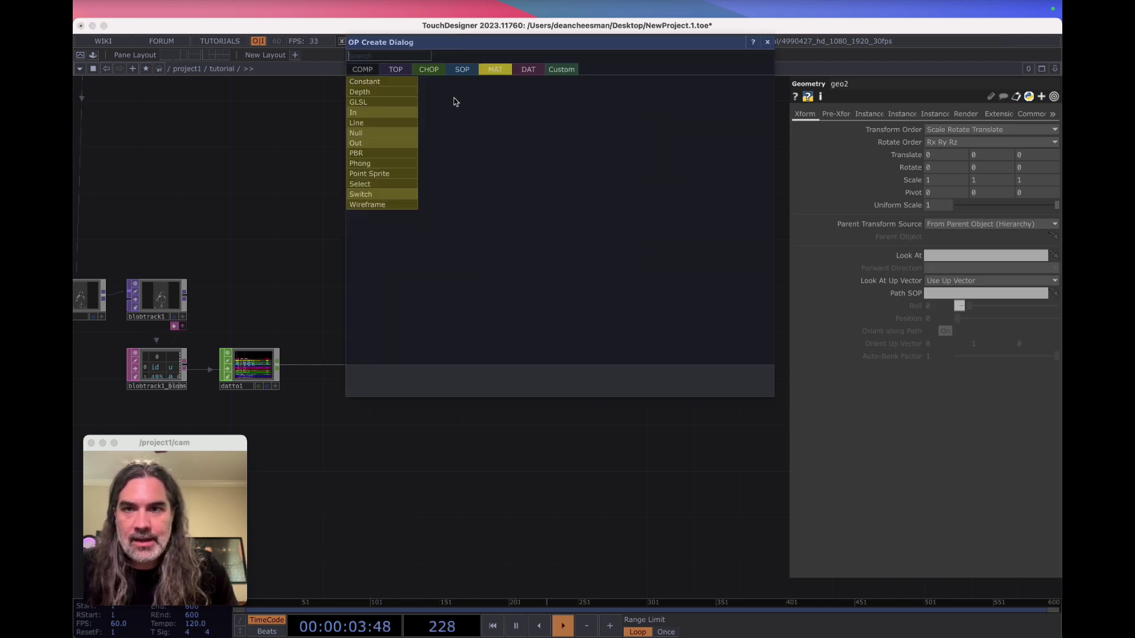
{"action": "left_click", "coordinate": [384, 123]}
{"action": "left_click", "coordinate": [554, 208]}
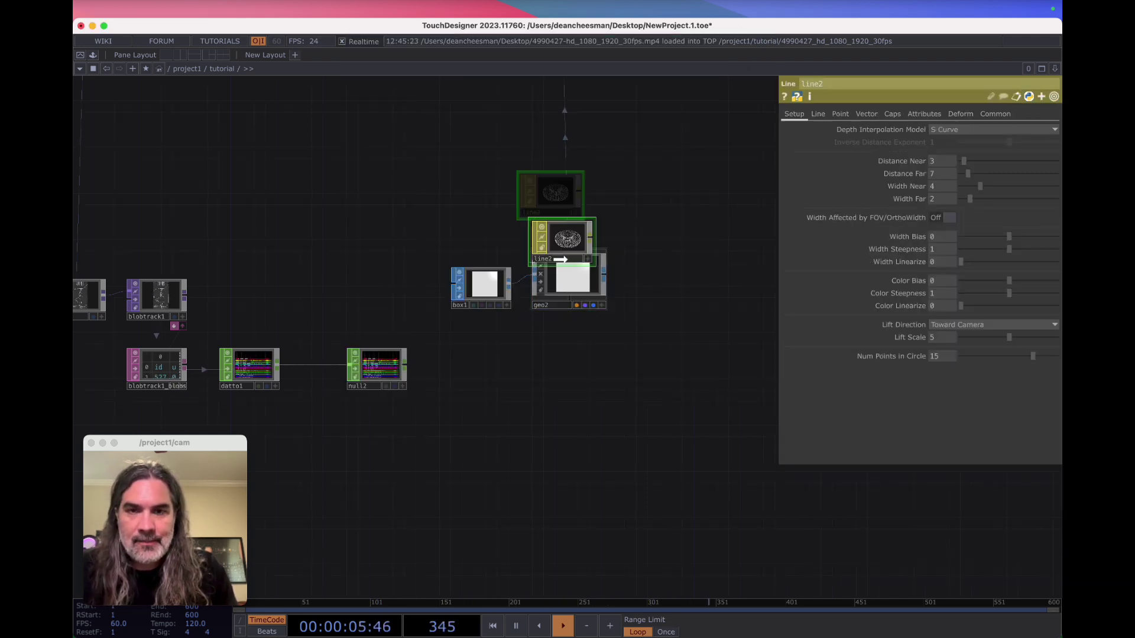
{"action": "left_click_drag", "start_coordinate": [561, 261], "coordinate": [562, 260]}
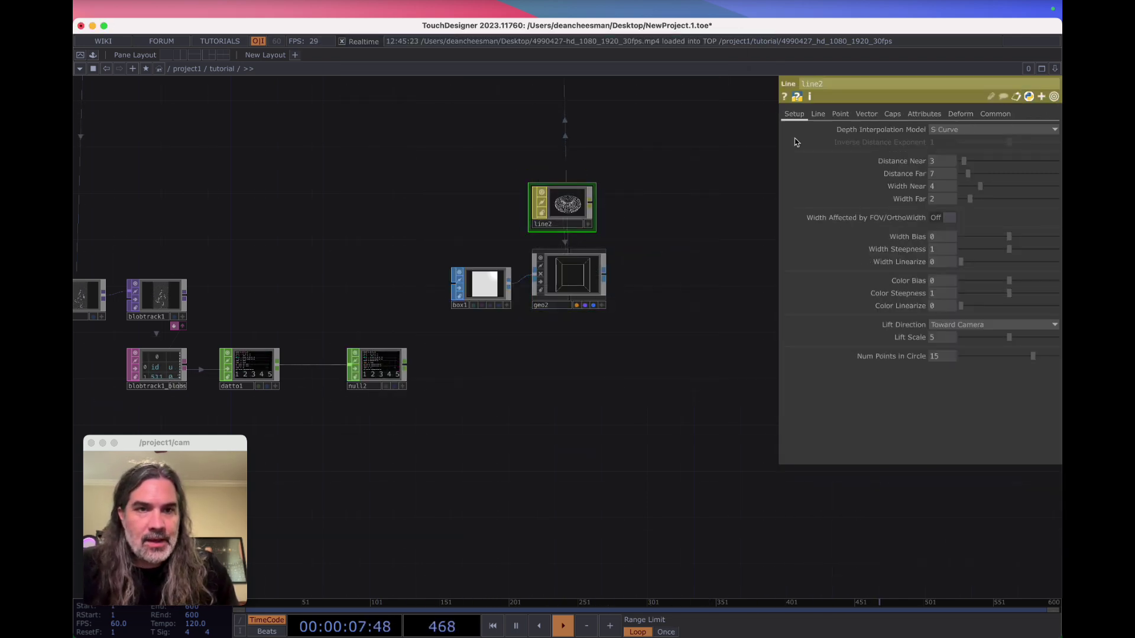
Set the Line Near Color of line2 to blue, with red 0, green 0.18 and blue 1.
{"action": "left_click", "coordinate": [819, 114]}
{"action": "left_click", "coordinate": [942, 211]}
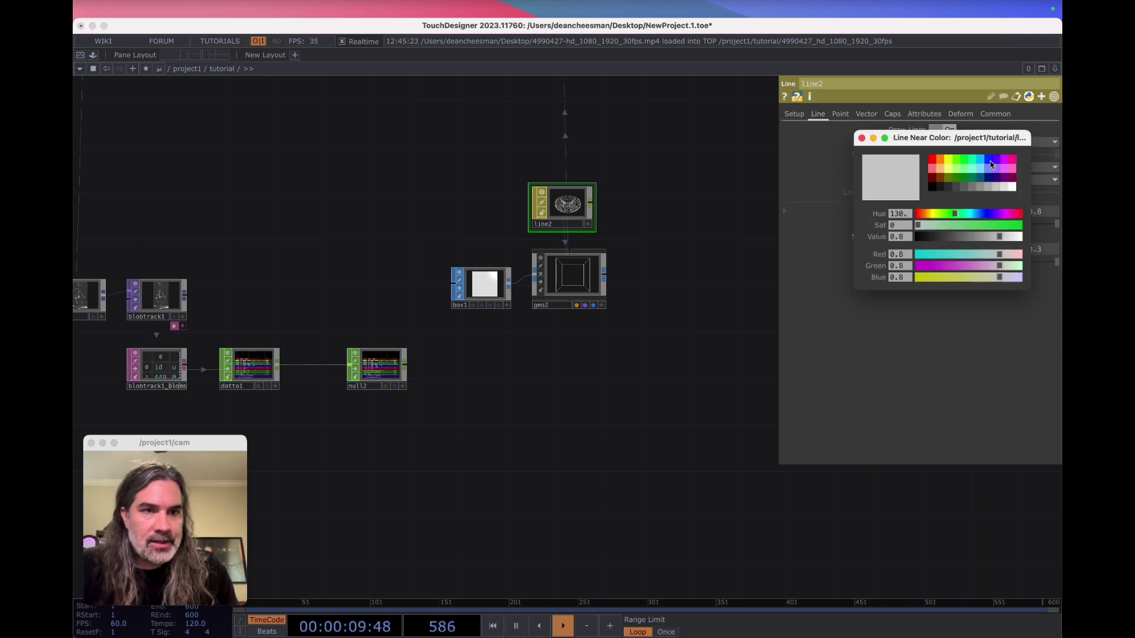
{"action": "left_click", "coordinate": [989, 161]}
{"action": "scroll", "coordinate": [614, 300], "scroll_direction": "up", "scroll_amount": 3}
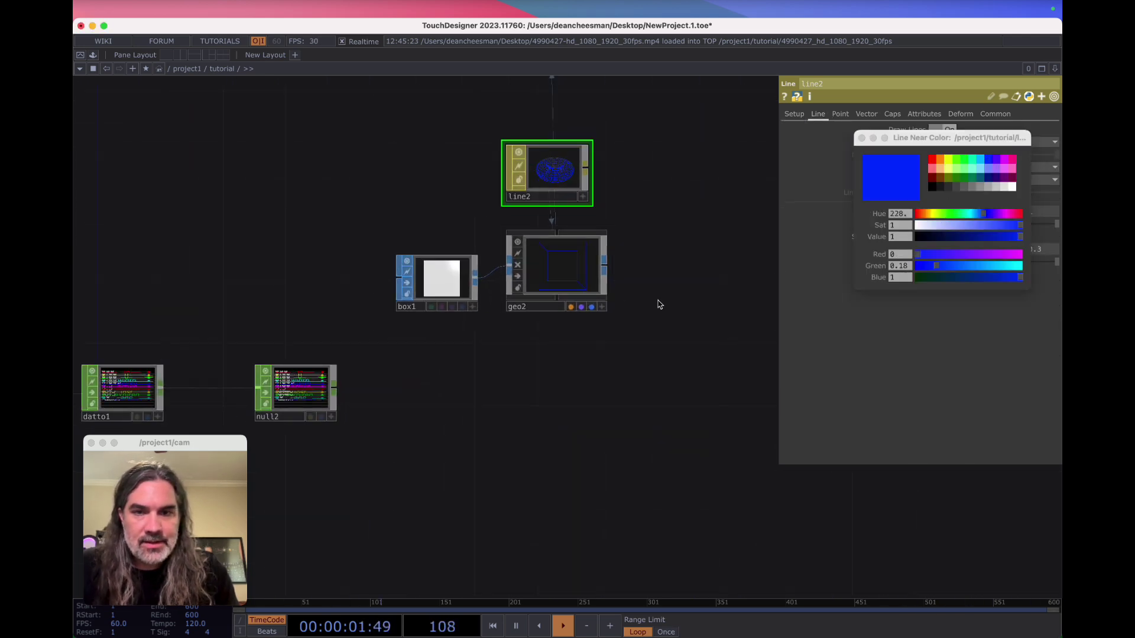
Replace the Box SOP with a Rectangle SOP connected to the geo2 input.
{"action": "left_click", "coordinate": [446, 279]}
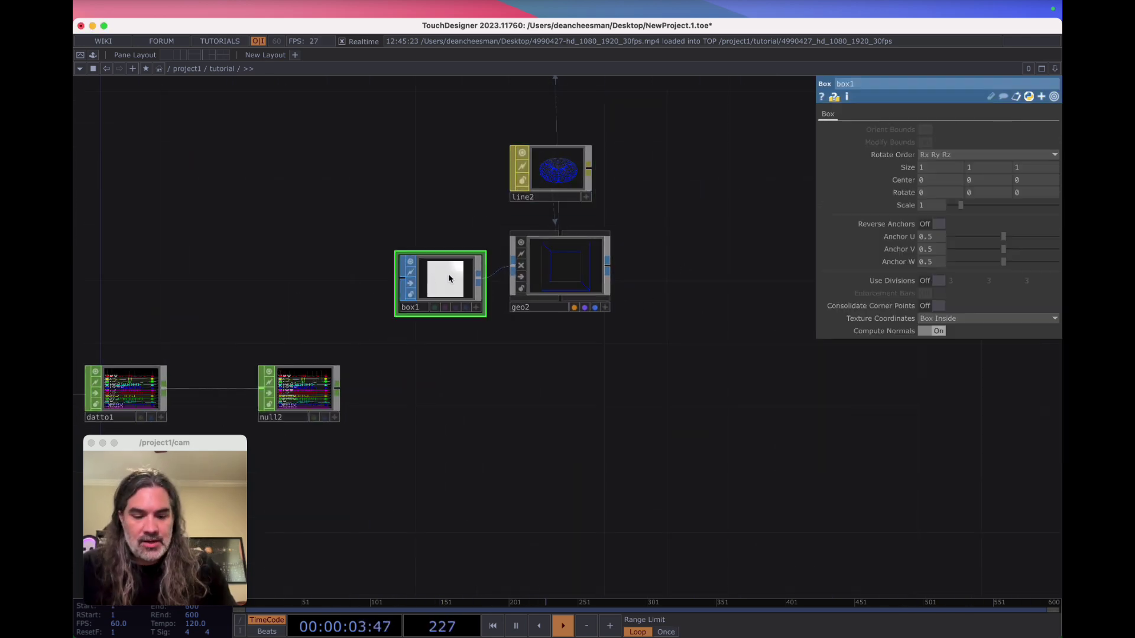
{"action": "key", "text": "Delete"}
{"action": "key", "text": "Tab"}
{"action": "type", "text": "rec"}
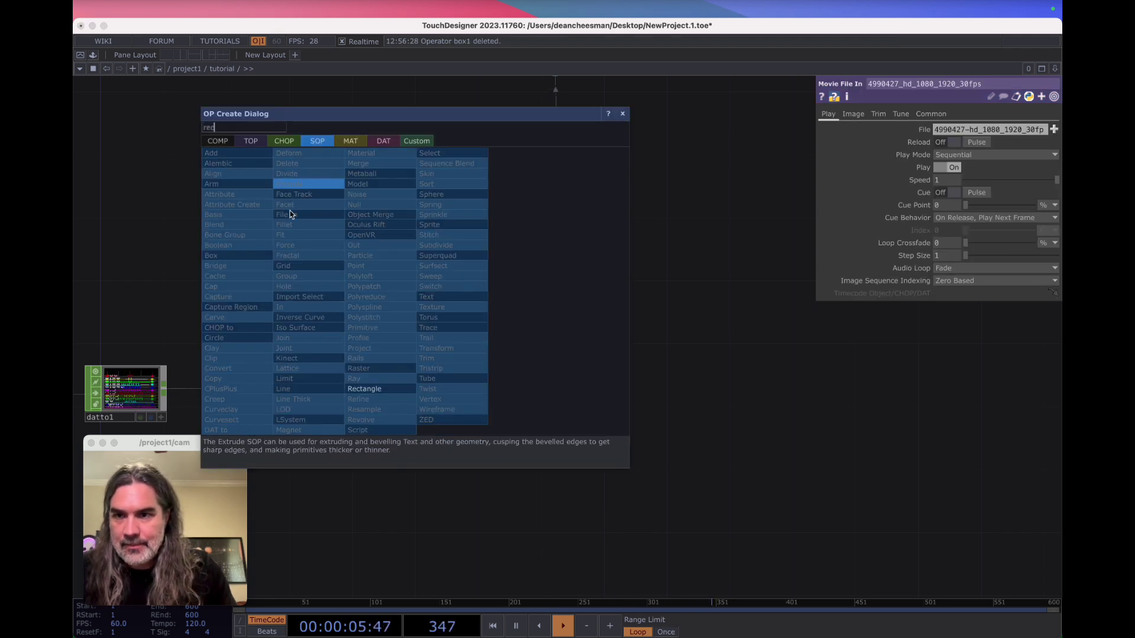
{"action": "left_click", "coordinate": [364, 388]}
{"action": "left_click", "coordinate": [462, 279]}
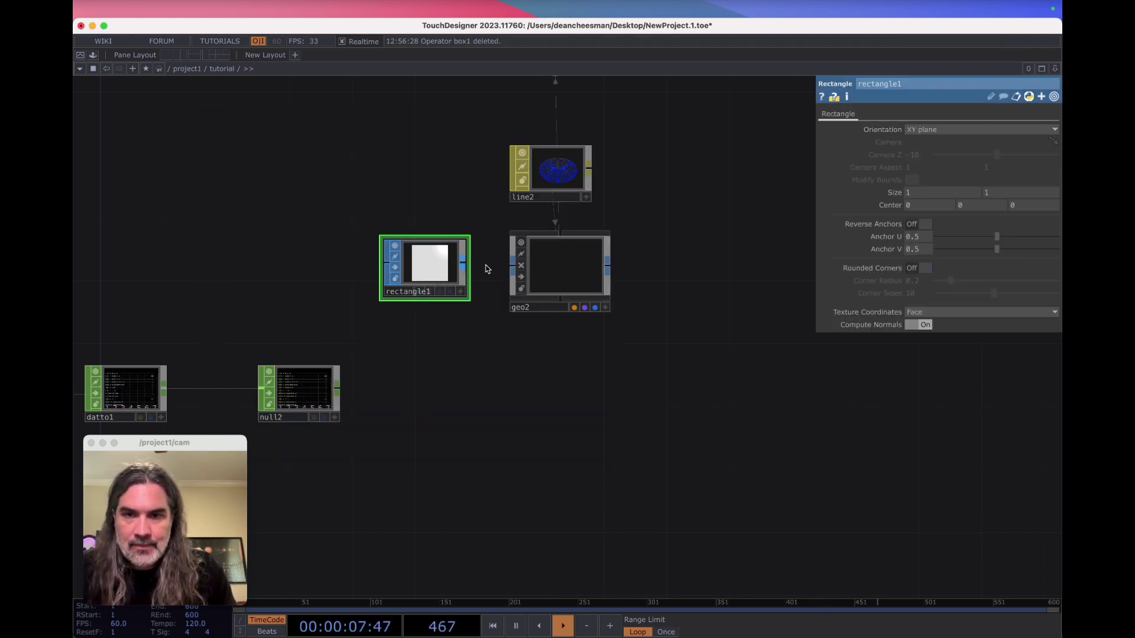
{"action": "scroll", "coordinate": [565, 329], "scroll_direction": "down", "scroll_amount": 5}
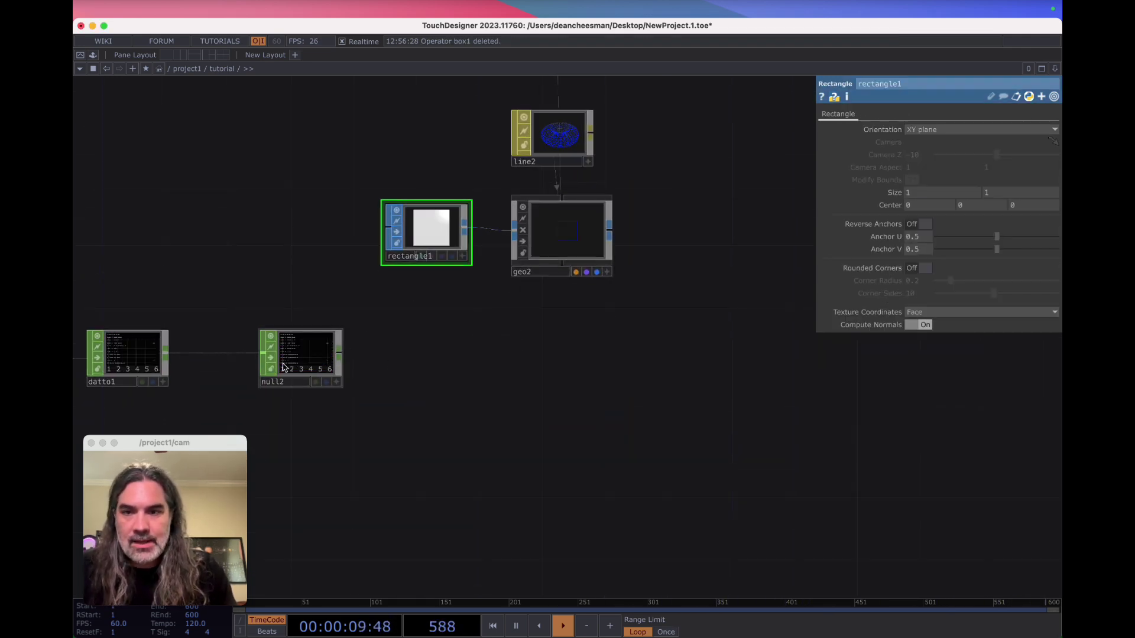
Align null2 beneath rectangle1, then enable instancing on geo2 with null2 as the Default Instance OP.
{"action": "left_click_drag", "start_coordinate": [276, 370], "coordinate": [357, 364]}
{"action": "left_click", "coordinate": [567, 260]}
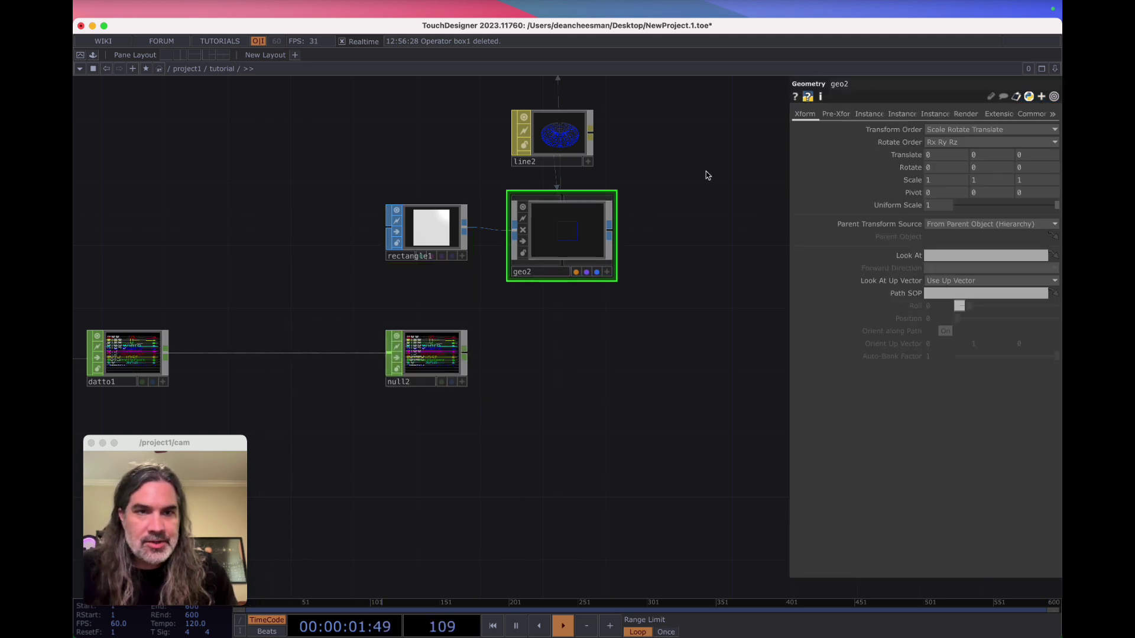
{"action": "left_click", "coordinate": [868, 114]}
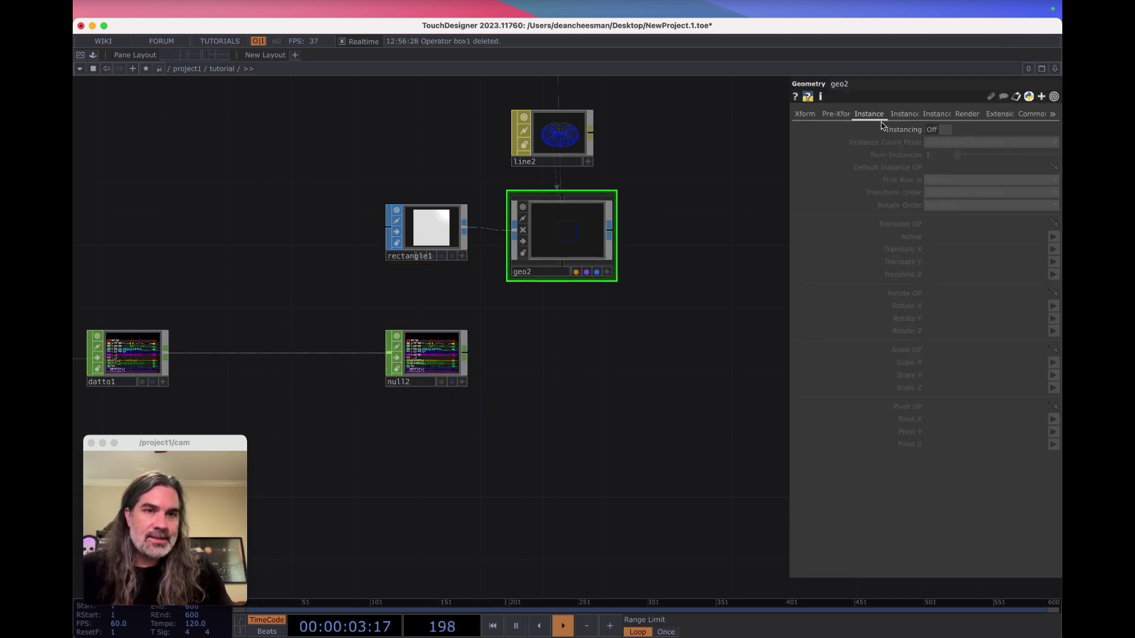
{"action": "left_click", "coordinate": [945, 130]}
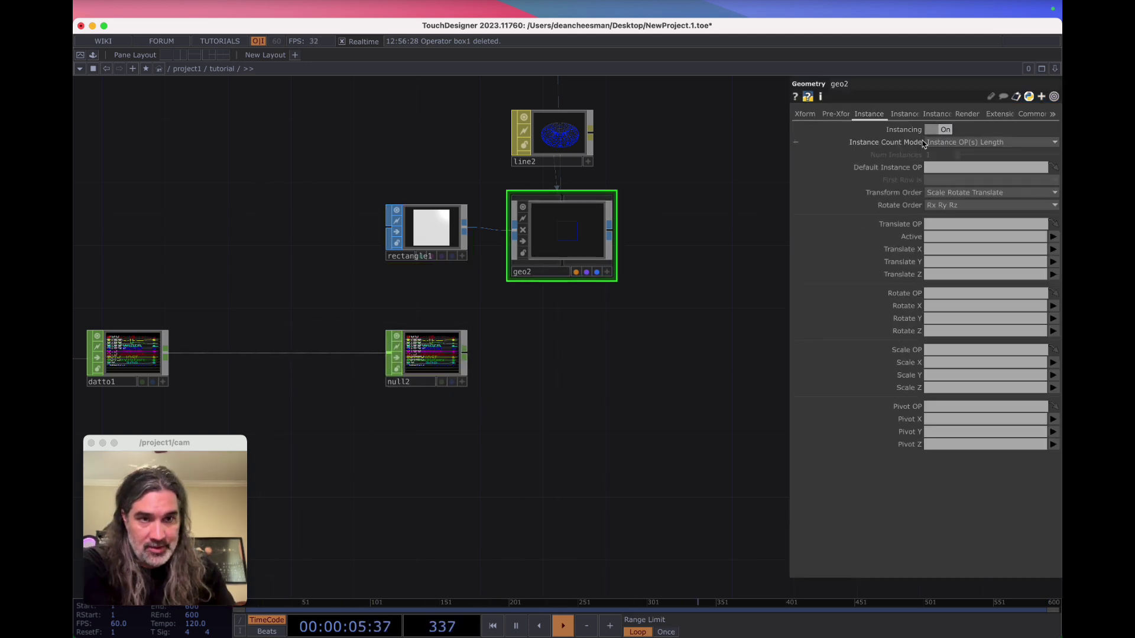
{"action": "left_click_drag", "start_coordinate": [449, 368], "coordinate": [946, 168]}
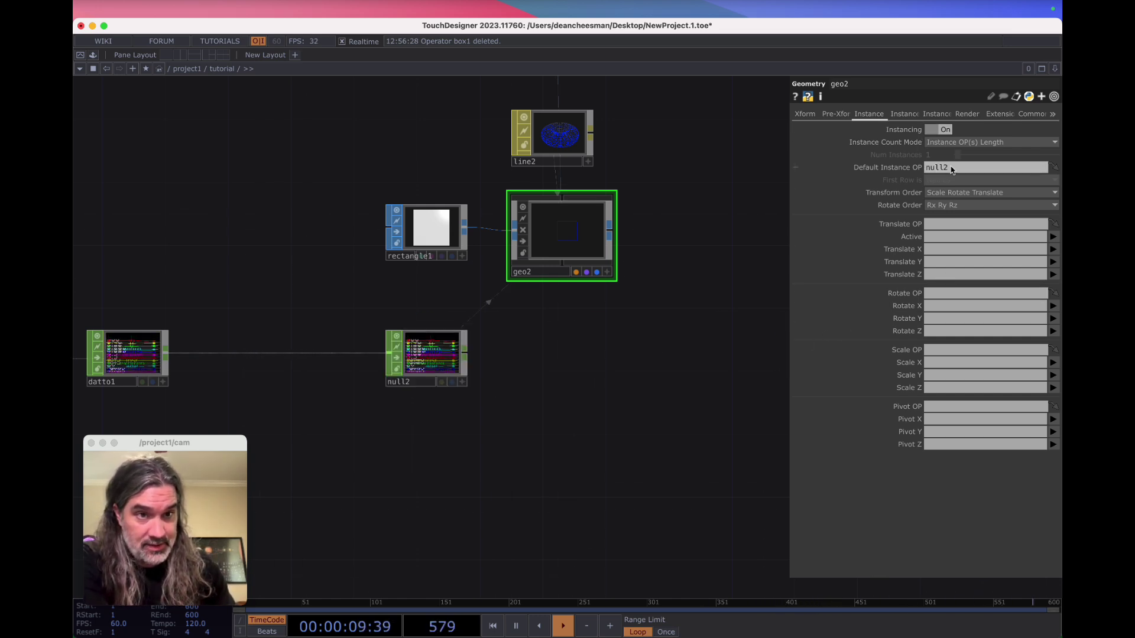
Map geo2's instance Translate X to the u channel and Translate Y to the v channel.
{"action": "left_click", "coordinate": [946, 251]}
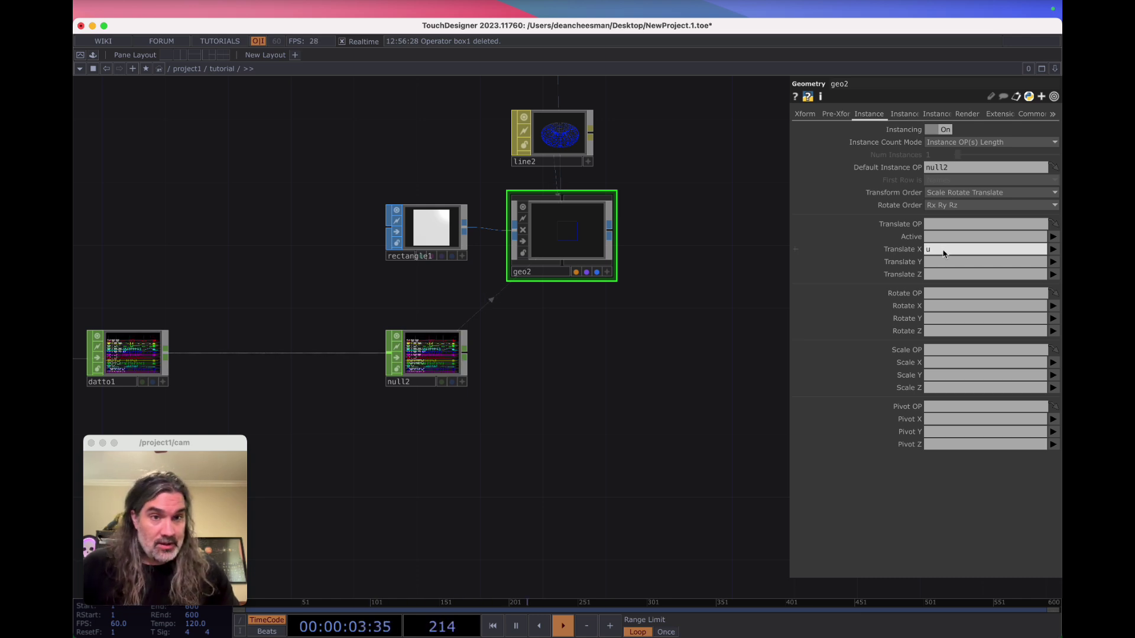
{"action": "left_click", "coordinate": [950, 262]}
{"action": "type", "text": "v"}
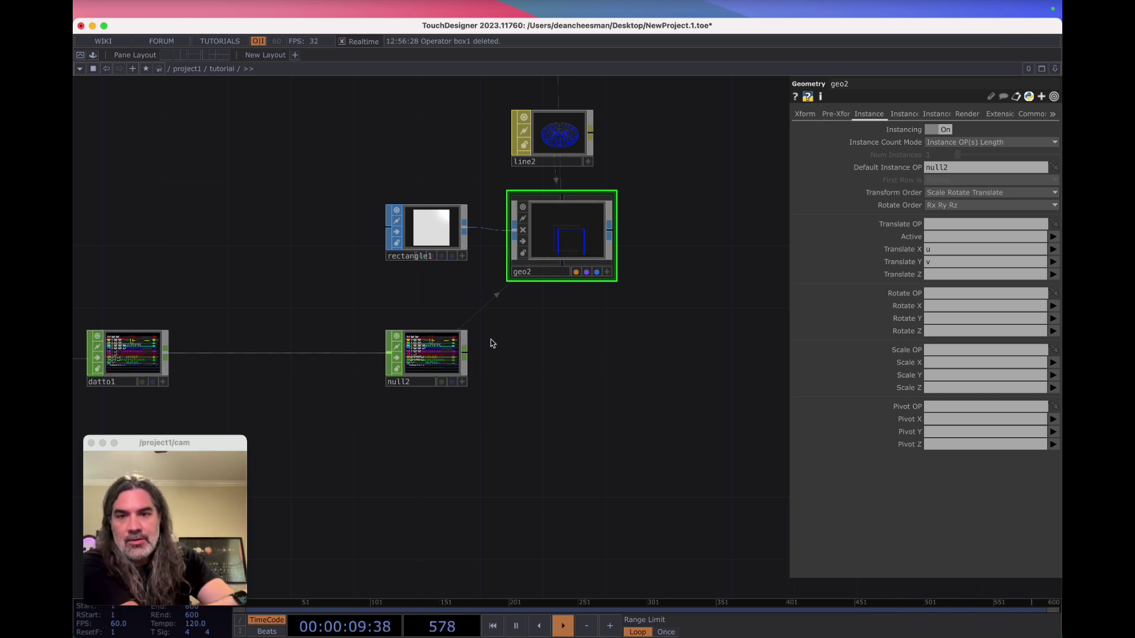
Insert a Math CHOP on the wire between datto1 and null2.
{"action": "left_click_drag", "start_coordinate": [485, 419], "coordinate": [701, 414]}
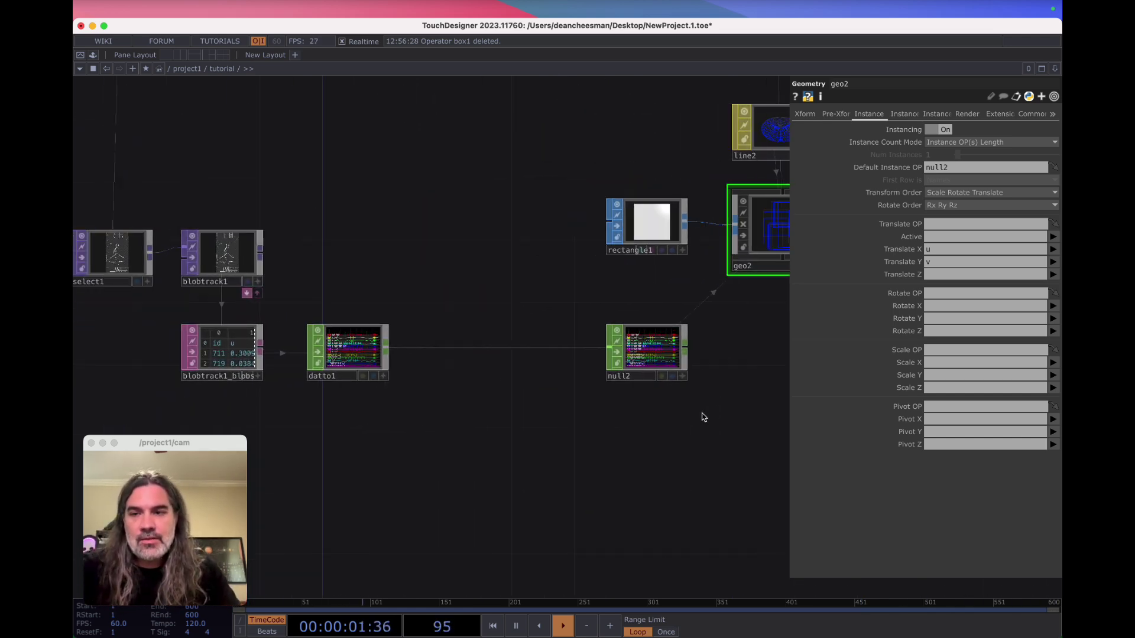
{"action": "scroll", "coordinate": [697, 410], "scroll_direction": "down", "scroll_amount": 2}
{"action": "scroll", "coordinate": [328, 276], "scroll_direction": "up", "scroll_amount": 6}
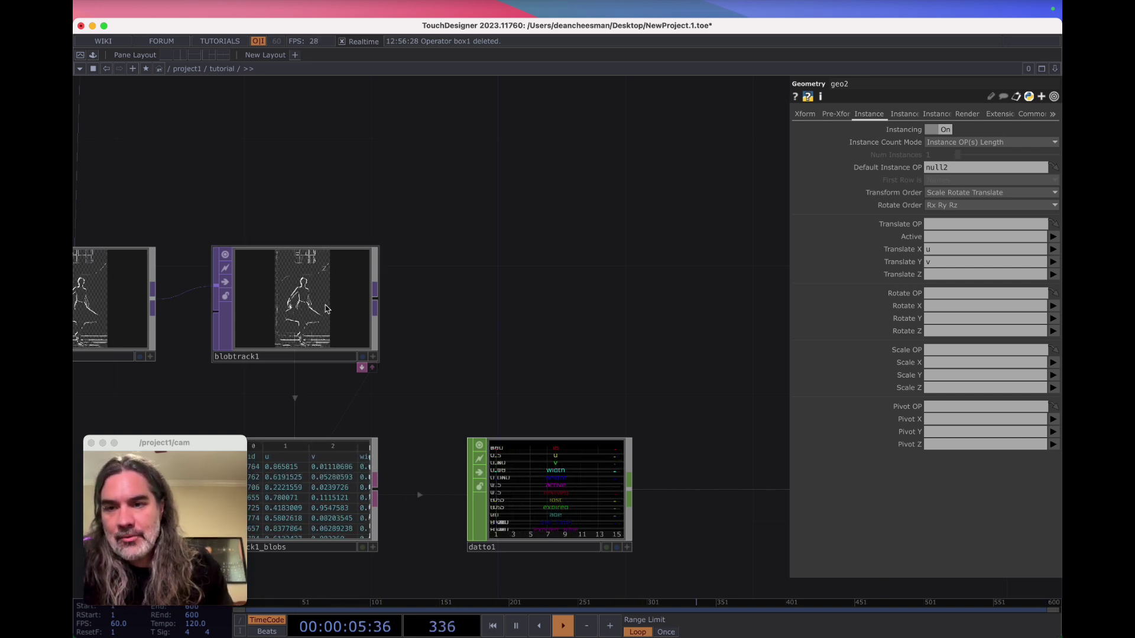
{"action": "left_click_drag", "start_coordinate": [552, 346], "coordinate": [362, 304]}
{"action": "left_click_drag", "start_coordinate": [451, 316], "coordinate": [479, 313]}
{"action": "scroll", "coordinate": [479, 313], "scroll_direction": "left", "scroll_amount": 4}
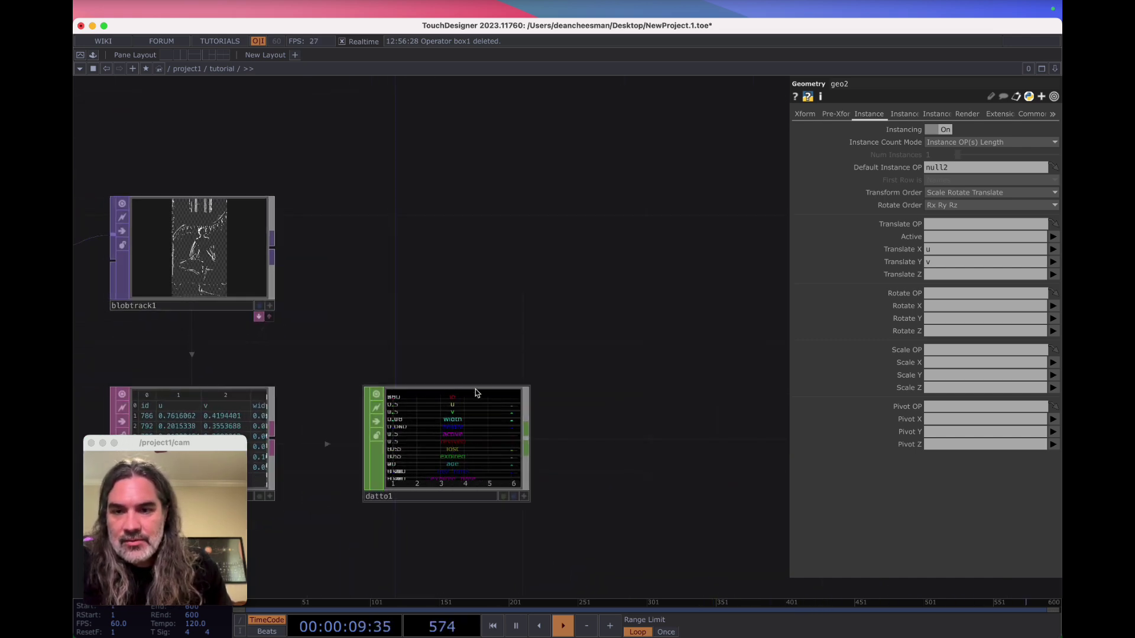
{"action": "scroll", "coordinate": [420, 309], "scroll_direction": "right", "scroll_amount": 8}
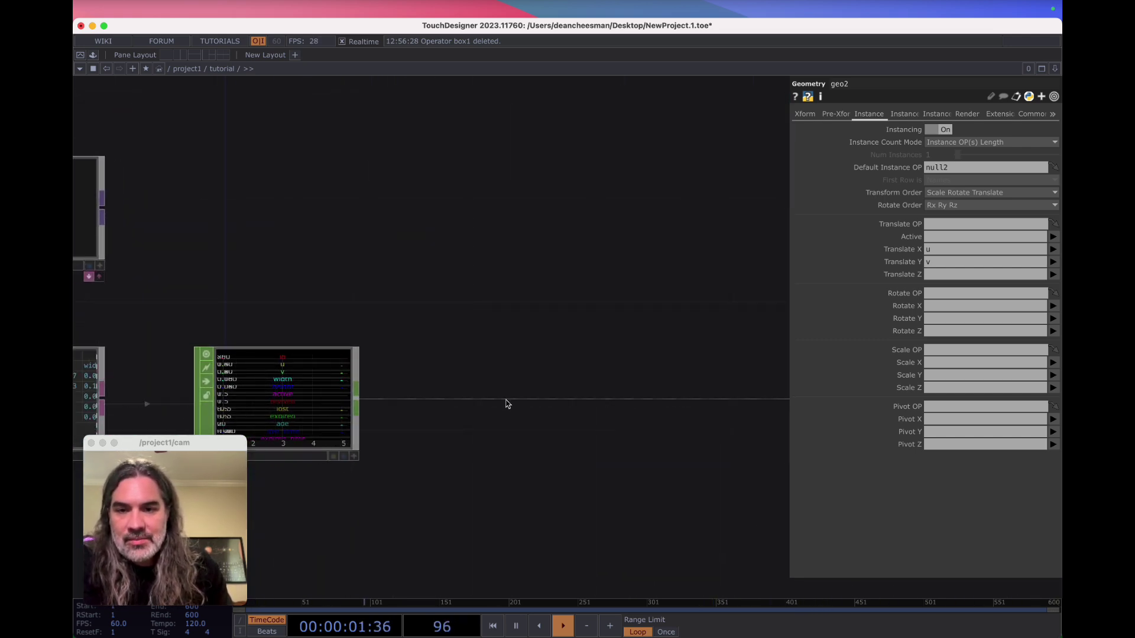
{"action": "right_click", "coordinate": [507, 404]}
{"action": "left_click", "coordinate": [527, 387]}
{"action": "type", "text": "m"}
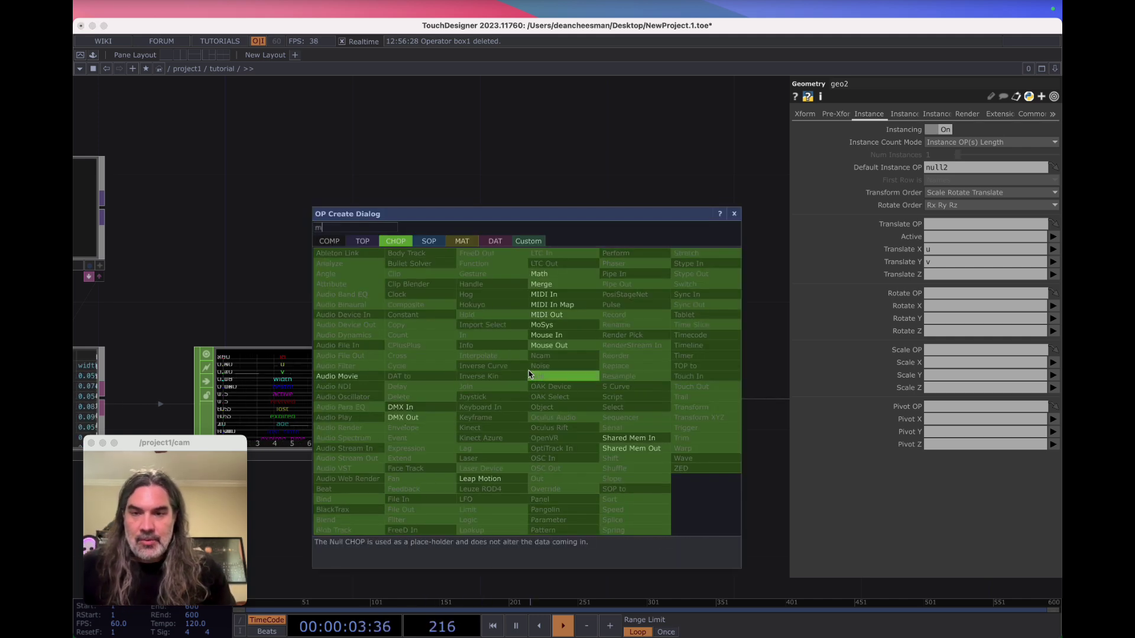
{"action": "left_click", "coordinate": [542, 273]}
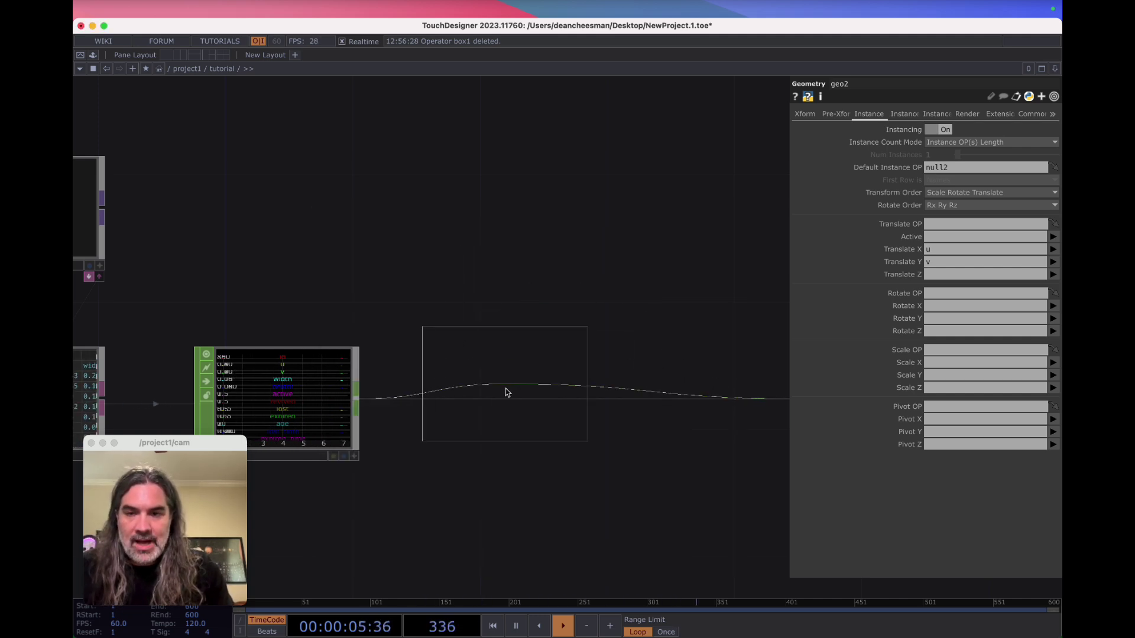
{"action": "left_click", "coordinate": [500, 409]}
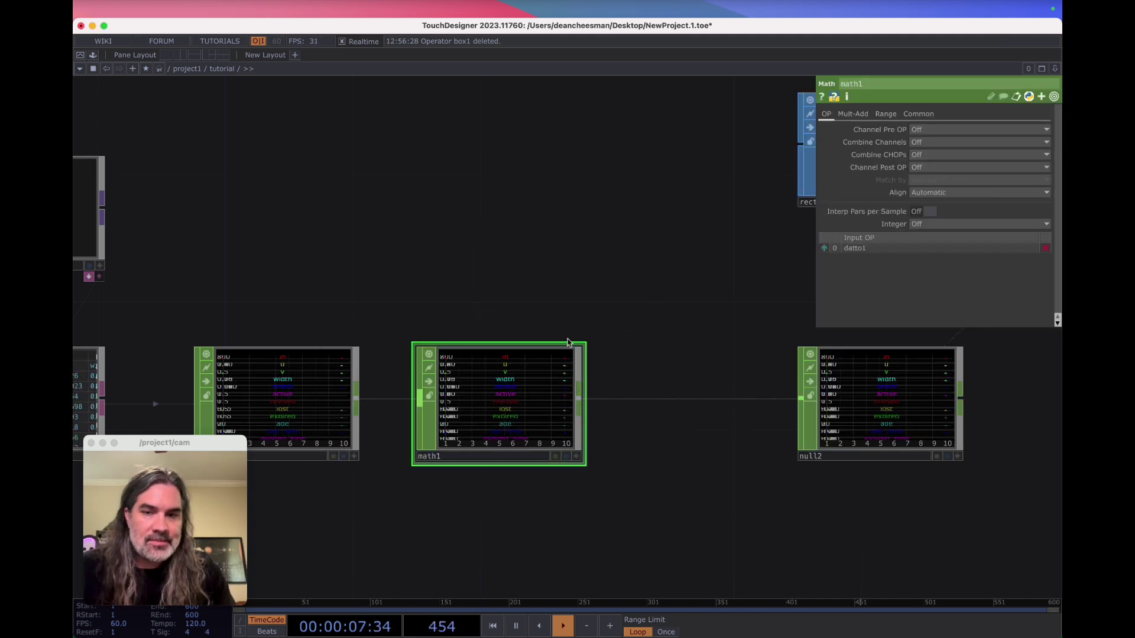
Limit the scope of math1 to the u channel and set its Multiply value to 9/16.
{"action": "left_click", "coordinate": [882, 114]}
{"action": "left_click", "coordinate": [916, 114]}
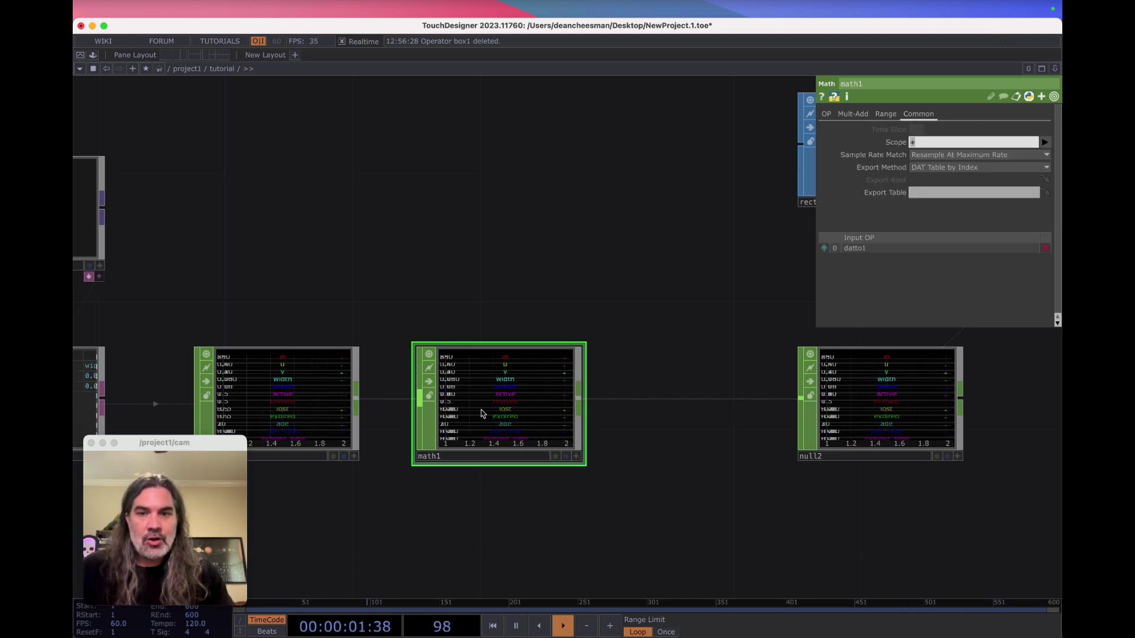
{"action": "left_click", "coordinate": [947, 143]}
{"action": "type", "text": "u"}
{"action": "key", "text": "Return"}
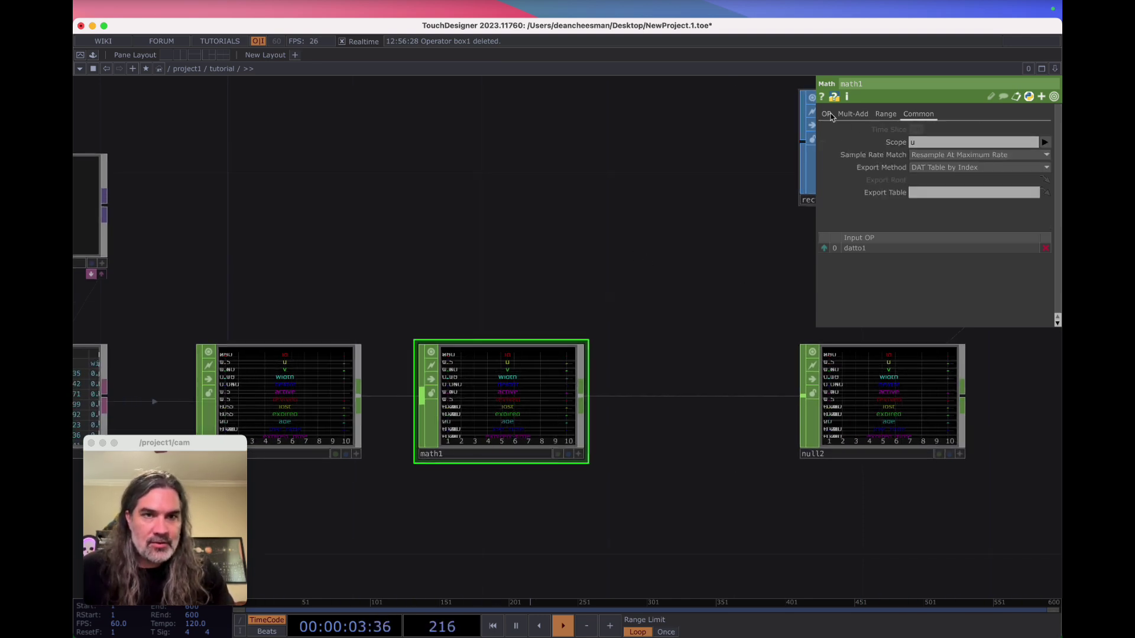
{"action": "left_click", "coordinate": [853, 114]}
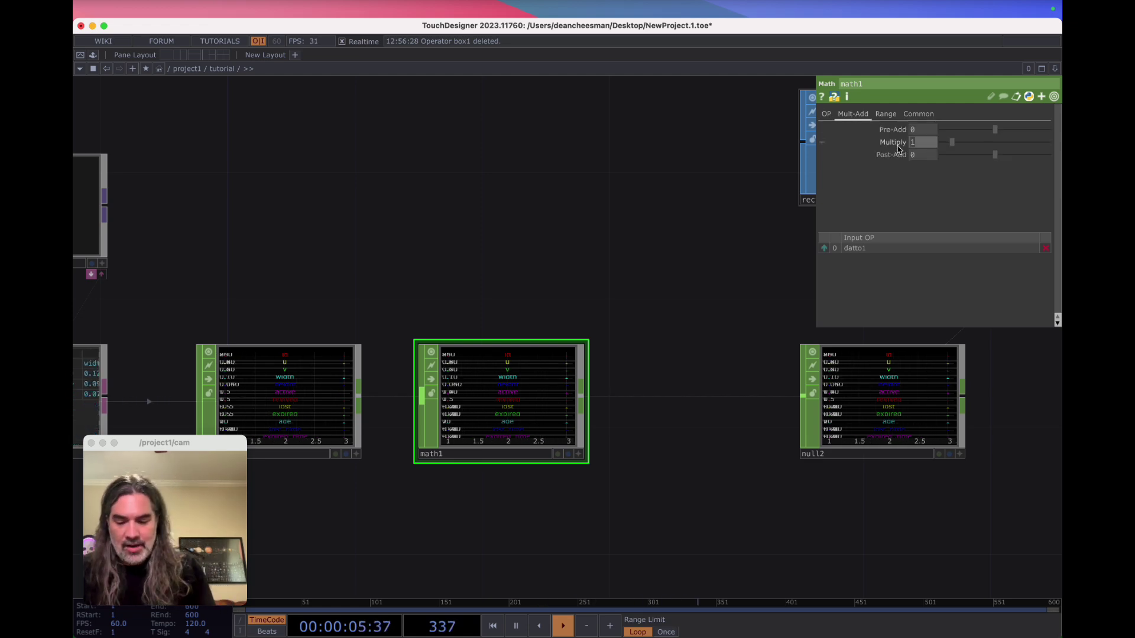
{"action": "type", "text": "9/"}
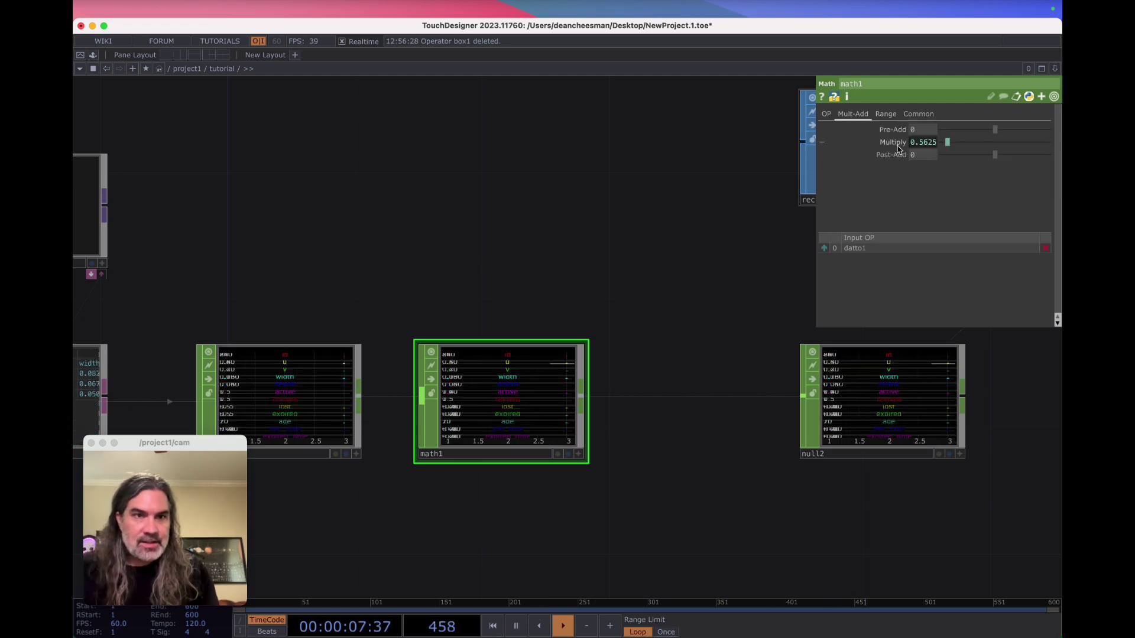
Map geo2's instance Scale X to the width channel and Scale Y to the height channel.
{"action": "scroll", "coordinate": [682, 482], "scroll_direction": "right", "scroll_amount": 10}
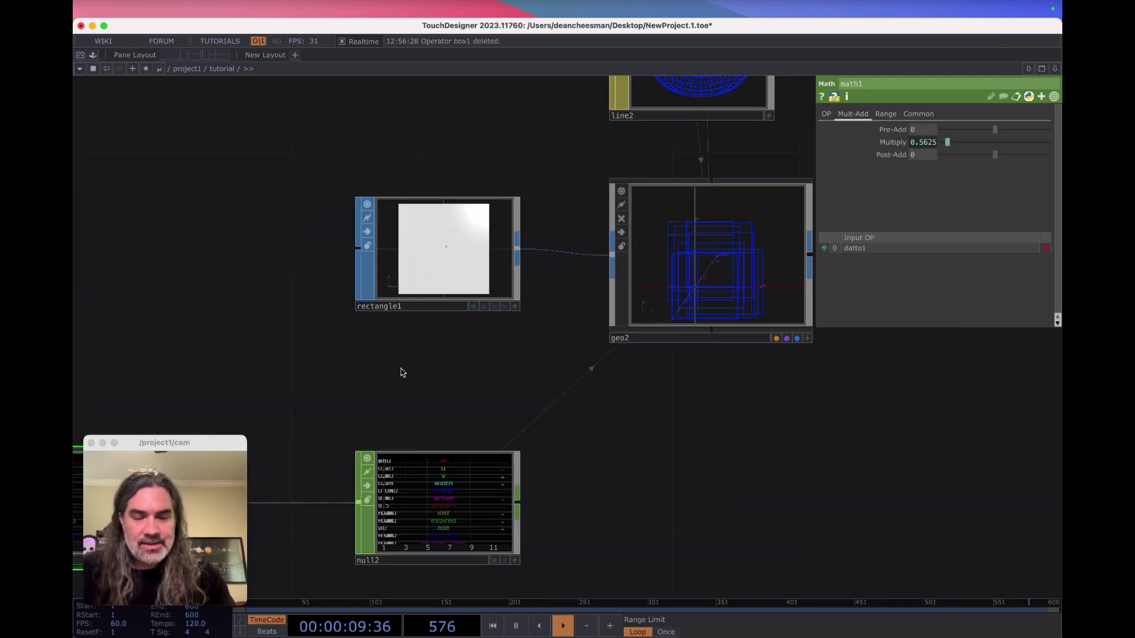
{"action": "left_click", "coordinate": [699, 259]}
{"action": "left_click", "coordinate": [394, 253]}
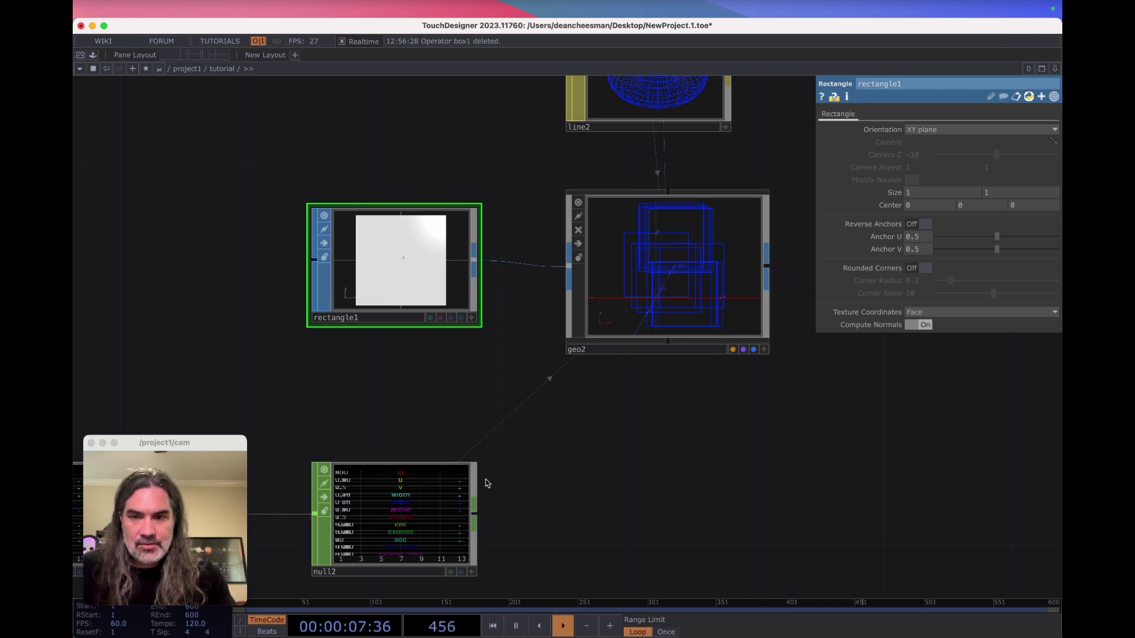
{"action": "left_click", "coordinate": [692, 253]}
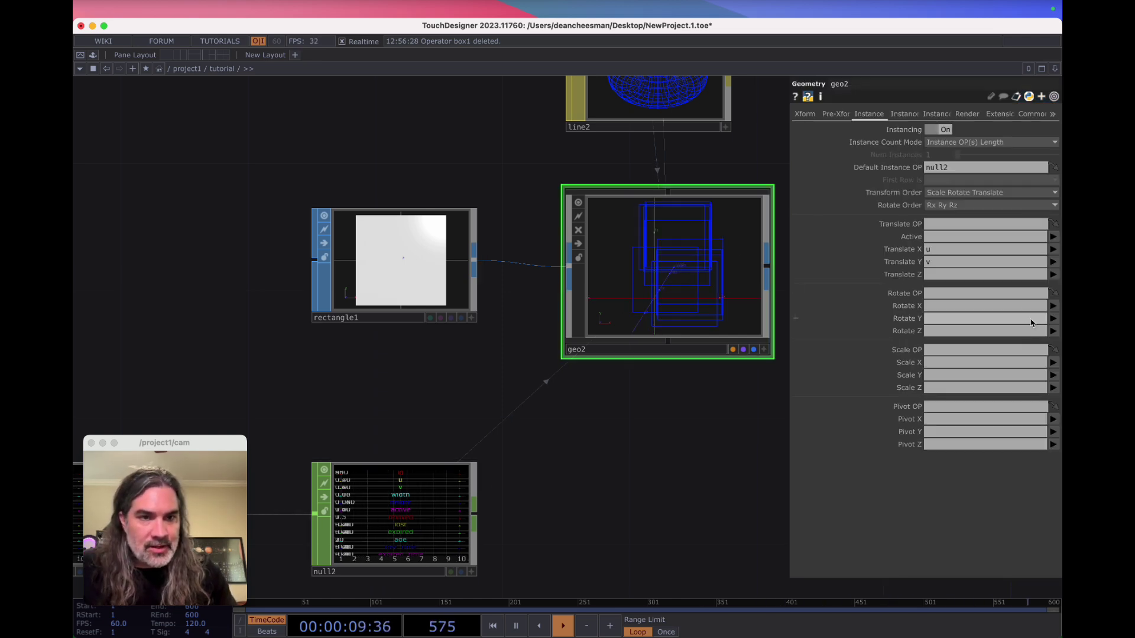
{"action": "left_click", "coordinate": [1052, 363]}
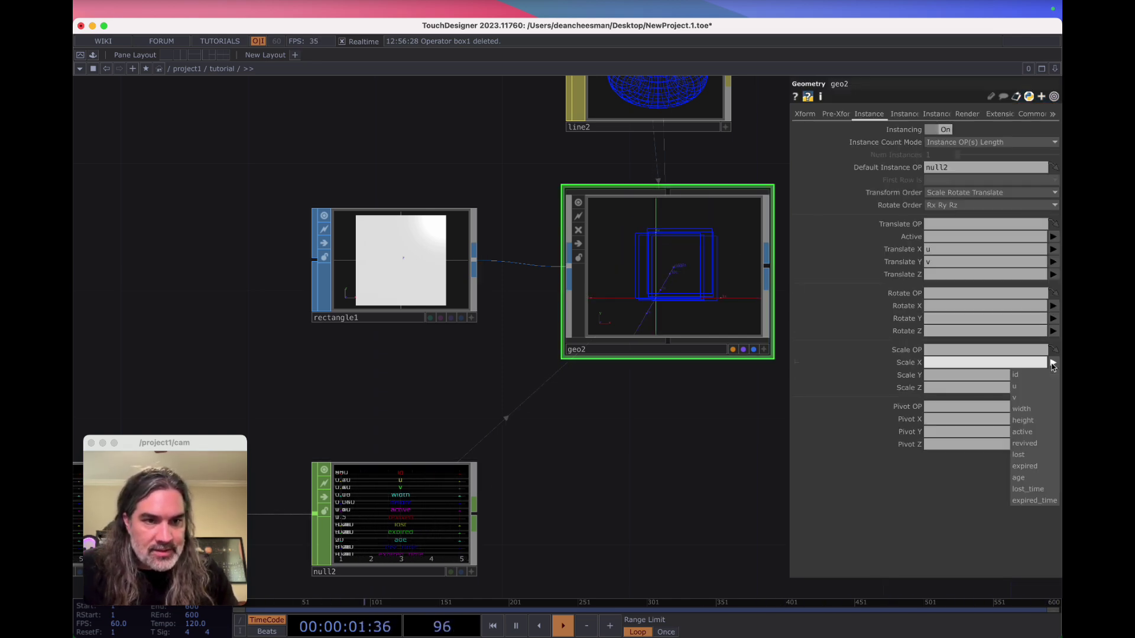
{"action": "left_click", "coordinate": [1021, 409]}
{"action": "left_click", "coordinate": [1053, 376]}
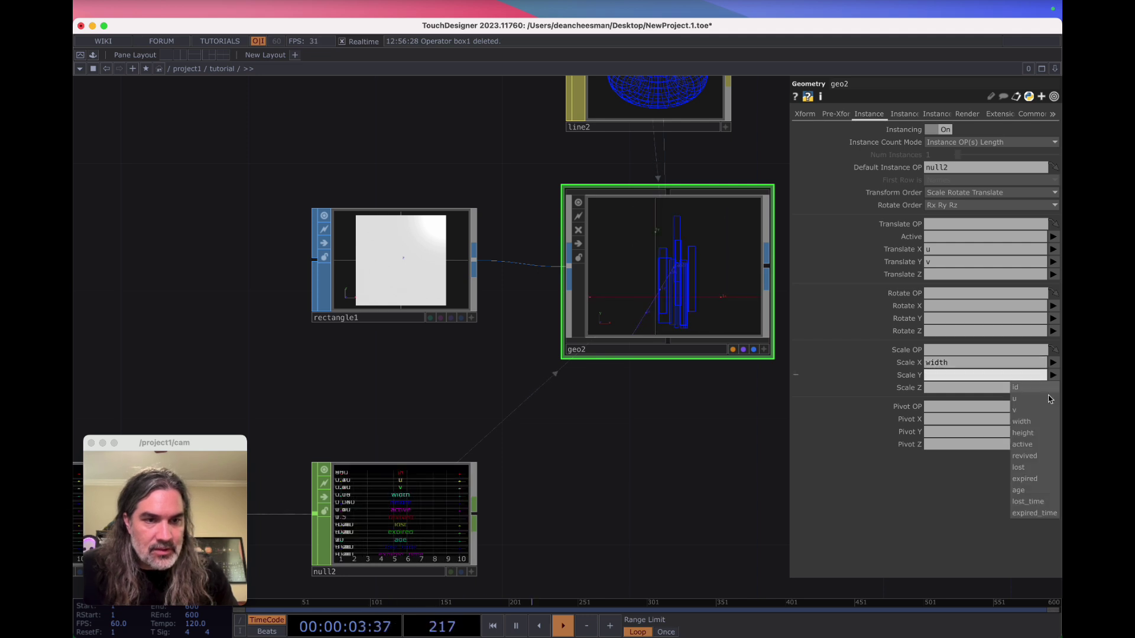
{"action": "left_click", "coordinate": [1033, 434]}
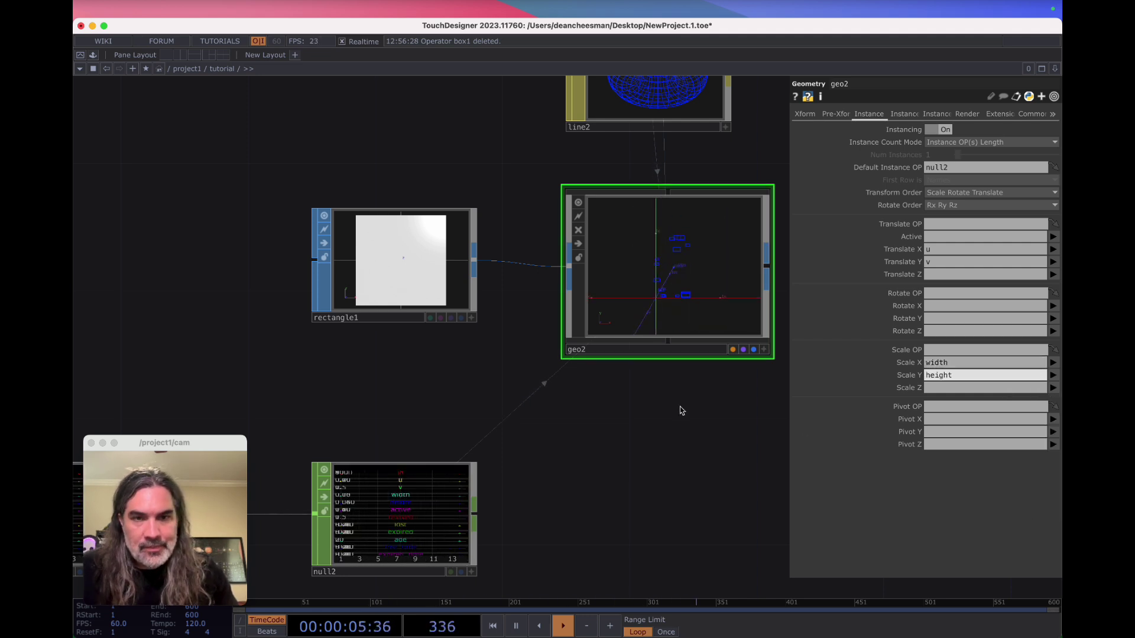
Compare the traced image in blobtrack1 with the positions and proportions of the instanced rectangles in geo2.
{"action": "scroll", "coordinate": [652, 282], "scroll_direction": "down", "scroll_amount": 5}
{"action": "left_click_drag", "start_coordinate": [477, 329], "coordinate": [554, 340]}
{"action": "scroll", "coordinate": [193, 306], "scroll_direction": "up", "scroll_amount": 3}
{"action": "scroll", "coordinate": [193, 306], "scroll_direction": "up", "scroll_amount": 5}
{"action": "scroll", "coordinate": [195, 304], "scroll_direction": "down", "scroll_amount": 6}
{"action": "scroll", "coordinate": [236, 307], "scroll_direction": "left", "scroll_amount": 2}
{"action": "scroll", "coordinate": [263, 309], "scroll_direction": "up", "scroll_amount": 3}
{"action": "scroll", "coordinate": [271, 327], "scroll_direction": "up", "scroll_amount": 3}
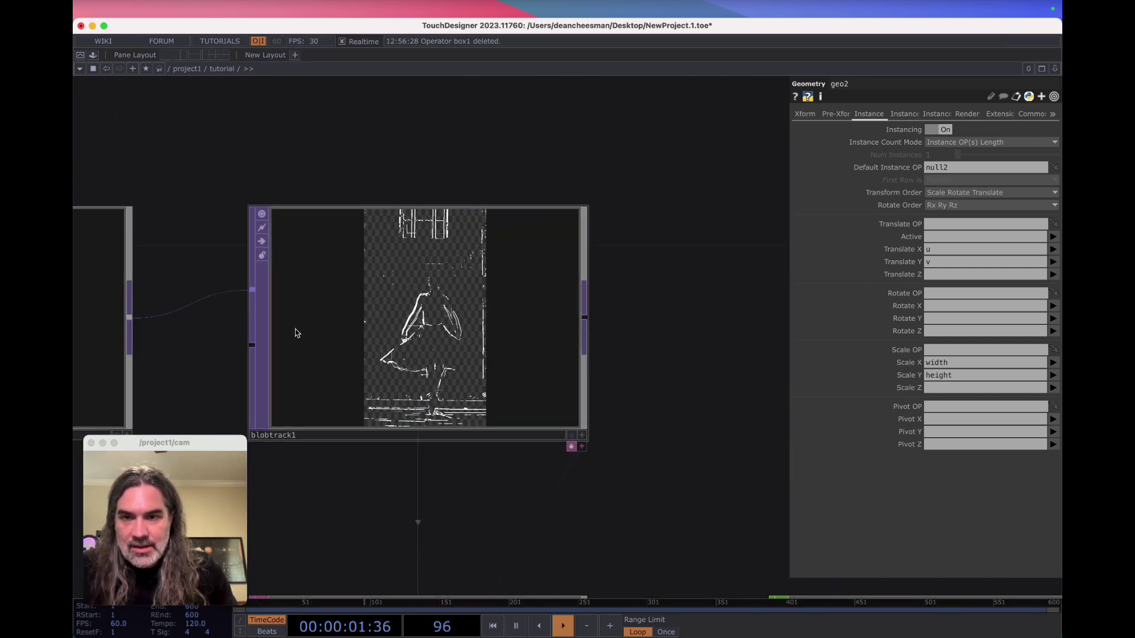
{"action": "scroll", "coordinate": [296, 329], "scroll_direction": "up", "scroll_amount": 1}
{"action": "scroll", "coordinate": [296, 333], "scroll_direction": "down", "scroll_amount": 3}
{"action": "scroll", "coordinate": [484, 319], "scroll_direction": "right", "scroll_amount": 6}
{"action": "scroll", "coordinate": [570, 271], "scroll_direction": "up", "scroll_amount": 3}
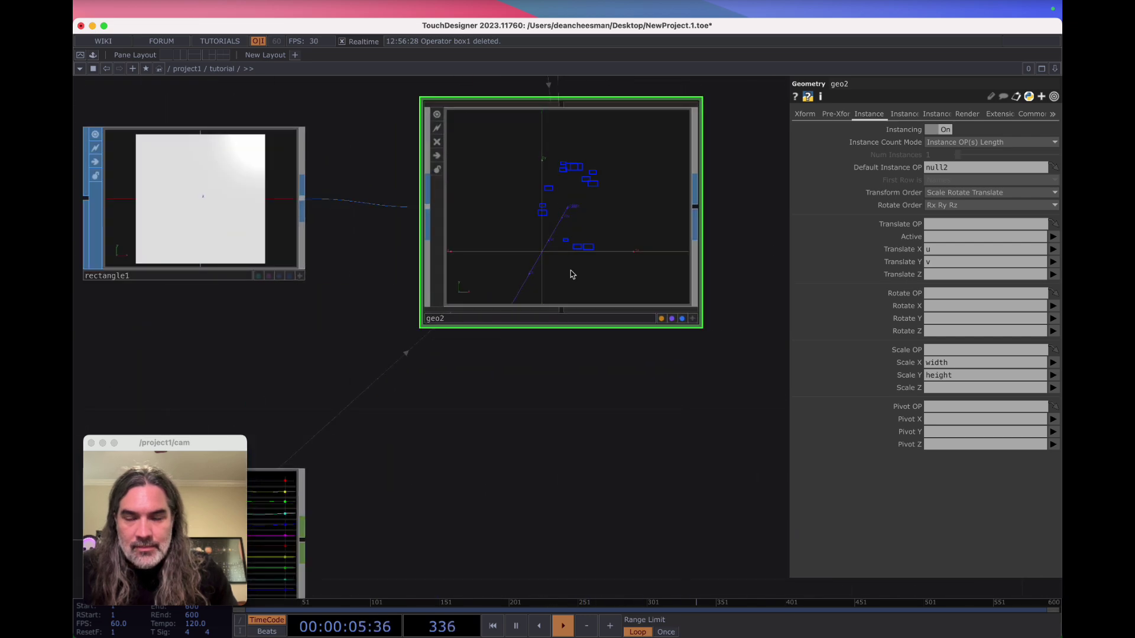
{"action": "scroll", "coordinate": [548, 335], "scroll_direction": "left", "scroll_amount": 5}
{"action": "scroll", "coordinate": [549, 335], "scroll_direction": "down", "scroll_amount": 3}
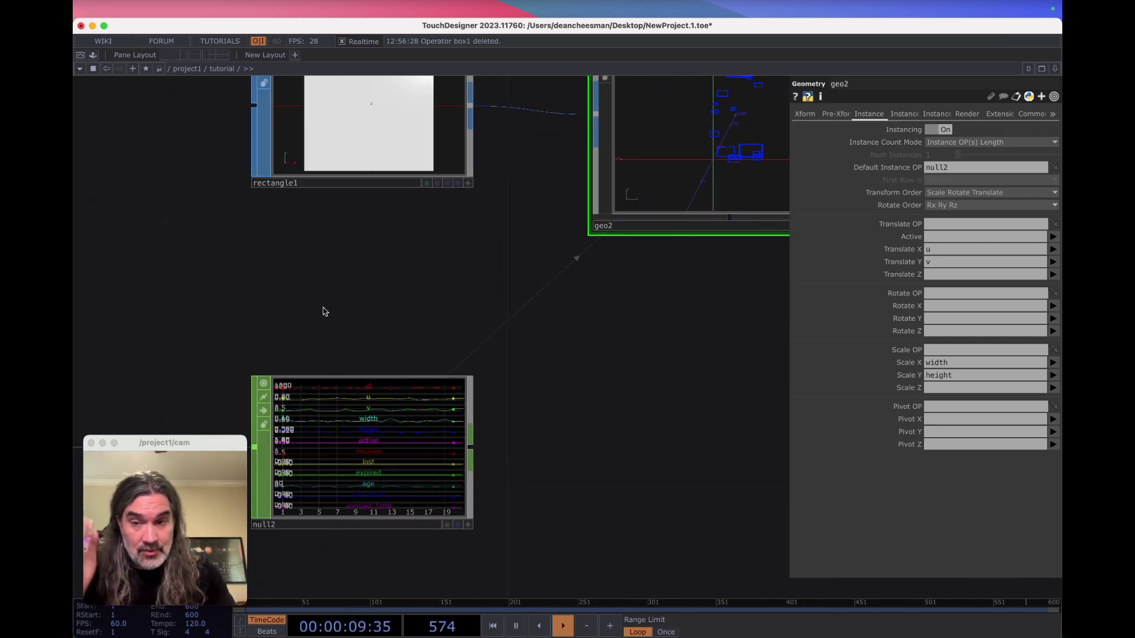
Extend the scope of math1 to "u width" so the multiplication also applies to the rectangle widths.
{"action": "left_click_drag", "start_coordinate": [192, 336], "coordinate": [545, 304]}
{"action": "scroll", "coordinate": [544, 304], "scroll_direction": "down", "scroll_amount": 1}
{"action": "left_click", "coordinate": [288, 382]}
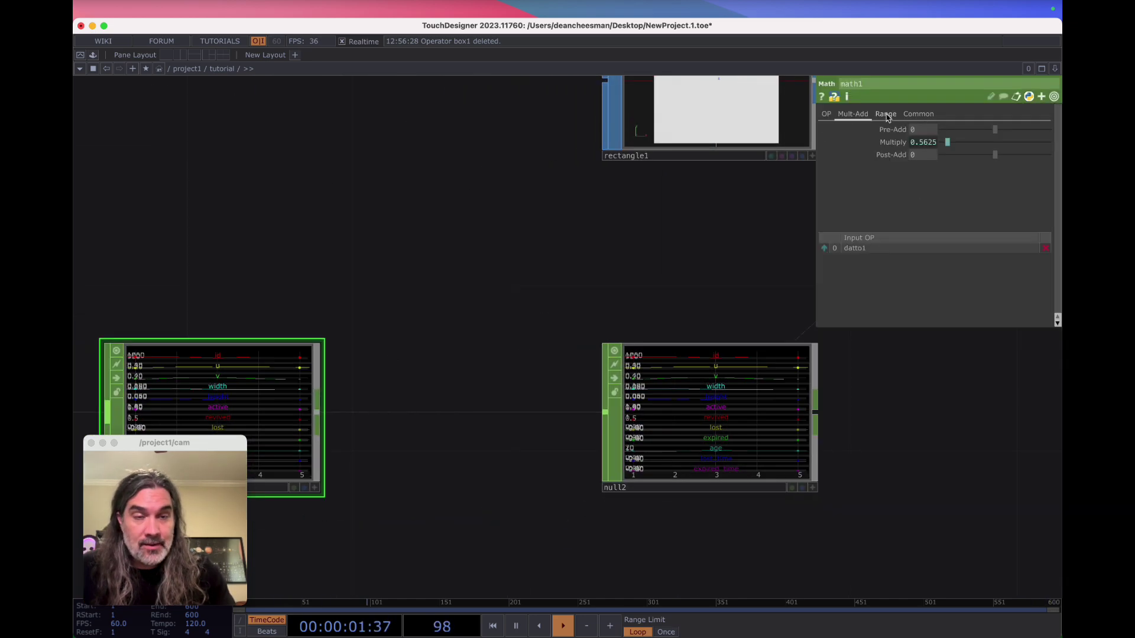
{"action": "left_click", "coordinate": [918, 113]}
{"action": "left_click", "coordinate": [953, 142]}
{"action": "type", "text": "u wid"}
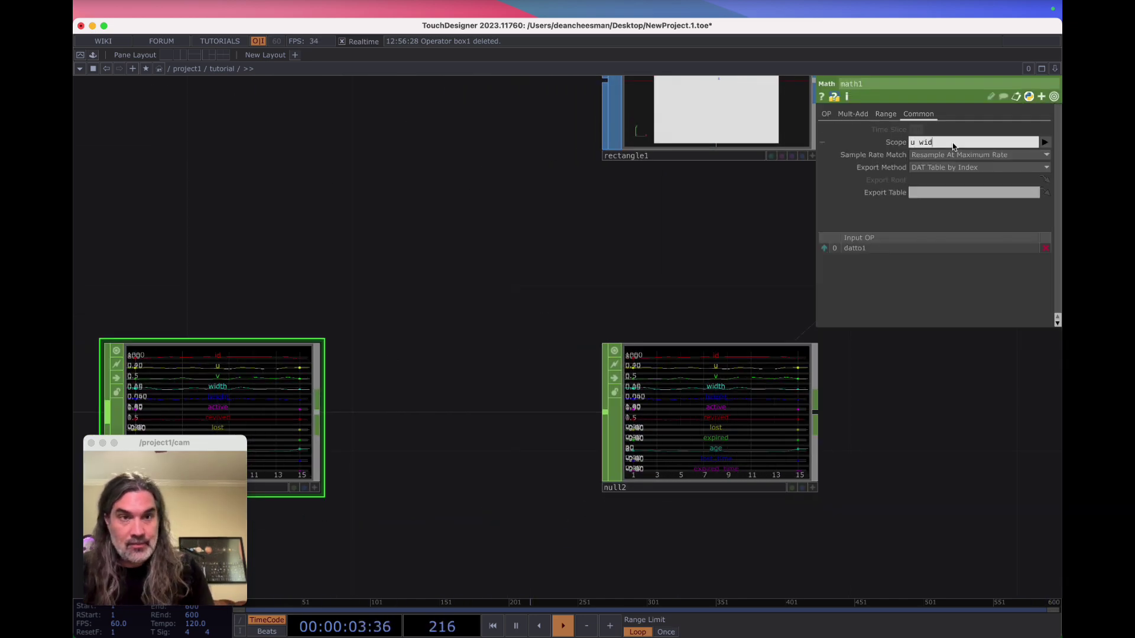
{"action": "type", "text": "th"}
{"action": "key", "text": "Return"}
Inspect the instanced rectangles in geo2, then add a Camera COMP beside it.
{"action": "scroll", "coordinate": [763, 388], "scroll_direction": "right", "scroll_amount": 10}
{"action": "scroll", "coordinate": [762, 388], "scroll_direction": "up", "scroll_amount": 3}
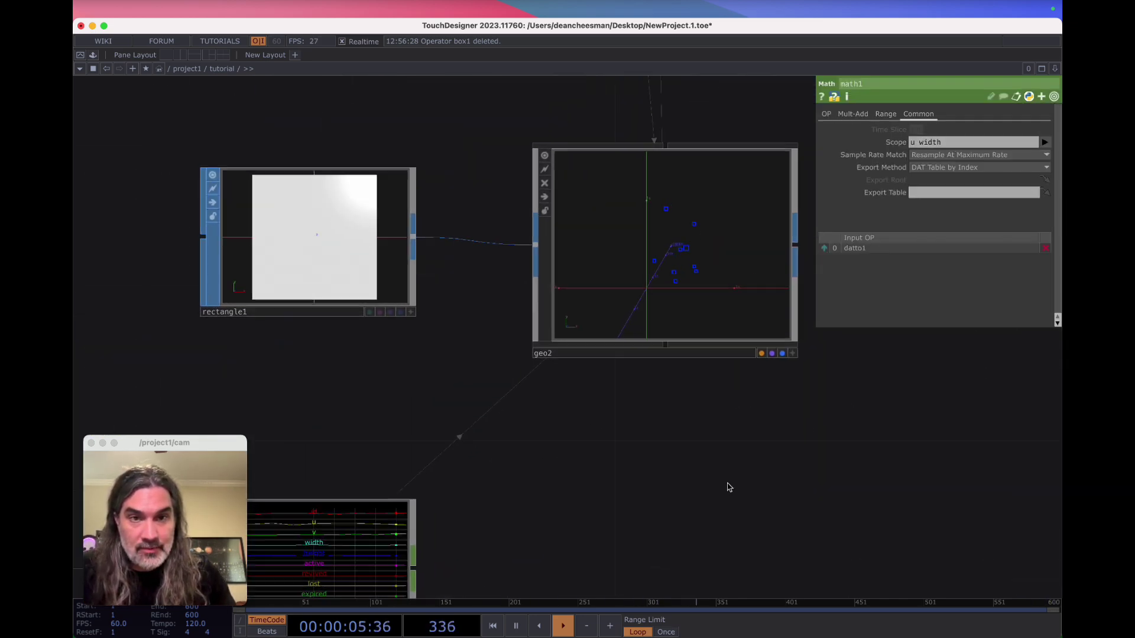
{"action": "scroll", "coordinate": [651, 307], "scroll_direction": "up", "scroll_amount": 12}
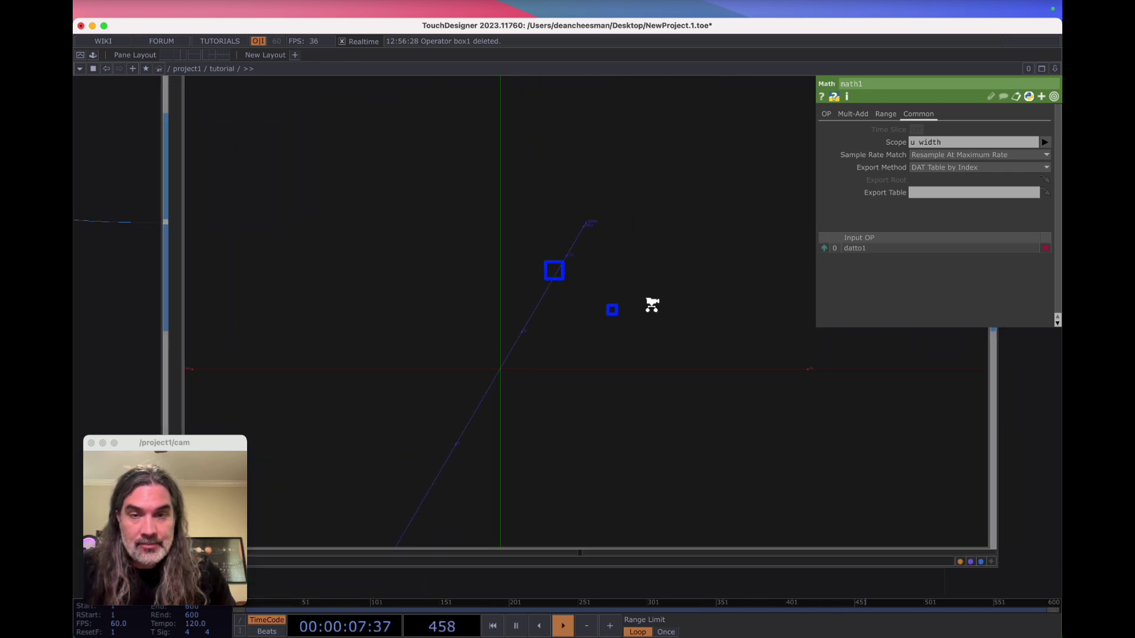
{"action": "scroll", "coordinate": [652, 305], "scroll_direction": "down", "scroll_amount": 4}
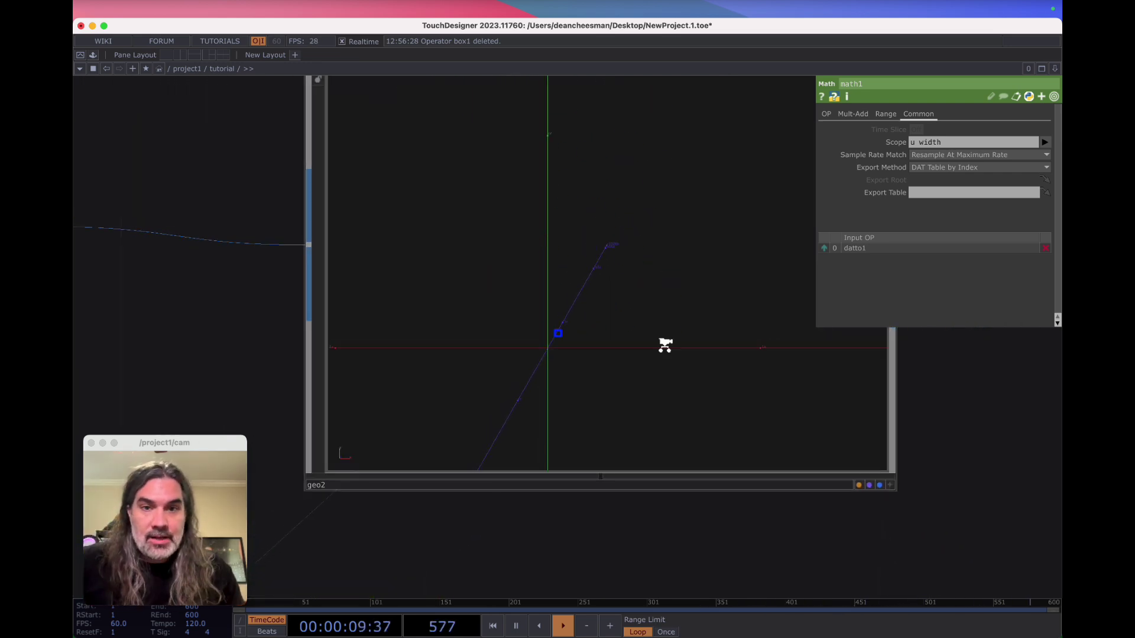
{"action": "scroll", "coordinate": [665, 343], "scroll_direction": "down", "scroll_amount": 6}
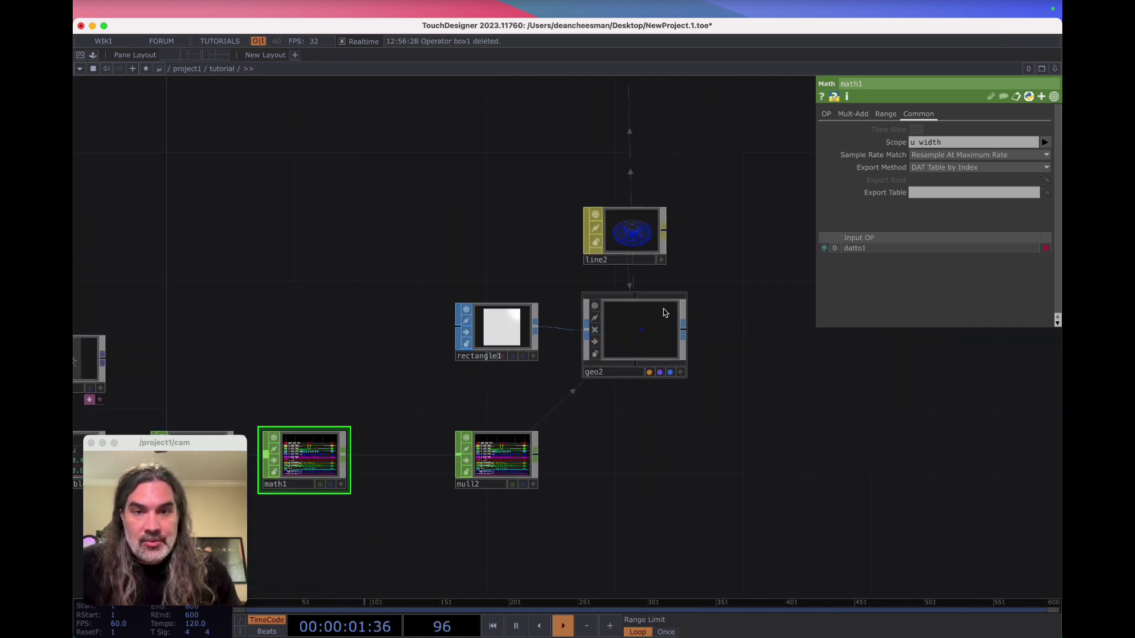
{"action": "scroll", "coordinate": [665, 313], "scroll_direction": "up", "scroll_amount": 3}
{"action": "left_click_drag", "start_coordinate": [715, 370], "coordinate": [635, 362]}
{"action": "key", "text": "Tab"}
{"action": "left_click", "coordinate": [504, 171]}
{"action": "type", "text": "c"}
{"action": "left_click", "coordinate": [526, 224]}
{"action": "left_click", "coordinate": [729, 345]}
{"action": "scroll", "coordinate": [638, 331], "scroll_direction": "right", "scroll_amount": 3}
{"action": "scroll", "coordinate": [638, 331], "scroll_direction": "down", "scroll_amount": 2}
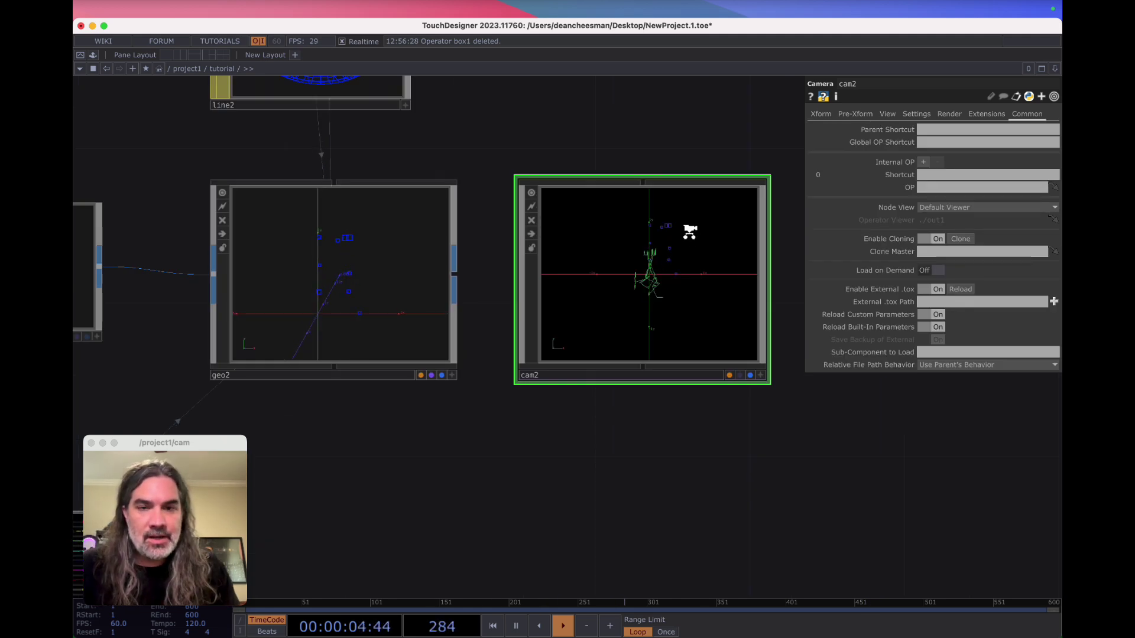
Set the projection of cam2 to Orthographic with the Ortho Origin at Bottom-Left.
{"action": "scroll", "coordinate": [680, 237], "scroll_direction": "up", "scroll_amount": 2}
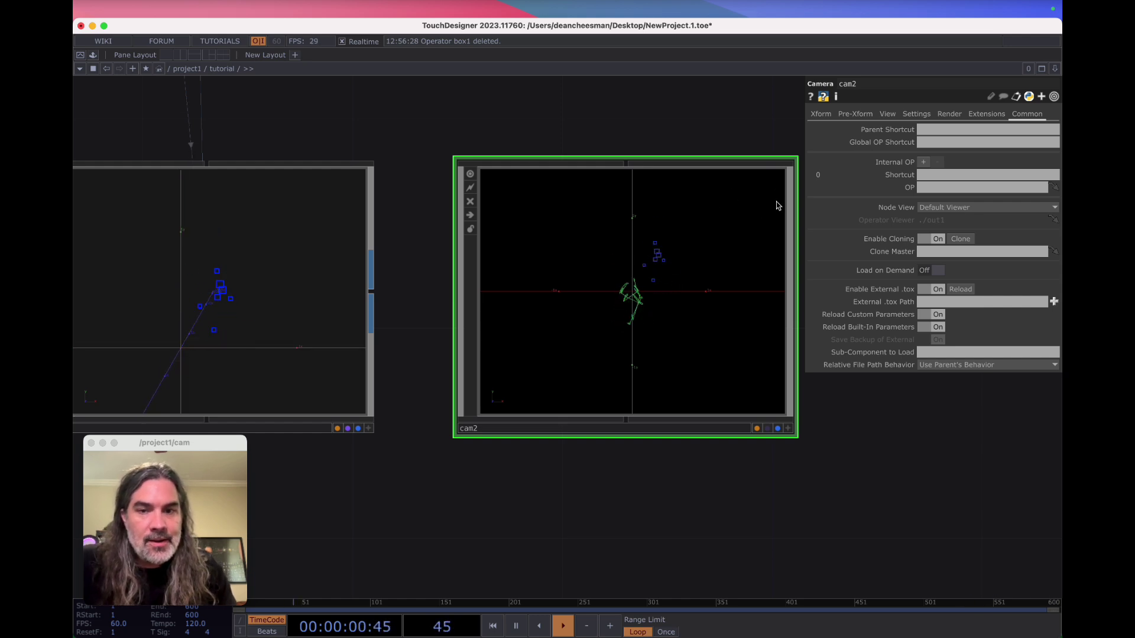
{"action": "left_click", "coordinate": [887, 113]}
{"action": "left_click", "coordinate": [946, 130]}
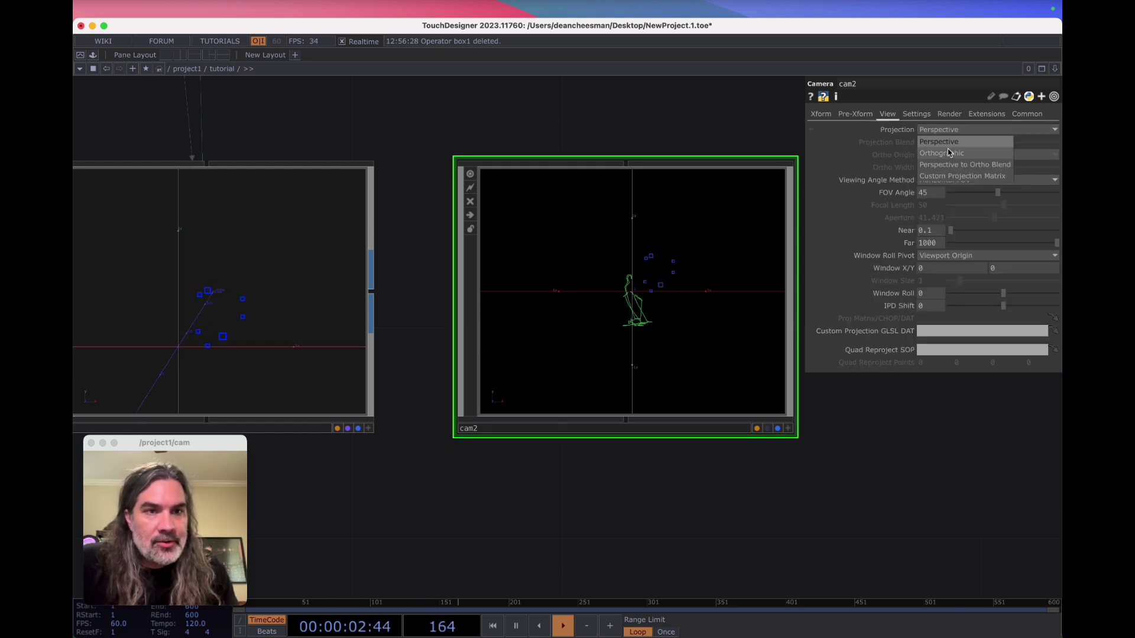
{"action": "left_click", "coordinate": [949, 153]}
{"action": "left_click", "coordinate": [934, 178]}
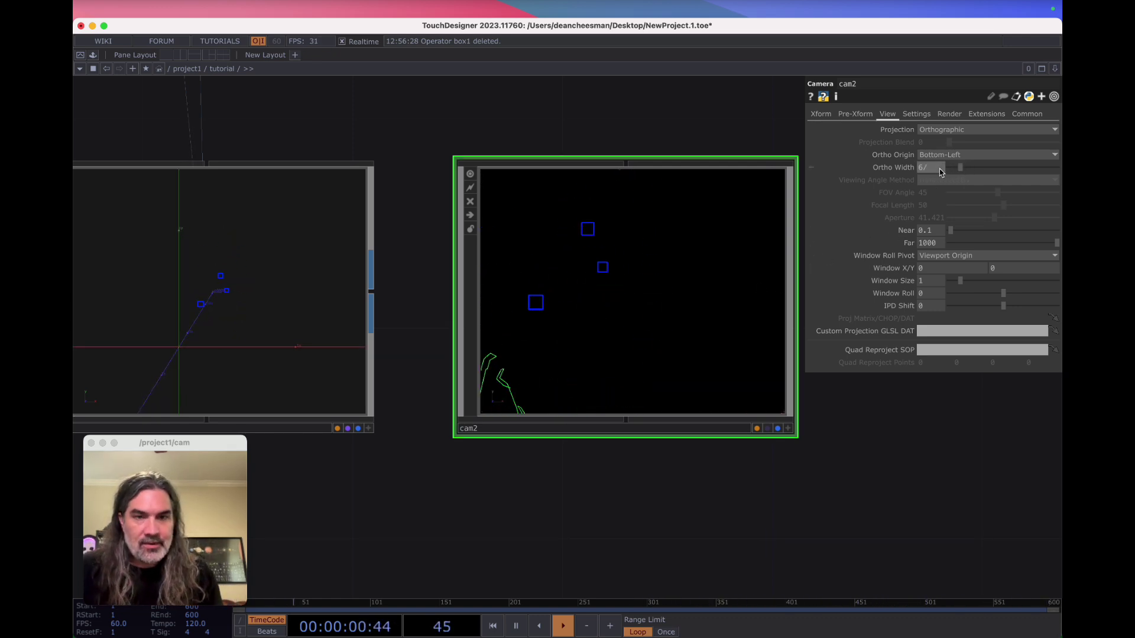
Set the Ortho Width of cam2 to the expression 9/16.
{"action": "left_click_drag", "start_coordinate": [939, 172], "coordinate": [906, 213]}
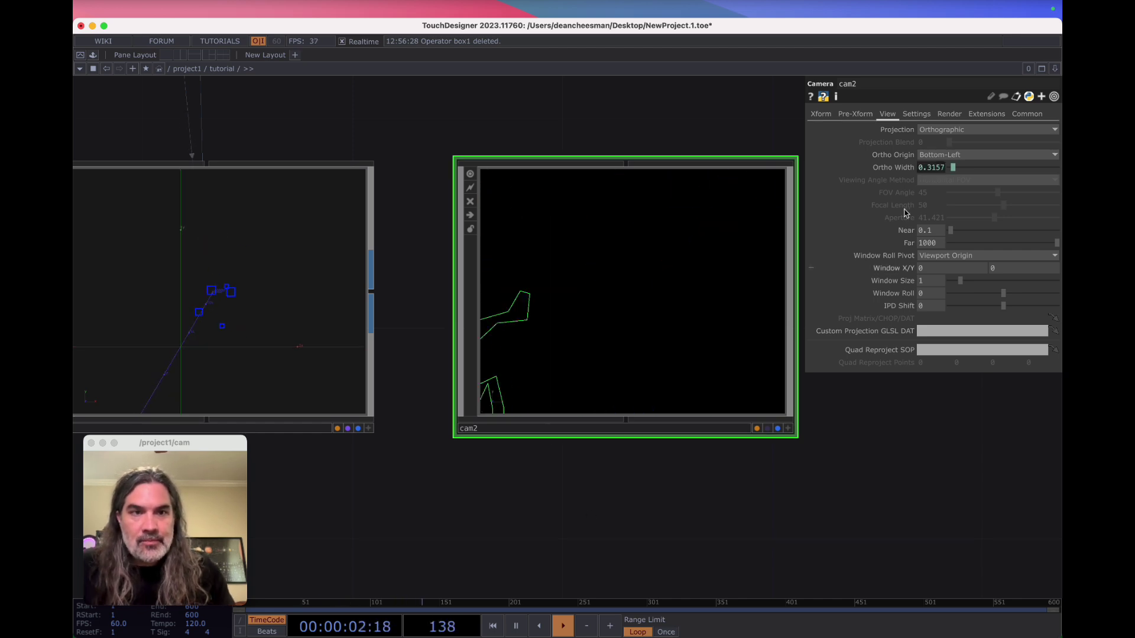
{"action": "left_click", "coordinate": [897, 171]}
{"action": "left_click", "coordinate": [899, 180]}
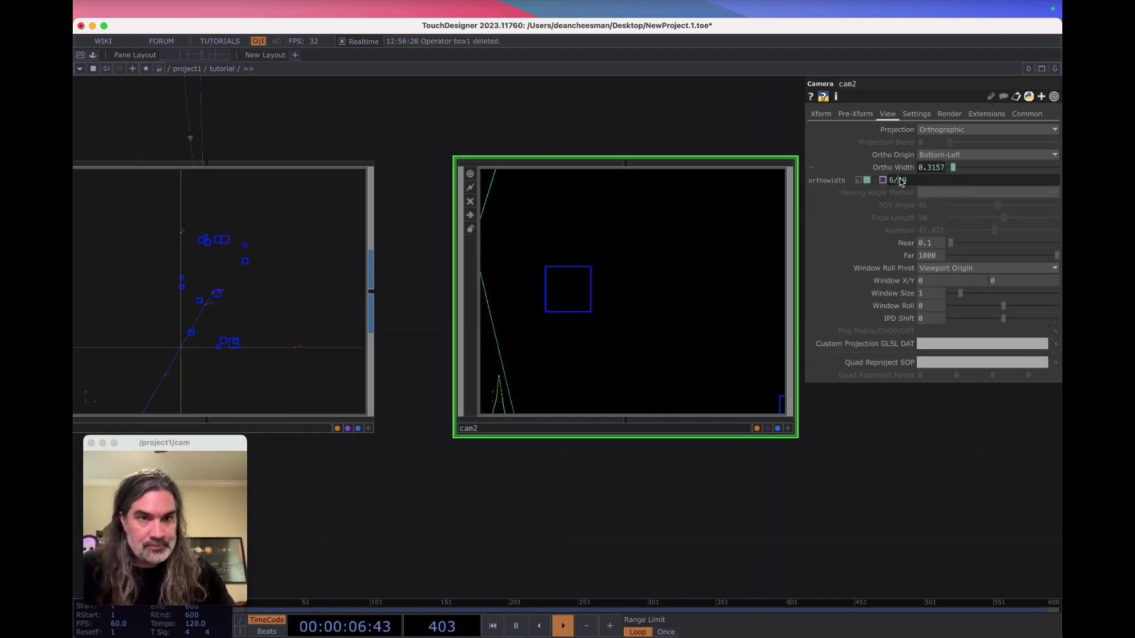
{"action": "type", "text": "9/16"}
{"action": "key", "text": "Return"}
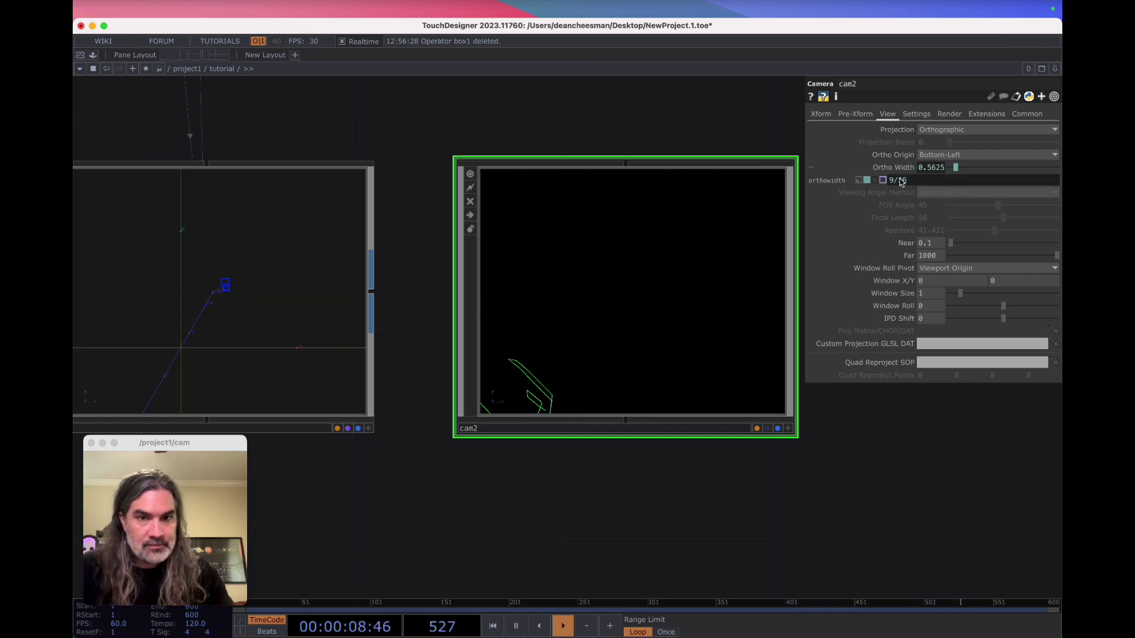
Add a Render TOP below geo2 and cam2.
{"action": "scroll", "coordinate": [595, 448], "scroll_direction": "down", "scroll_amount": 10}
{"action": "scroll", "coordinate": [598, 435], "scroll_direction": "up", "scroll_amount": 3}
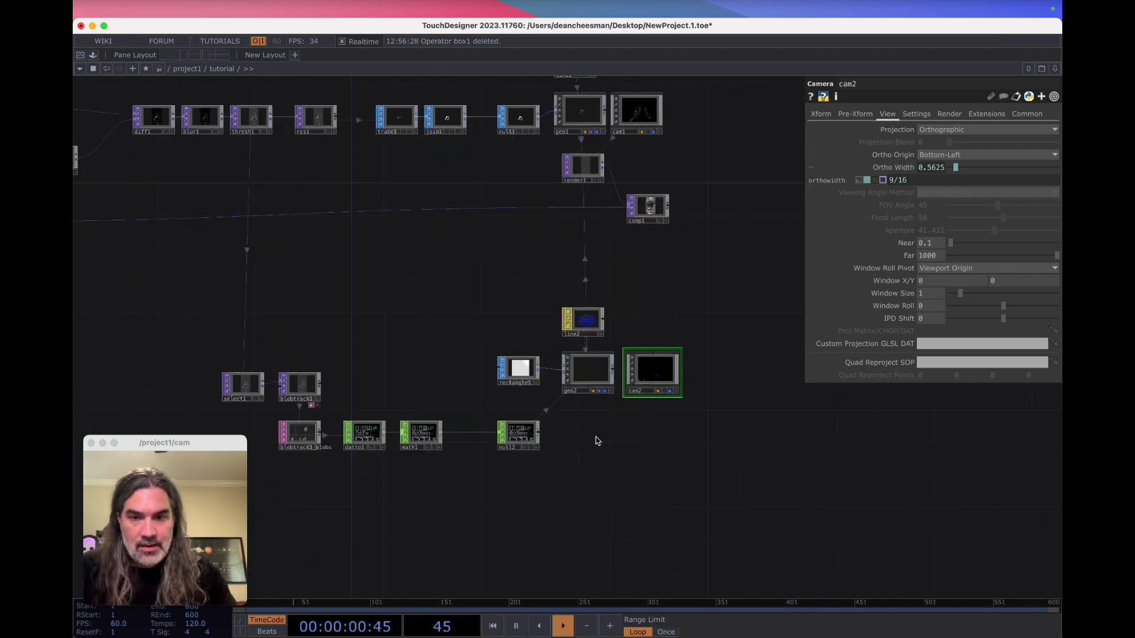
{"action": "key", "text": "Tab"}
{"action": "left_click", "coordinate": [431, 290]}
{"action": "type", "text": "ren"}
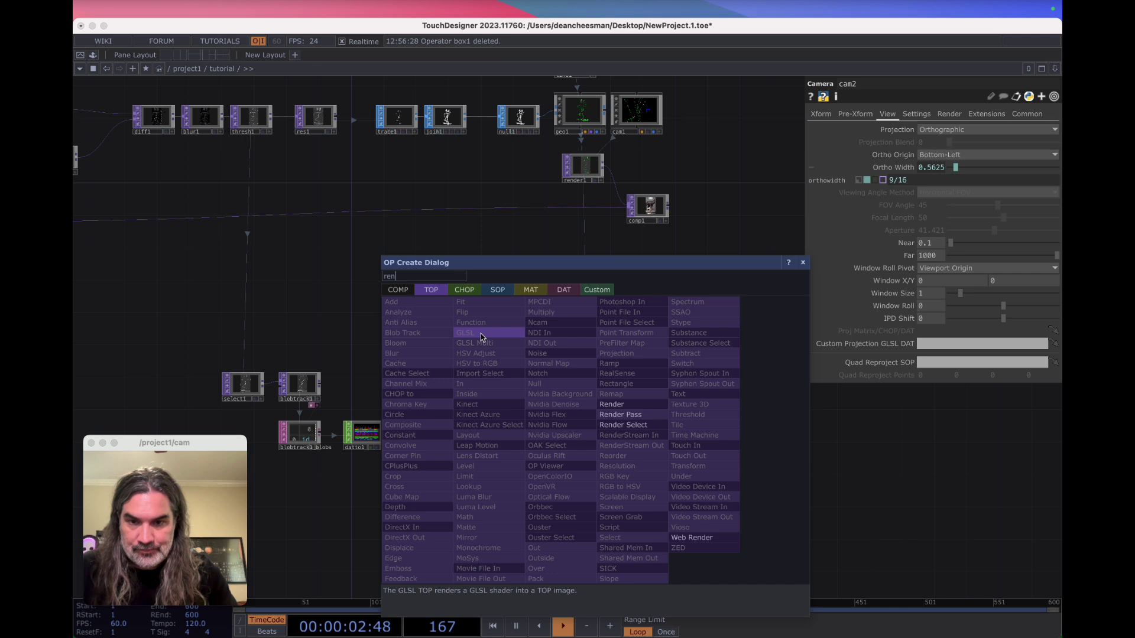
{"action": "left_click", "coordinate": [612, 405]}
{"action": "left_click", "coordinate": [615, 427]}
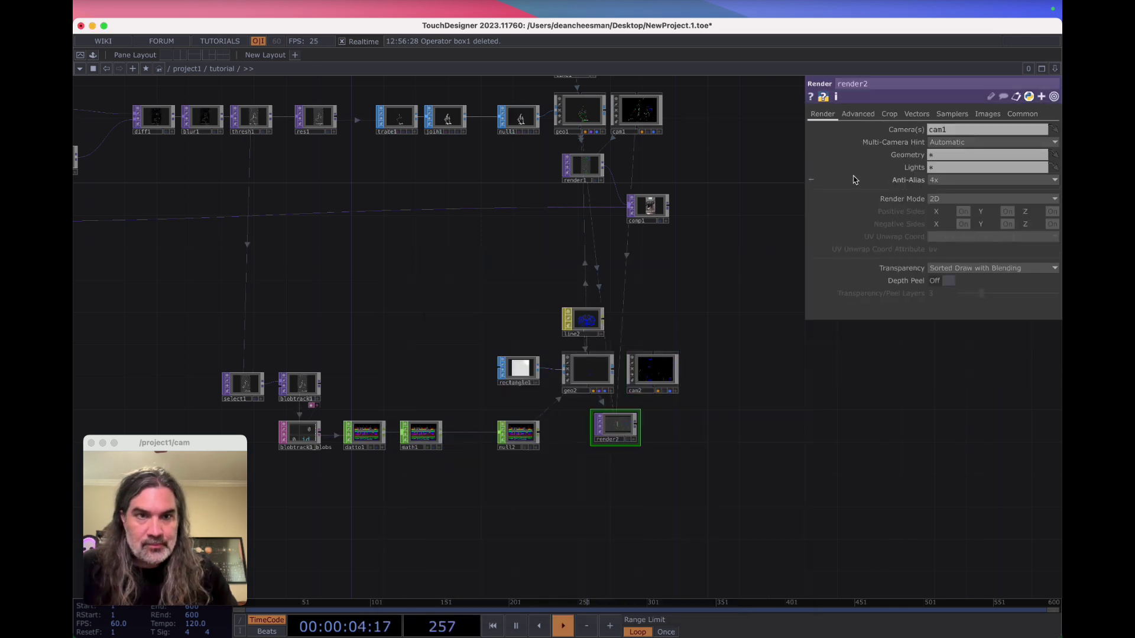
Set the resolution of render2 to 1080 by 1920.
{"action": "left_click", "coordinate": [1012, 116]}
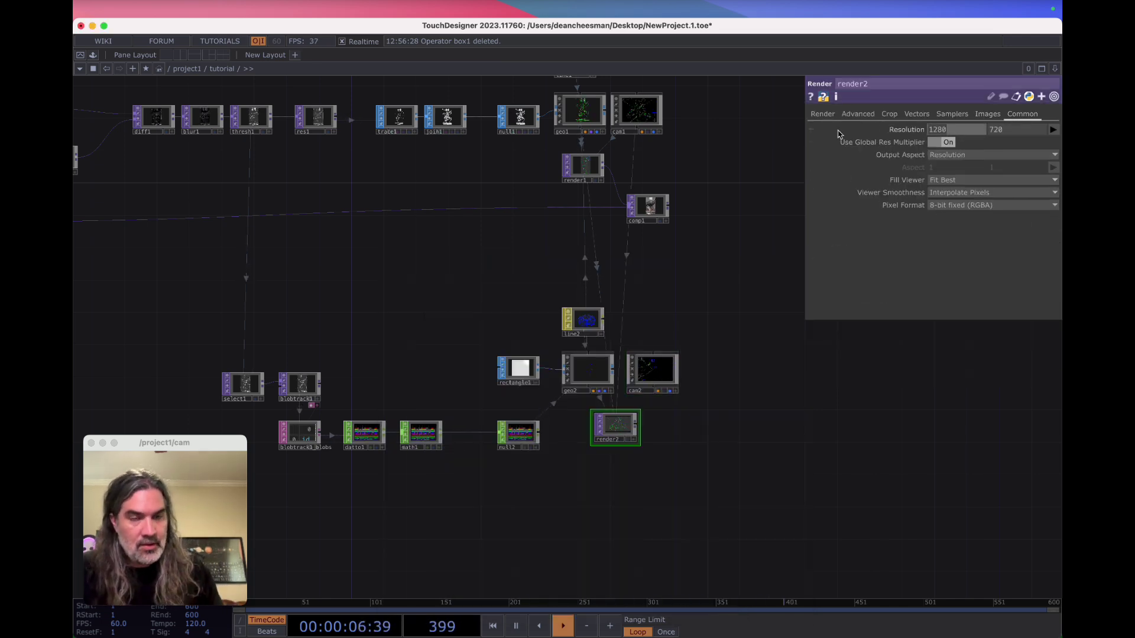
{"action": "type", "text": "1080"}
{"action": "key", "text": "Tab"}
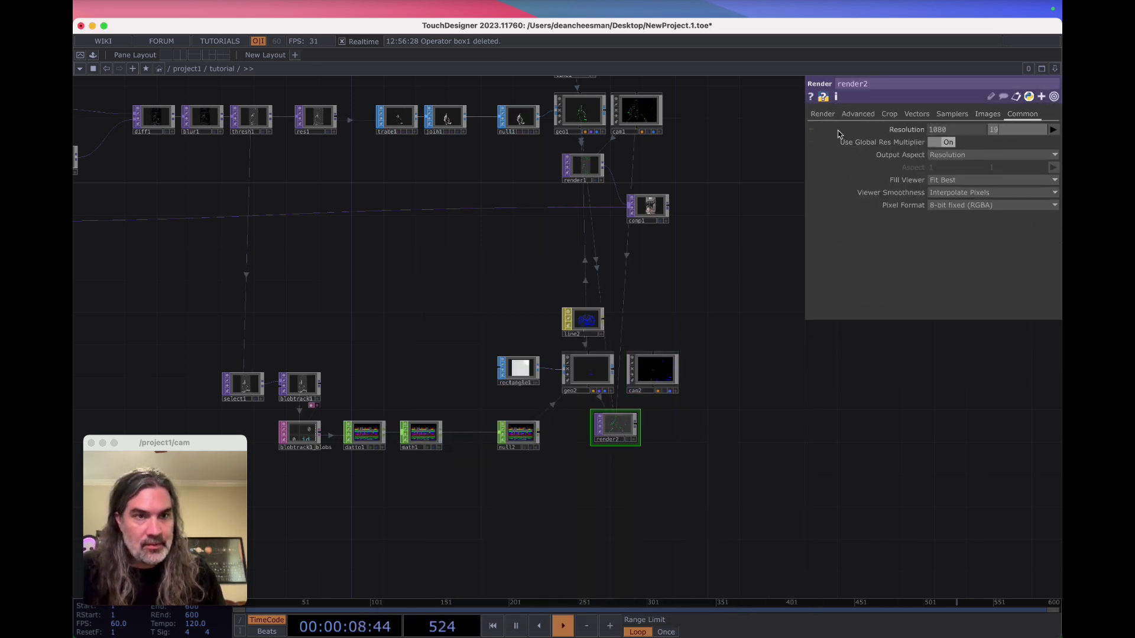
{"action": "scroll", "coordinate": [615, 431], "scroll_direction": "up", "scroll_amount": 10}
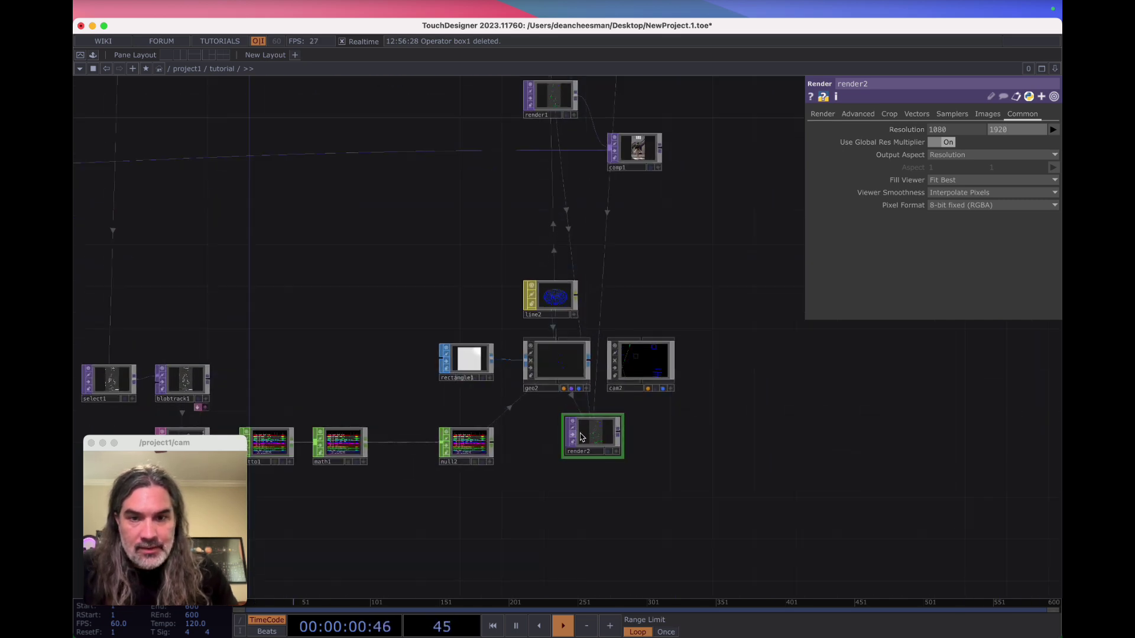
{"action": "left_click_drag", "start_coordinate": [610, 438], "coordinate": [594, 458]}
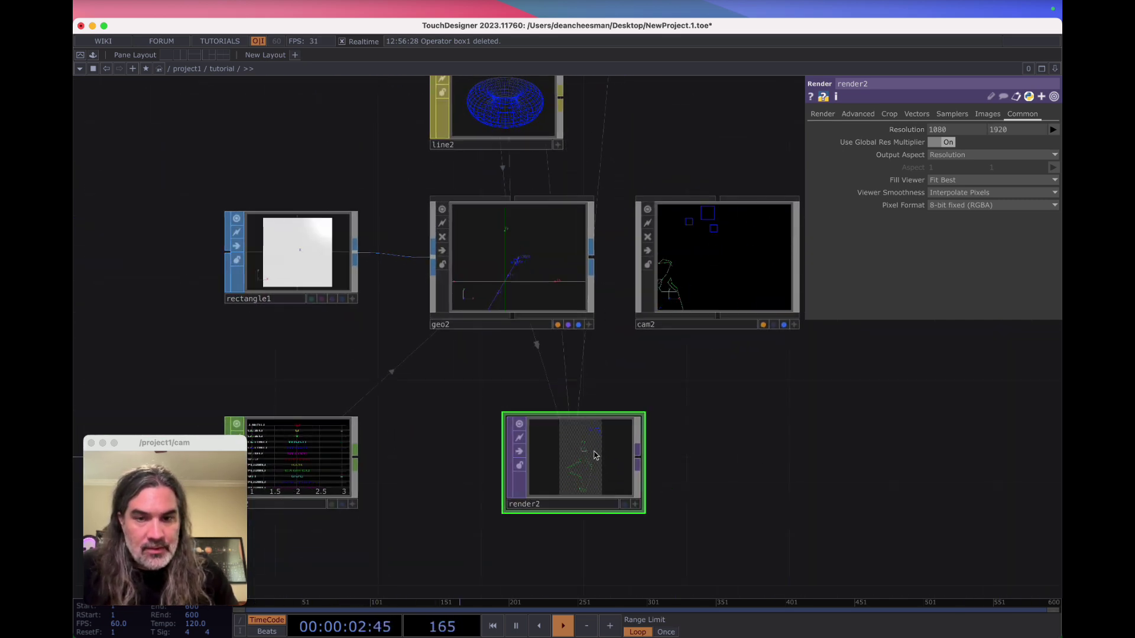
Set the camera of render2 to cam2 and its geometry to geo2.
{"action": "left_click", "coordinate": [834, 117]}
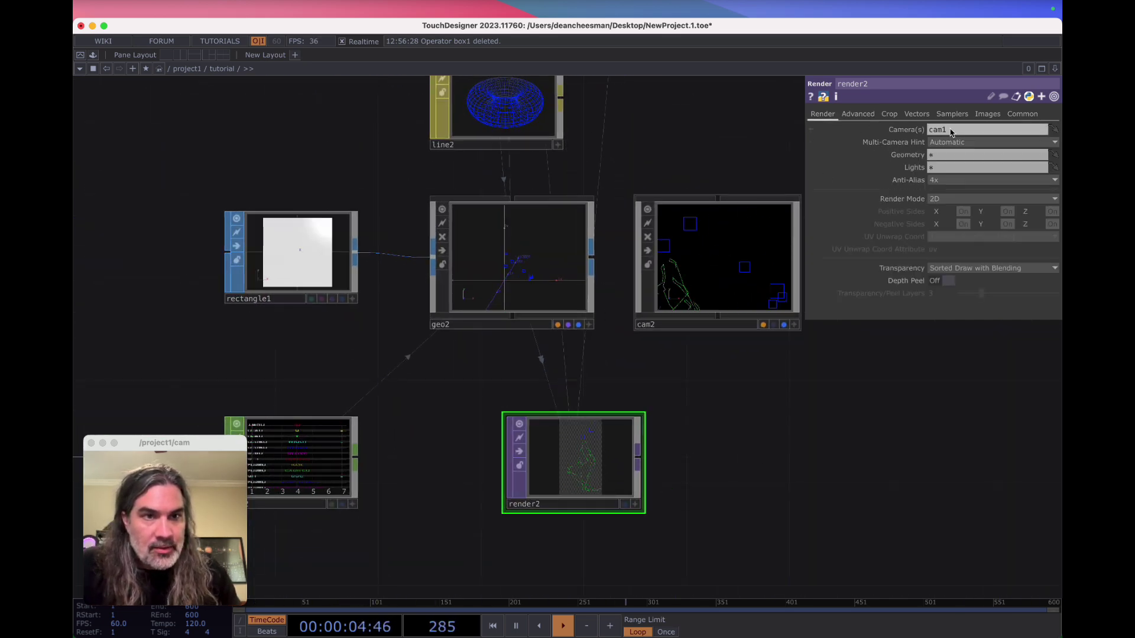
{"action": "left_click_drag", "start_coordinate": [951, 132], "coordinate": [941, 131]}
{"action": "type", "text": "2"}
{"action": "key", "text": "Return"}
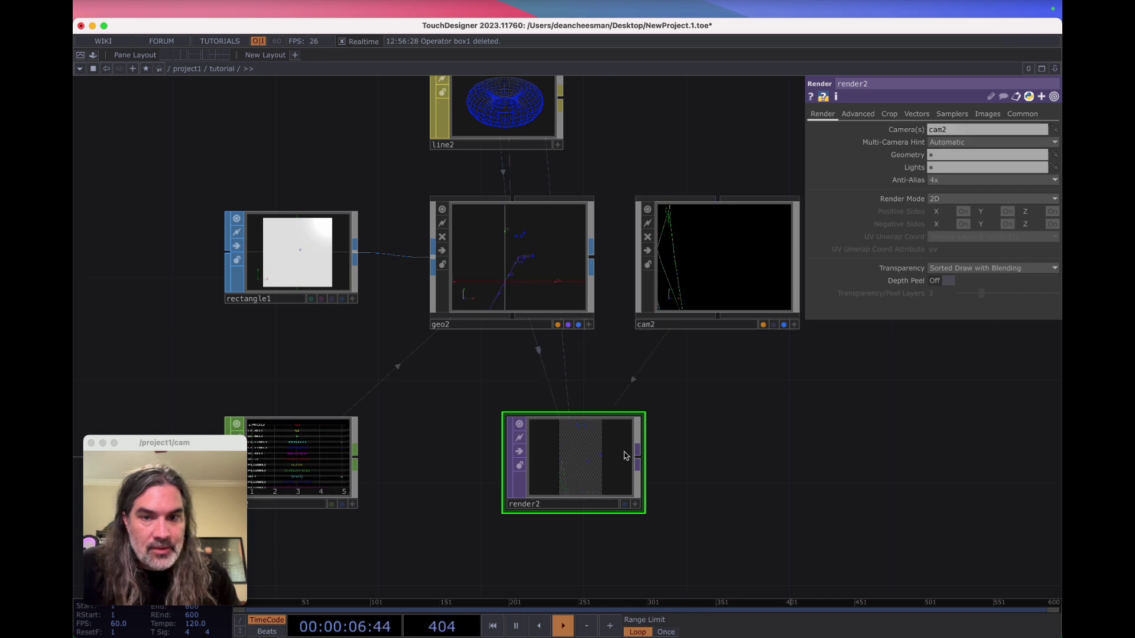
{"action": "scroll", "coordinate": [599, 468], "scroll_direction": "up", "scroll_amount": 1}
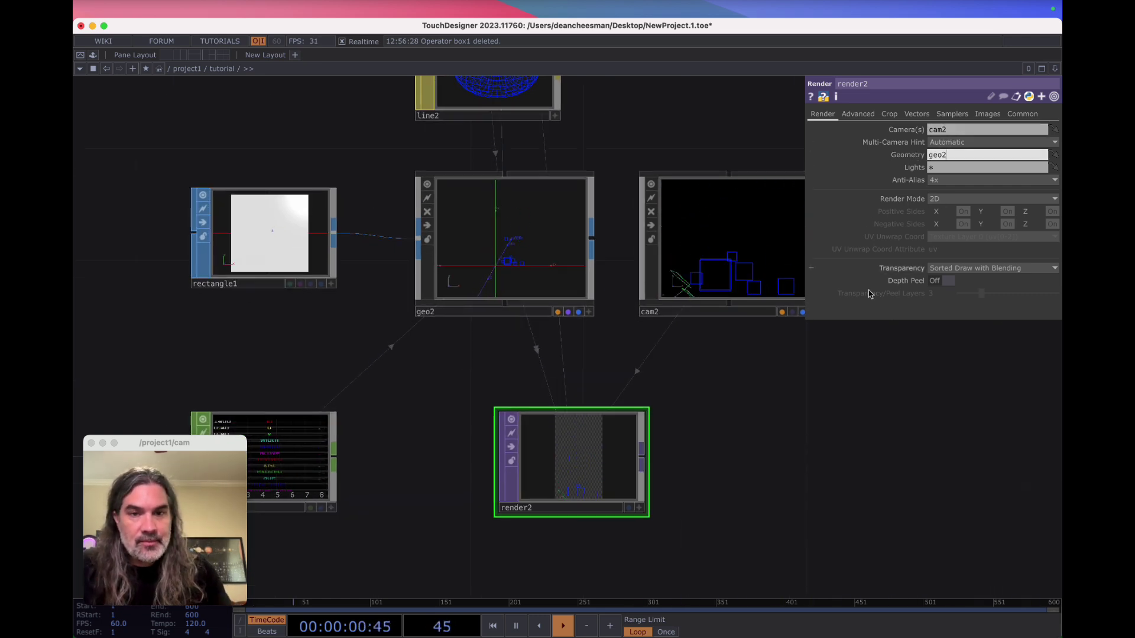
{"action": "key", "text": "Return"}
Restrict the geometry rendered by render1 to geo1.
{"action": "scroll", "coordinate": [814, 400], "scroll_direction": "down", "scroll_amount": 2}
{"action": "left_click_drag", "start_coordinate": [700, 416], "coordinate": [661, 594]}
{"action": "scroll", "coordinate": [658, 368], "scroll_direction": "up", "scroll_amount": 10}
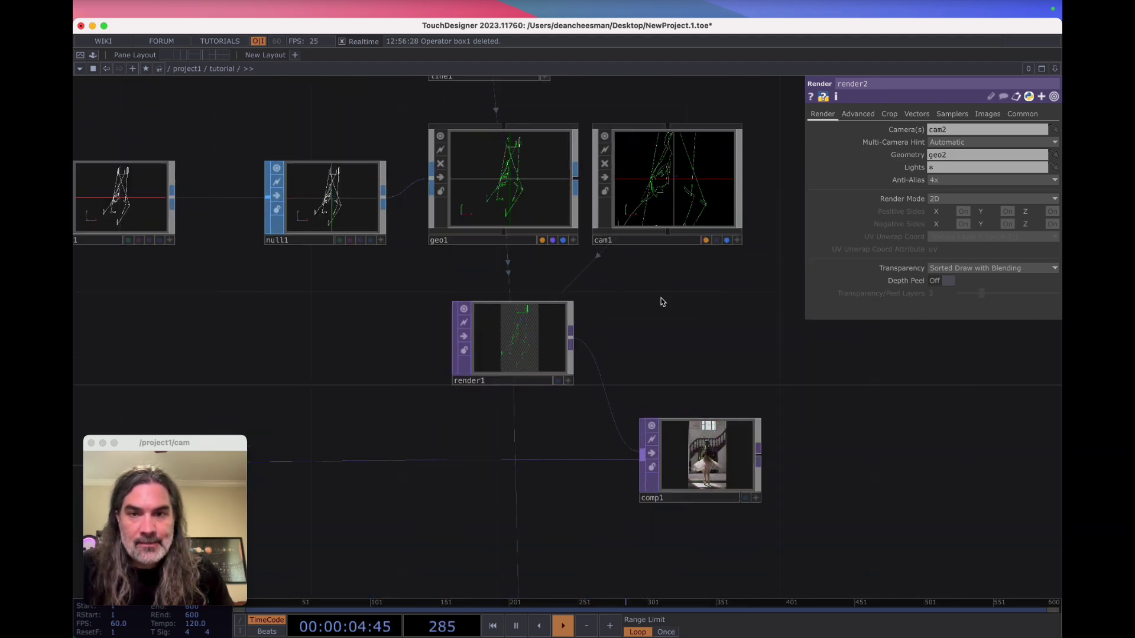
{"action": "left_click", "coordinate": [535, 334]}
{"action": "left_click", "coordinate": [823, 113]}
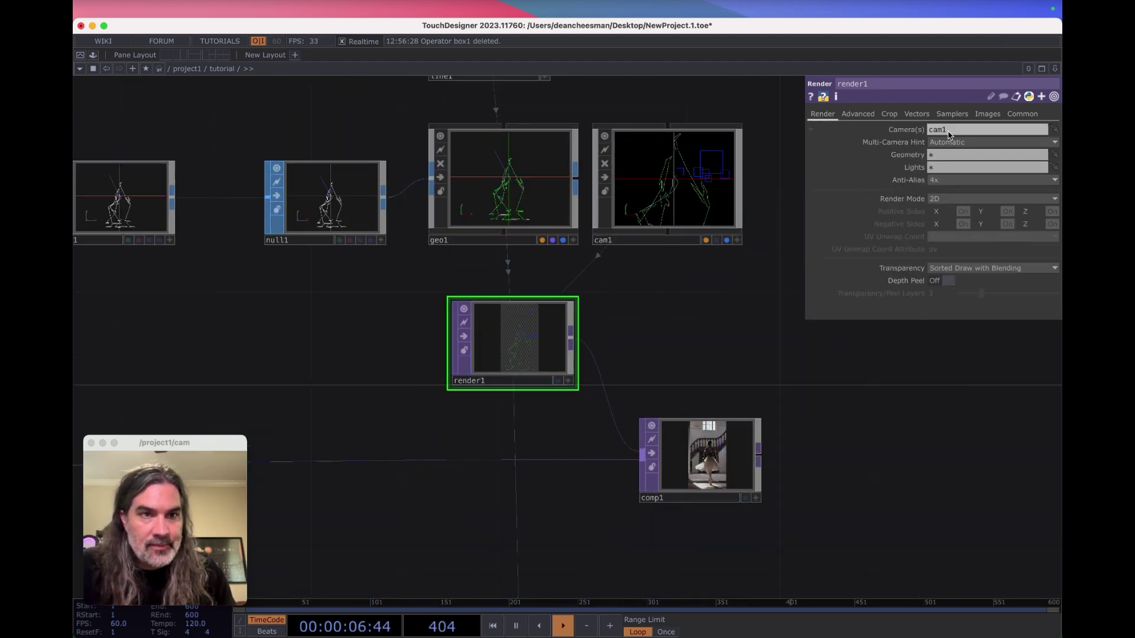
{"action": "left_click", "coordinate": [946, 155]}
{"action": "type", "text": "ge"}
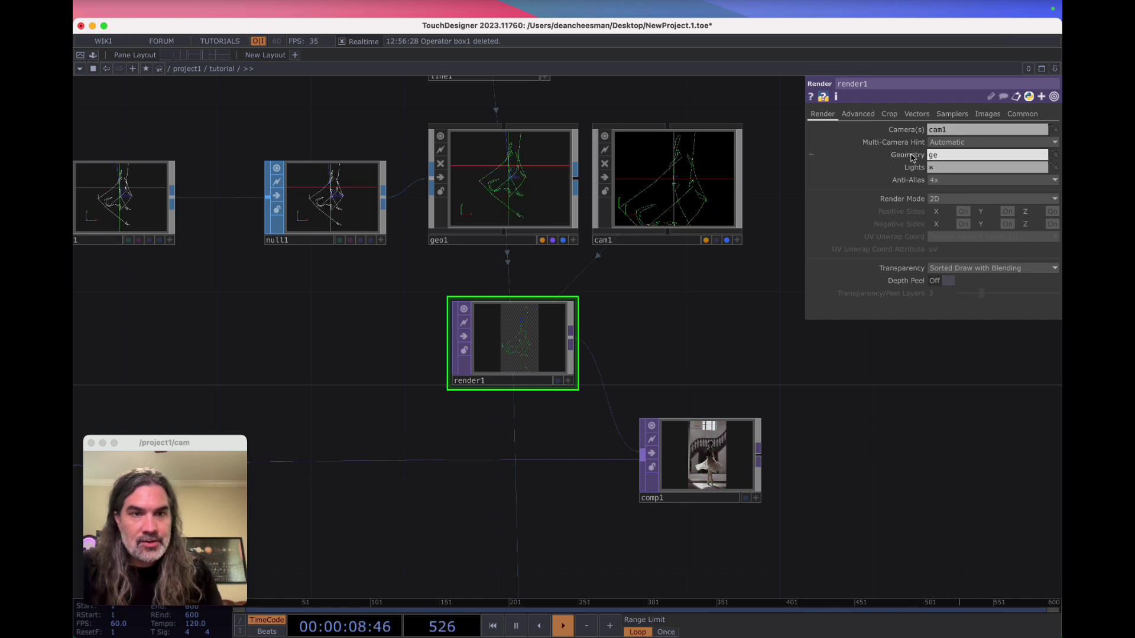
{"action": "type", "text": "o1"}
{"action": "key", "text": "Return"}
Examine the tracked rectangles in the output of render2.
{"action": "scroll", "coordinate": [582, 317], "scroll_direction": "down", "scroll_amount": 2}
{"action": "scroll", "coordinate": [581, 316], "scroll_direction": "down", "scroll_amount": 15}
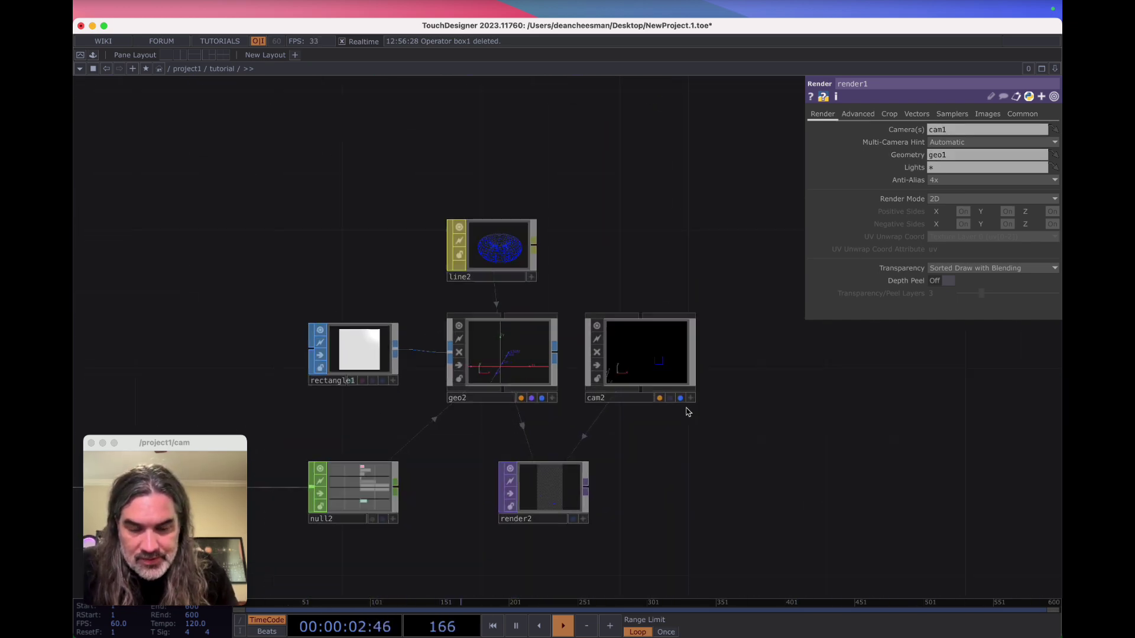
{"action": "scroll", "coordinate": [656, 408], "scroll_direction": "down", "scroll_amount": 2}
{"action": "scroll", "coordinate": [638, 405], "scroll_direction": "up", "scroll_amount": 5}
{"action": "scroll", "coordinate": [674, 322], "scroll_direction": "down", "scroll_amount": 3}
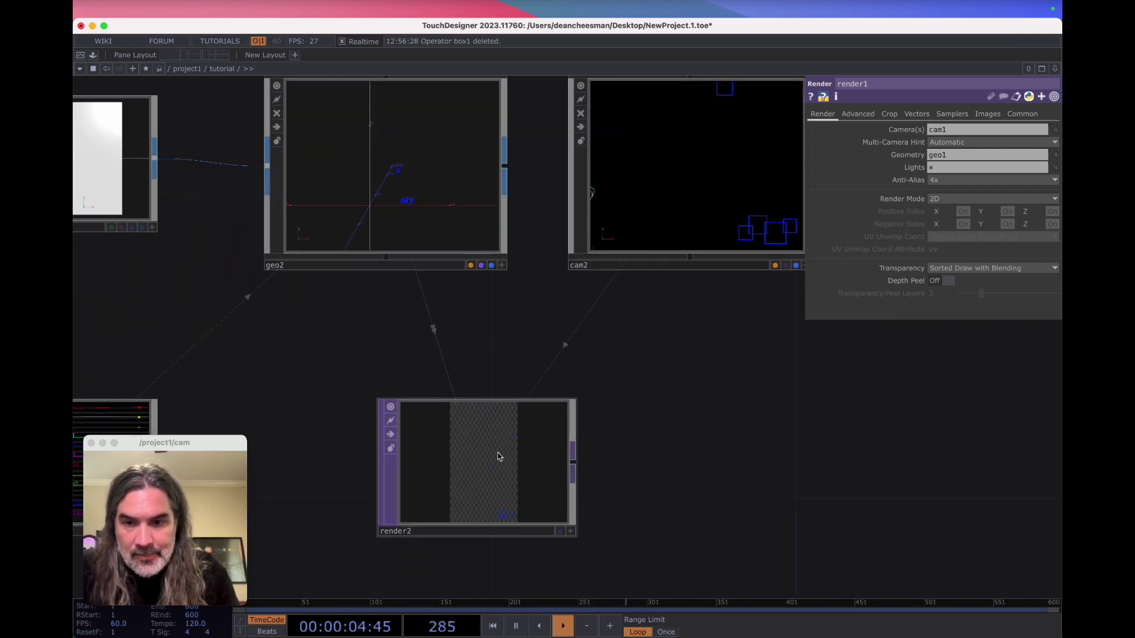
{"action": "scroll", "coordinate": [497, 458], "scroll_direction": "up", "scroll_amount": 4}
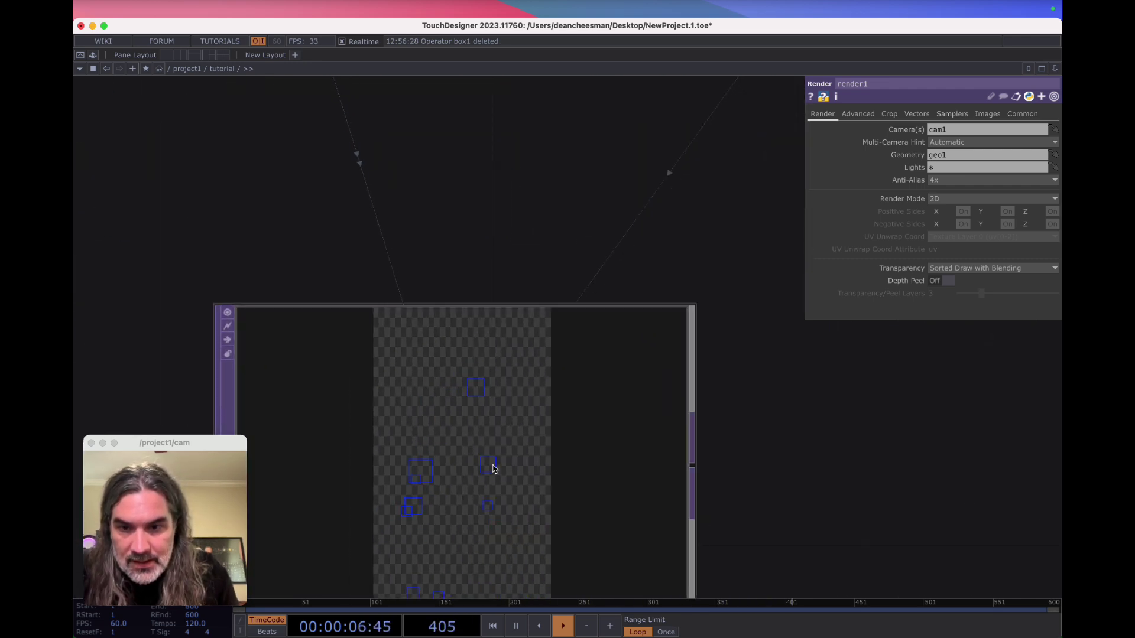
{"action": "scroll", "coordinate": [493, 468], "scroll_direction": "down", "scroll_amount": 6}
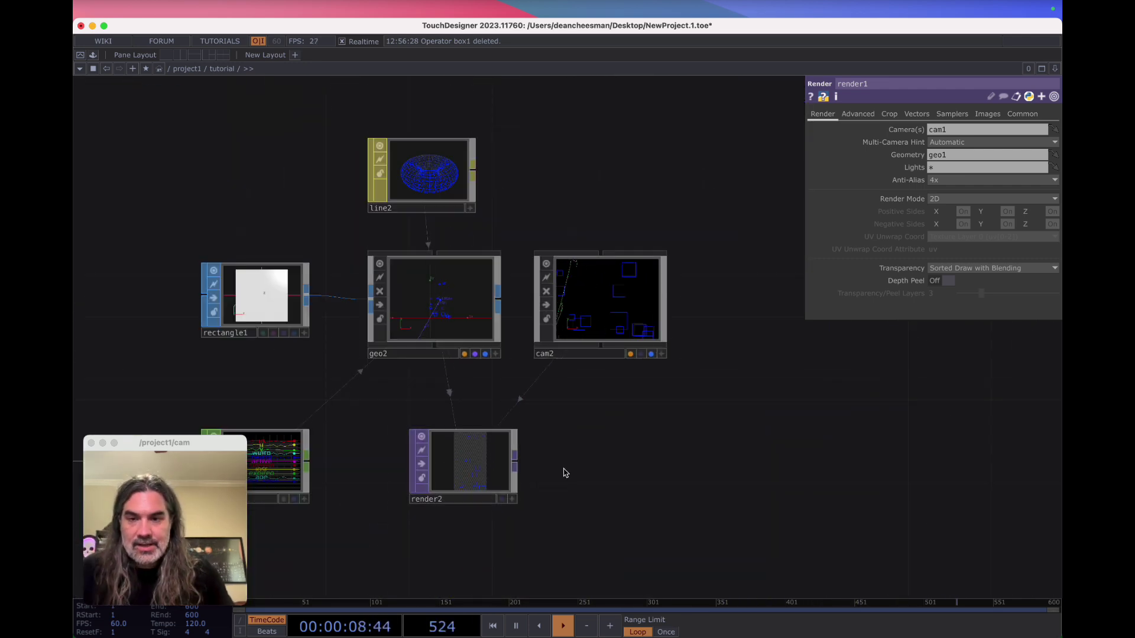
Reposition comp1 between the two render branches and connect the output of render2 to it.
{"action": "left_click_drag", "start_coordinate": [568, 469], "coordinate": [704, 420]}
{"action": "scroll", "coordinate": [614, 425], "scroll_direction": "down", "scroll_amount": 3}
{"action": "scroll", "coordinate": [705, 421], "scroll_direction": "down", "scroll_amount": 3}
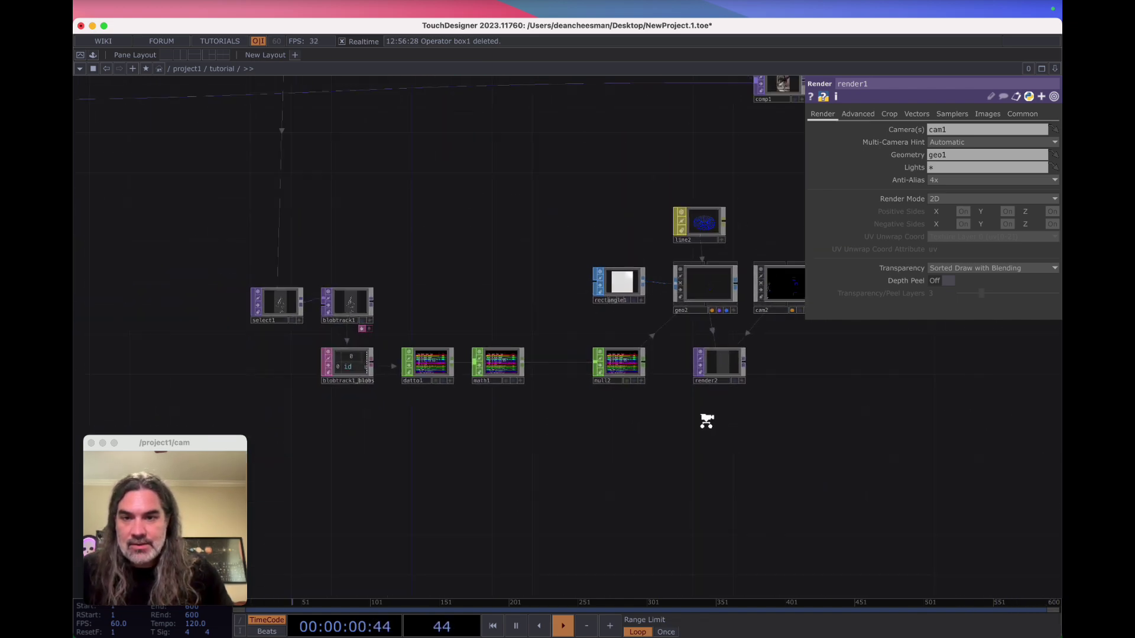
{"action": "scroll", "coordinate": [706, 421], "scroll_direction": "up", "scroll_amount": 1}
{"action": "scroll", "coordinate": [710, 411], "scroll_direction": "down", "scroll_amount": 6}
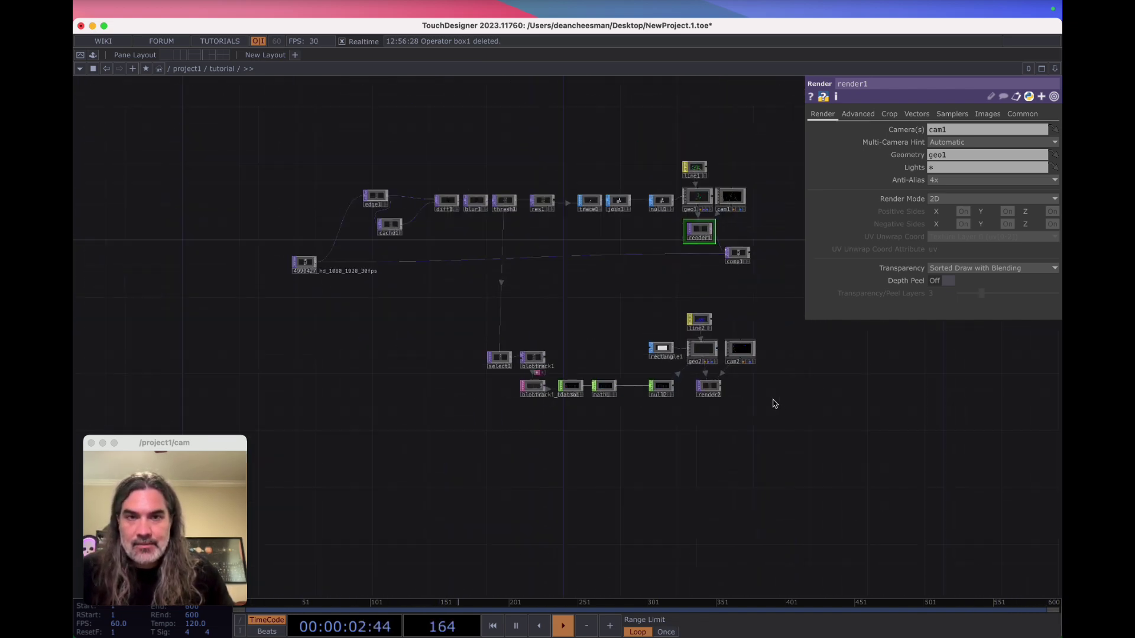
{"action": "scroll", "coordinate": [699, 322], "scroll_direction": "up", "scroll_amount": 2}
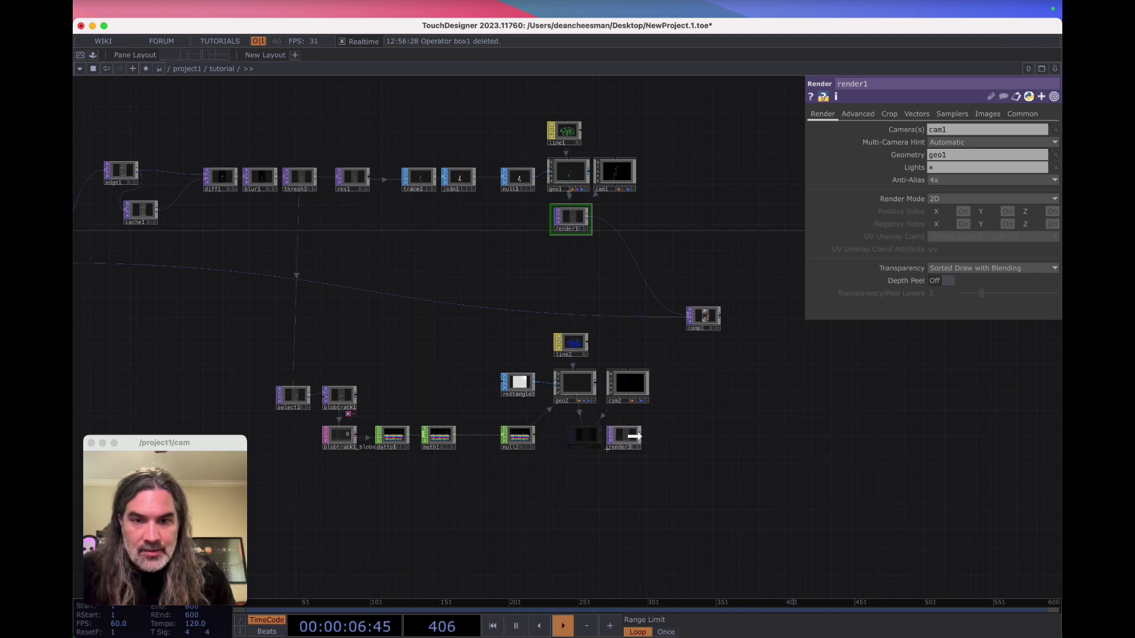
Open comp1 in a floating viewer and shrink it so the network beside it stays accessible.
{"action": "right_click", "coordinate": [715, 318]}
{"action": "left_click", "coordinate": [771, 311]}
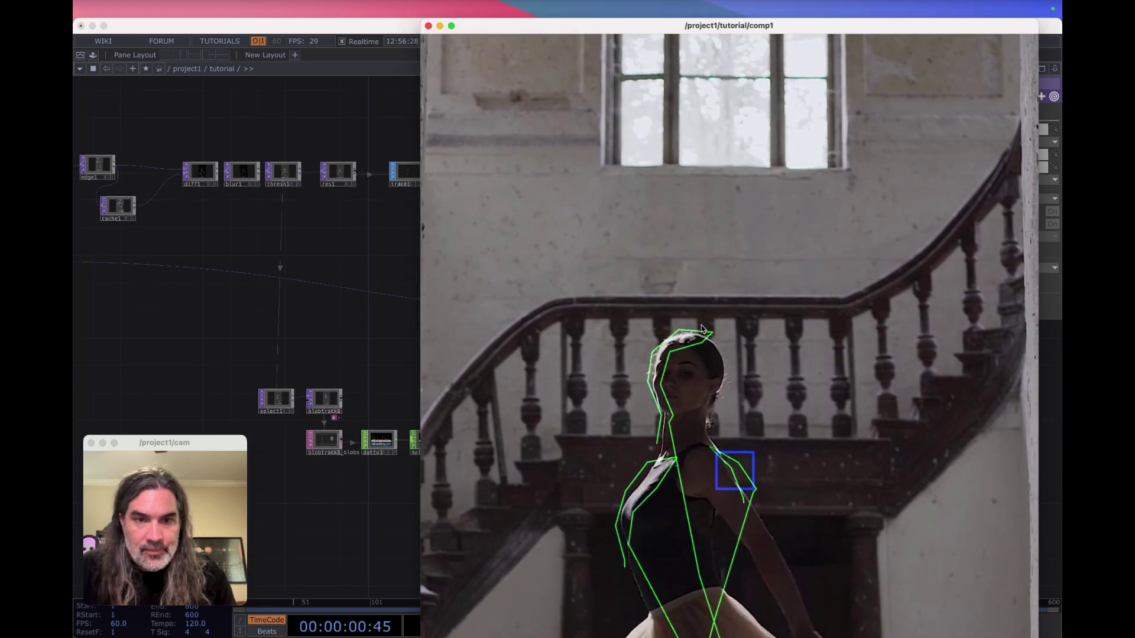
{"action": "left_click_drag", "start_coordinate": [421, 338], "coordinate": [719, 338]}
{"action": "left_click_drag", "start_coordinate": [811, 301], "coordinate": [804, 49]}
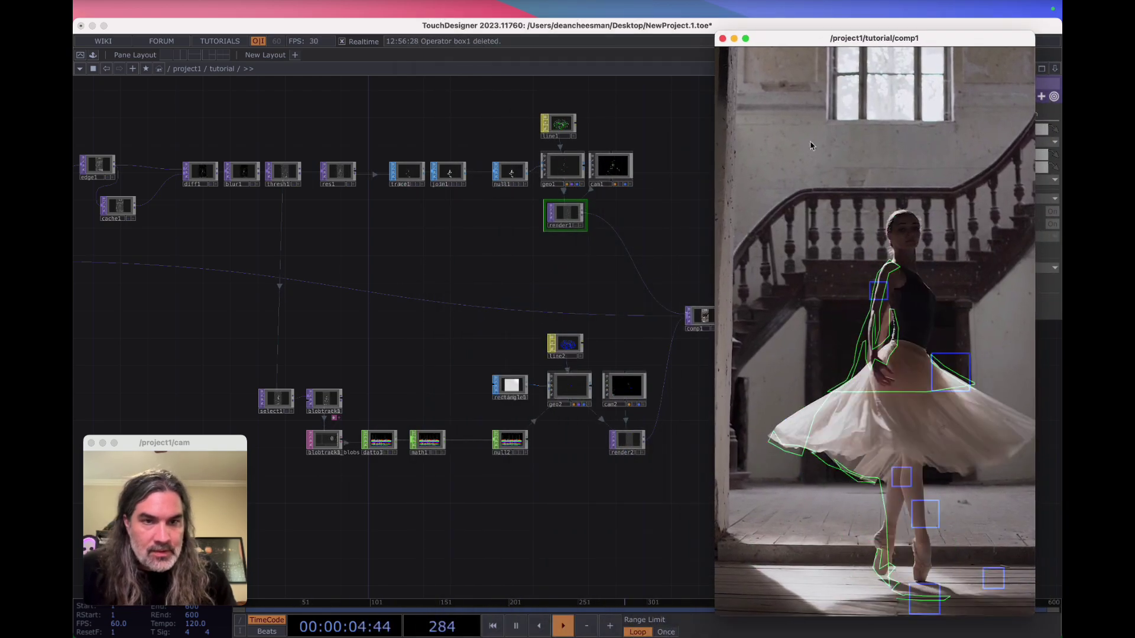
{"action": "left_click_drag", "start_coordinate": [715, 220], "coordinate": [762, 220]}
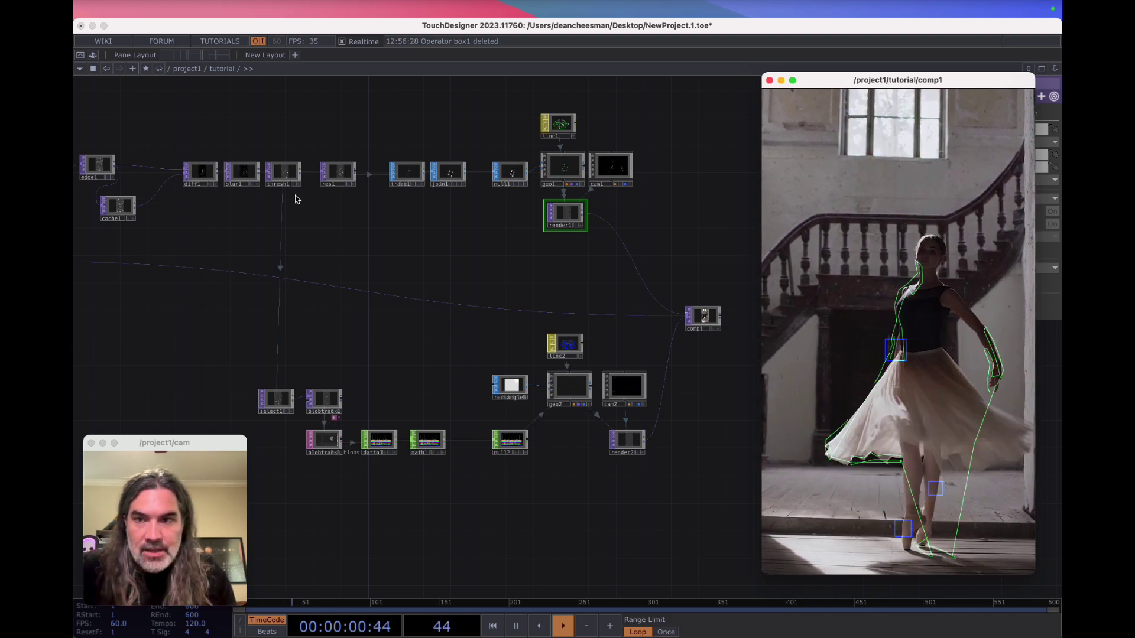
Compare the thresholded motion in thresh1 with the composite, and review the network down to the rectangle branch.
{"action": "scroll", "coordinate": [284, 182], "scroll_direction": "up", "scroll_amount": 10}
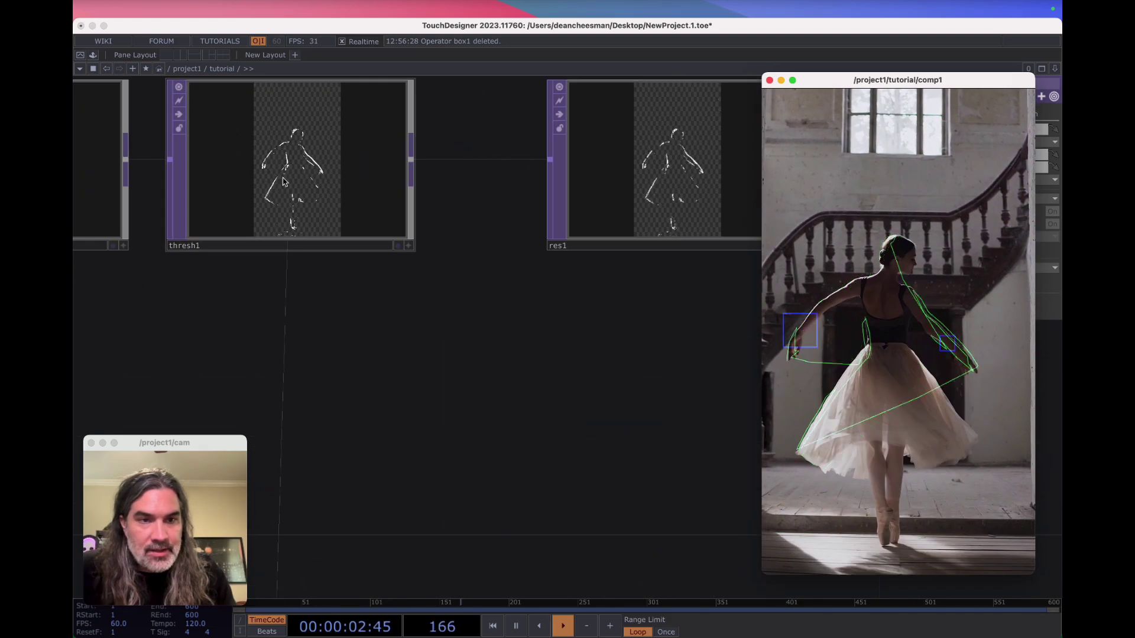
{"action": "scroll", "coordinate": [300, 186], "scroll_direction": "down", "scroll_amount": 1}
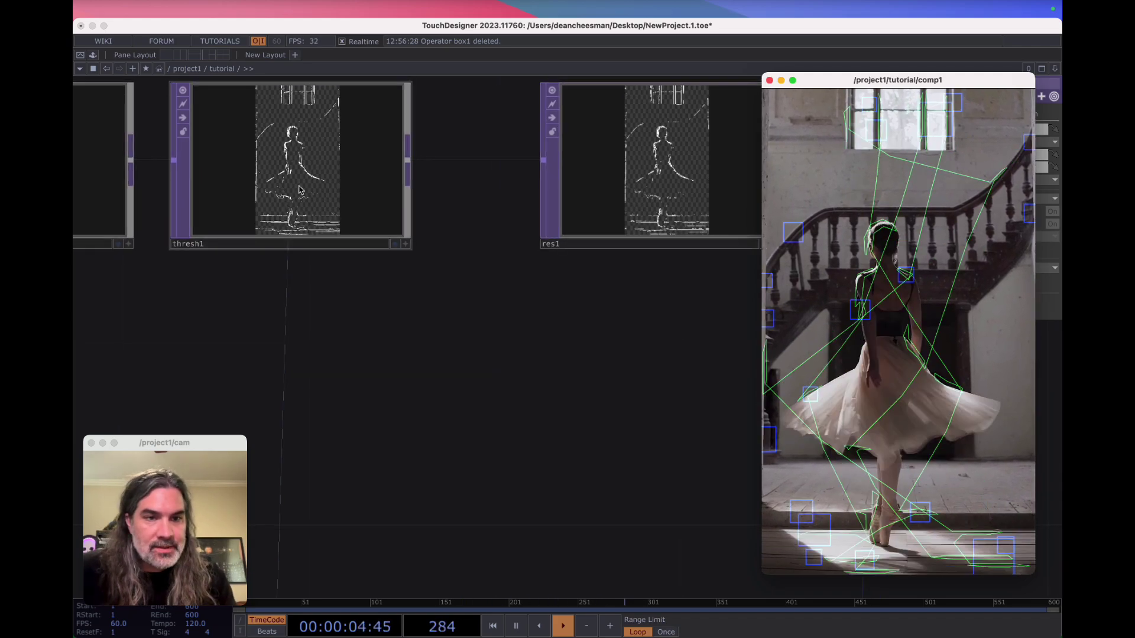
{"action": "scroll", "coordinate": [299, 187], "scroll_direction": "down", "scroll_amount": 10}
{"action": "scroll", "coordinate": [414, 260], "scroll_direction": "up", "scroll_amount": 4}
{"action": "left_click_drag", "start_coordinate": [458, 264], "coordinate": [487, 335]}
{"action": "scroll", "coordinate": [458, 251], "scroll_direction": "up", "scroll_amount": 3}
{"action": "scroll", "coordinate": [455, 257], "scroll_direction": "up", "scroll_amount": 2}
{"action": "left_click_drag", "start_coordinate": [465, 284], "coordinate": [499, 277]}
{"action": "left_click_drag", "start_coordinate": [478, 243], "coordinate": [531, 231]}
{"action": "left_click_drag", "start_coordinate": [567, 277], "coordinate": [653, 198]}
Set the Line Near Color of line2 to white and move the comp1 viewer clear of the network.
{"action": "left_click", "coordinate": [317, 212]}
{"action": "left_click_drag", "start_coordinate": [855, 80], "coordinate": [639, 107]}
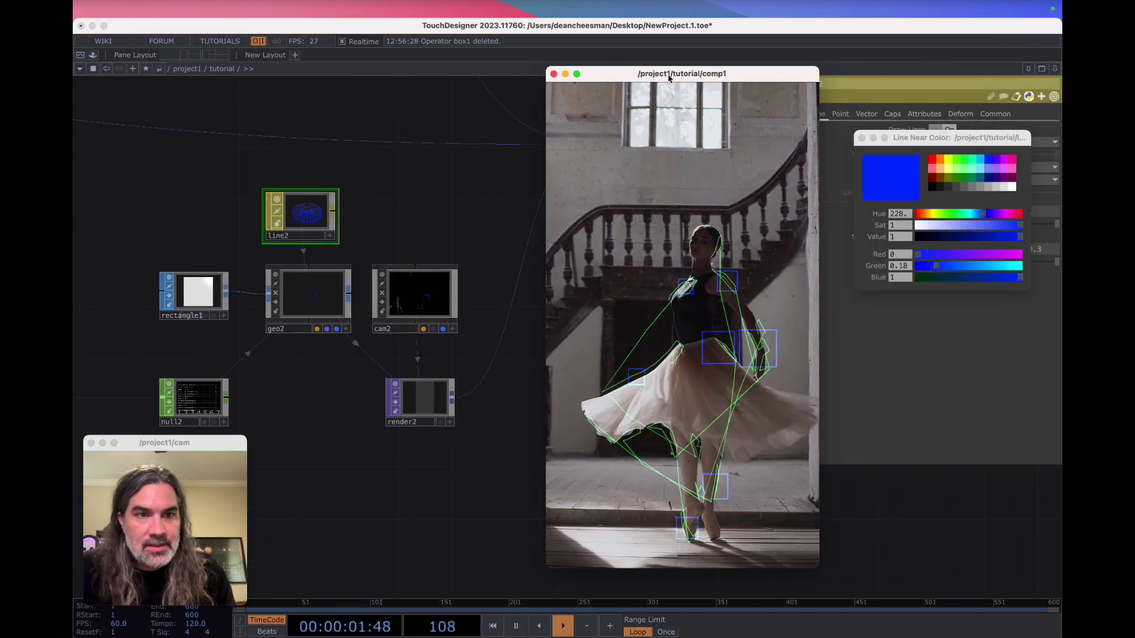
{"action": "left_click", "coordinate": [1012, 188]}
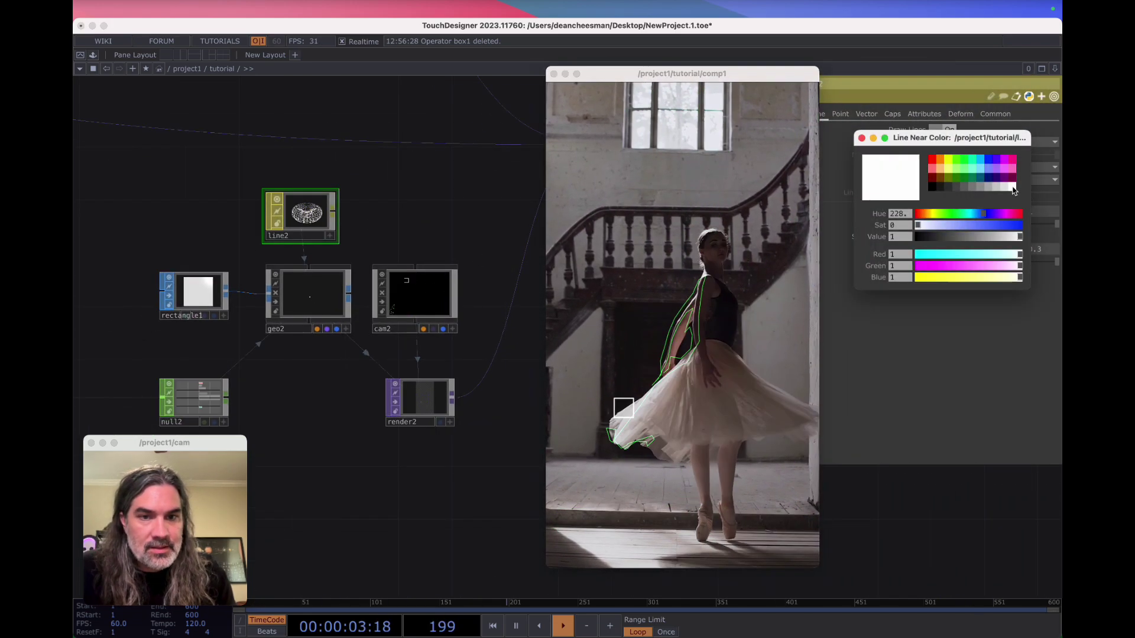
{"action": "left_click", "coordinate": [862, 139]}
{"action": "left_click_drag", "start_coordinate": [689, 72], "coordinate": [918, 181]}
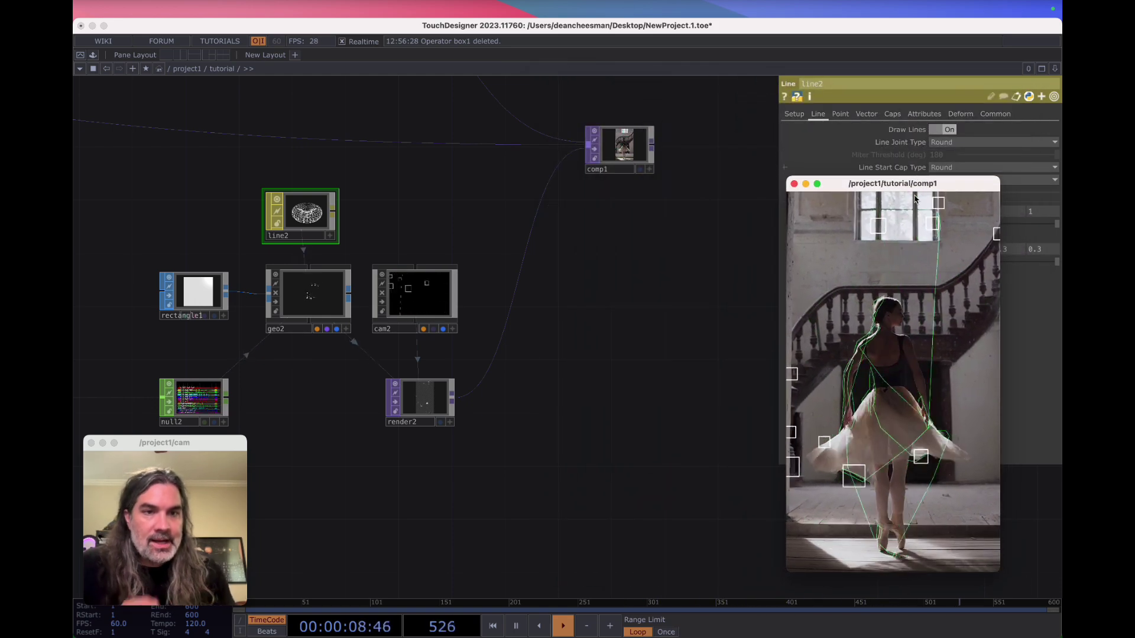
Examine the blob data columns in the blobtrack1_blobs table and their conversion in datto1.
{"action": "left_click_drag", "start_coordinate": [674, 273], "coordinate": [787, 176]}
{"action": "left_click_drag", "start_coordinate": [491, 387], "coordinate": [664, 414]}
{"action": "middle_click_drag", "start_coordinate": [571, 416], "coordinate": [533, 419]}
{"action": "middle_click_drag", "start_coordinate": [375, 425], "coordinate": [425, 417]}
{"action": "left_click_drag", "start_coordinate": [581, 380], "coordinate": [786, 346]}
{"action": "mouse_move", "coordinate": [612, 380]}
{"action": "middle_mouse_down"}
{"action": "mouse_move", "coordinate": [593, 380]}
{"action": "mouse_move", "coordinate": [603, 380]}
{"action": "middle_mouse_up"}
{"action": "scroll", "coordinate": [299, 232], "scroll_direction": "up", "scroll_amount": 3}
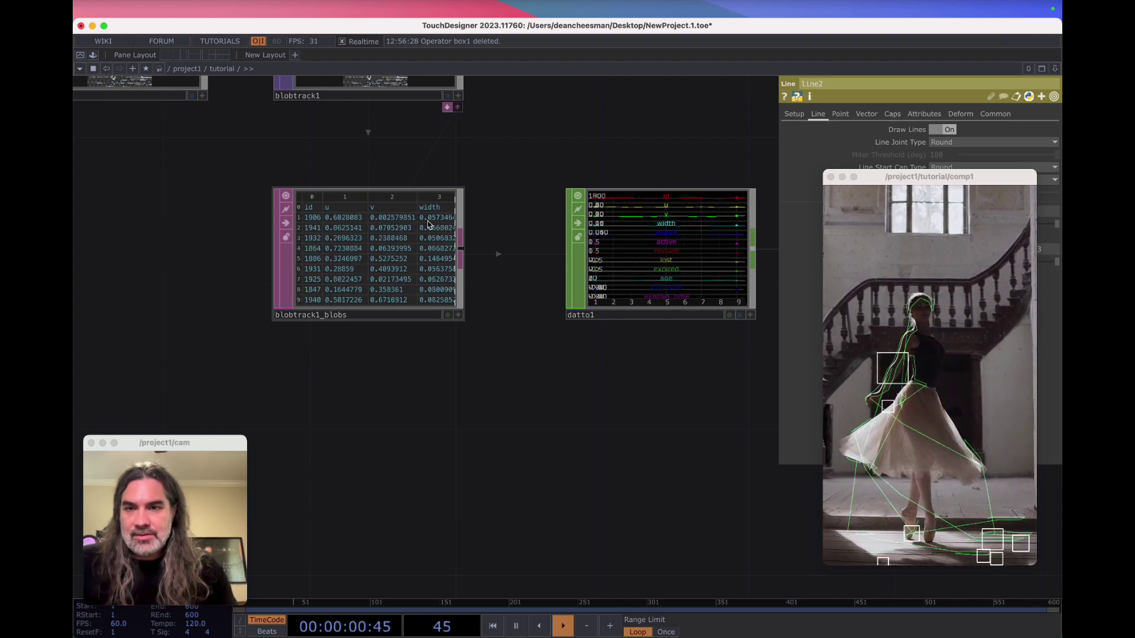
{"action": "scroll", "coordinate": [525, 320], "scroll_direction": "down", "scroll_amount": 3}
{"action": "scroll", "coordinate": [524, 316], "scroll_direction": "down", "scroll_amount": 2}
{"action": "scroll", "coordinate": [402, 189], "scroll_direction": "up", "scroll_amount": 5}
{"action": "scroll", "coordinate": [419, 221], "scroll_direction": "down", "scroll_amount": 5}
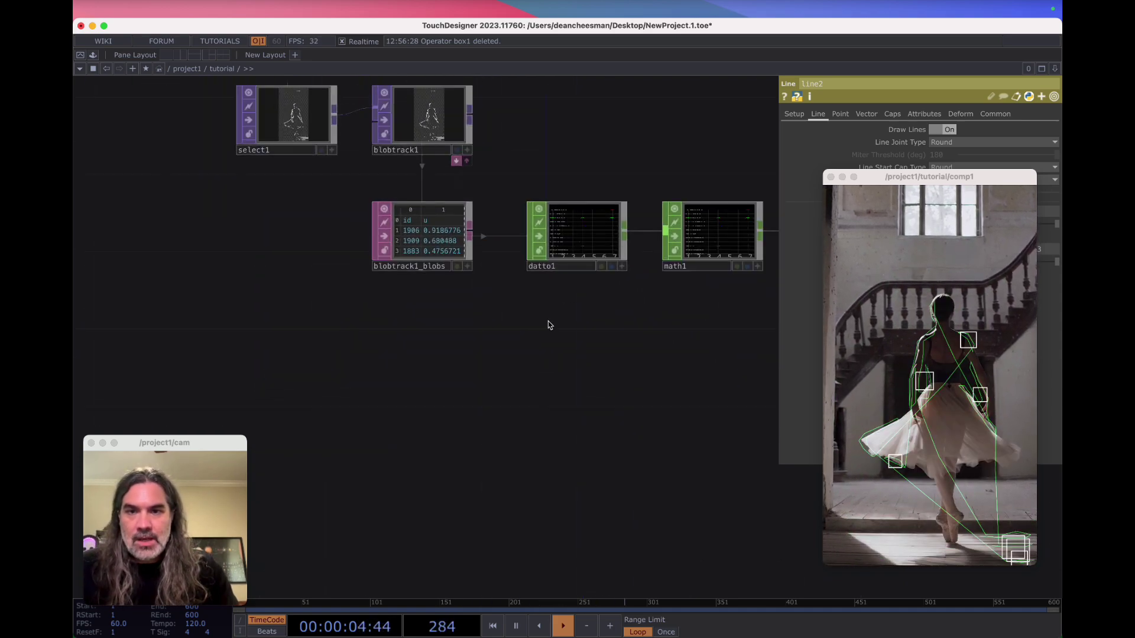
Branch a Select CHOP off datto1 and place it below the main chain.
{"action": "scroll", "coordinate": [479, 305], "scroll_direction": "right", "scroll_amount": 3}
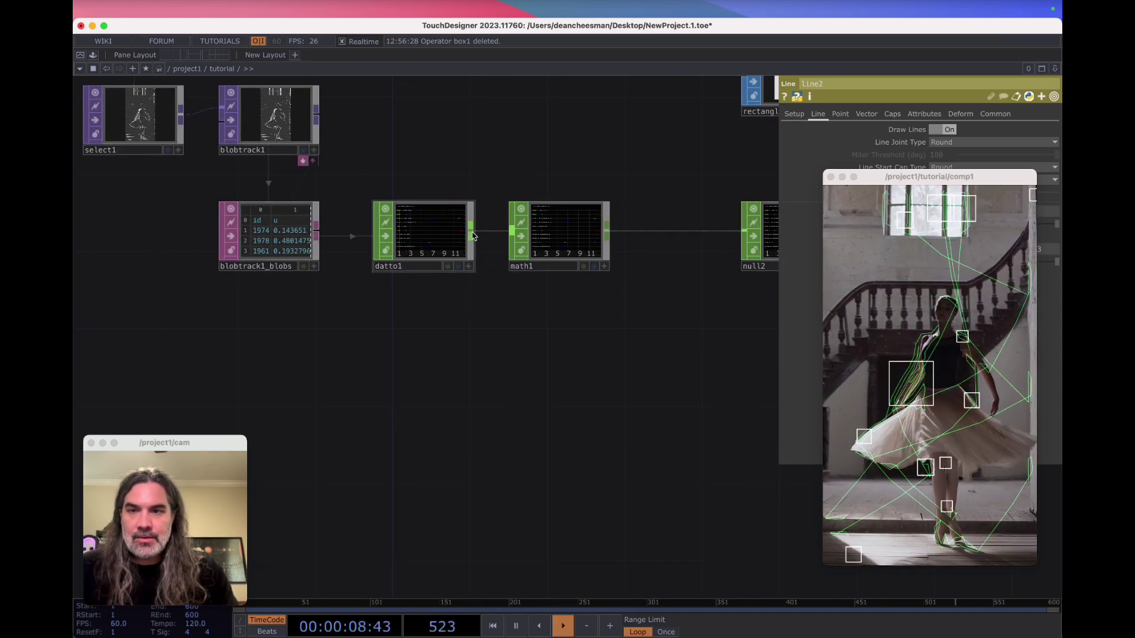
{"action": "left_click_drag", "start_coordinate": [474, 356], "coordinate": [474, 360]}
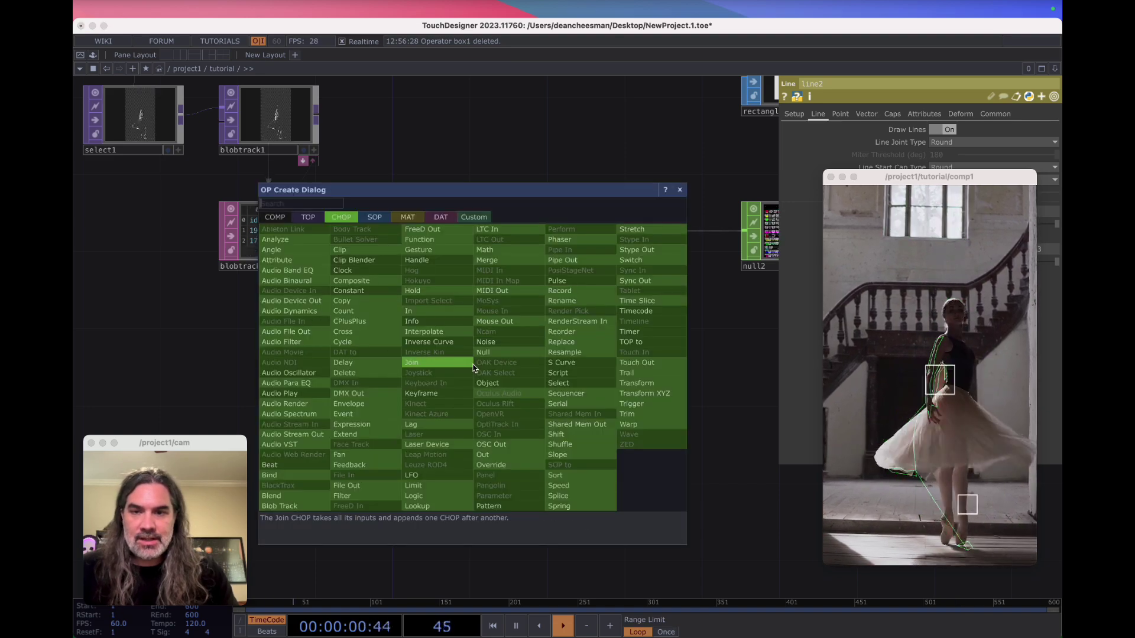
{"action": "type", "text": "se"}
{"action": "key", "text": "Return"}
{"action": "left_click", "coordinate": [461, 408]}
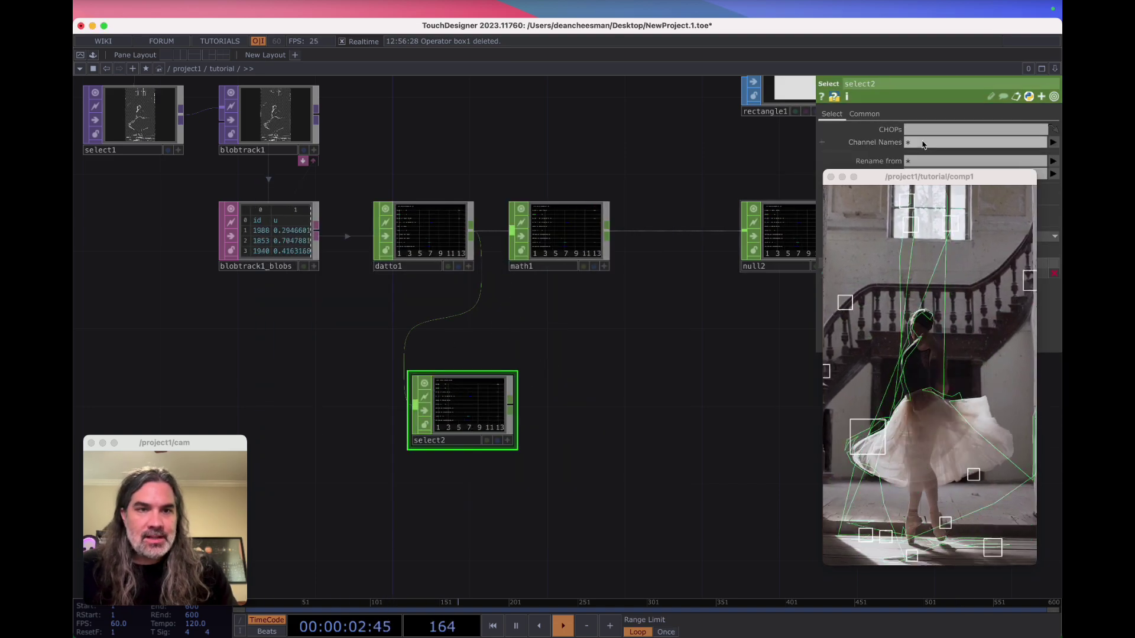
Move the comp1 viewer clear of the parameters and set the Channel Names of select2 to u and v.
{"action": "left_click_drag", "start_coordinate": [946, 184], "coordinate": [956, 284]}
{"action": "left_click", "coordinate": [1053, 142]}
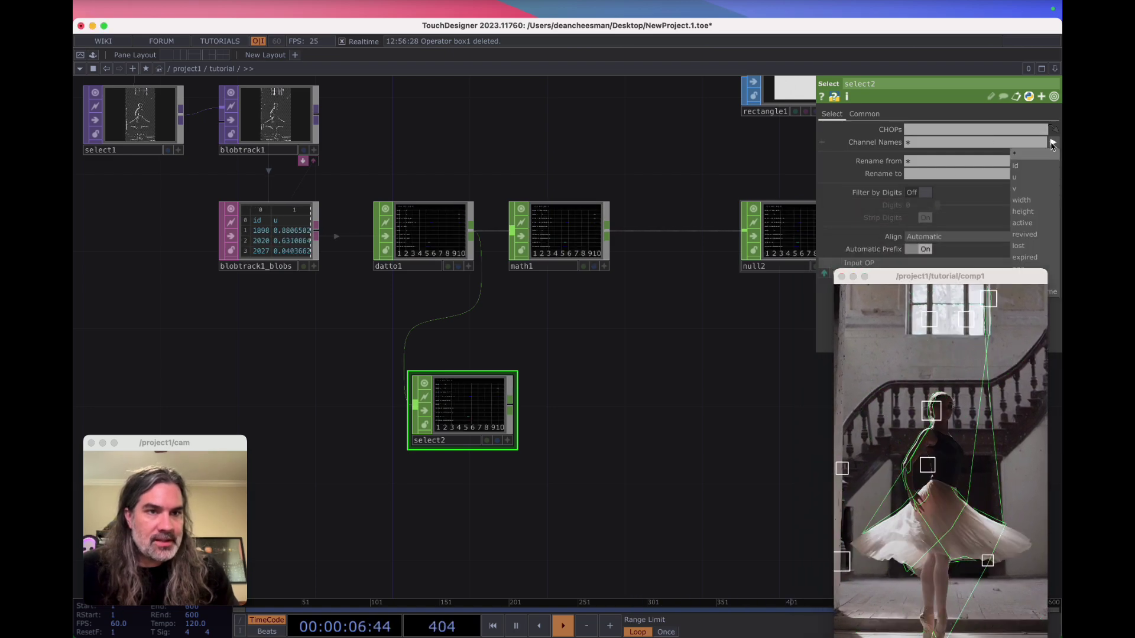
{"action": "left_click", "coordinate": [1048, 174]}
{"action": "left_click", "coordinate": [1052, 142]}
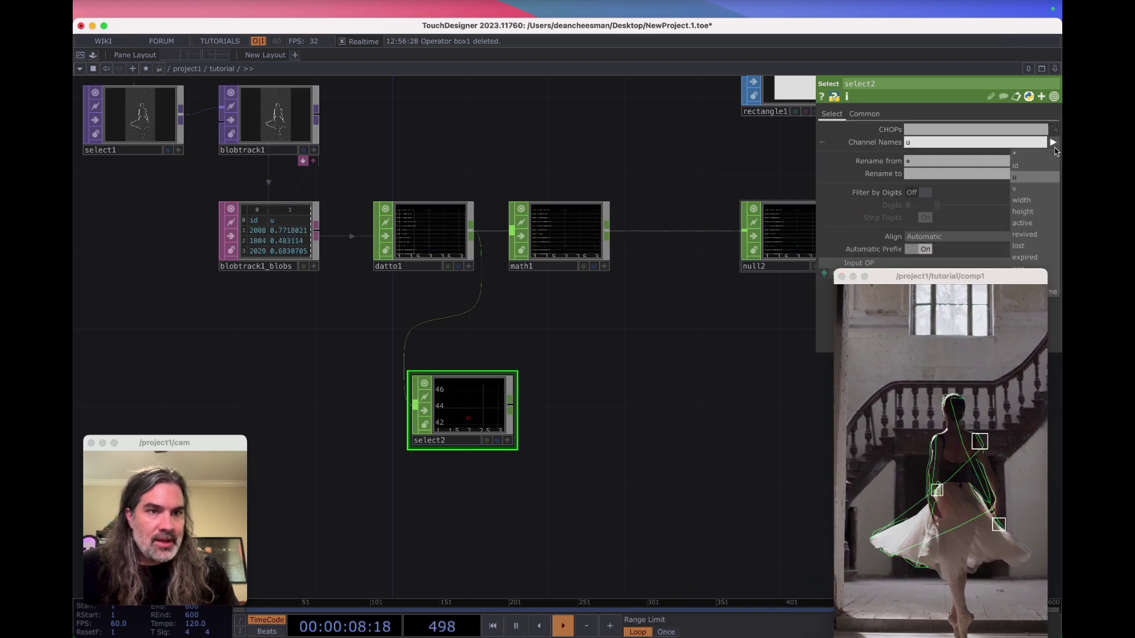
{"action": "left_click", "coordinate": [1029, 188]}
Branch a CHOP to DAT off select2 and place it beside select2.
{"action": "left_click_drag", "start_coordinate": [633, 398], "coordinate": [612, 343]}
{"action": "left_click", "coordinate": [490, 356]}
{"action": "key", "text": "Tab"}
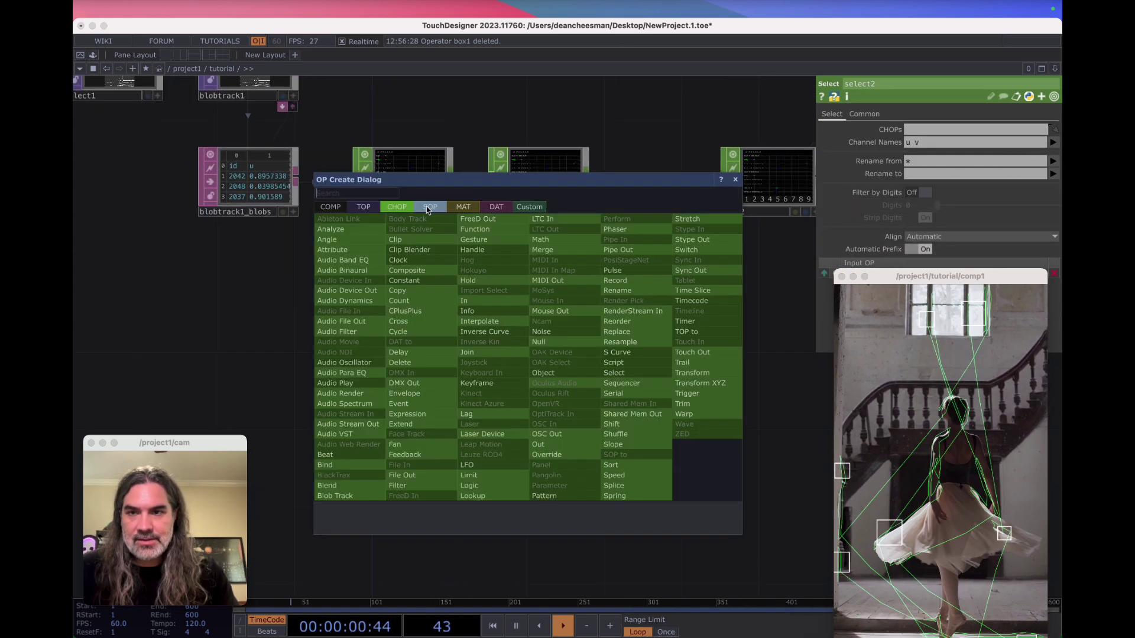
{"action": "left_click", "coordinate": [491, 210]}
{"action": "left_click", "coordinate": [350, 232]}
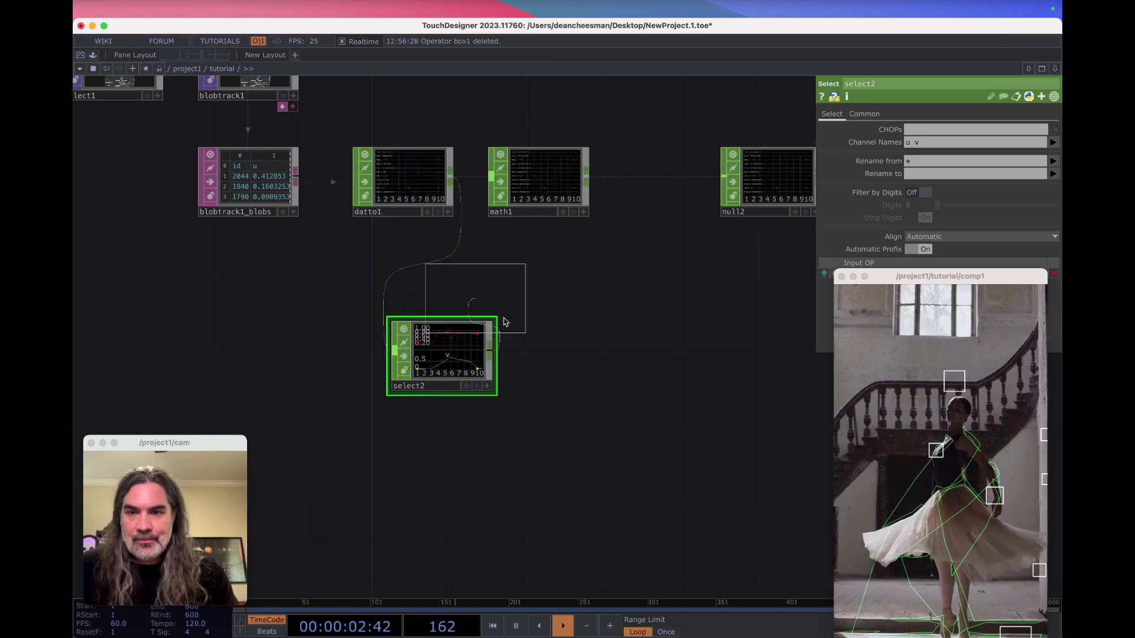
{"action": "left_click", "coordinate": [603, 360]}
{"action": "left_click_drag", "start_coordinate": [670, 364], "coordinate": [478, 301]}
Inspect the u and v values in the chopto1 table and move chopto1 farther away from select2.
{"action": "scroll", "coordinate": [385, 300], "scroll_direction": "up", "scroll_amount": 5}
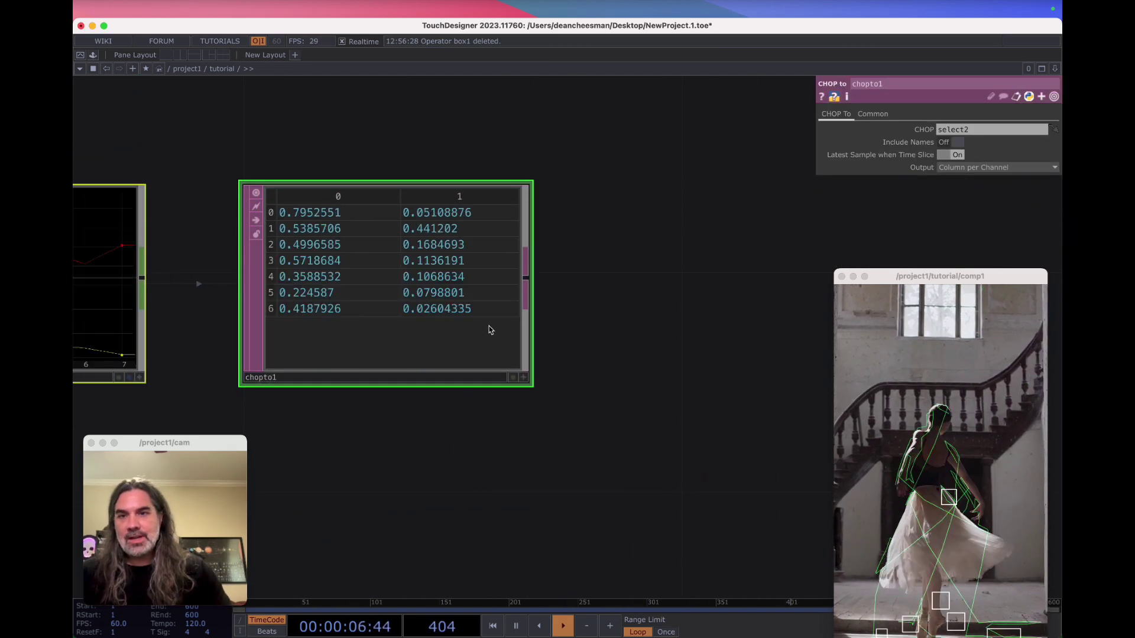
{"action": "middle_click_drag", "start_coordinate": [359, 314], "coordinate": [623, 311]}
{"action": "left_click_drag", "start_coordinate": [623, 312], "coordinate": [515, 311]}
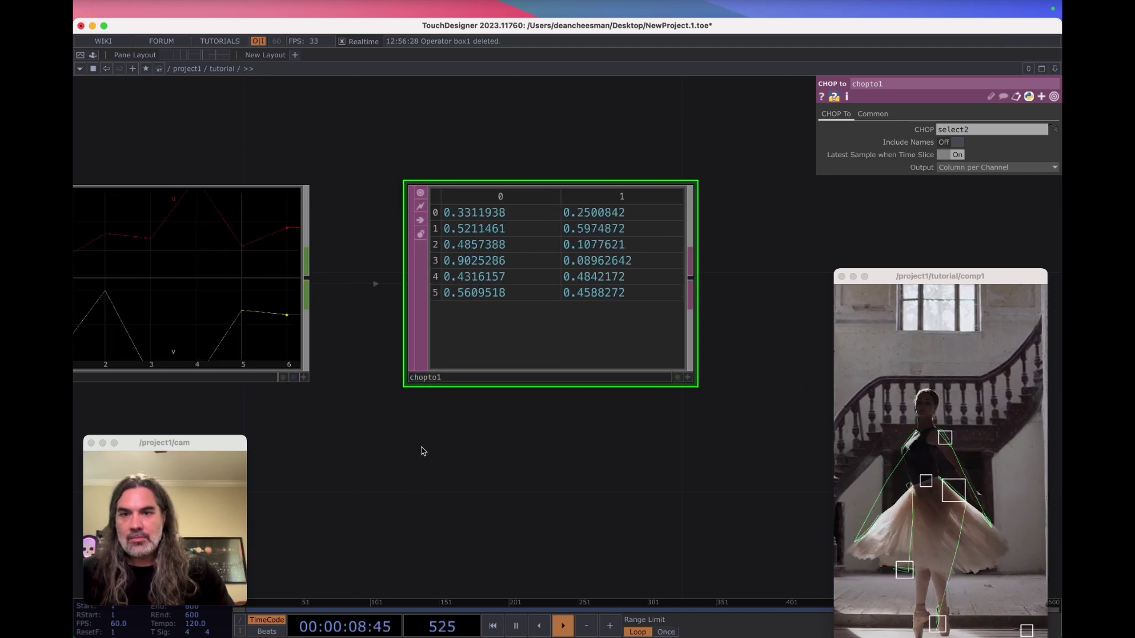
{"action": "scroll", "coordinate": [420, 448], "scroll_direction": "down", "scroll_amount": 5}
{"action": "left_click_drag", "start_coordinate": [356, 418], "coordinate": [341, 418]}
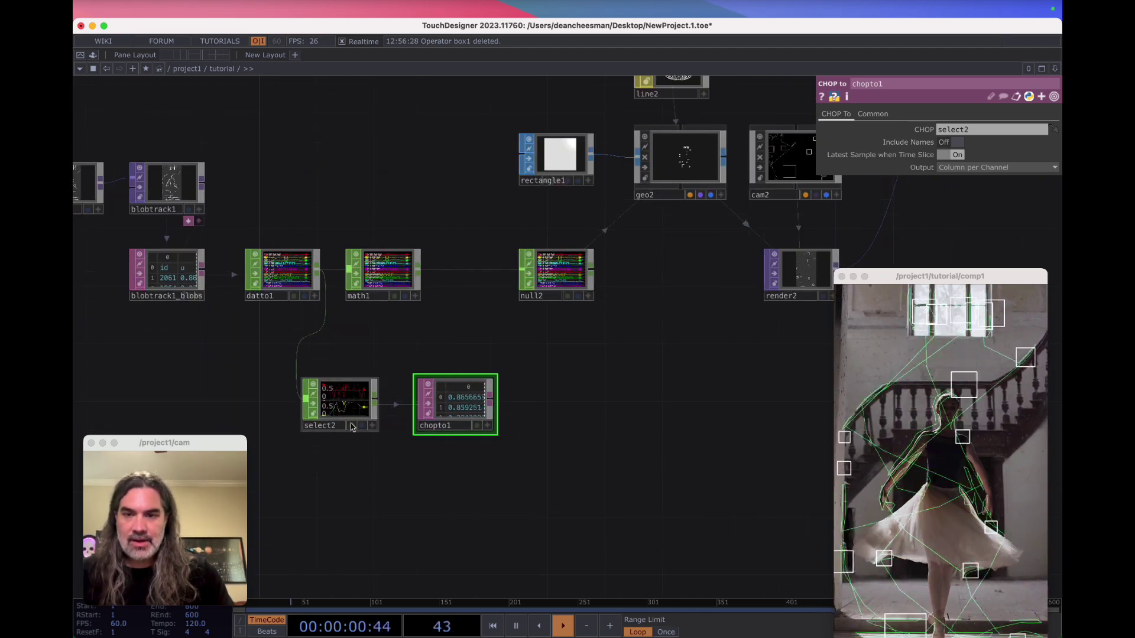
{"action": "left_click_drag", "start_coordinate": [480, 417], "coordinate": [596, 416]}
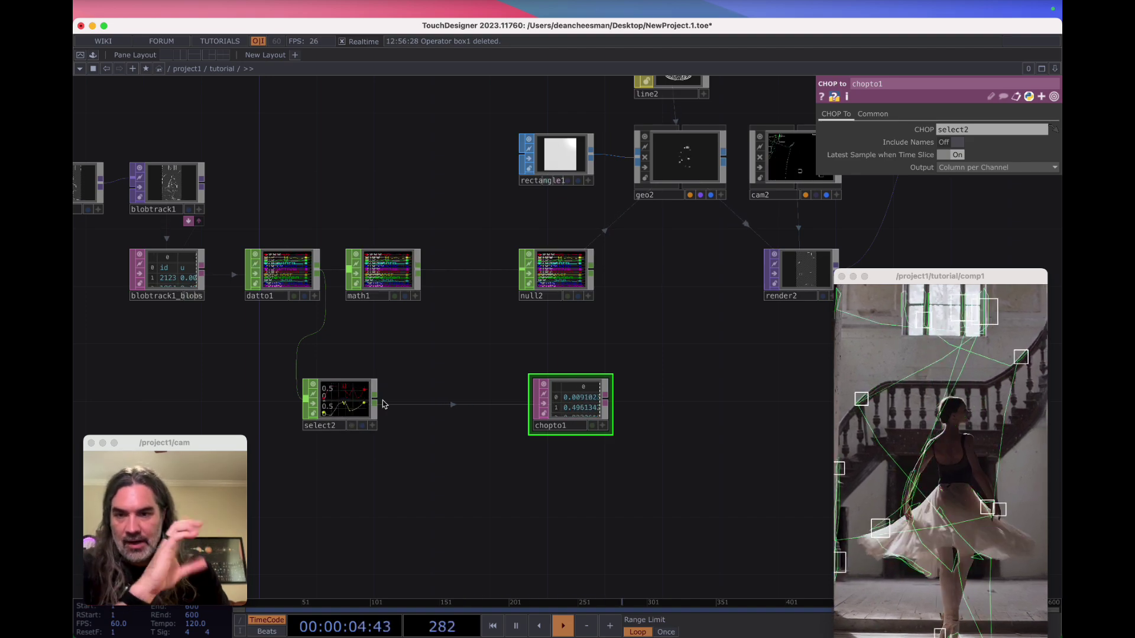
Insert a Null CHOP between select2 and chopto1.
{"action": "key", "text": "Tab"}
{"action": "key", "text": "Escape"}
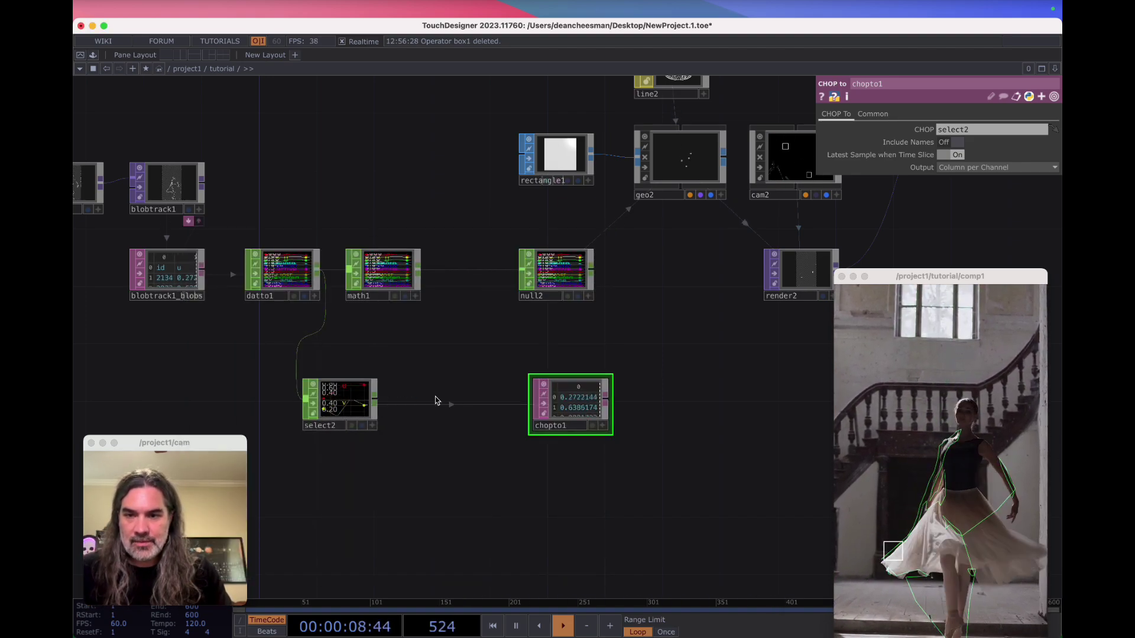
{"action": "right_click", "coordinate": [388, 404]}
{"action": "type", "text": "nul"}
{"action": "left_click", "coordinate": [449, 385]}
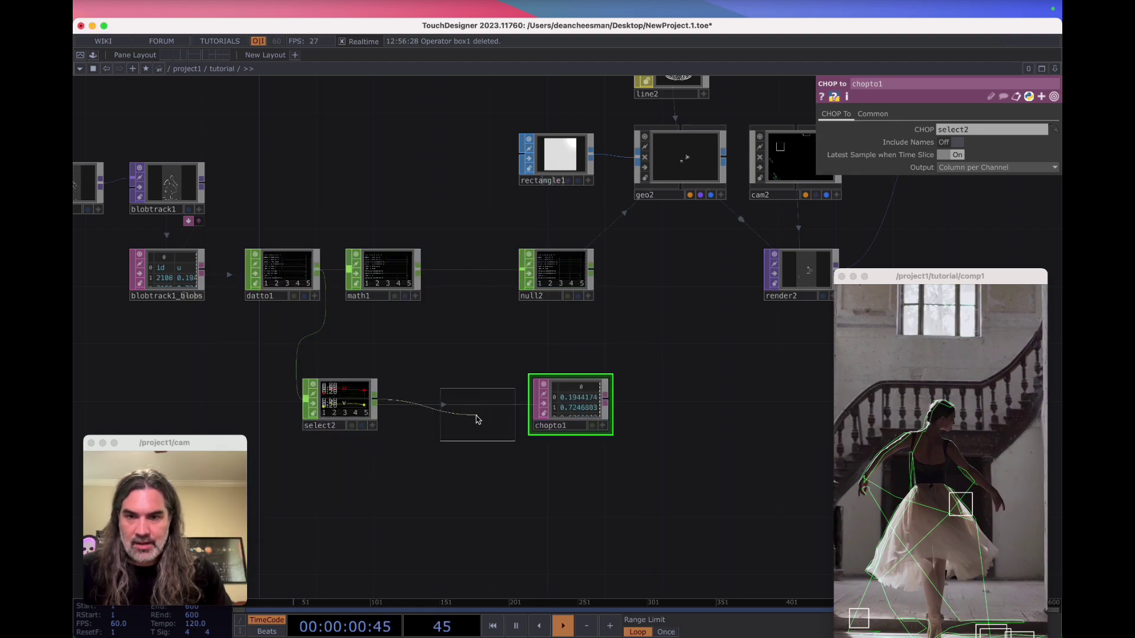
{"action": "left_click", "coordinate": [469, 403]}
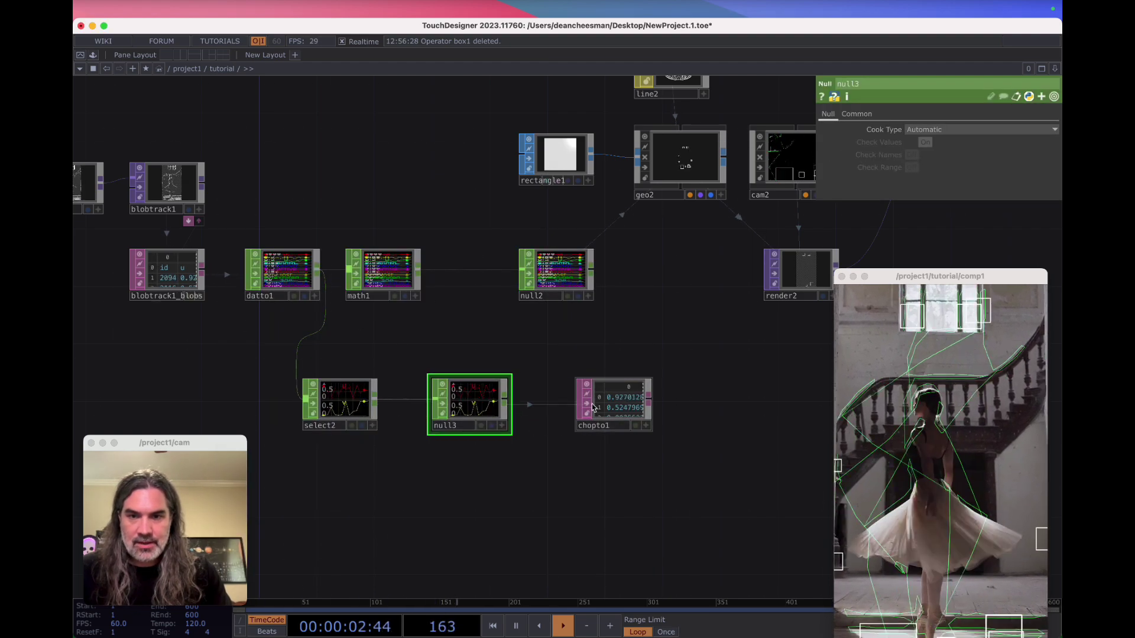
Move null3 closer to chopto1 and insert a Math CHOP between select2 and null3.
{"action": "left_click_drag", "start_coordinate": [474, 405], "coordinate": [503, 406]}
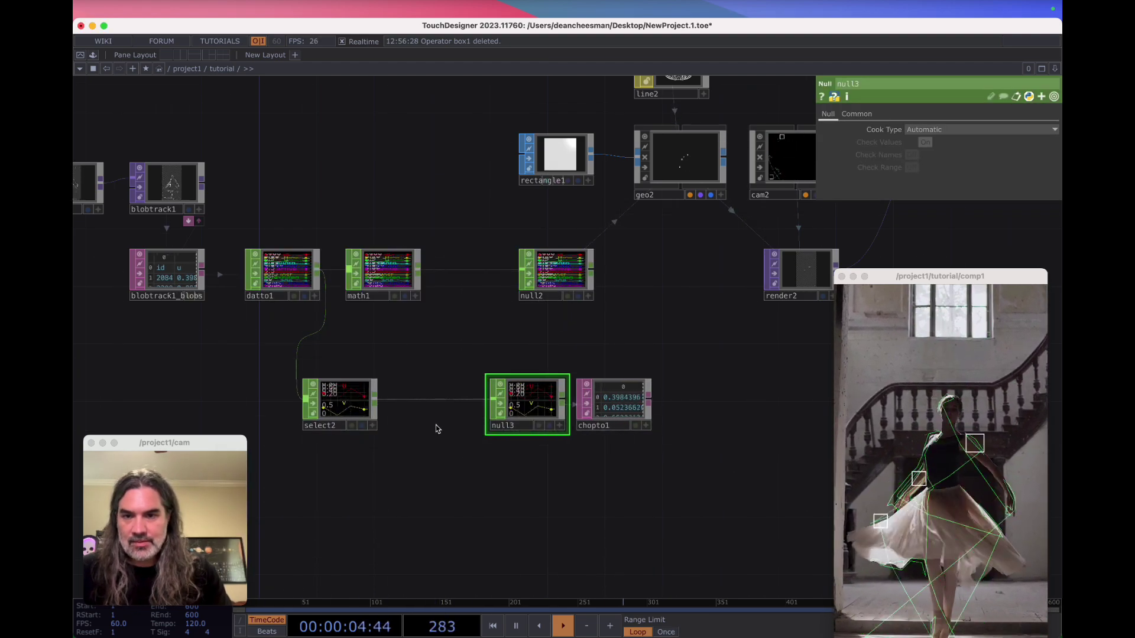
{"action": "left_click", "coordinate": [428, 389]}
{"action": "type", "text": "mat"}
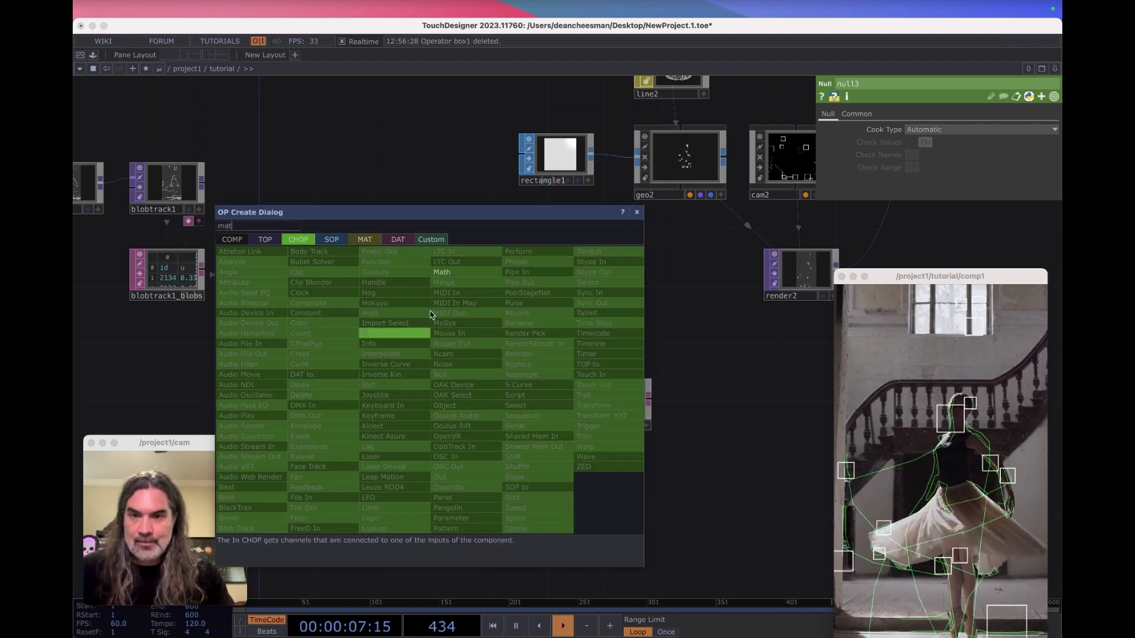
{"action": "left_click", "coordinate": [441, 273]}
{"action": "left_click", "coordinate": [420, 403]}
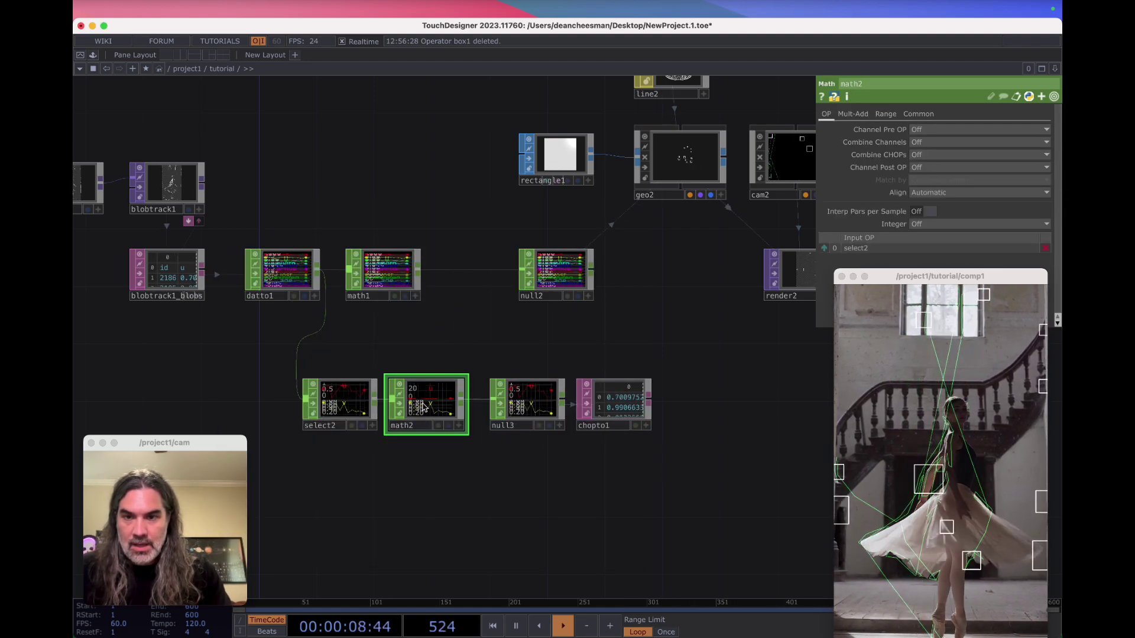
Rewire the input of select2 so it comes from math1 instead of datto1.
{"action": "scroll", "coordinate": [421, 406], "scroll_direction": "up", "scroll_amount": 3}
{"action": "scroll", "coordinate": [422, 407], "scroll_direction": "up", "scroll_amount": 3}
{"action": "scroll", "coordinate": [446, 397], "scroll_direction": "down", "scroll_amount": 1}
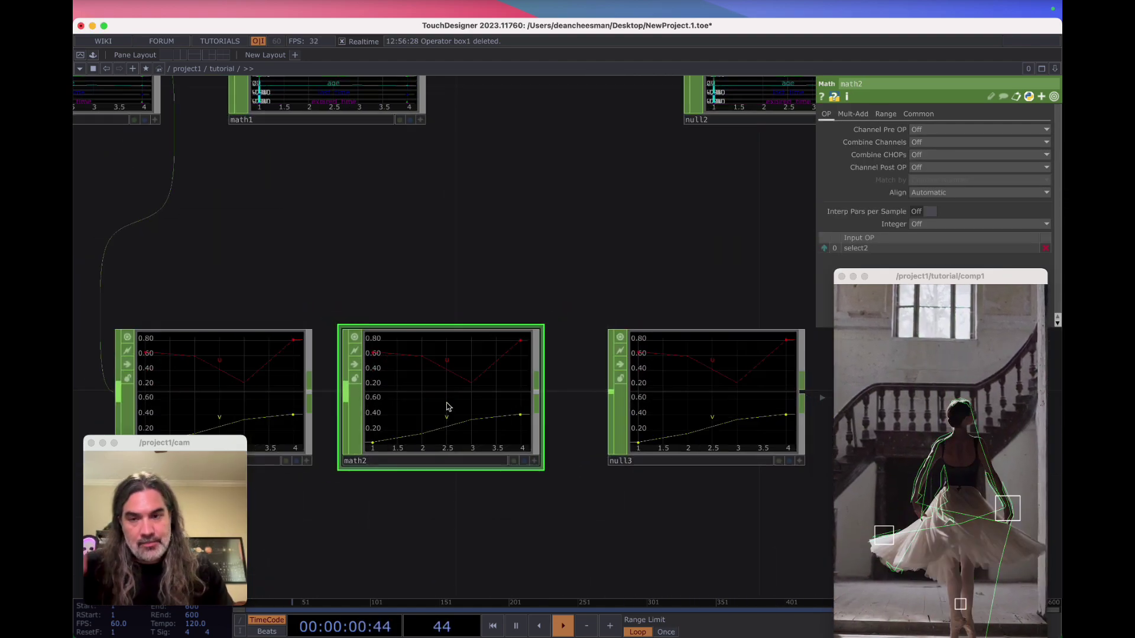
{"action": "scroll", "coordinate": [447, 406], "scroll_direction": "up", "scroll_amount": 1}
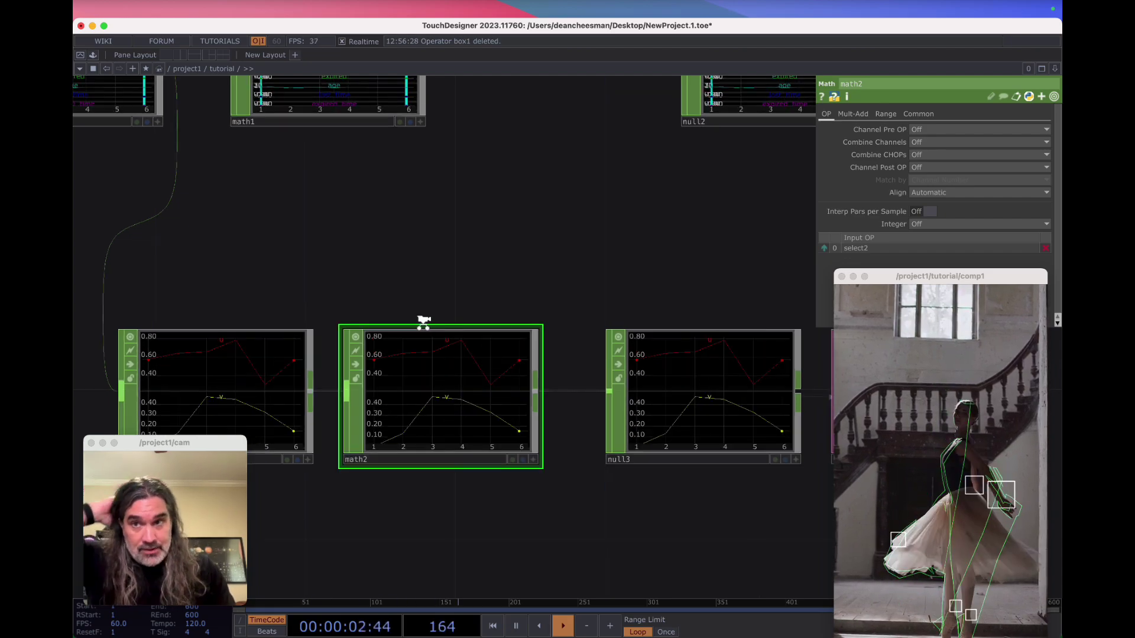
{"action": "scroll", "coordinate": [423, 321], "scroll_direction": "down", "scroll_amount": 1}
{"action": "left_click_drag", "start_coordinate": [332, 233], "coordinate": [391, 296]}
{"action": "scroll", "coordinate": [392, 296], "scroll_direction": "down", "scroll_amount": 1}
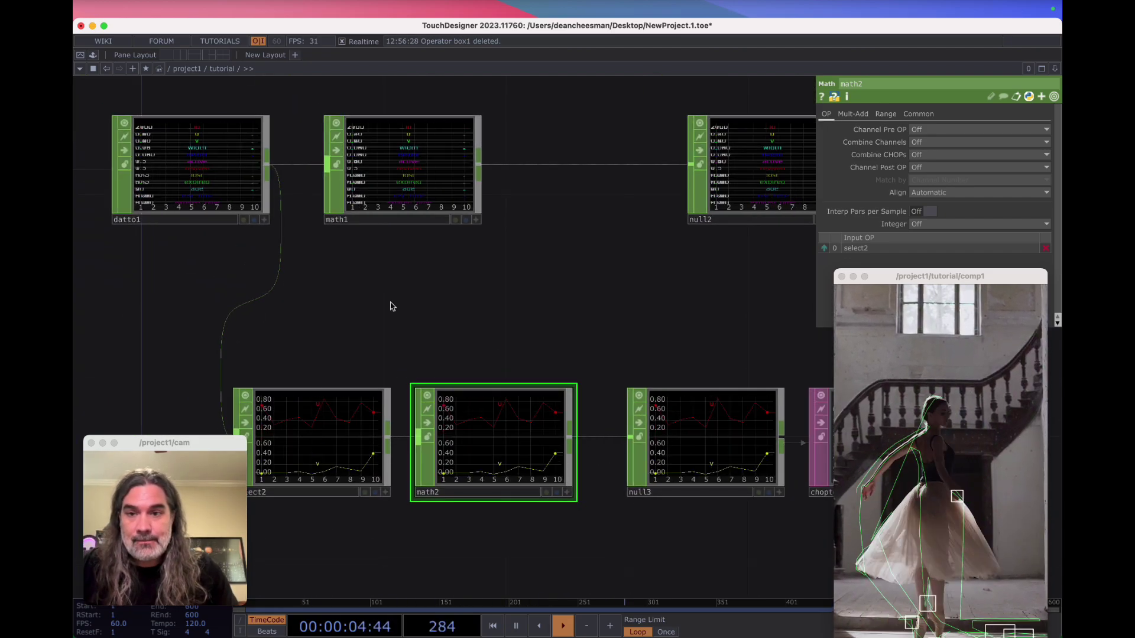
{"action": "scroll", "coordinate": [486, 260], "scroll_direction": "down", "scroll_amount": 2}
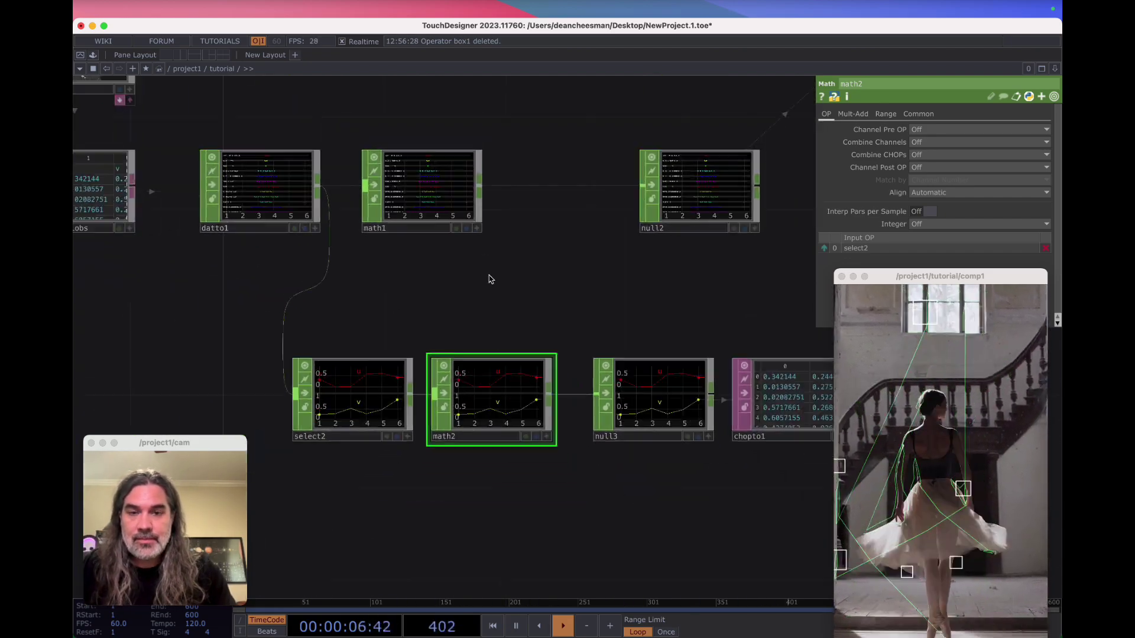
{"action": "scroll", "coordinate": [429, 322], "scroll_direction": "down", "scroll_amount": 3}
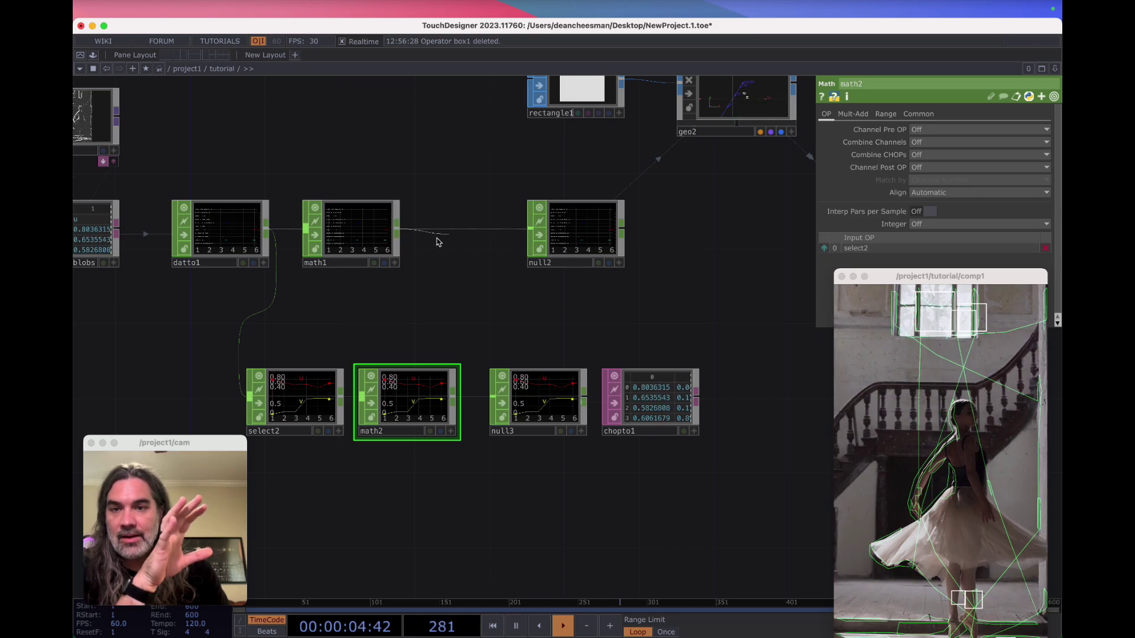
{"action": "left_click_drag", "start_coordinate": [267, 308], "coordinate": [248, 397]}
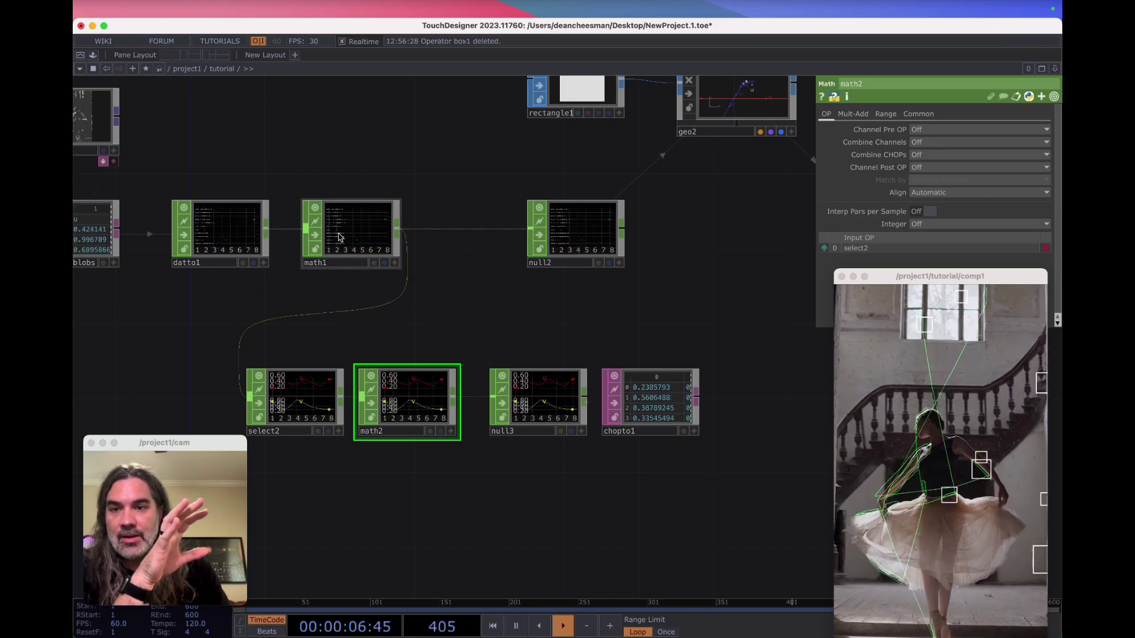
Compare the u and v channel curves across select2, math2 and null3 with the chopto1 table.
{"action": "left_click_drag", "start_coordinate": [507, 314], "coordinate": [436, 283]}
{"action": "scroll", "coordinate": [349, 384], "scroll_direction": "up", "scroll_amount": 5}
{"action": "left_click_drag", "start_coordinate": [481, 249], "coordinate": [617, 286]}
{"action": "scroll", "coordinate": [355, 363], "scroll_direction": "down", "scroll_amount": 2}
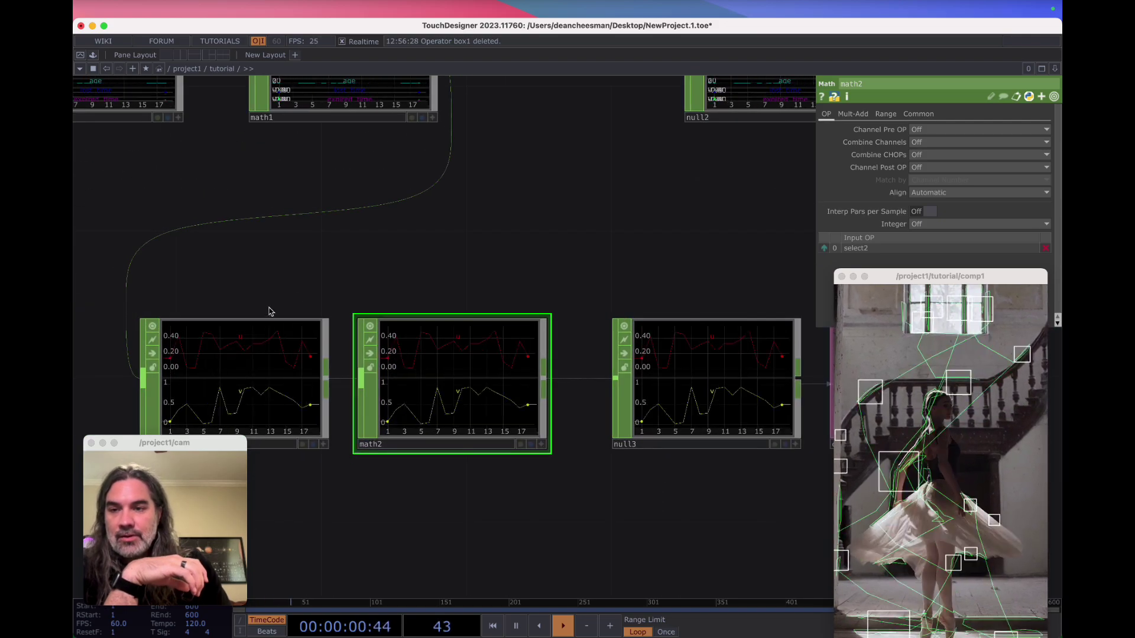
{"action": "scroll", "coordinate": [420, 276], "scroll_direction": "left", "scroll_amount": 4}
{"action": "left_click_drag", "start_coordinate": [445, 250], "coordinate": [441, 281]}
{"action": "scroll", "coordinate": [440, 283], "scroll_direction": "down", "scroll_amount": 2}
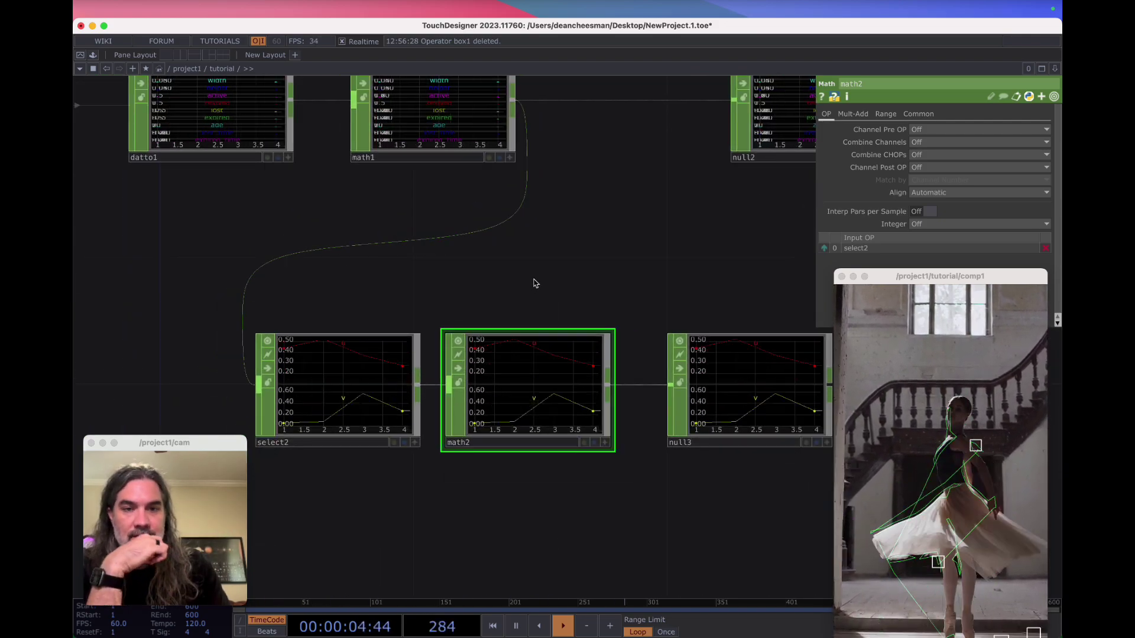
{"action": "scroll", "coordinate": [417, 278], "scroll_direction": "right", "scroll_amount": 5}
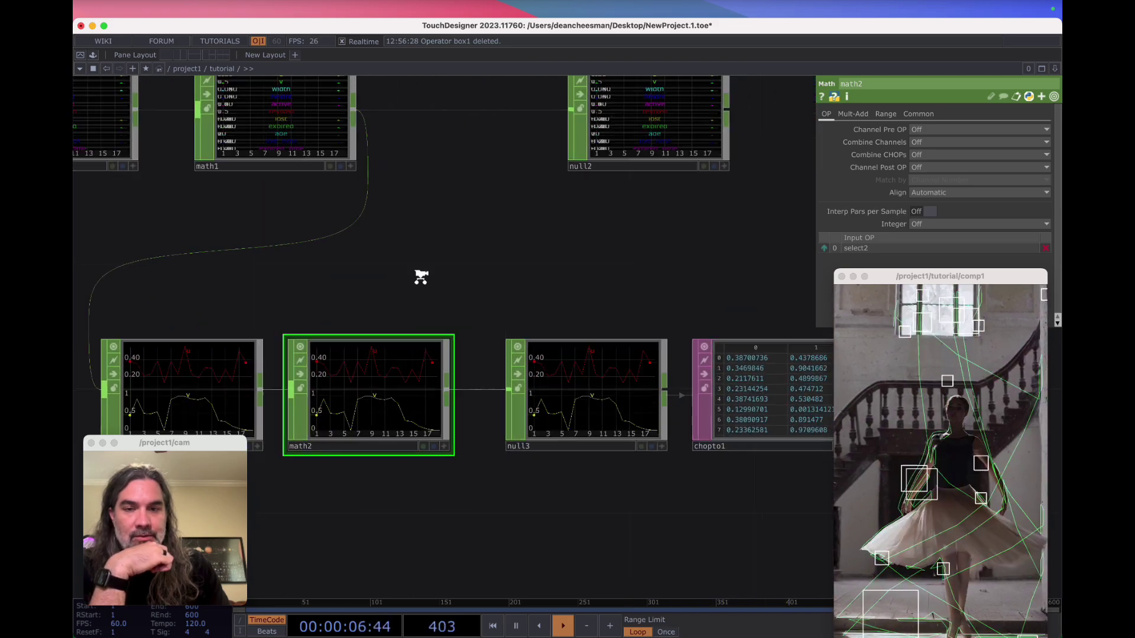
{"action": "scroll", "coordinate": [424, 282], "scroll_direction": "down", "scroll_amount": 1}
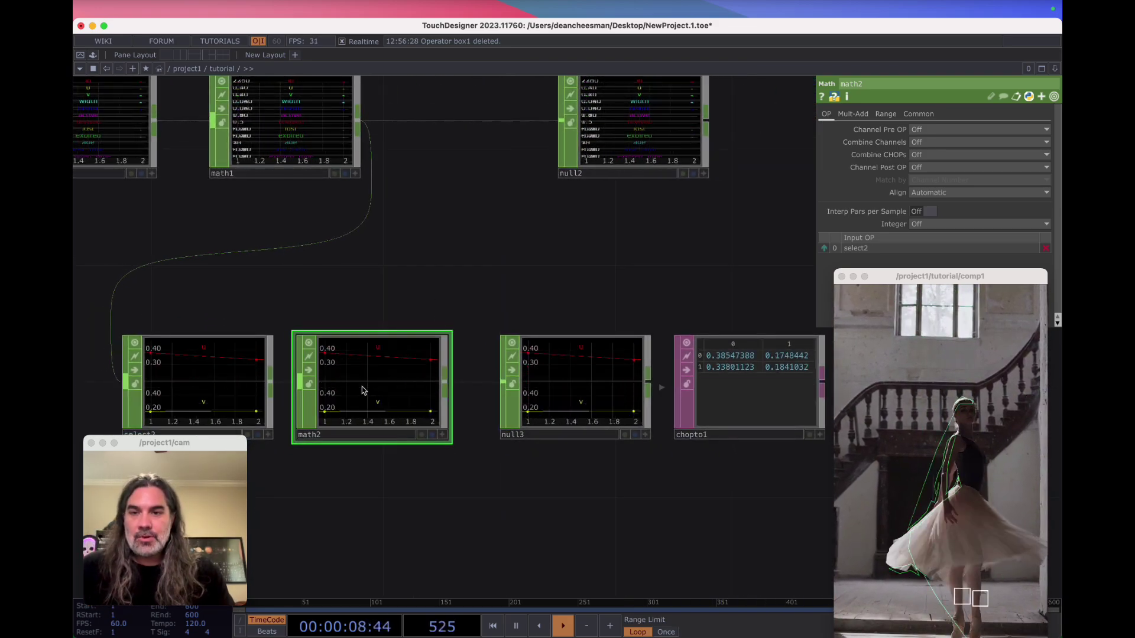
Set the Multiply value of math2 to 1920 and check the scaled values in chopto1.
{"action": "left_click", "coordinate": [858, 118]}
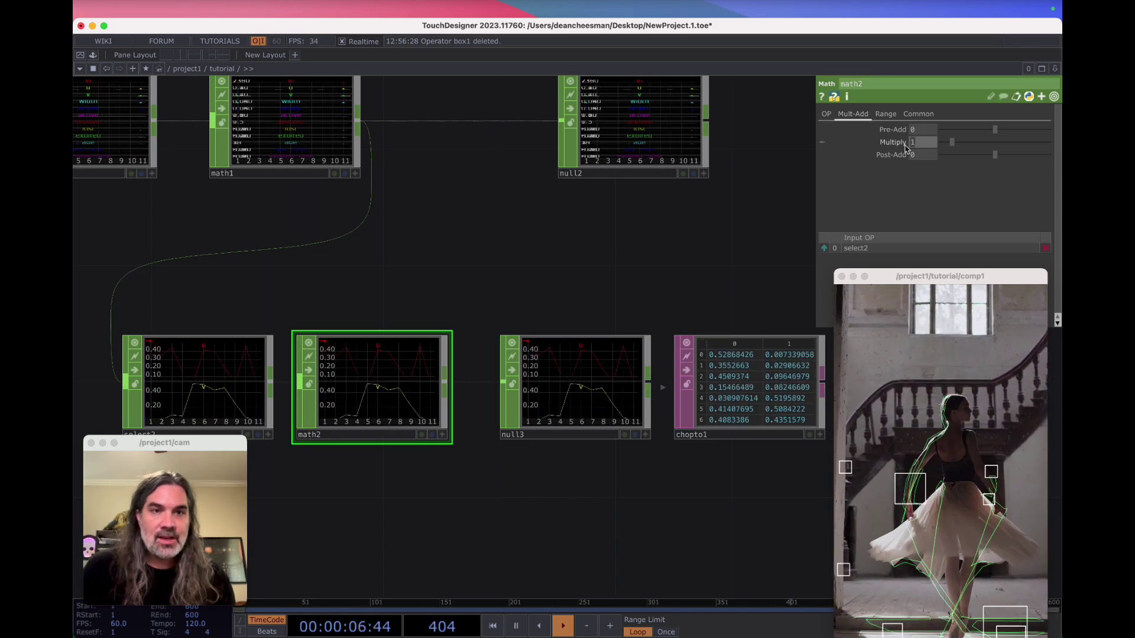
{"action": "left_click_drag", "start_coordinate": [703, 308], "coordinate": [580, 280]}
{"action": "scroll", "coordinate": [629, 360], "scroll_direction": "up", "scroll_amount": 2}
{"action": "scroll", "coordinate": [629, 357], "scroll_direction": "up", "scroll_amount": 3}
{"action": "scroll", "coordinate": [628, 355], "scroll_direction": "down", "scroll_amount": 6}
{"action": "scroll", "coordinate": [629, 357], "scroll_direction": "up", "scroll_amount": 1}
{"action": "left_click_drag", "start_coordinate": [671, 428], "coordinate": [400, 420]}
{"action": "scroll", "coordinate": [481, 398], "scroll_direction": "down", "scroll_amount": 6}
{"action": "scroll", "coordinate": [485, 398], "scroll_direction": "up", "scroll_amount": 4}
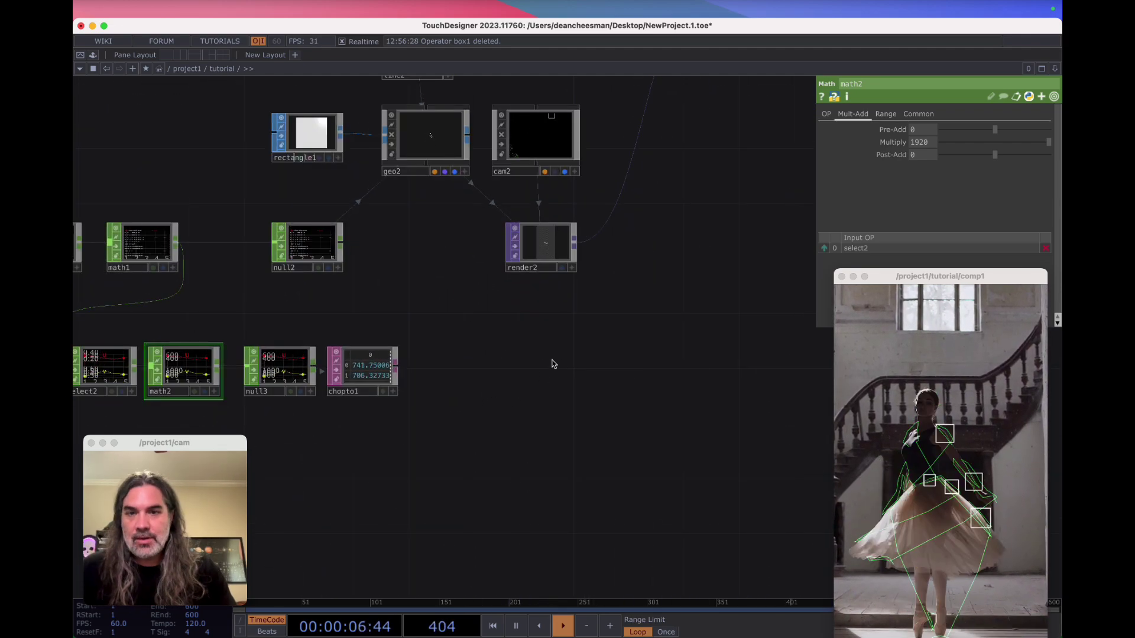
Create a Text TOP below render2 and move the comp1 viewer off its parameters.
{"action": "key", "text": "Tab"}
{"action": "left_click", "coordinate": [375, 228]}
{"action": "type", "text": "tex"}
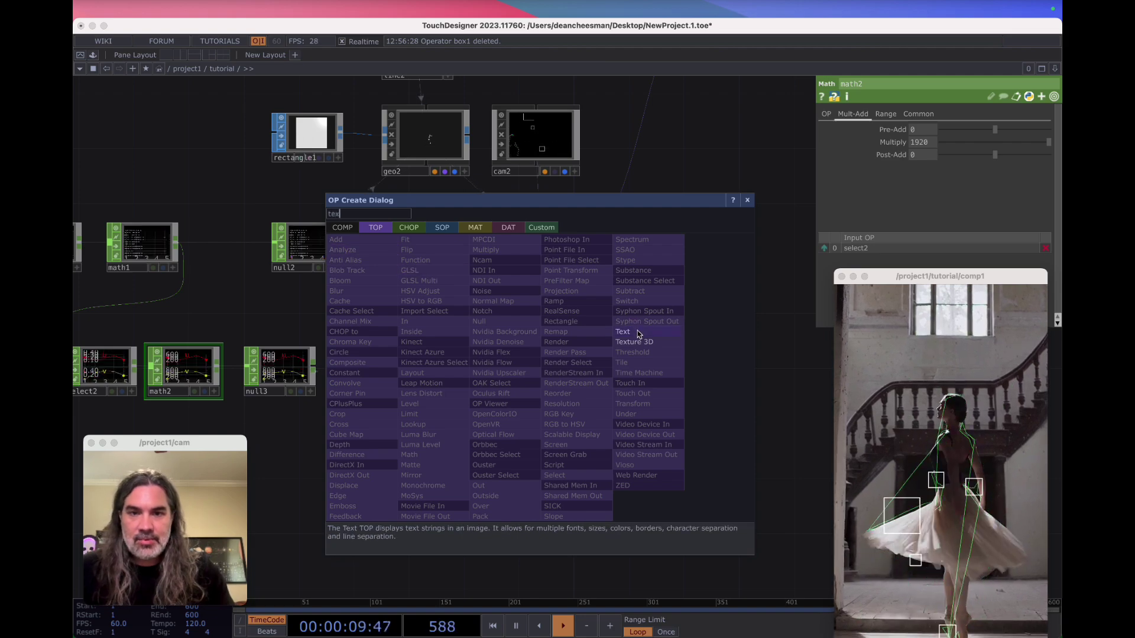
{"action": "left_click", "coordinate": [623, 332]}
{"action": "left_click", "coordinate": [552, 359]}
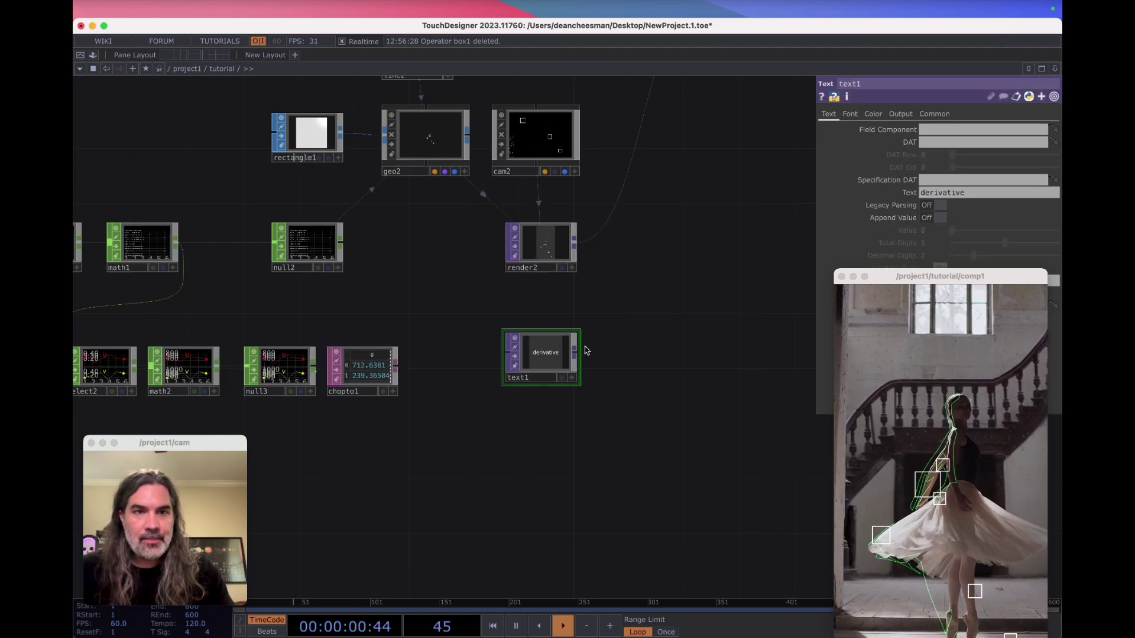
{"action": "left_click_drag", "start_coordinate": [962, 282], "coordinate": [968, 425]}
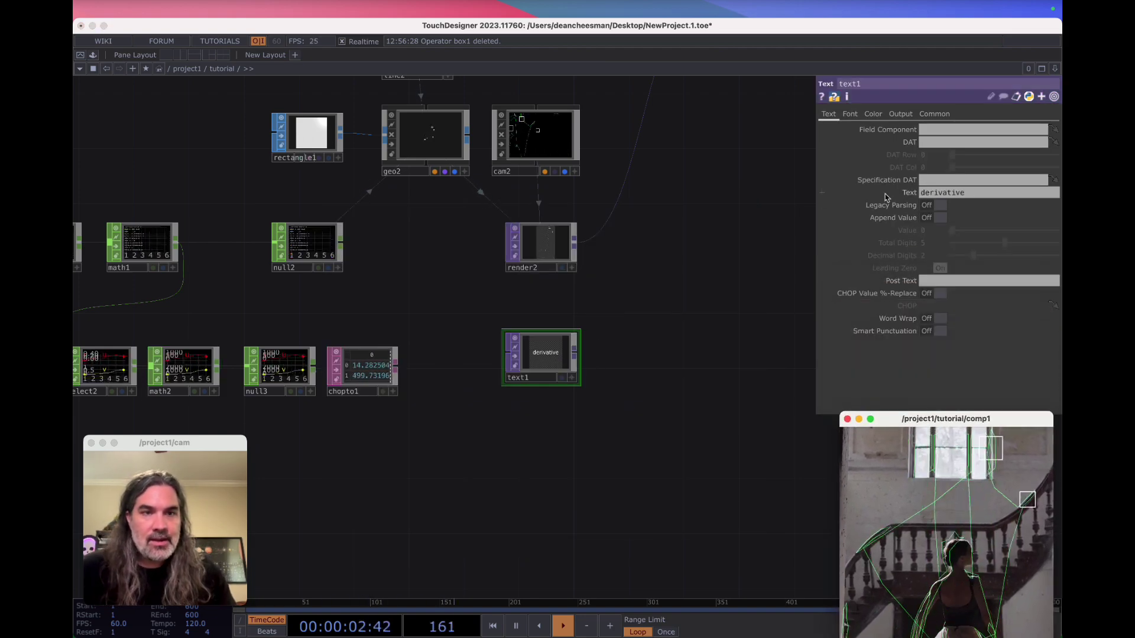
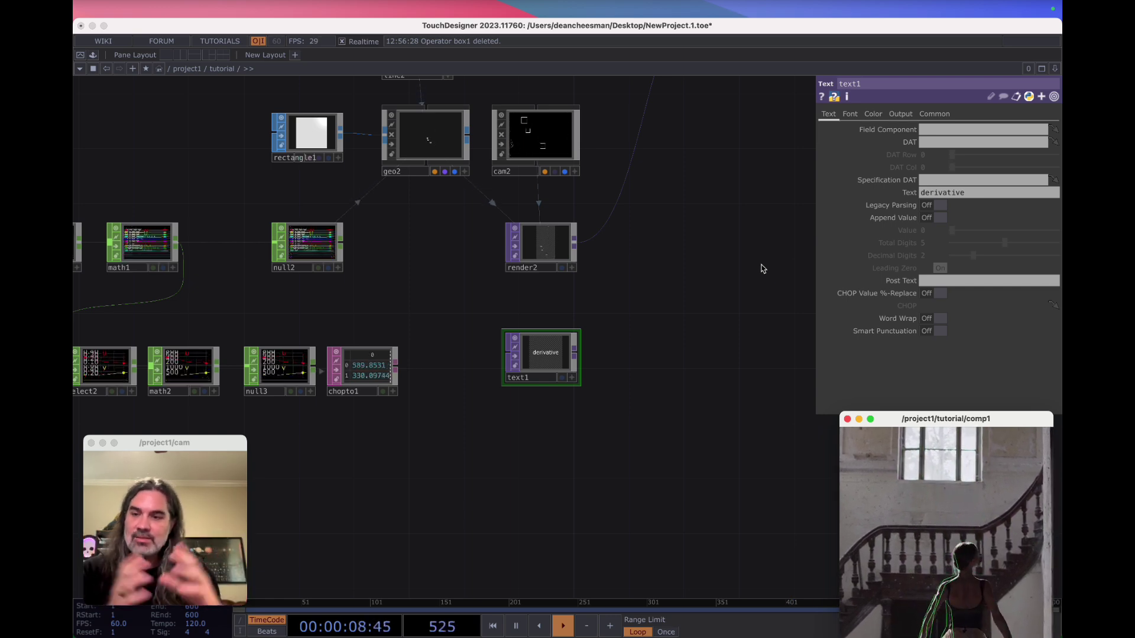
Offset chopto1 below null3, inspect its table rows, and move text1 farther down the network.
{"action": "left_click_drag", "start_coordinate": [449, 415], "coordinate": [485, 372]}
{"action": "scroll", "coordinate": [394, 337], "scroll_direction": "up", "scroll_amount": 5}
{"action": "left_click_drag", "start_coordinate": [400, 335], "coordinate": [410, 403]}
{"action": "left_click_drag", "start_coordinate": [406, 252], "coordinate": [507, 249]}
{"action": "scroll", "coordinate": [509, 248], "scroll_direction": "down", "scroll_amount": 3}
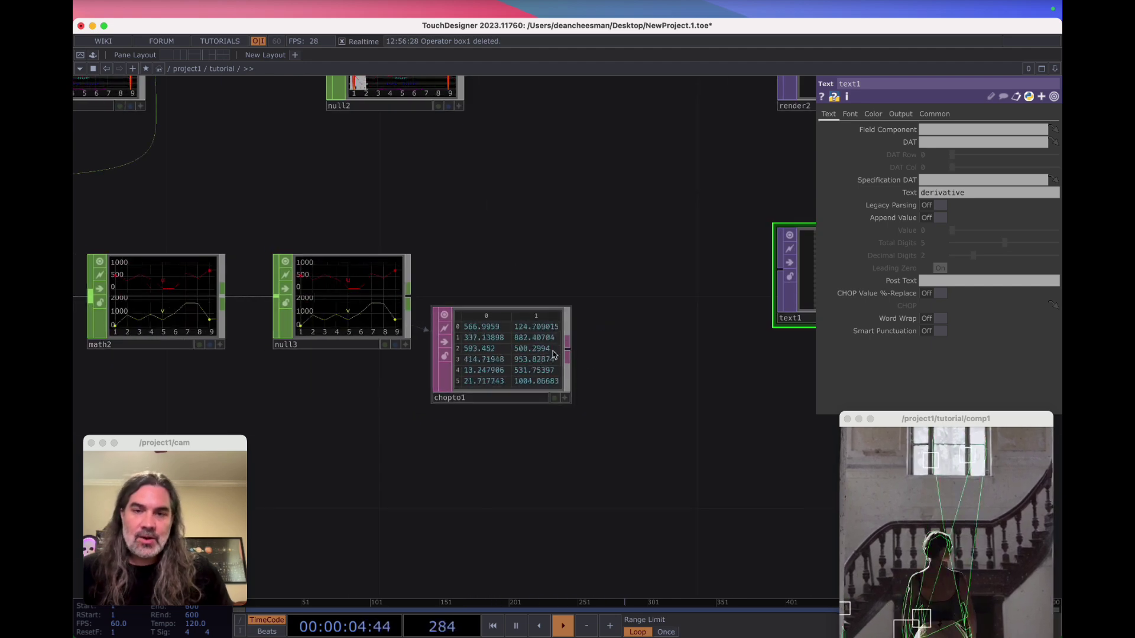
{"action": "scroll", "coordinate": [591, 356], "scroll_direction": "down", "scroll_amount": 10}
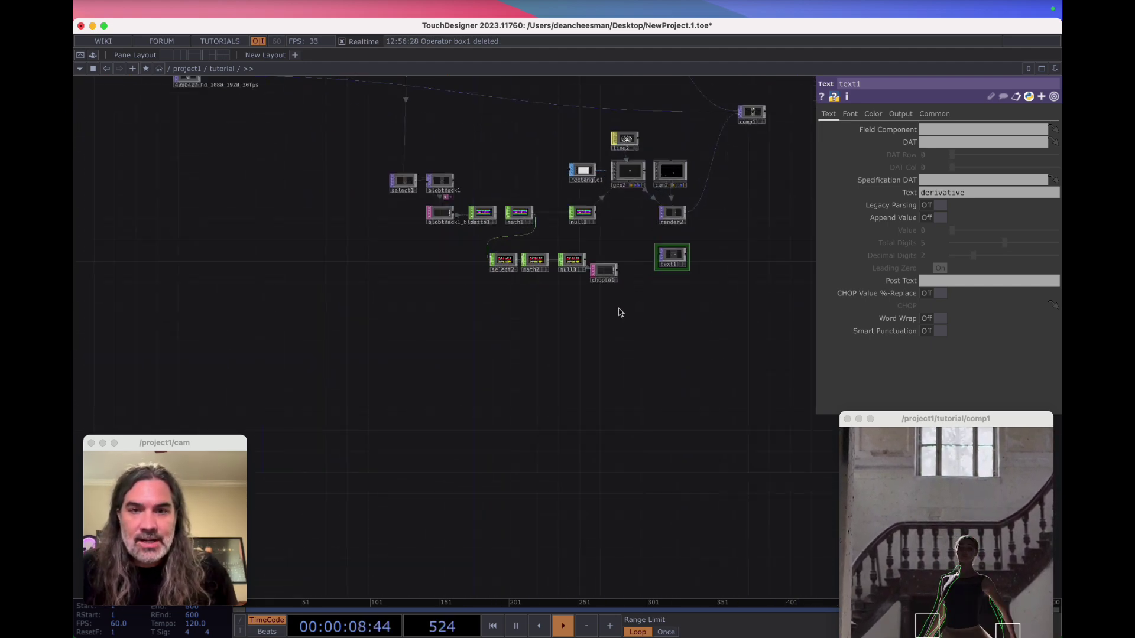
{"action": "mouse_move", "coordinate": [674, 279]}
{"action": "left_mouse_down"}
{"action": "mouse_move", "coordinate": [623, 380]}
{"action": "mouse_move", "coordinate": [549, 416]}
{"action": "mouse_move", "coordinate": [540, 404]}
{"action": "left_mouse_up"}
Add a Convert DAT fed by chopto1 and place it just below that table.
{"action": "scroll", "coordinate": [485, 412], "scroll_direction": "up", "scroll_amount": 8}
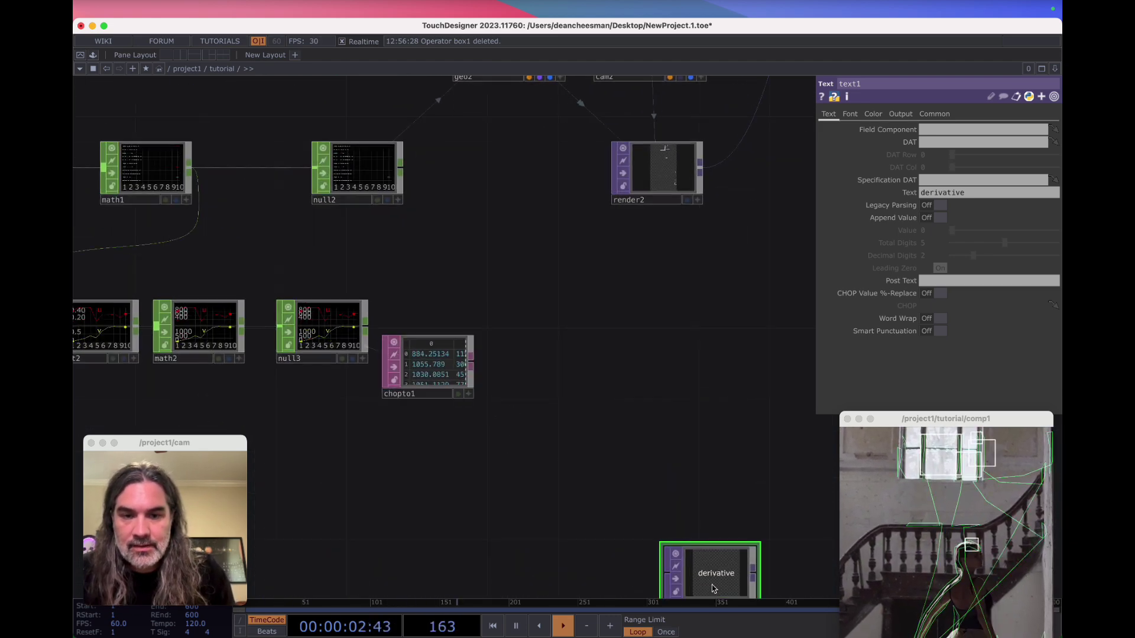
{"action": "scroll", "coordinate": [498, 380], "scroll_direction": "up", "scroll_amount": 2}
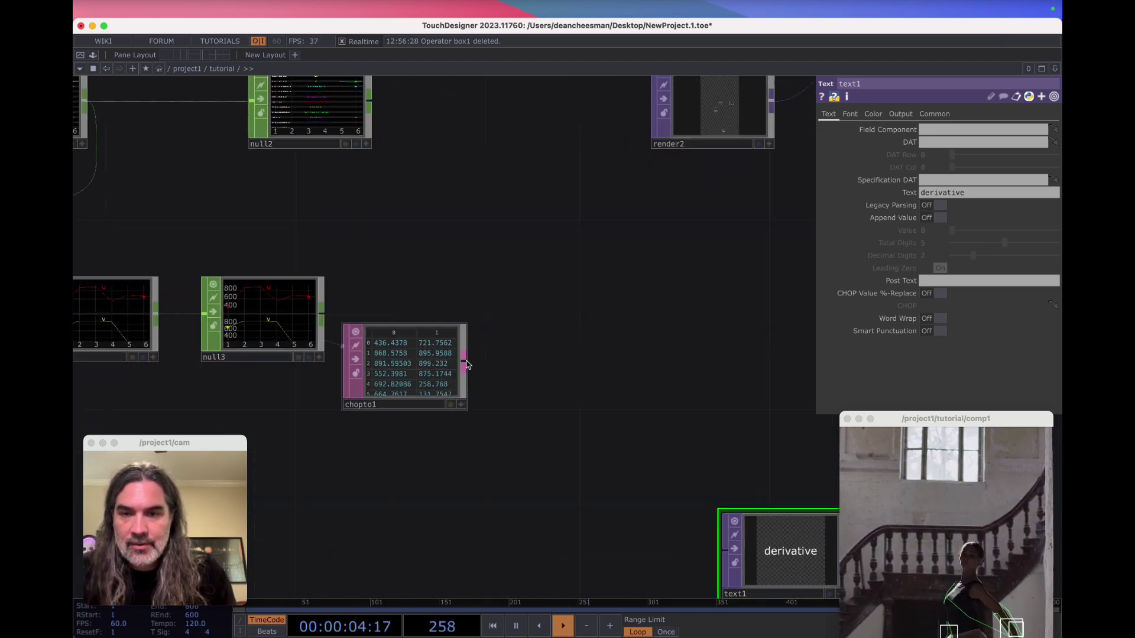
{"action": "left_click", "coordinate": [506, 462]}
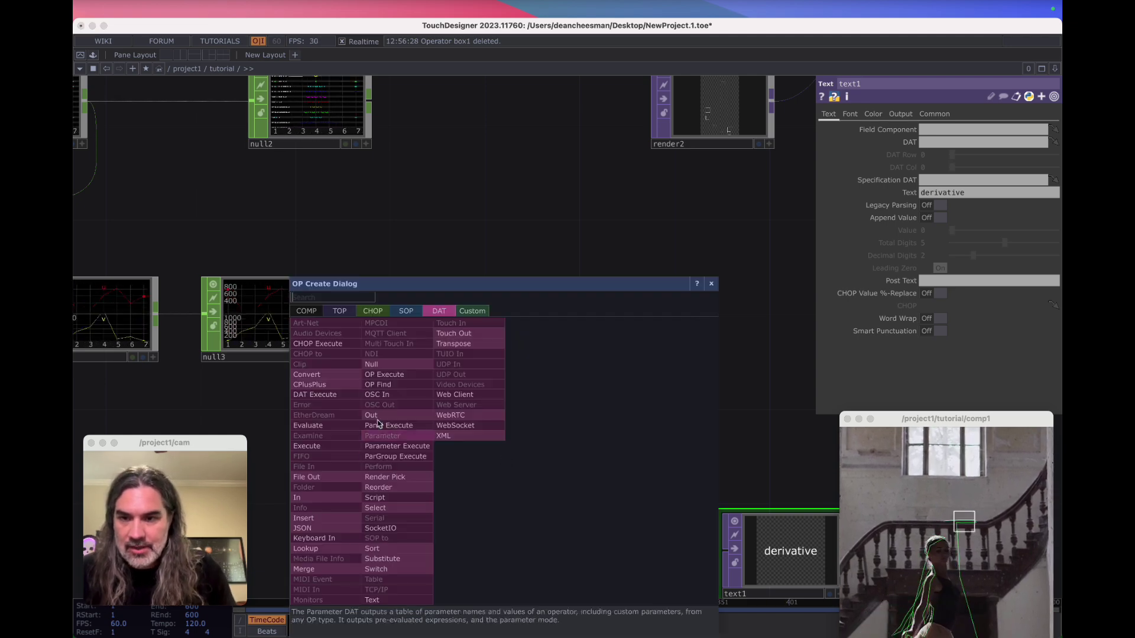
{"action": "left_click", "coordinate": [330, 382]}
{"action": "left_click", "coordinate": [500, 473]}
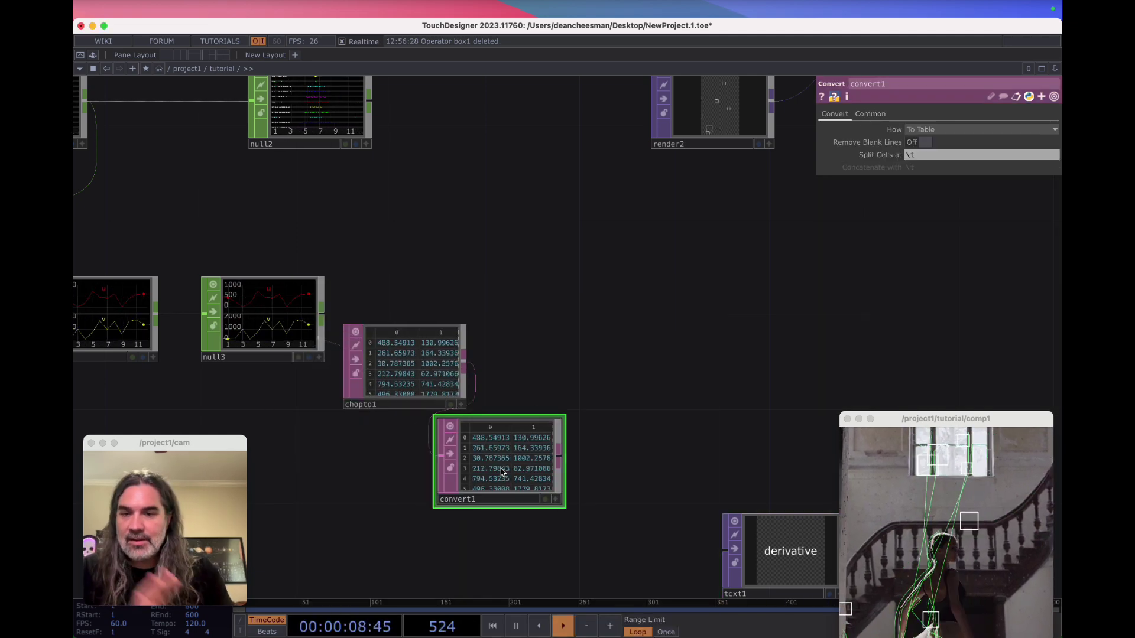
Set convert1 to split cells at a comma, convert To Text, and concatenate with a comma and space.
{"action": "type", "text": ","}
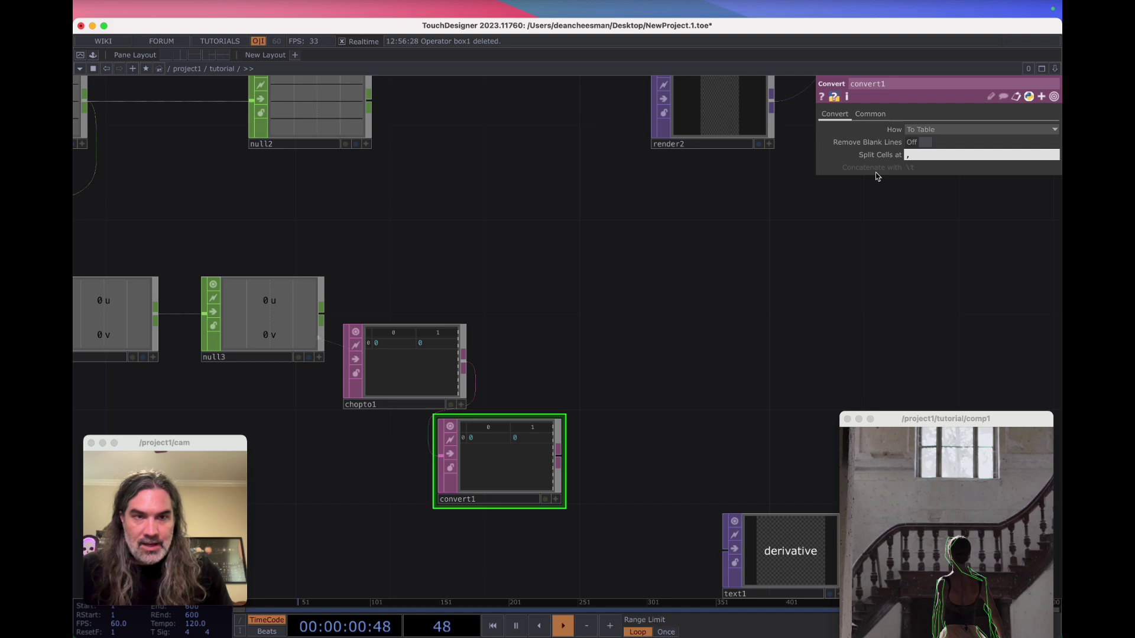
{"action": "key", "text": "Return"}
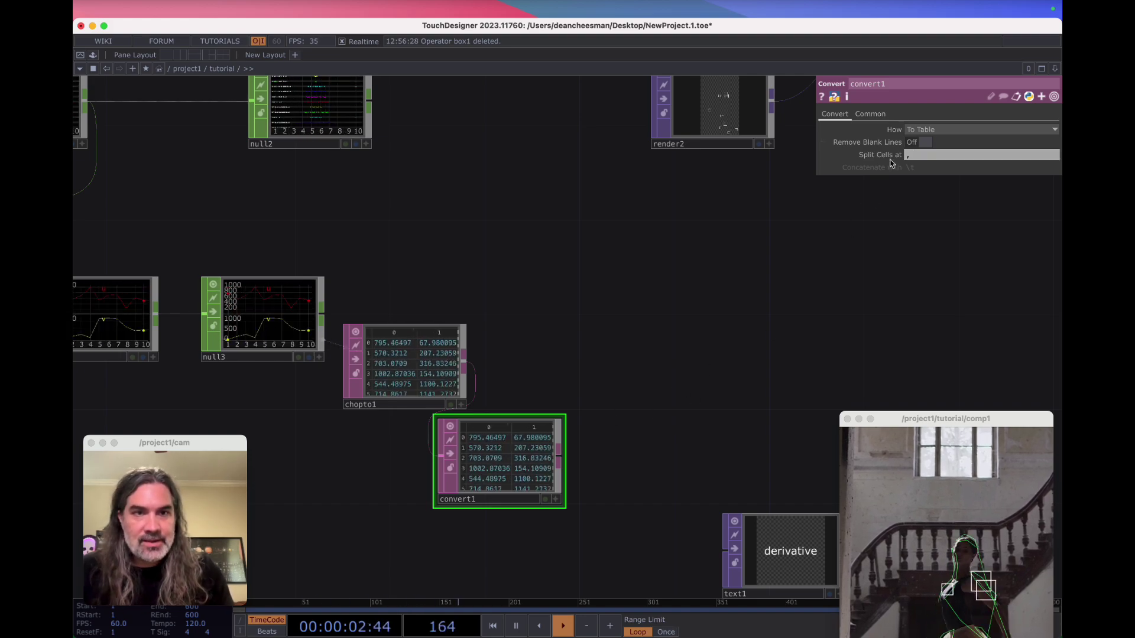
{"action": "left_click", "coordinate": [914, 131]}
{"action": "left_click", "coordinate": [929, 148]}
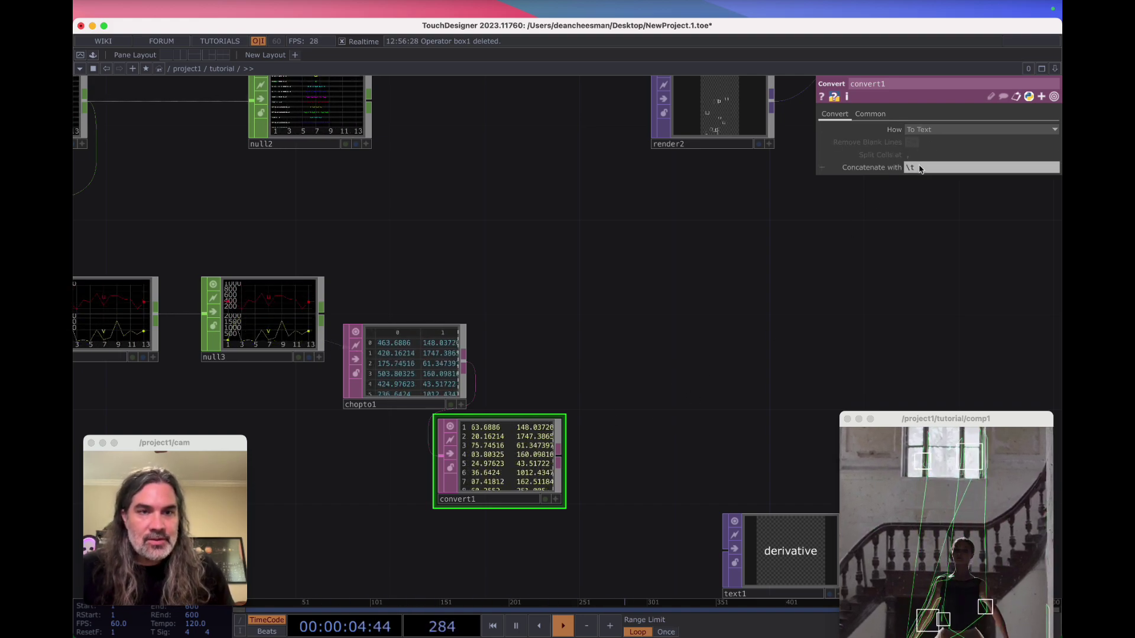
{"action": "key", "text": "Return"}
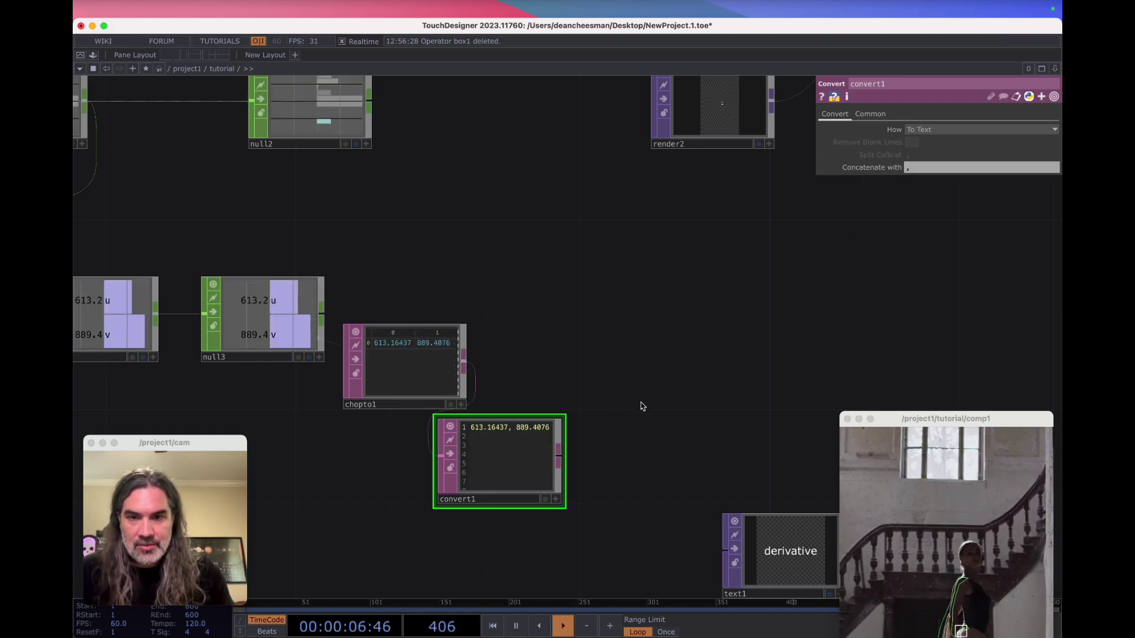
Move convert1 farther below chopto1 to leave room between the two operators.
{"action": "left_click_drag", "start_coordinate": [640, 408], "coordinate": [618, 350]}
{"action": "scroll", "coordinate": [567, 395], "scroll_direction": "up", "scroll_amount": 3}
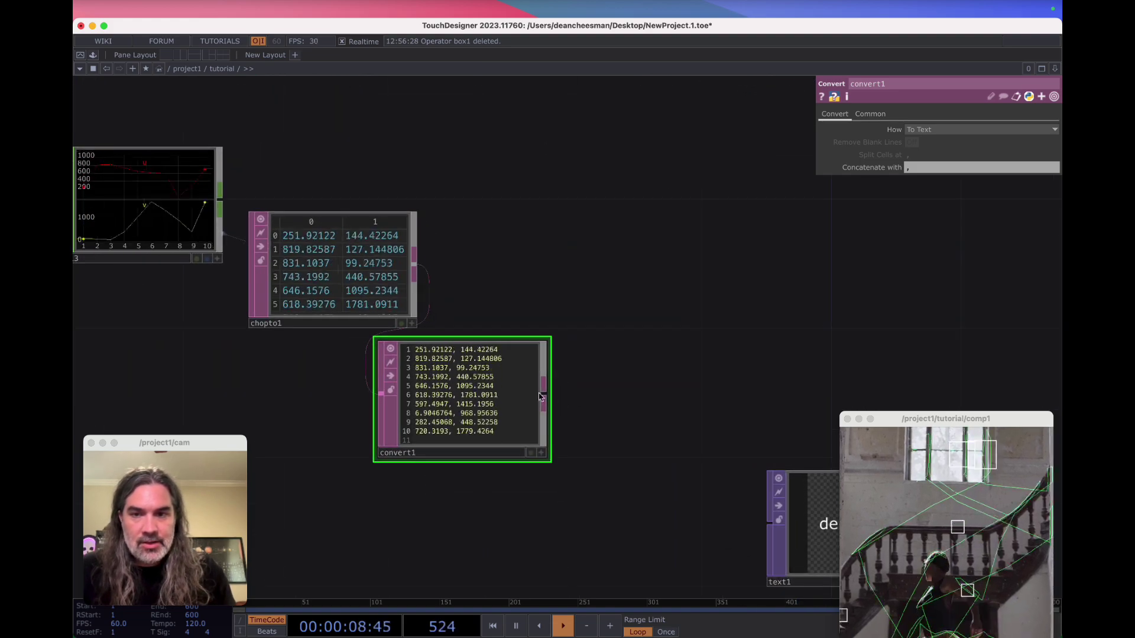
{"action": "left_click_drag", "start_coordinate": [504, 420], "coordinate": [505, 452]}
{"action": "left_click_drag", "start_coordinate": [589, 412], "coordinate": [577, 387]}
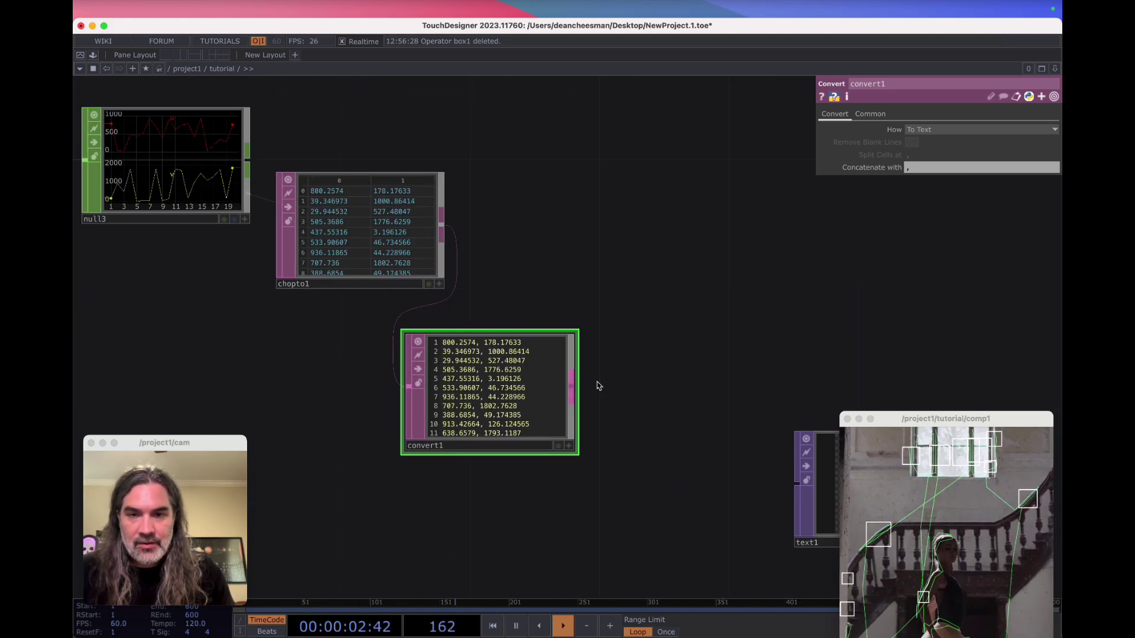
Connect a second Convert DAT to convert1's output and position it beside convert1.
{"action": "key", "text": "Tab"}
{"action": "left_click", "coordinate": [425, 289]}
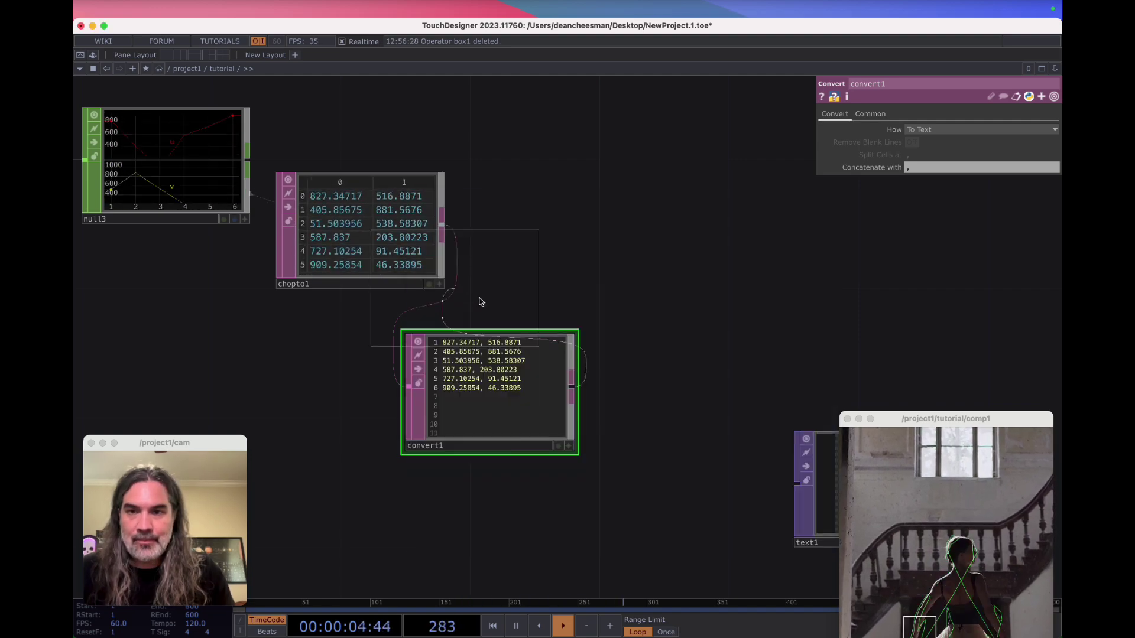
{"action": "left_click", "coordinate": [718, 362]}
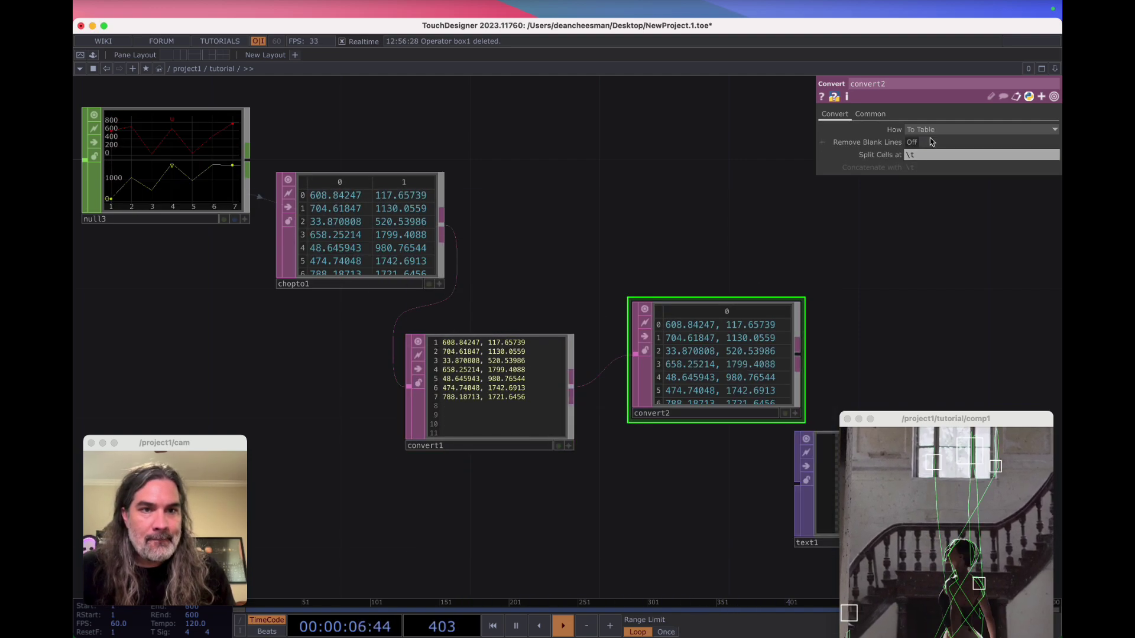
{"action": "scroll", "coordinate": [745, 343], "scroll_direction": "up", "scroll_amount": 1}
{"action": "scroll", "coordinate": [745, 343], "scroll_direction": "up", "scroll_amount": 2}
{"action": "left_click_drag", "start_coordinate": [746, 344], "coordinate": [704, 346]}
Create a Merge DAT fed by chopto1 and wire convert2 in as its second input.
{"action": "left_click_drag", "start_coordinate": [571, 177], "coordinate": [463, 283]}
{"action": "scroll", "coordinate": [463, 284], "scroll_direction": "down", "scroll_amount": 3}
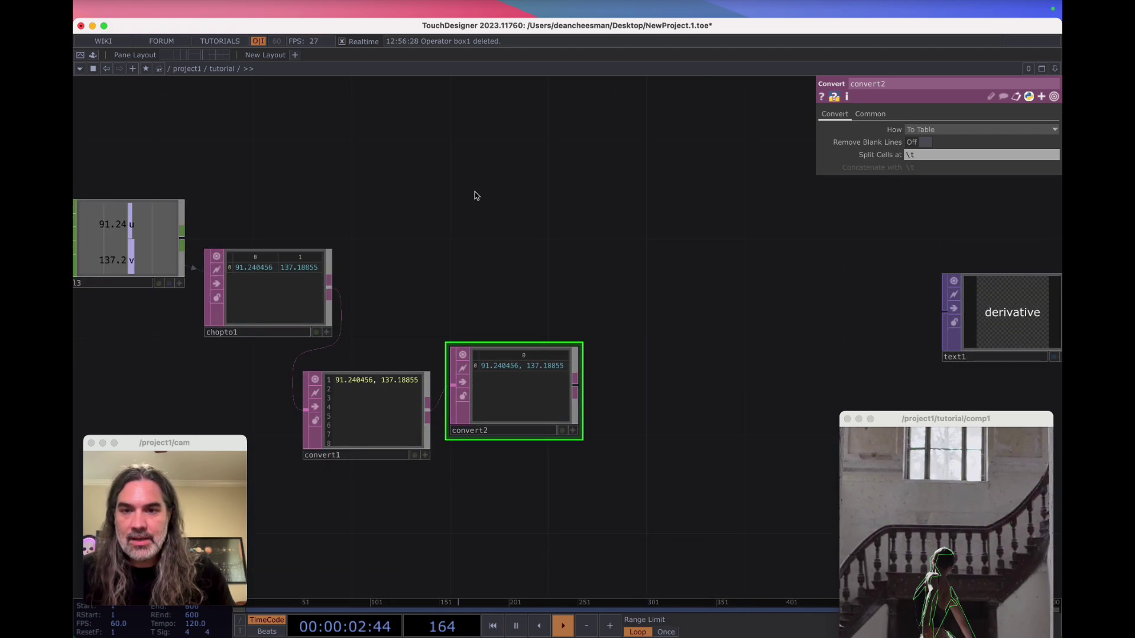
{"action": "left_click", "coordinate": [488, 280]}
{"action": "type", "text": "merg"}
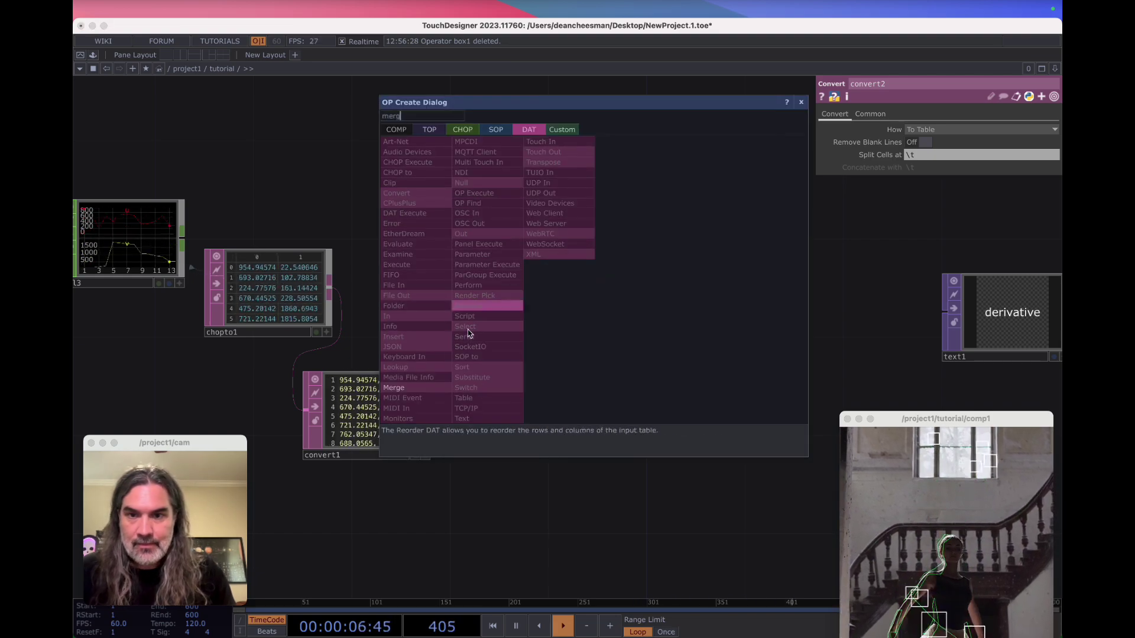
{"action": "left_click", "coordinate": [407, 388]}
{"action": "left_click", "coordinate": [706, 239]}
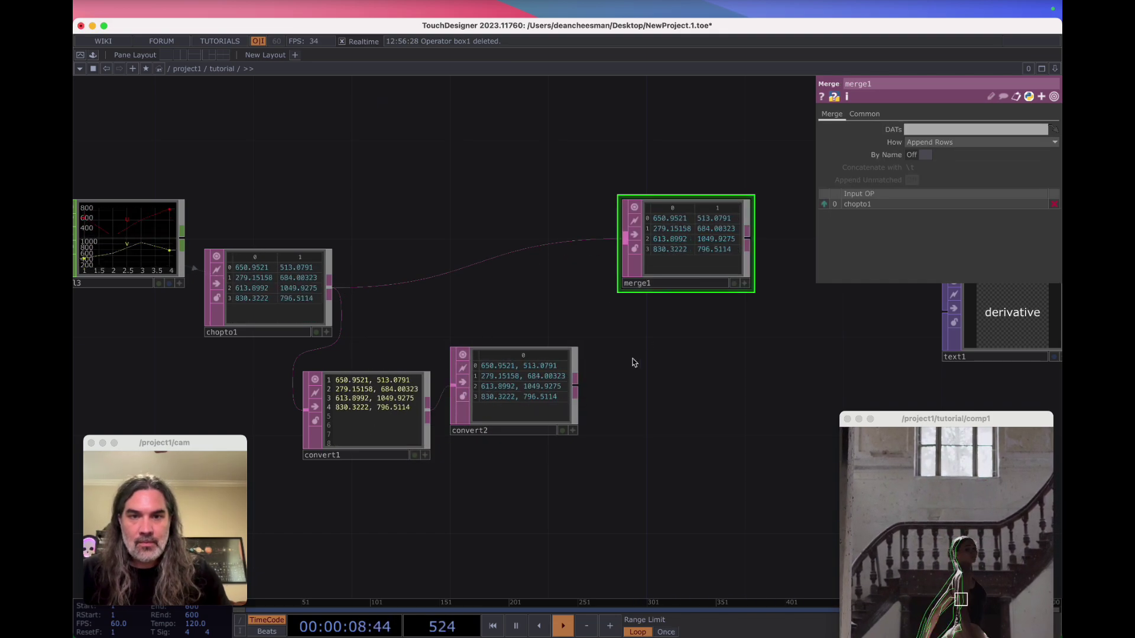
{"action": "left_click", "coordinate": [624, 260]}
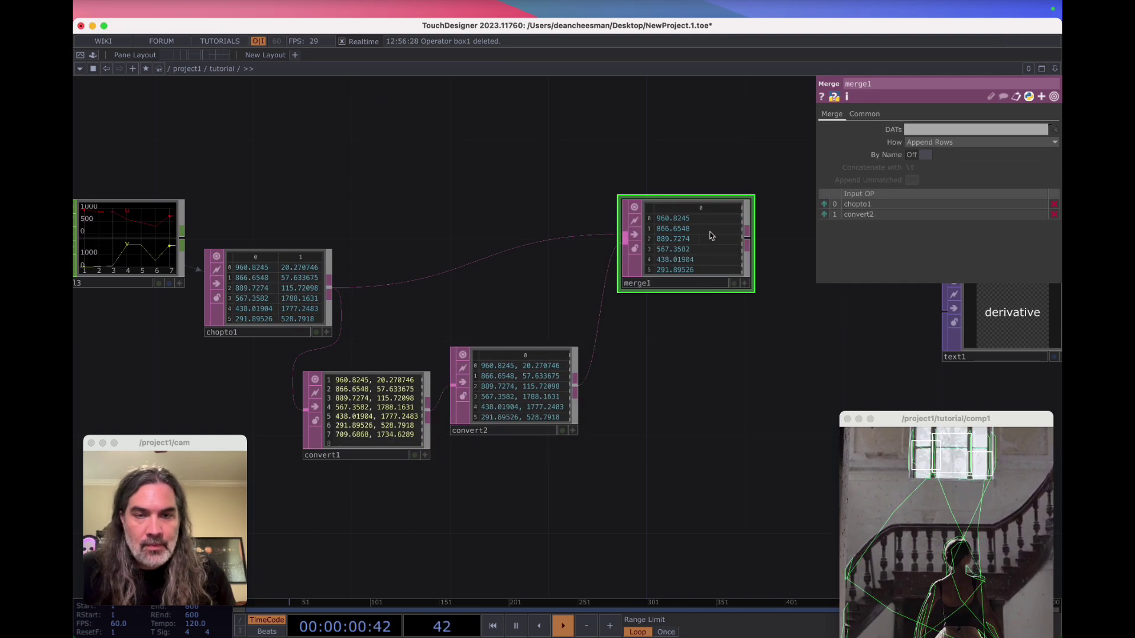
Enlarge the view of merge1's table and set its merge method to Append Columns.
{"action": "scroll", "coordinate": [711, 232], "scroll_direction": "up", "scroll_amount": 4}
{"action": "scroll", "coordinate": [658, 274], "scroll_direction": "up", "scroll_amount": 2}
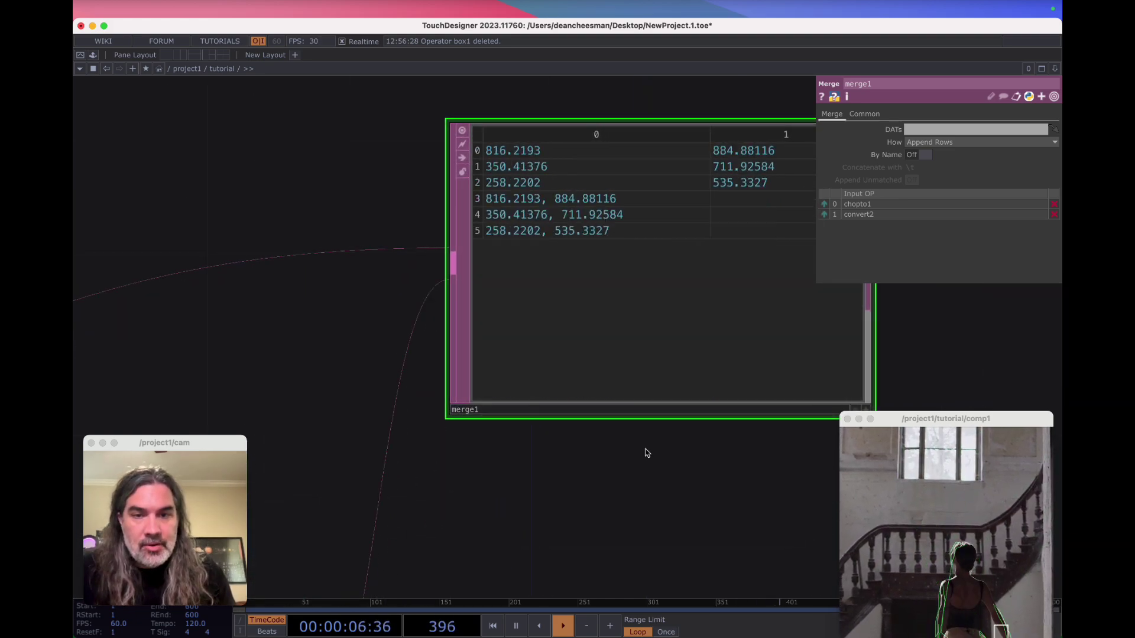
{"action": "left_click_drag", "start_coordinate": [650, 472], "coordinate": [560, 502]}
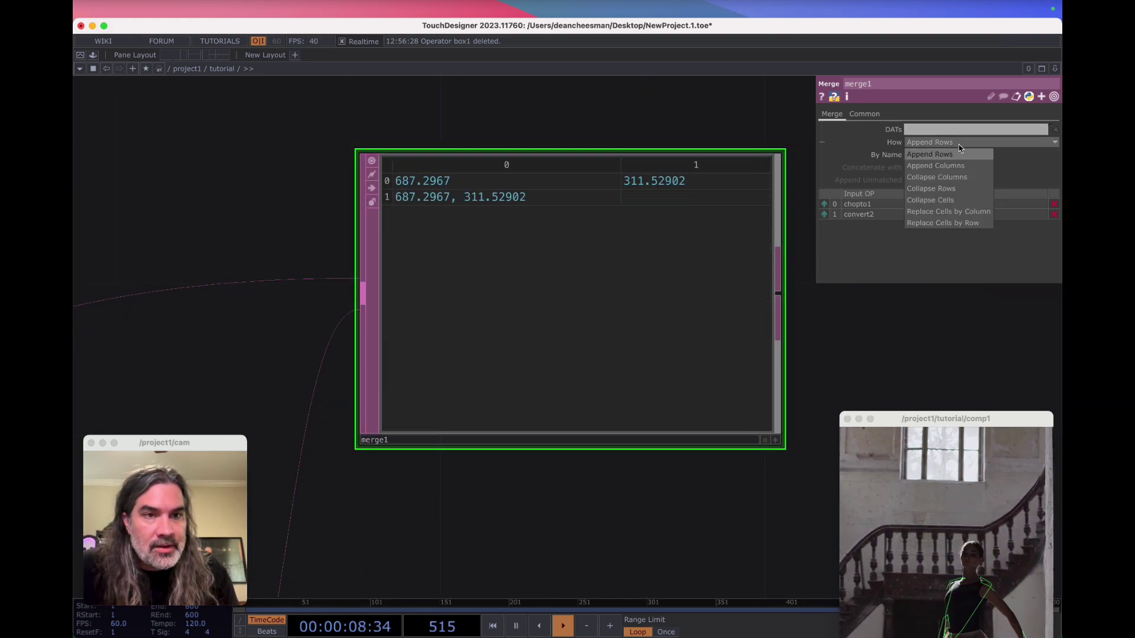
{"action": "left_click", "coordinate": [935, 166]}
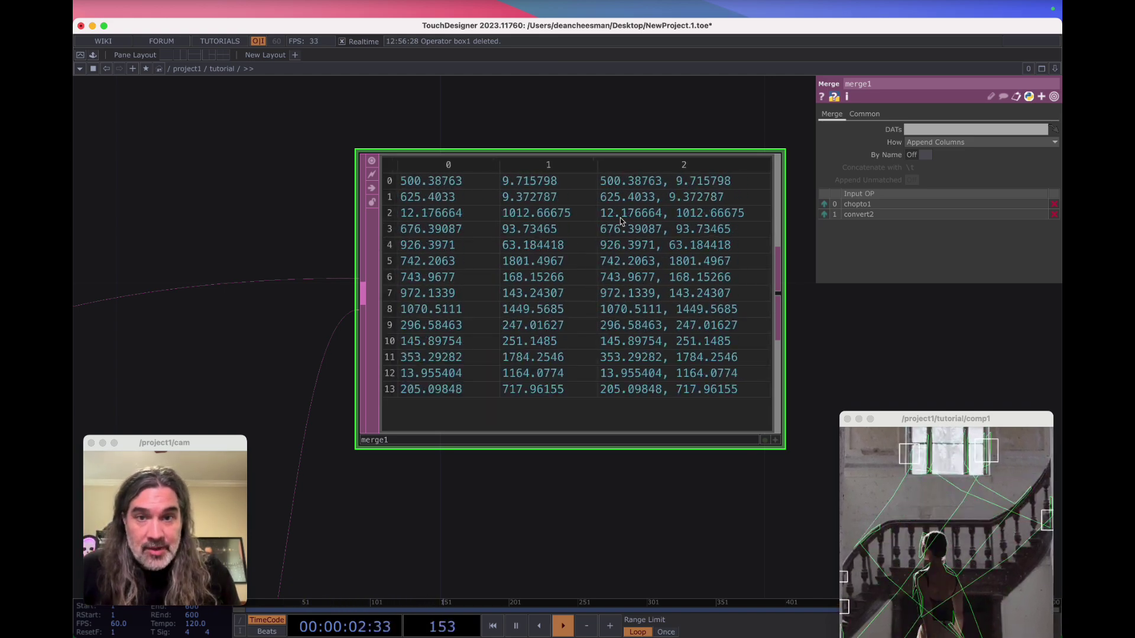
Move merge1 down in line with chopto1 and add a separate Table DAT above it.
{"action": "scroll", "coordinate": [530, 497], "scroll_direction": "down", "scroll_amount": 5}
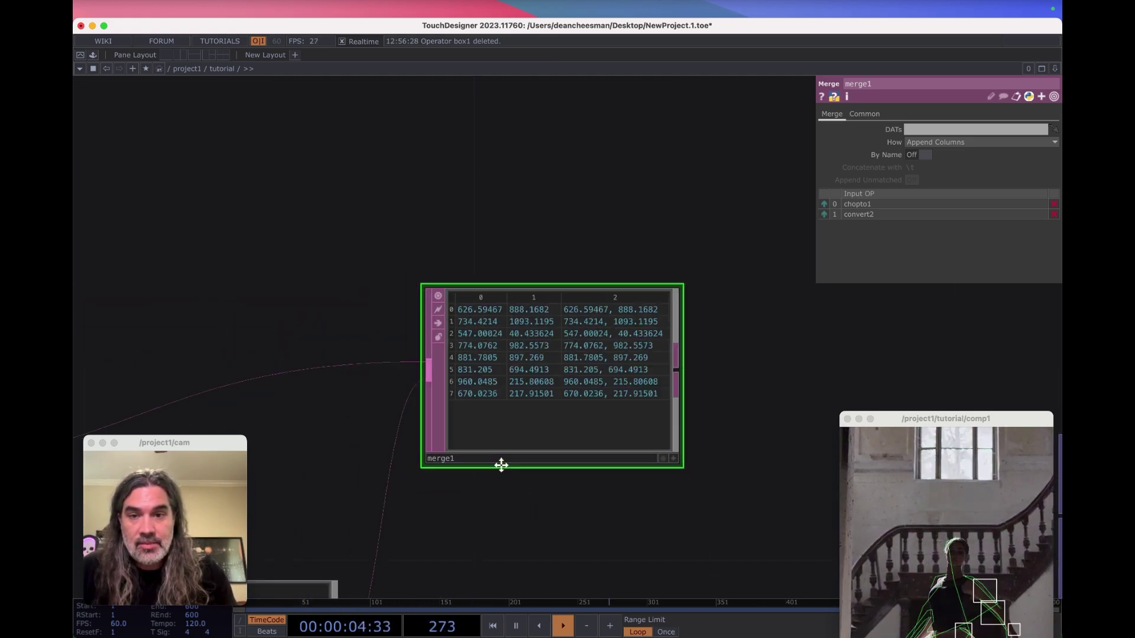
{"action": "scroll", "coordinate": [497, 455], "scroll_direction": "down", "scroll_amount": 5}
{"action": "left_click_drag", "start_coordinate": [503, 370], "coordinate": [478, 421]}
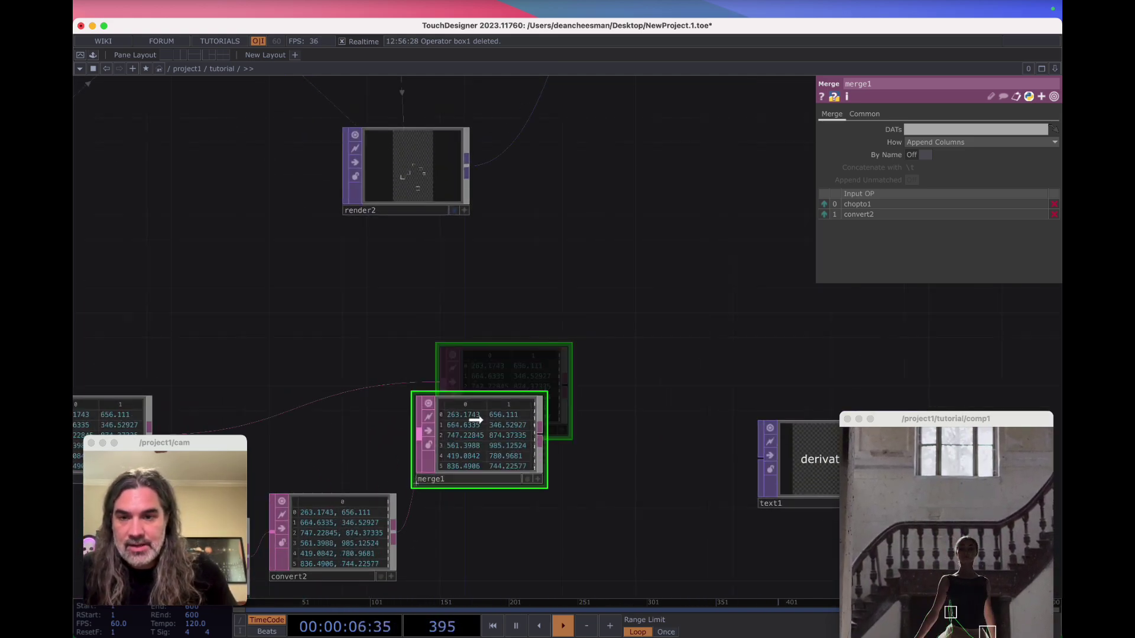
{"action": "key", "text": "Tab"}
{"action": "left_click", "coordinate": [395, 446]}
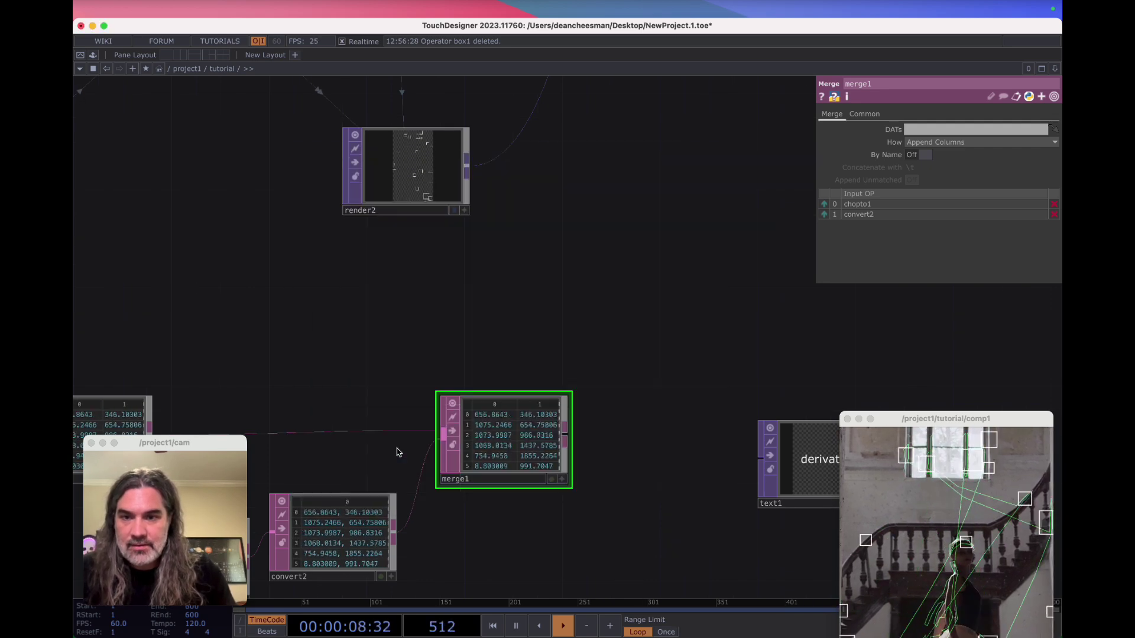
{"action": "left_click", "coordinate": [519, 326]}
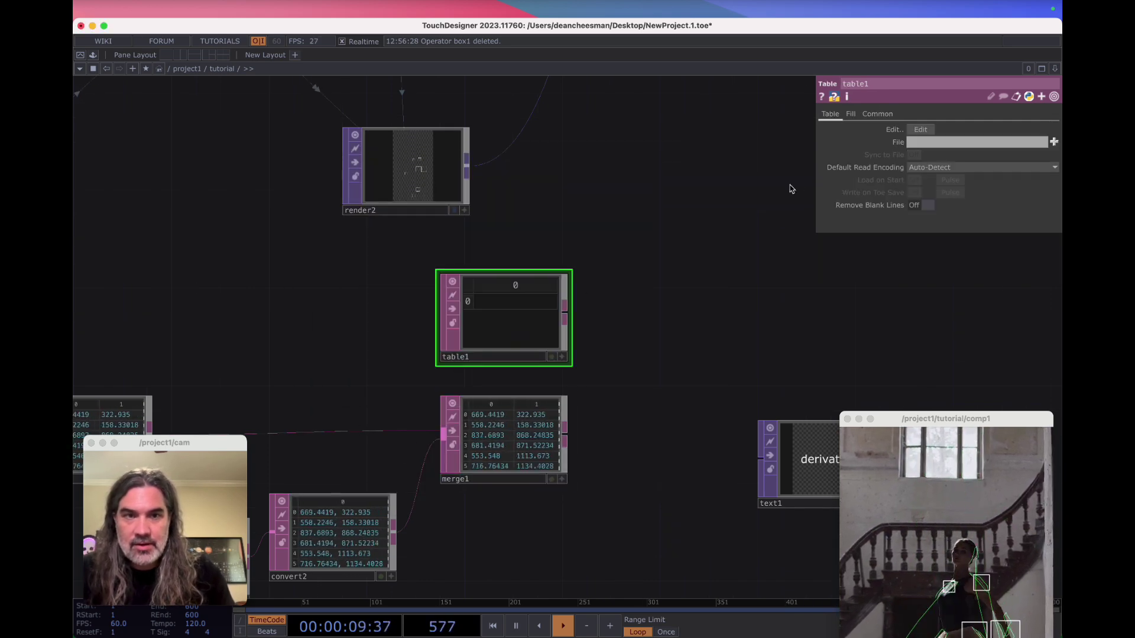
Expand table1 to three columns and fill its row with the headers x, y and text.
{"action": "right_click", "coordinate": [514, 288]}
{"action": "left_click", "coordinate": [528, 282]}
{"action": "right_click", "coordinate": [534, 285]}
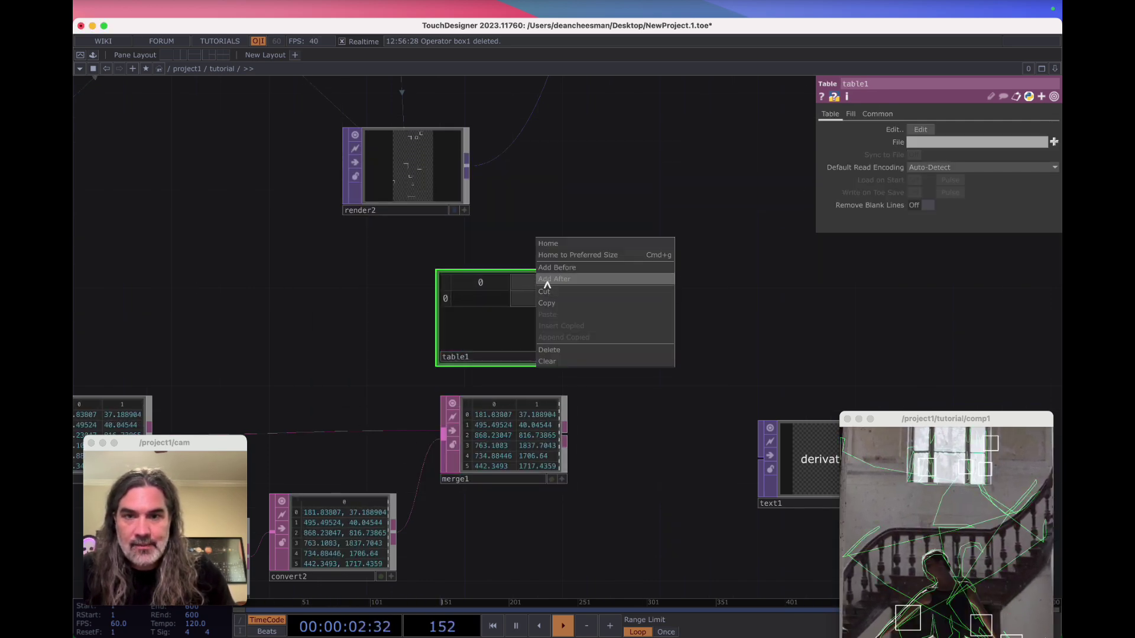
{"action": "left_click", "coordinate": [545, 280]}
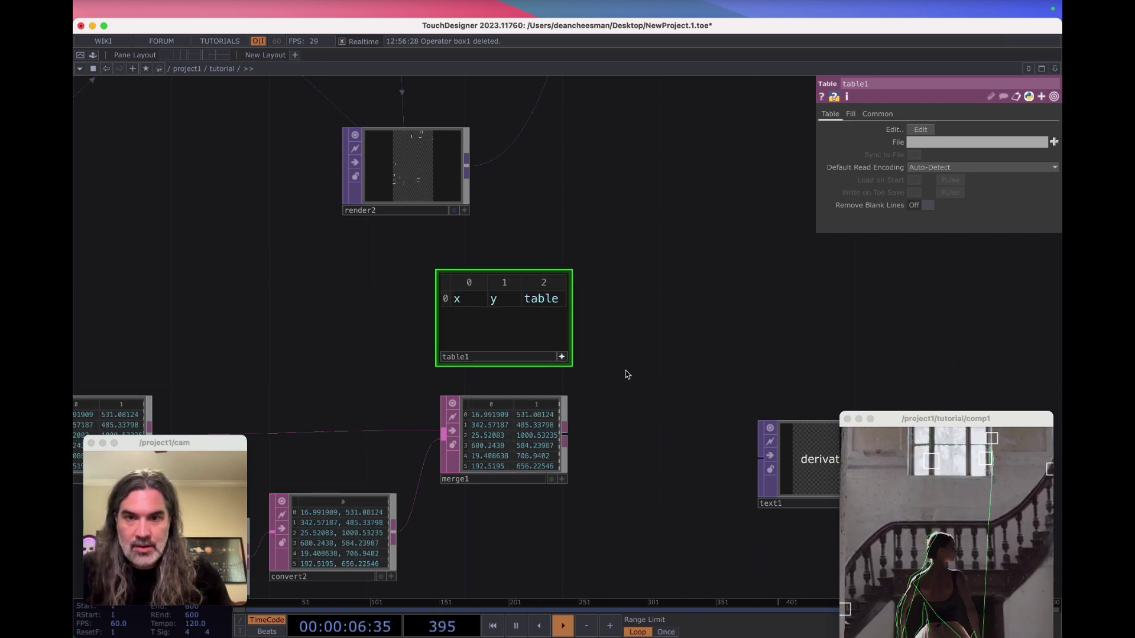
{"action": "left_click", "coordinate": [537, 300]}
{"action": "type", "text": "text"}
{"action": "left_click", "coordinate": [597, 343]}
{"action": "left_click", "coordinate": [562, 357]}
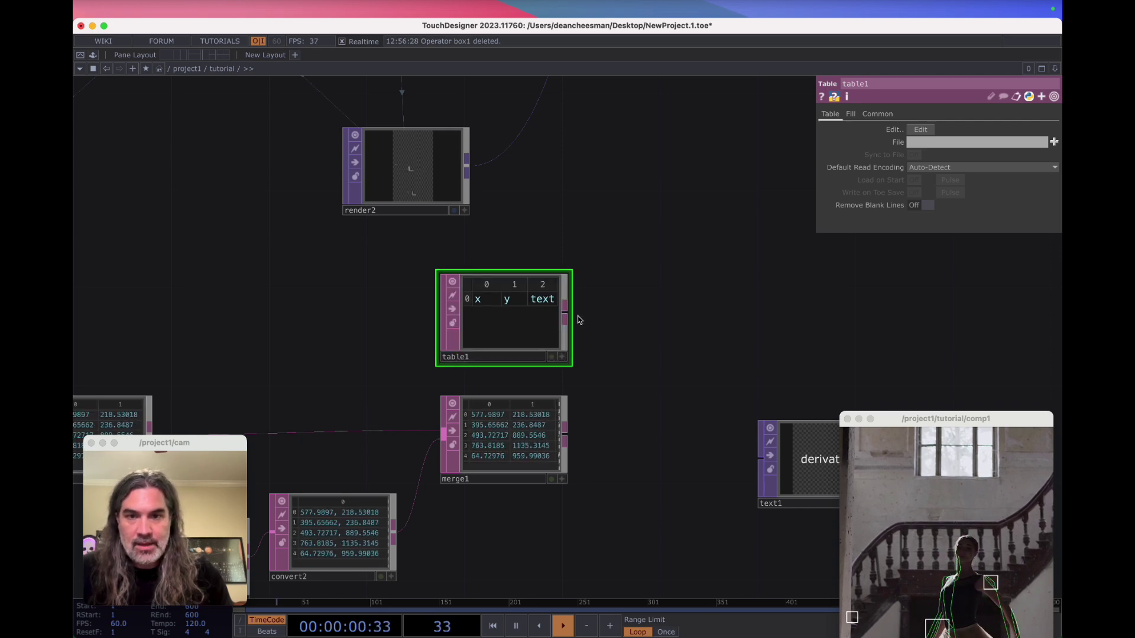
Create a second Merge DAT fed by table1 and wire merge1 in below the header row.
{"action": "left_click", "coordinate": [639, 367]}
{"action": "type", "text": "mer"}
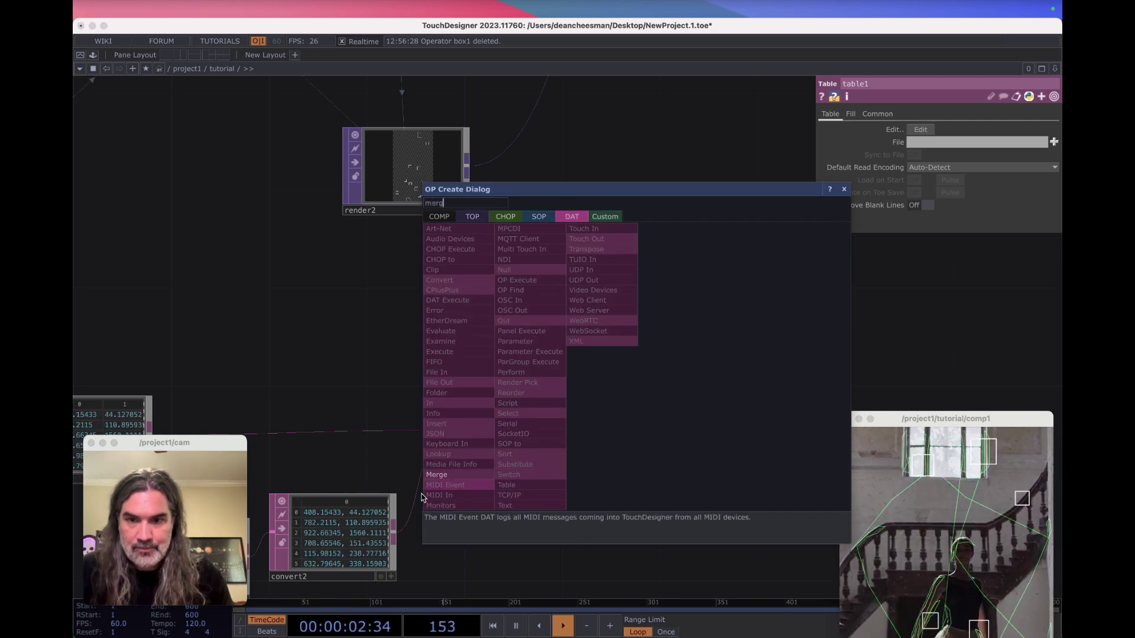
{"action": "type", "text": "g"}
{"action": "left_click", "coordinate": [445, 475]}
{"action": "left_click", "coordinate": [691, 396]}
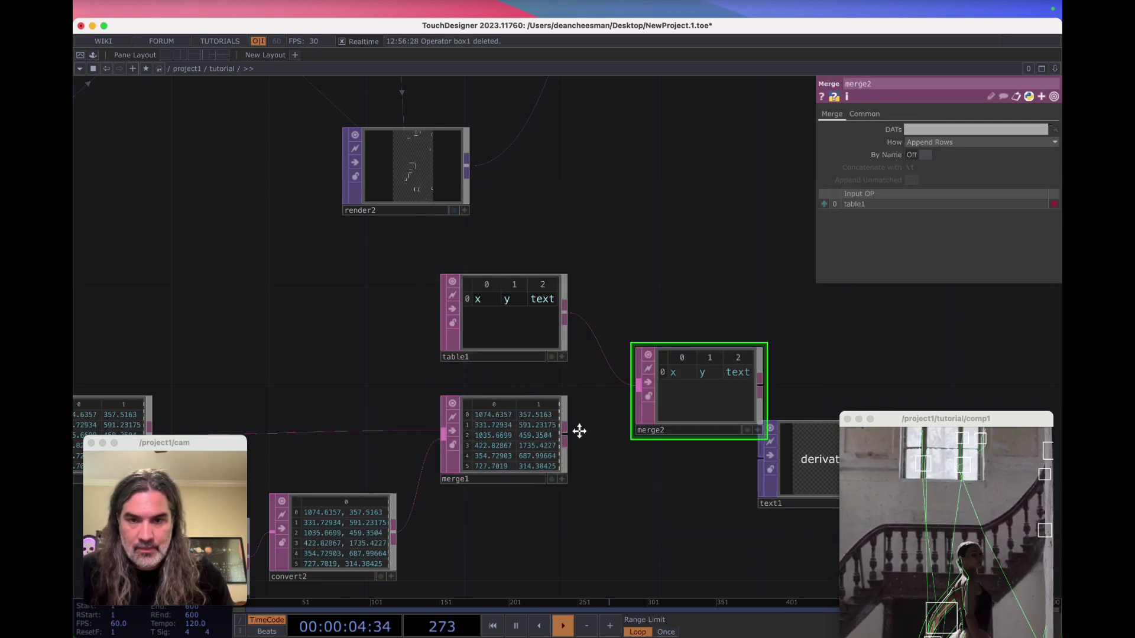
{"action": "scroll", "coordinate": [597, 420], "scroll_direction": "left", "scroll_amount": 3}
{"action": "scroll", "coordinate": [597, 420], "scroll_direction": "down", "scroll_amount": 2}
{"action": "left_click_drag", "start_coordinate": [609, 416], "coordinate": [681, 359]}
{"action": "scroll", "coordinate": [709, 459], "scroll_direction": "right", "scroll_amount": 5}
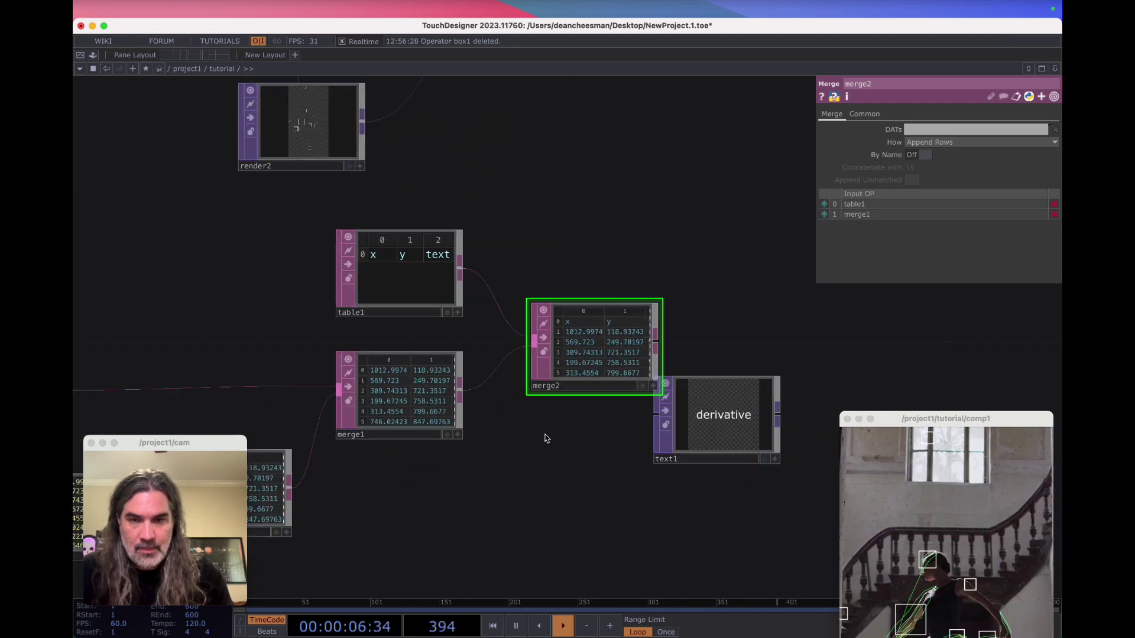
Check merge2's combined table, connect a Null DAT after it, line text1 up beside the null and select text1.
{"action": "scroll", "coordinate": [568, 325], "scroll_direction": "up", "scroll_amount": 5}
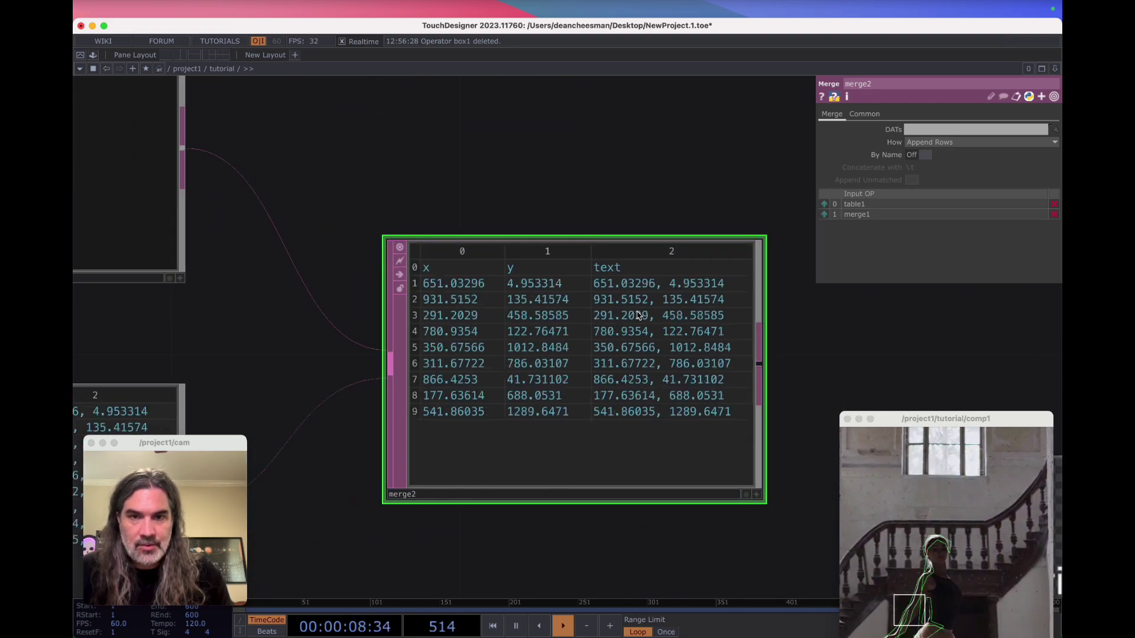
{"action": "left_click_drag", "start_coordinate": [759, 418], "coordinate": [690, 418]}
{"action": "scroll", "coordinate": [692, 421], "scroll_direction": "down", "scroll_amount": 4}
{"action": "left_click_drag", "start_coordinate": [792, 402], "coordinate": [524, 383]}
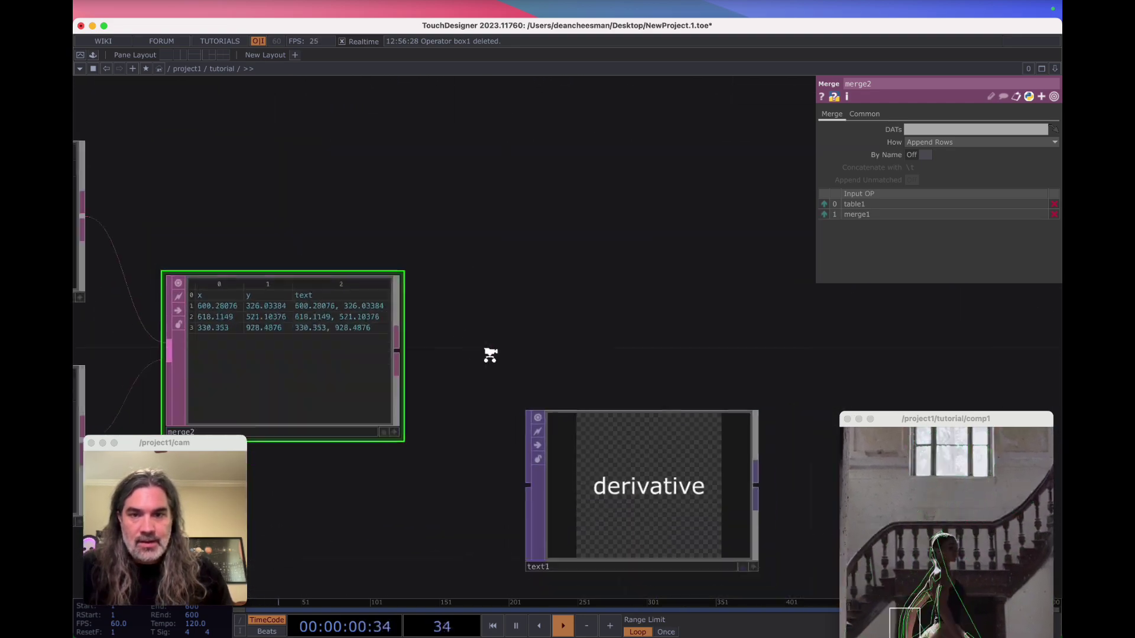
{"action": "left_click_drag", "start_coordinate": [555, 425], "coordinate": [634, 386]}
{"action": "key", "text": "Tab"}
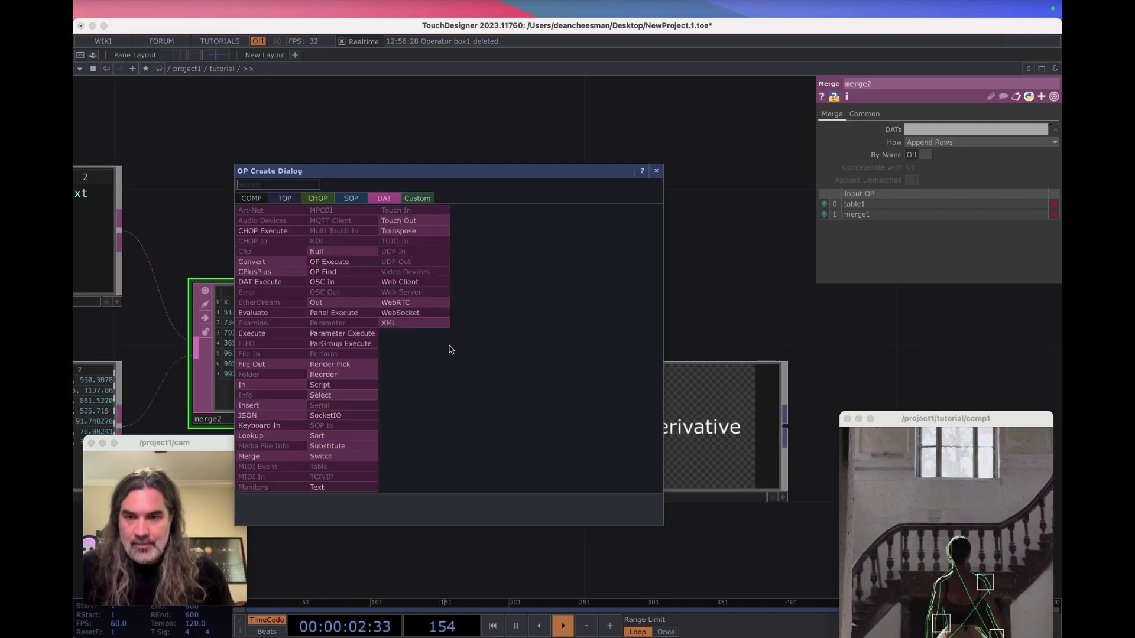
{"action": "type", "text": "nu"}
{"action": "key", "text": "Return"}
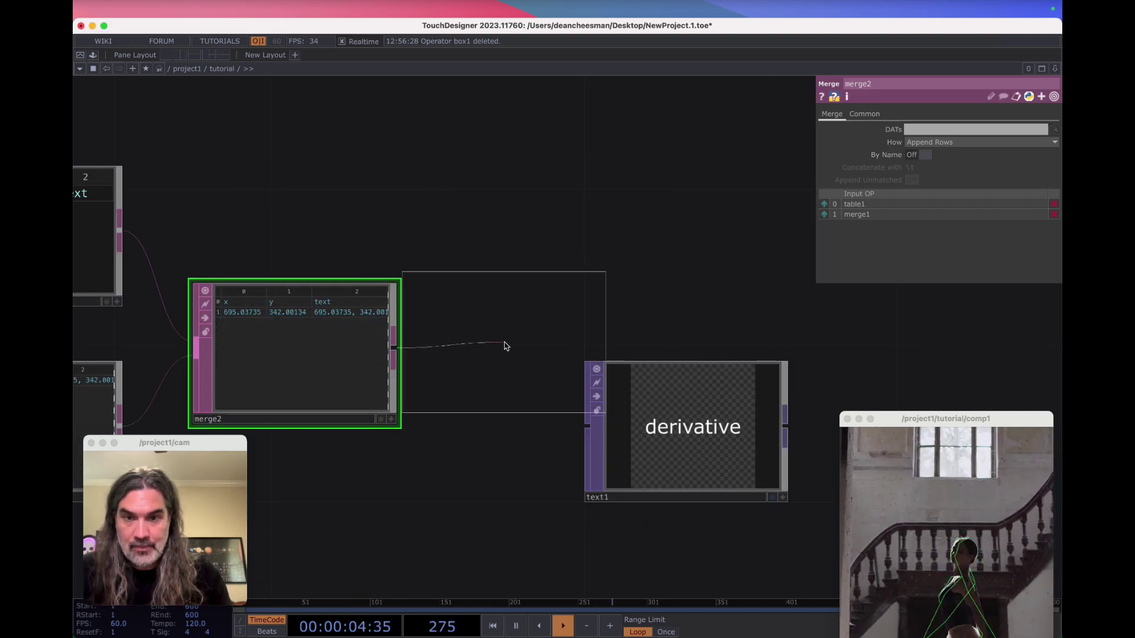
{"action": "left_click", "coordinate": [489, 349]}
{"action": "scroll", "coordinate": [585, 456], "scroll_direction": "right", "scroll_amount": 5}
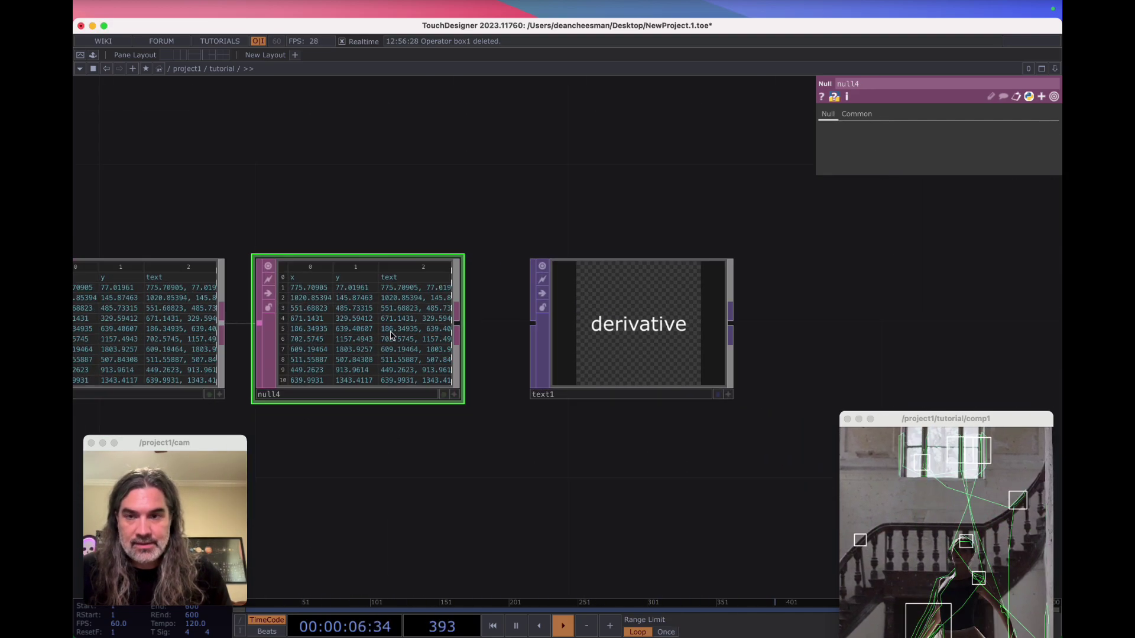
{"action": "left_click", "coordinate": [632, 313]}
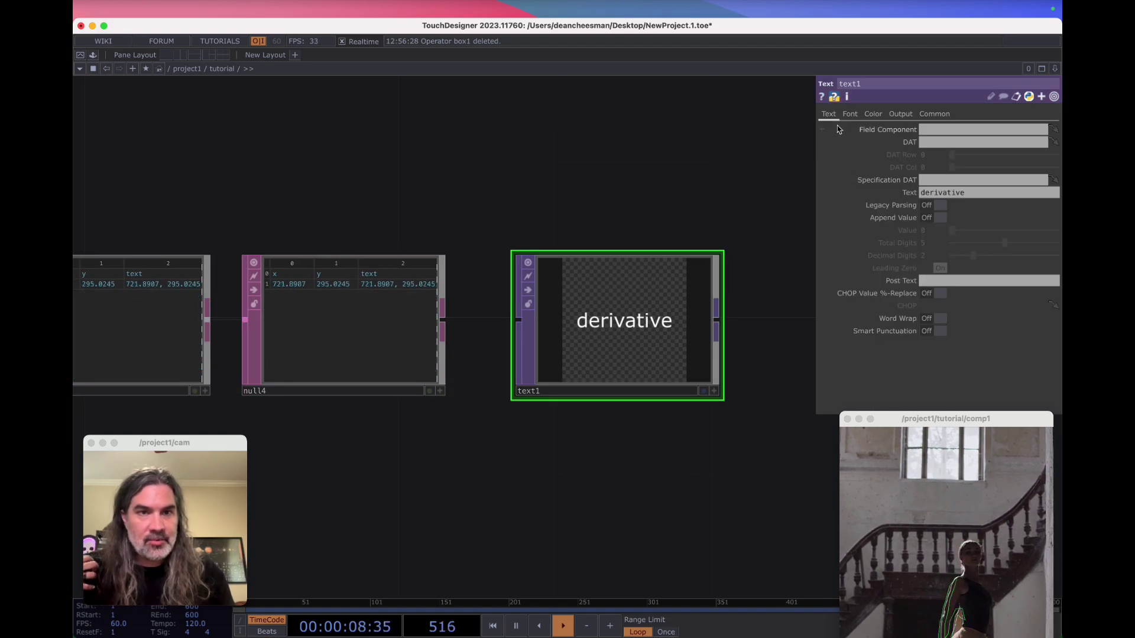
{"action": "left_click", "coordinate": [858, 118]}
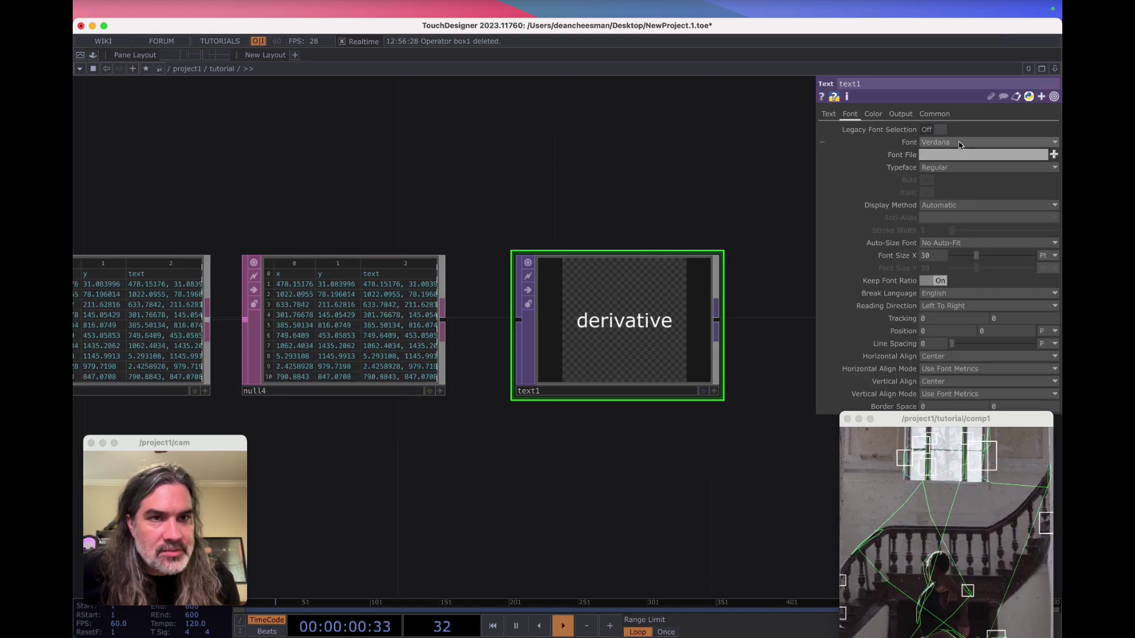
{"action": "left_click", "coordinate": [1017, 144]}
{"action": "left_click", "coordinate": [1017, 143]}
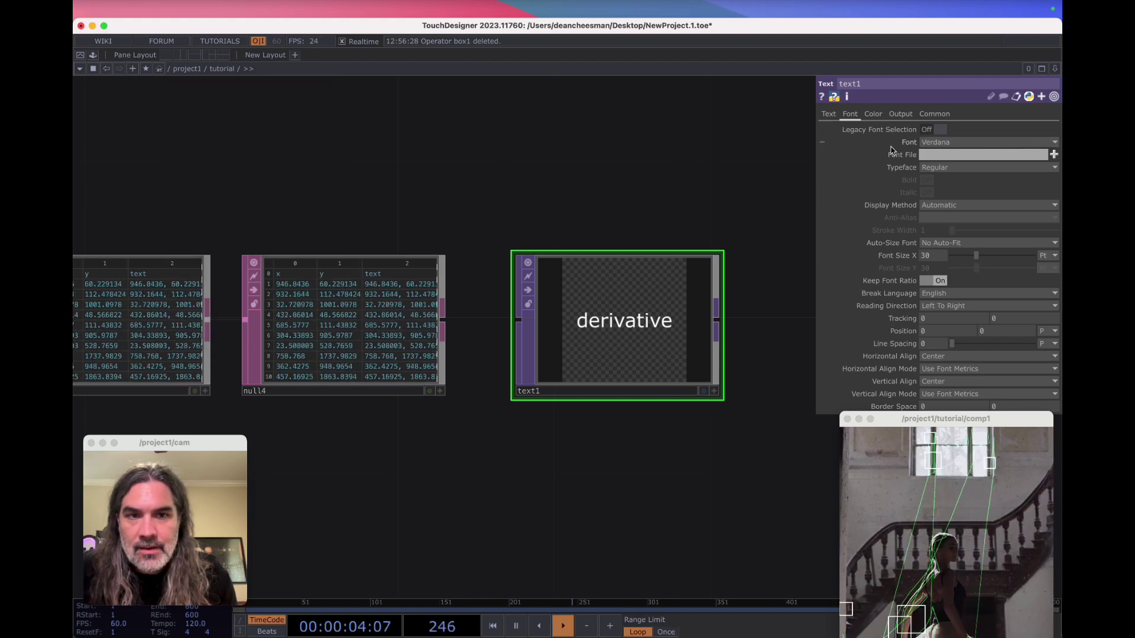
{"action": "double_click", "coordinate": [1029, 142]}
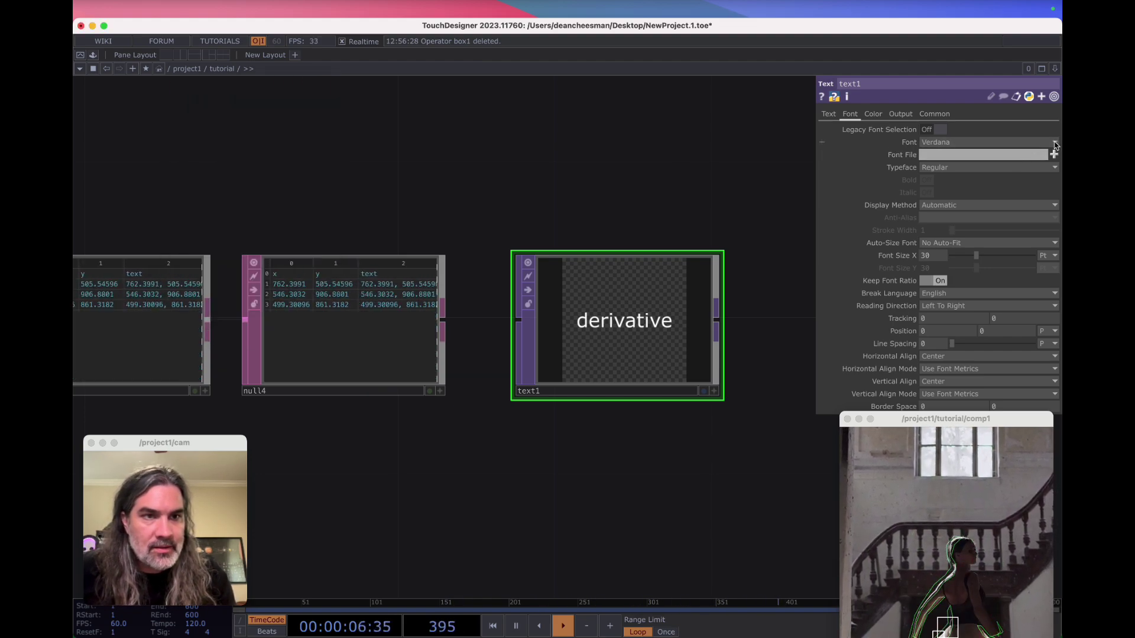
{"action": "left_click", "coordinate": [1055, 144]}
{"action": "left_click", "coordinate": [1056, 144]}
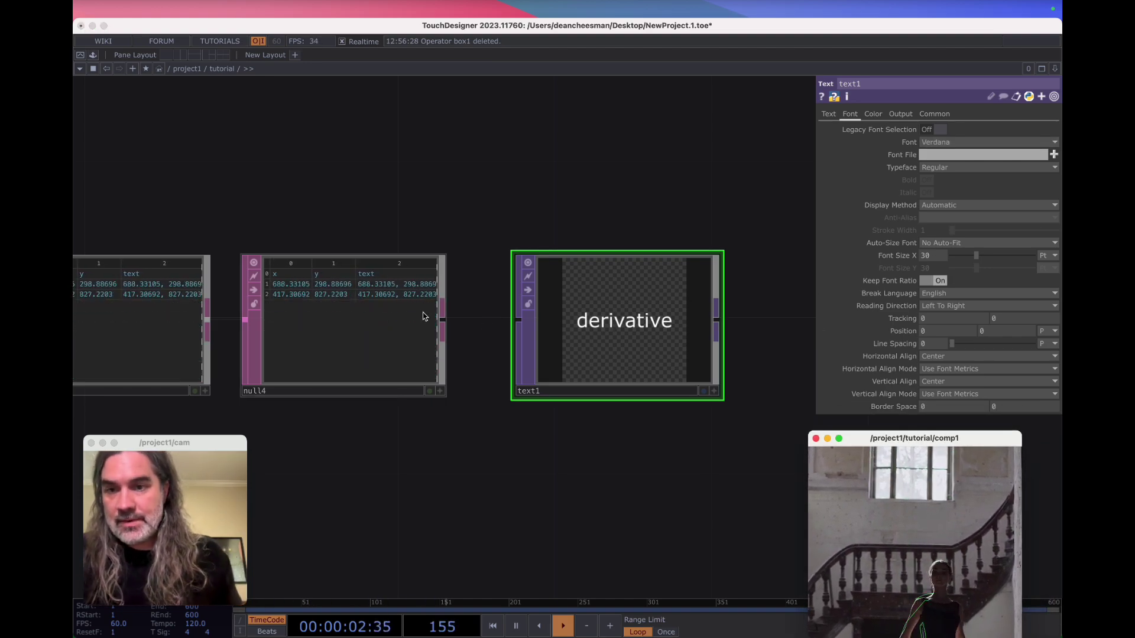
Assign null4 as the Specification DAT of text1 so its rows drive the text labels.
{"action": "left_click", "coordinate": [829, 115]}
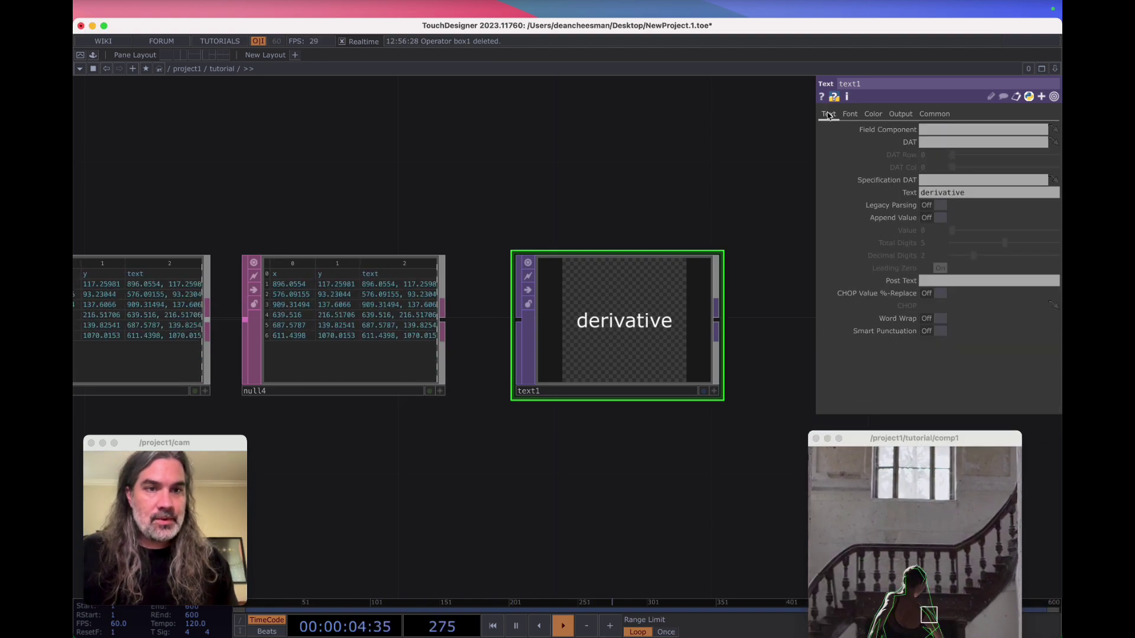
{"action": "left_click_drag", "start_coordinate": [382, 333], "coordinate": [981, 180]}
{"action": "scroll", "coordinate": [642, 322], "scroll_direction": "up", "scroll_amount": 3}
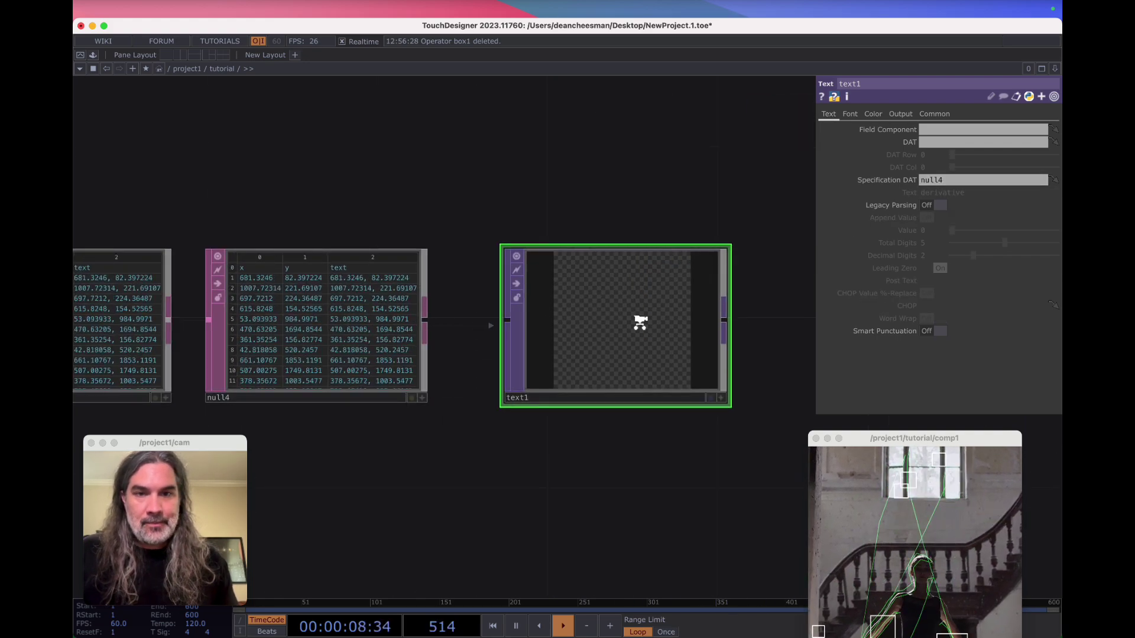
Set text1's resolution to 1080 by 1920 and reduce its font size to 17.6 pt.
{"action": "left_click", "coordinate": [936, 115]}
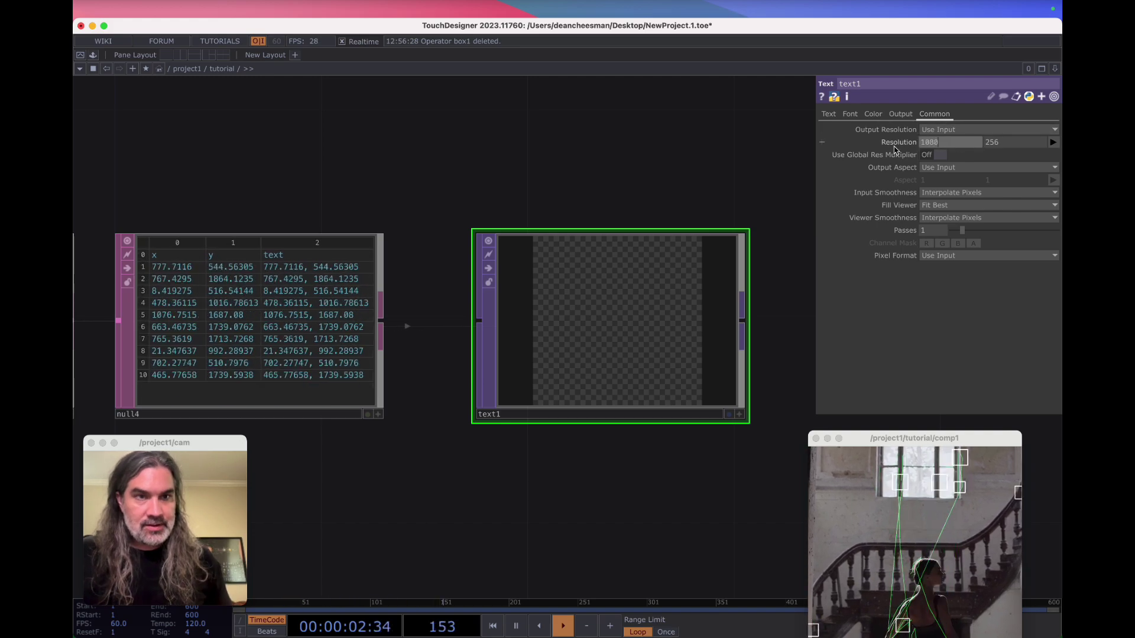
{"action": "key", "text": "Tab"}
{"action": "key", "text": "Return"}
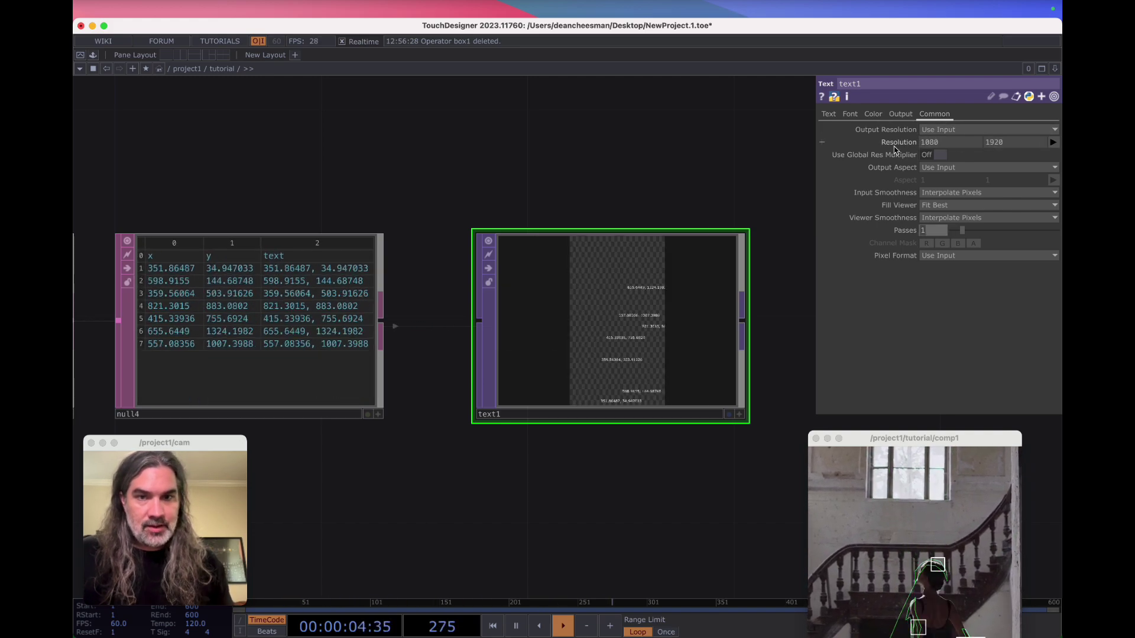
{"action": "scroll", "coordinate": [640, 323], "scroll_direction": "up", "scroll_amount": 5}
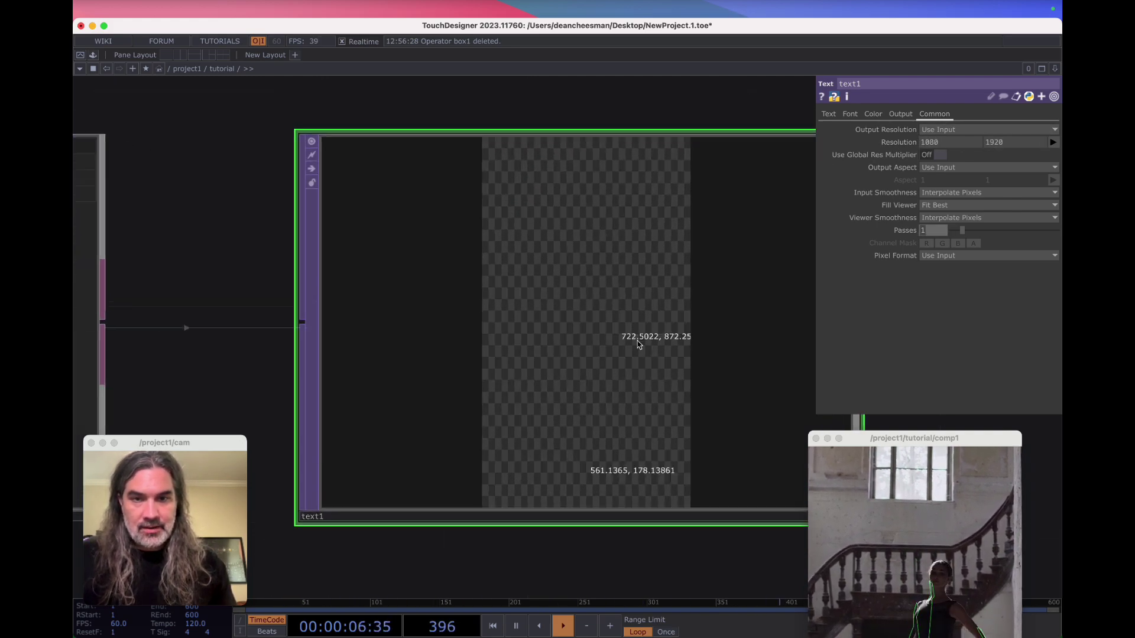
{"action": "left_click", "coordinate": [849, 114]}
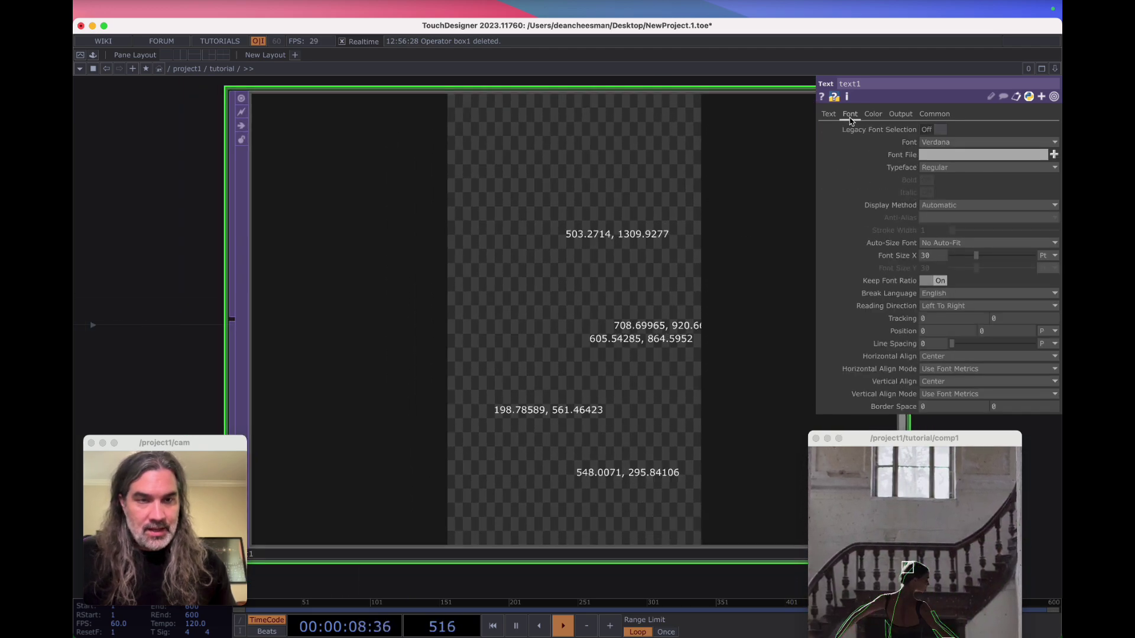
{"action": "left_click_drag", "start_coordinate": [975, 256], "coordinate": [967, 255]}
Wire text1 into comp1, then move and enlarge the floating comp1 viewer to check the labels over the dancer.
{"action": "scroll", "coordinate": [691, 316], "scroll_direction": "down", "scroll_amount": 10}
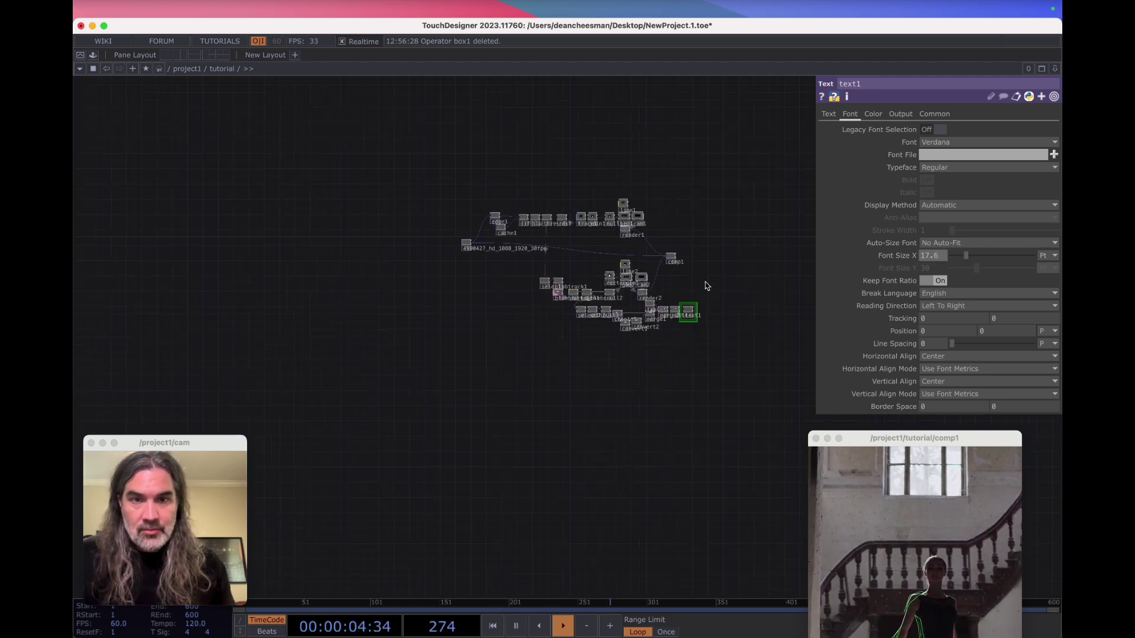
{"action": "scroll", "coordinate": [700, 298], "scroll_direction": "up", "scroll_amount": 5}
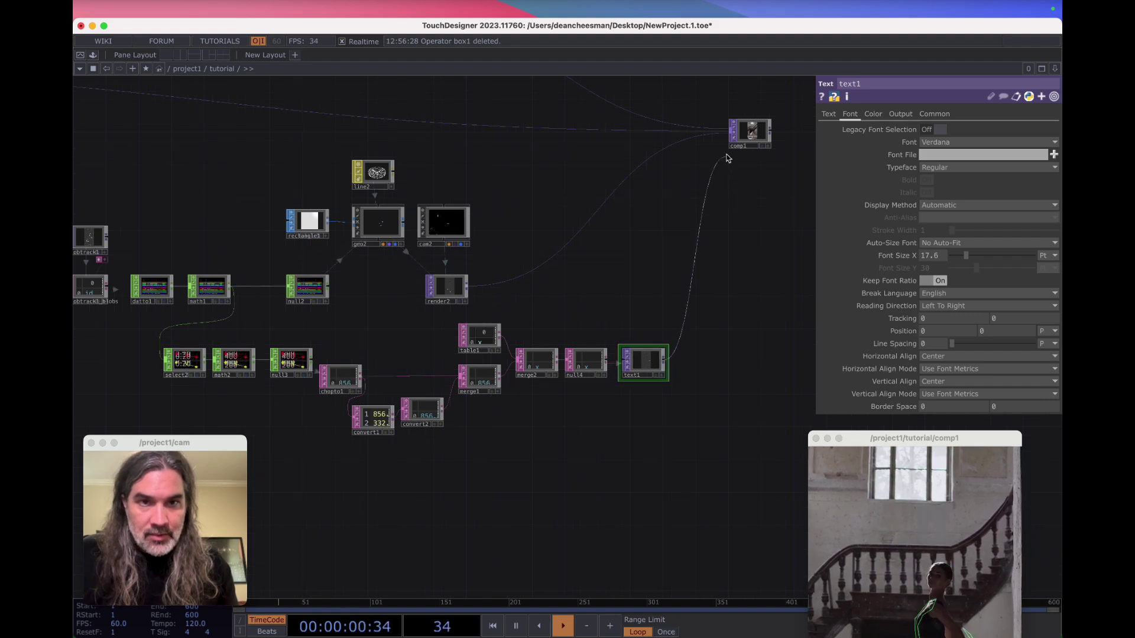
{"action": "left_click_drag", "start_coordinate": [879, 444], "coordinate": [535, 87]}
{"action": "left_click_drag", "start_coordinate": [678, 277], "coordinate": [762, 267]}
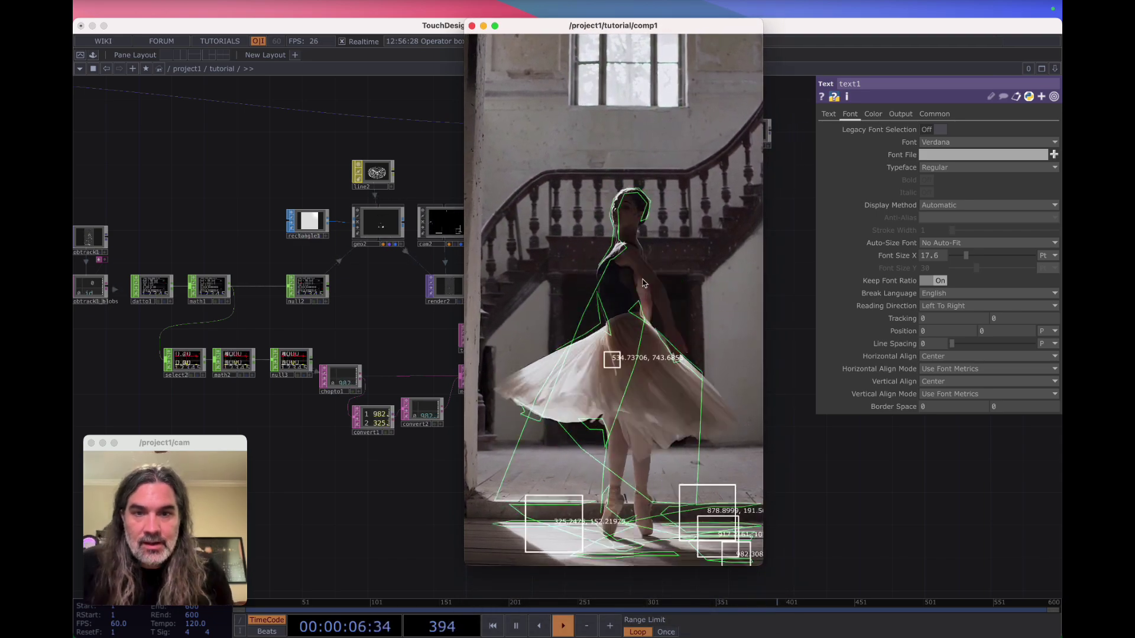